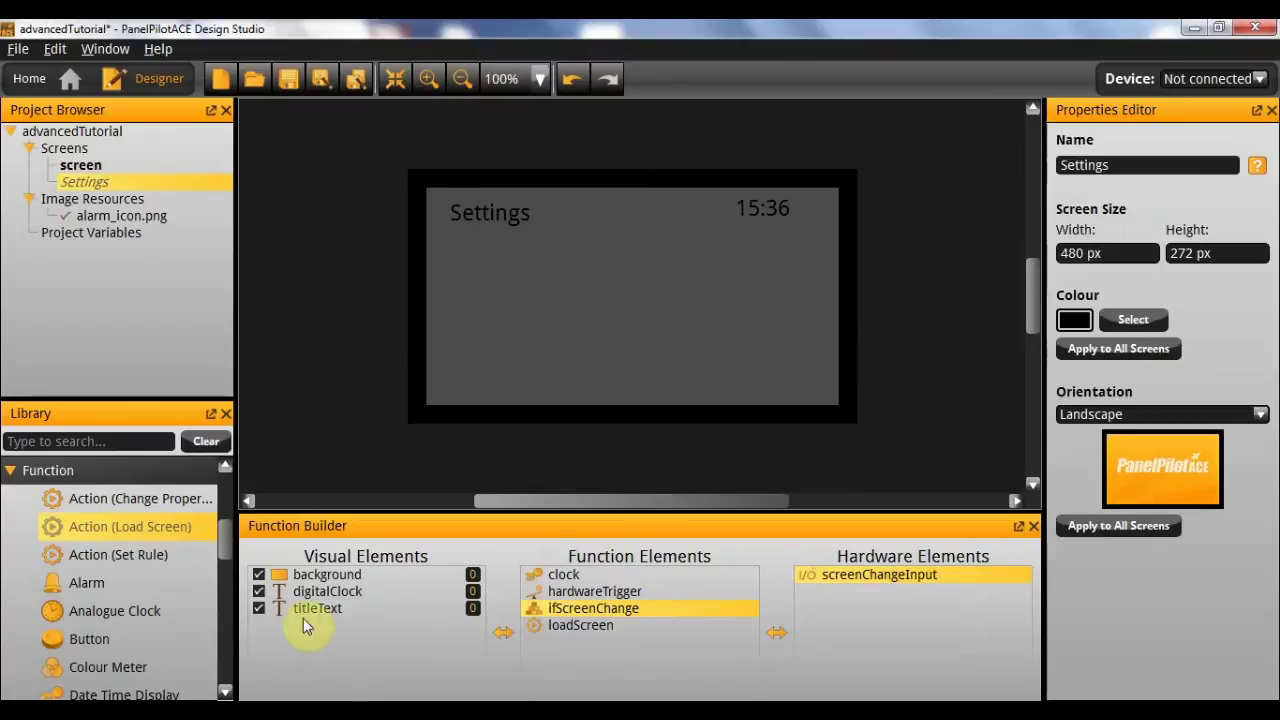
Copy the gradient label background from the main screen to the Settings screen, about 199 × 42 px at about X 38, Y 94 px
scroll(86, 539, "up", 3)
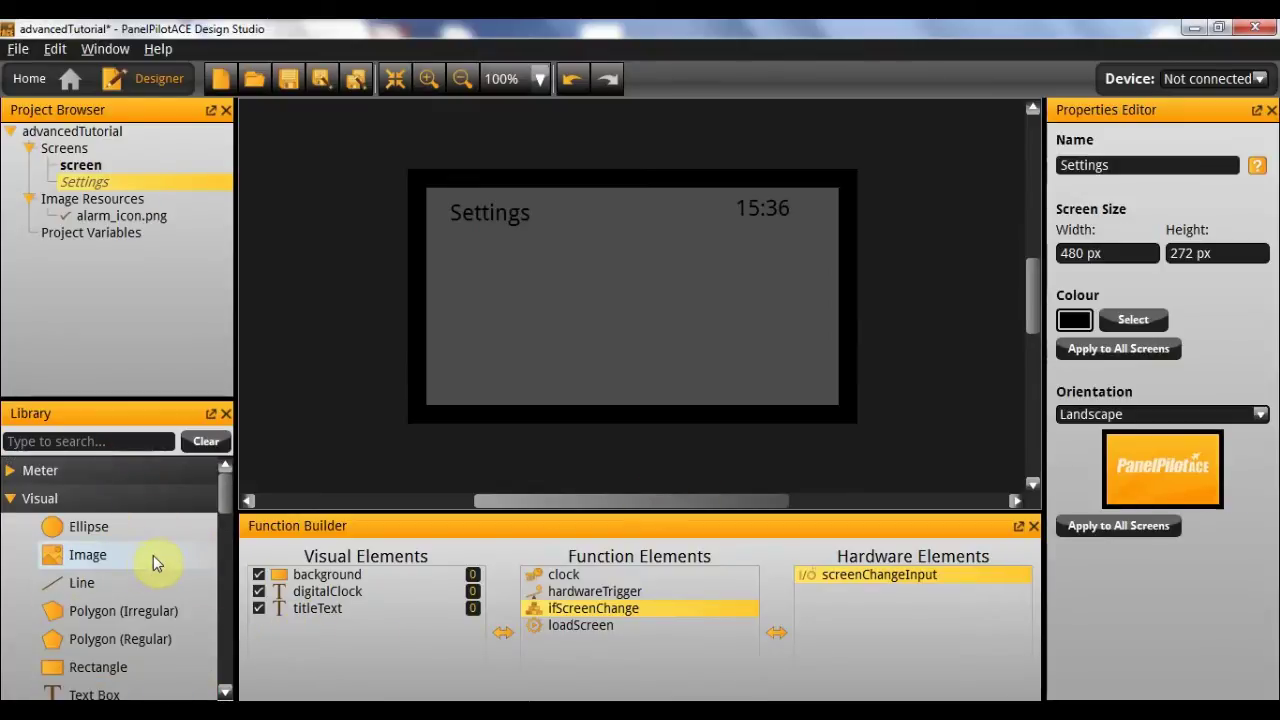
scroll(150, 555, "down", 1)
scroll(120, 560, "up", 1)
left_click_drag(106, 563, 243, 114)
left_click(134, 164)
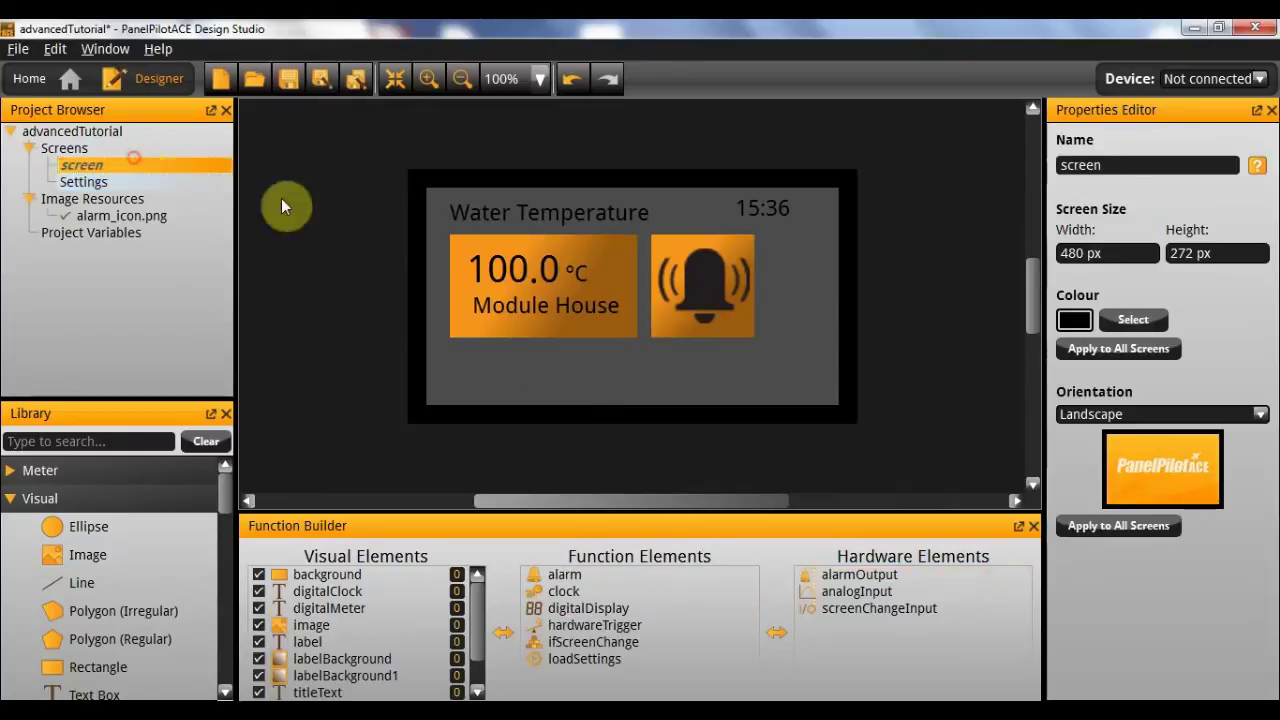
left_click(609, 333)
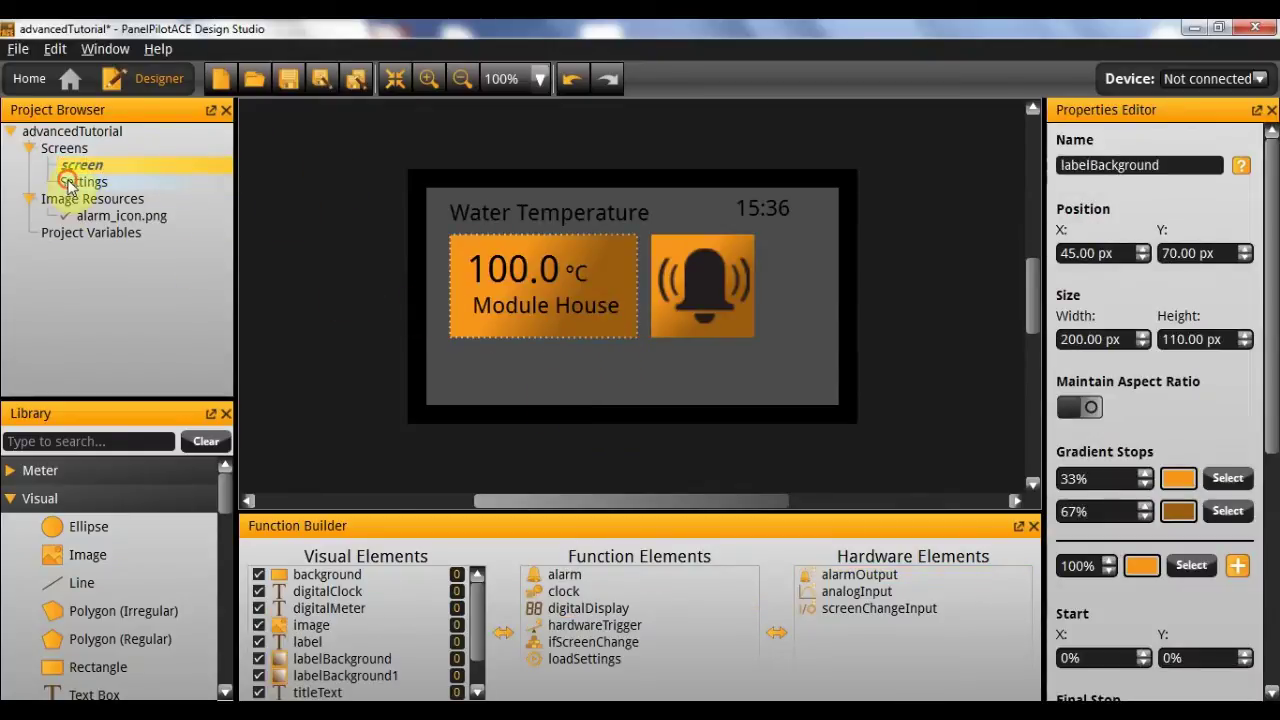
left_click(84, 182)
left_click(537, 318)
key("ctrl+v")
left_click_drag(653, 320, 574, 275)
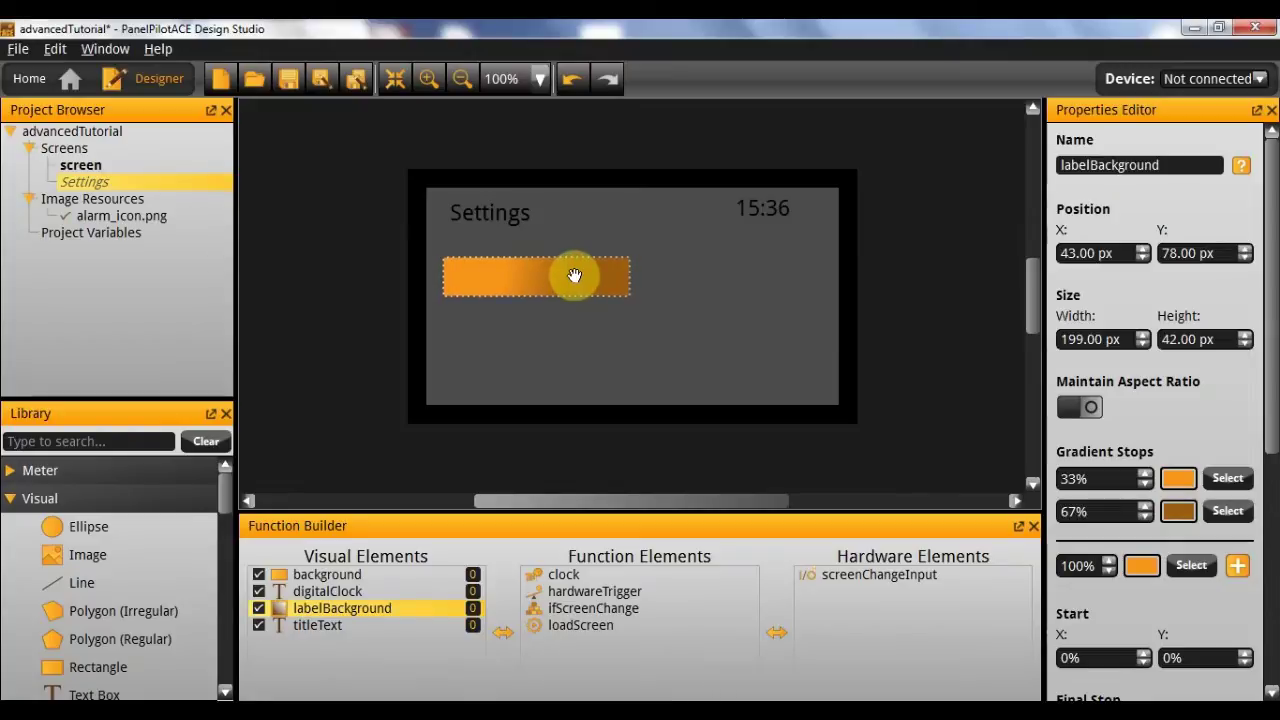
left_click(589, 373)
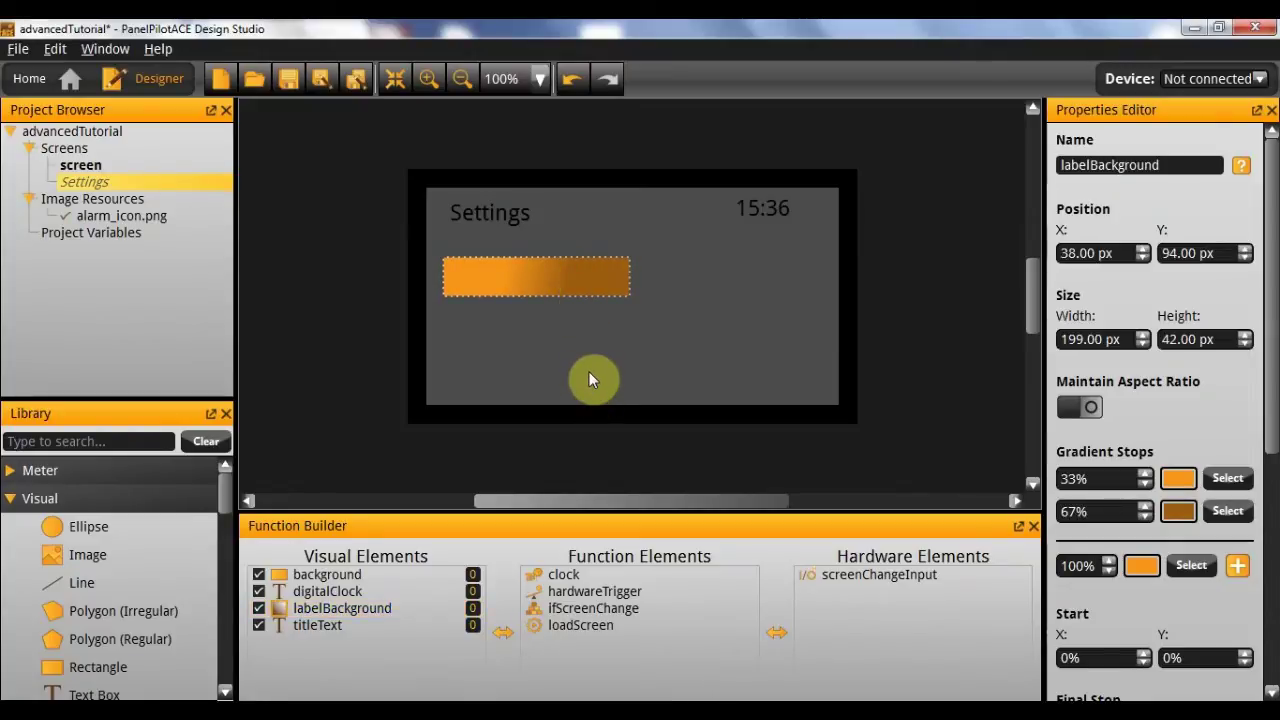
Add an ellipse below the gradient bar on the Settings screen and fill it with black
left_click_drag(145, 533, 573, 350)
left_click(1133, 476)
left_click(385, 243)
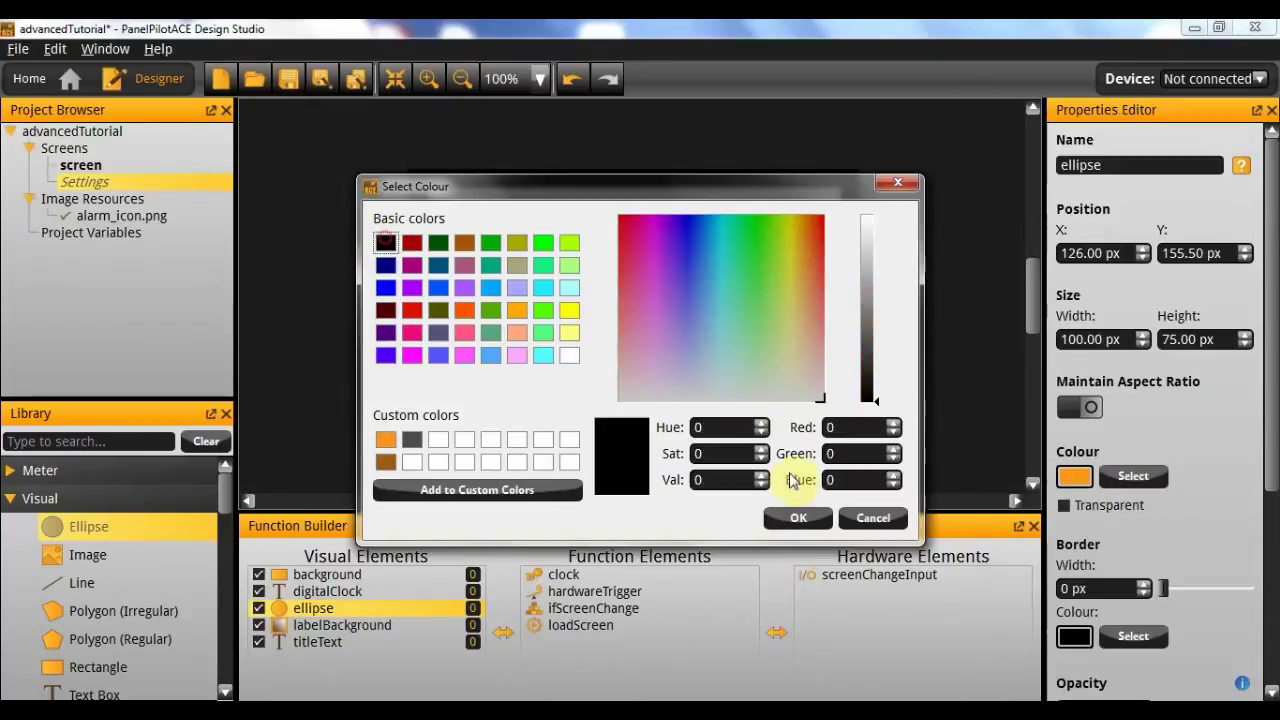
left_click(812, 519)
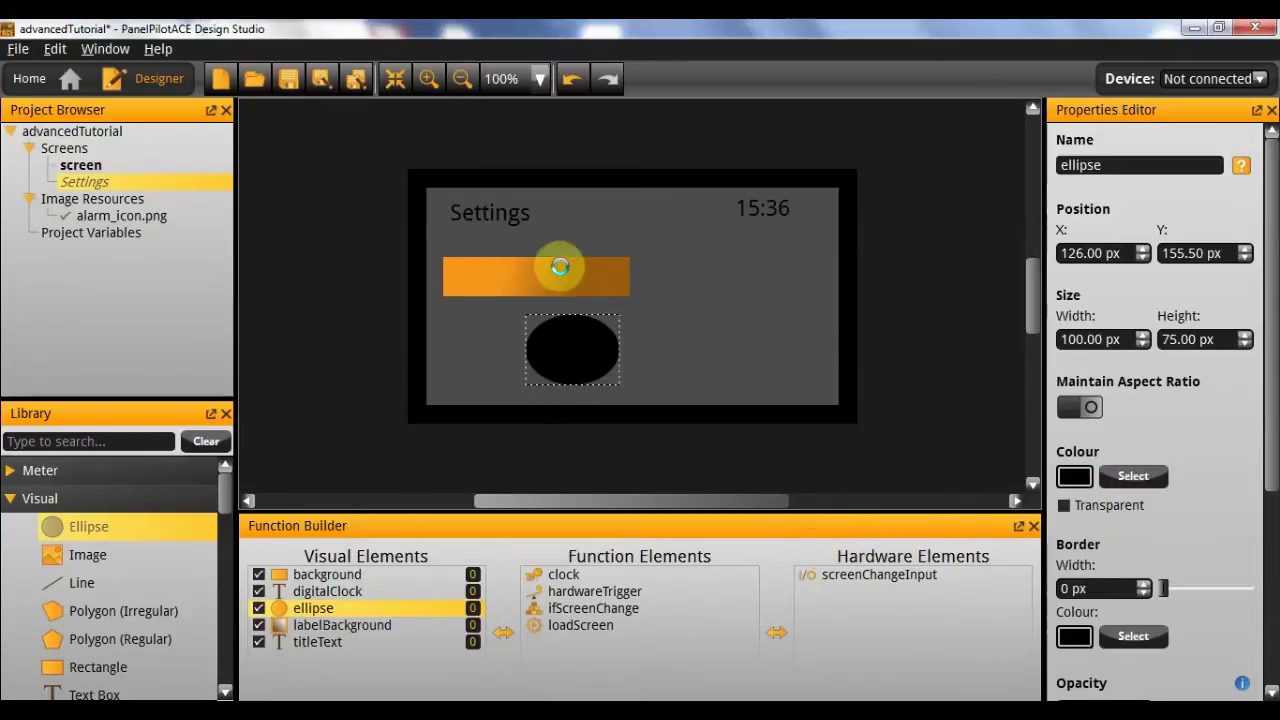
Set the height of the gradient bar to 40 px
left_click(559, 271)
left_click(1187, 340)
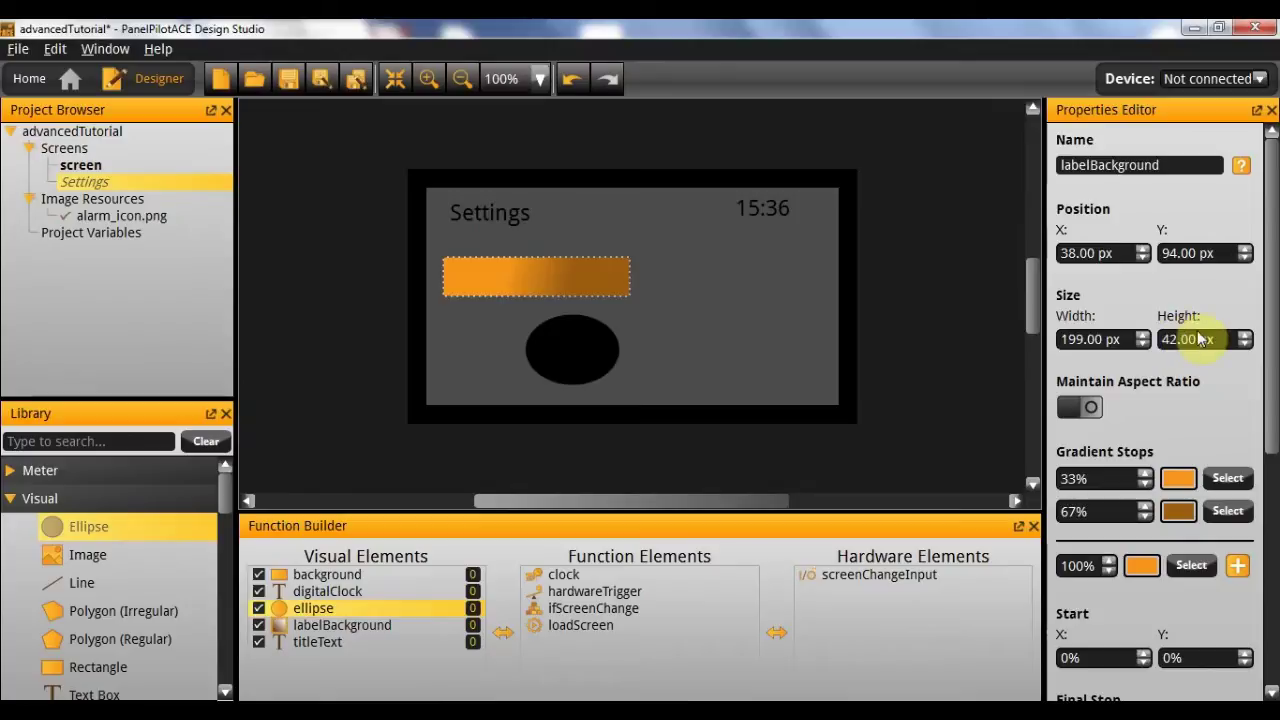
type("40")
key("Return")
Resize the black ellipse to 30 × 30 px and move it onto the gradient bar's right end, at about X 198, Y 100 px
left_click(543, 343)
left_click(1180, 339)
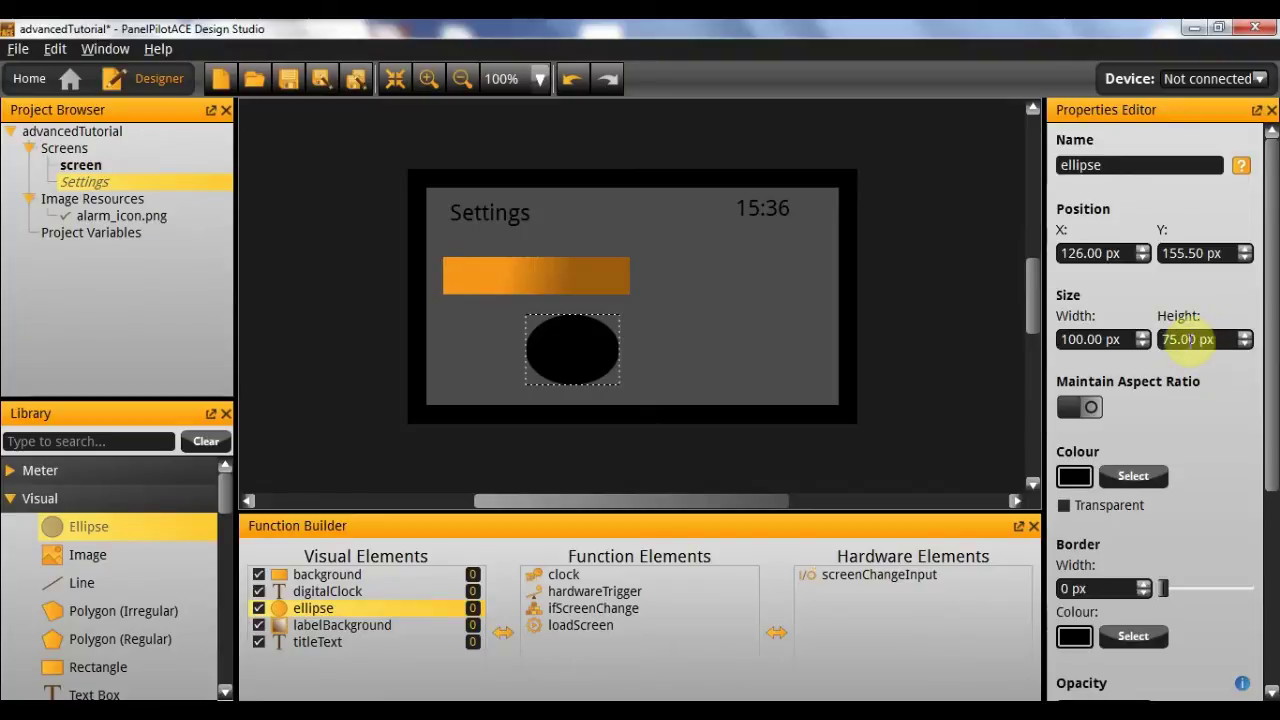
left_click(1085, 333)
triple_click(1086, 336)
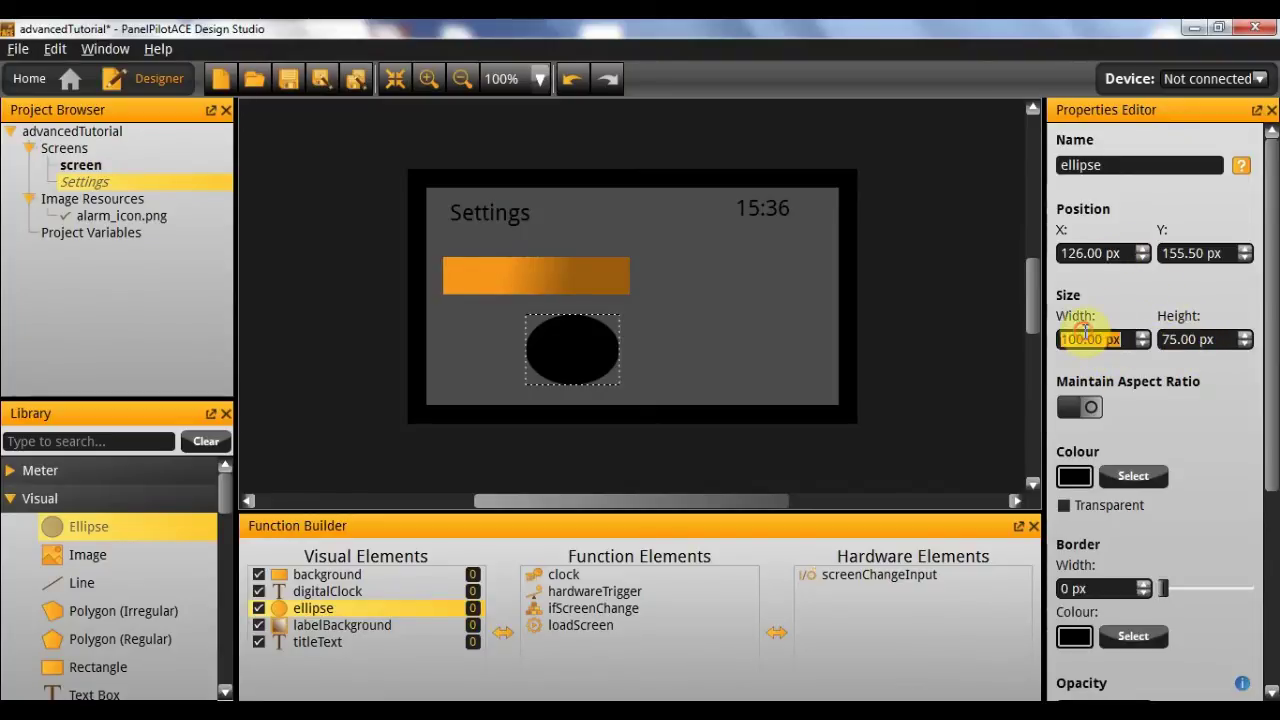
type("30")
key("Tab")
type("30")
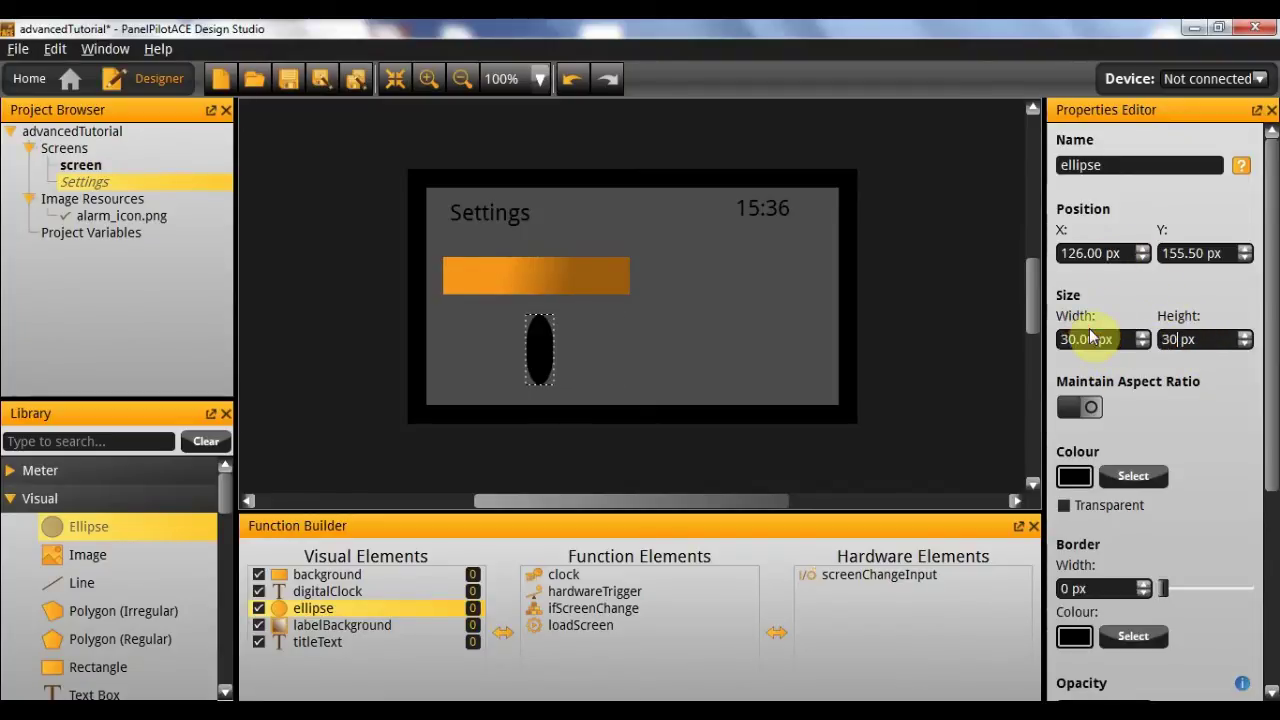
key("Return")
left_click_drag(552, 334, 606, 276)
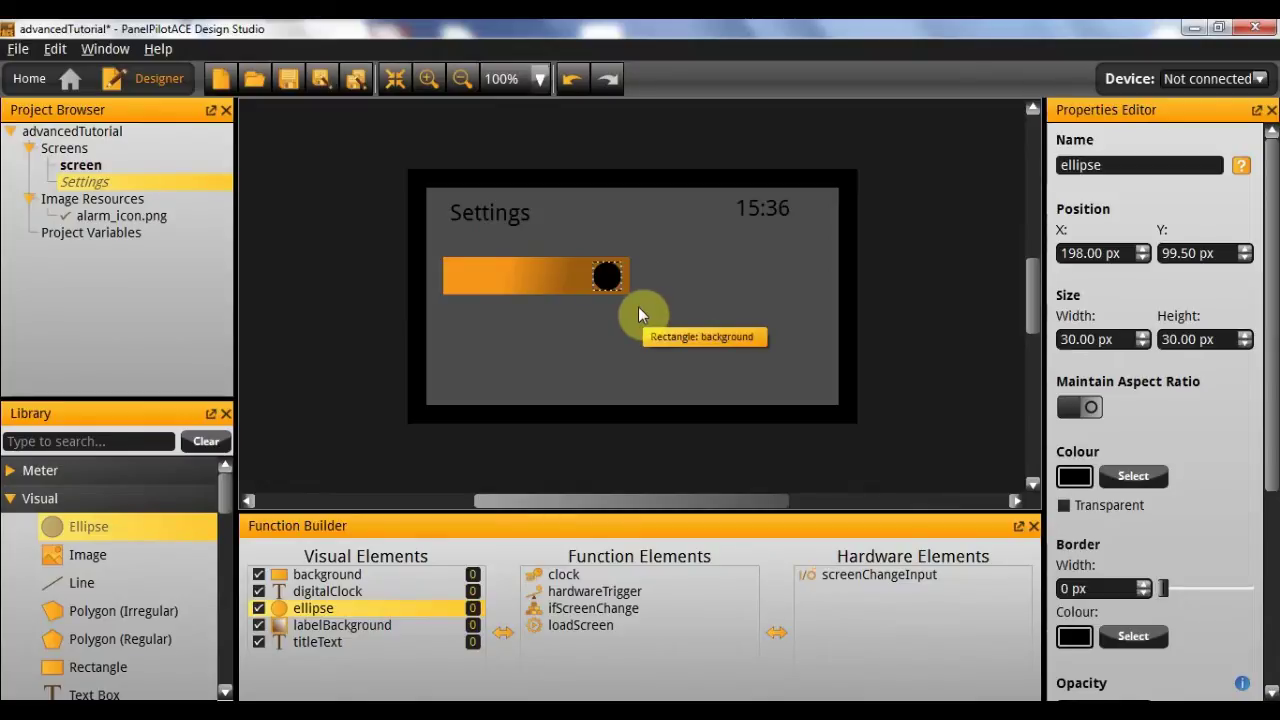
left_click(639, 308)
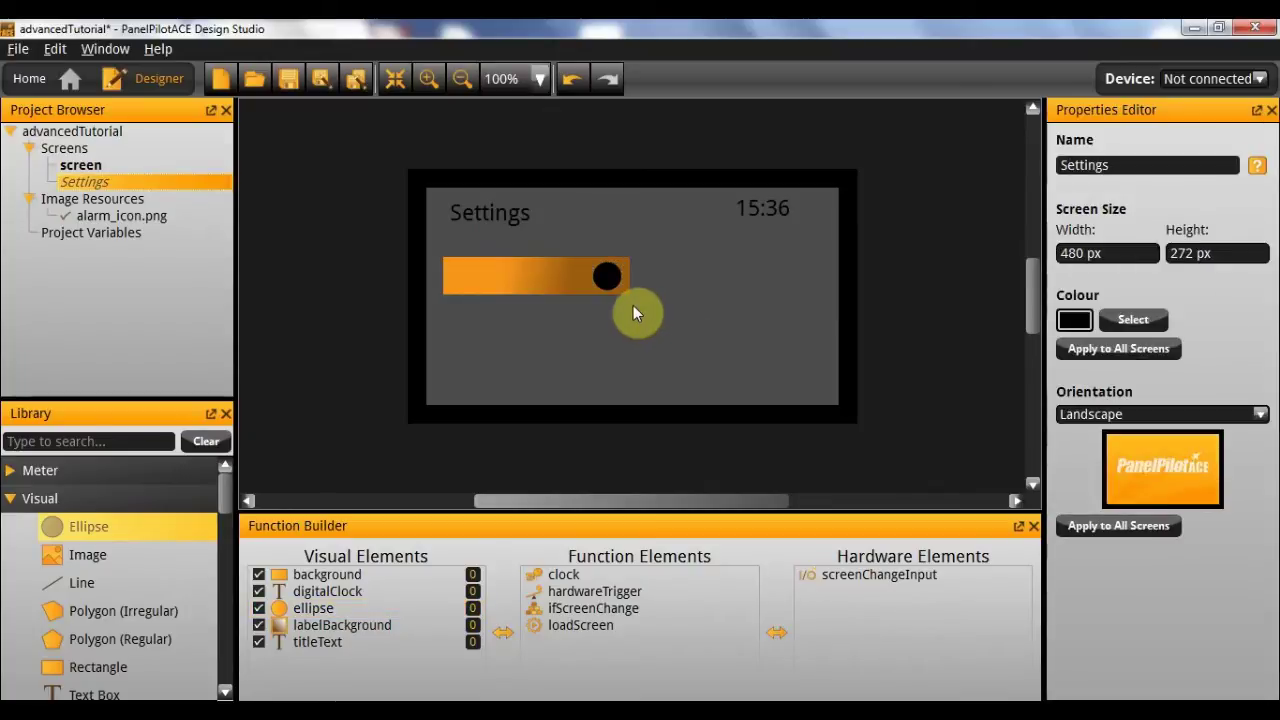
Increase the gradient bar's height to 45 px
left_click(499, 272)
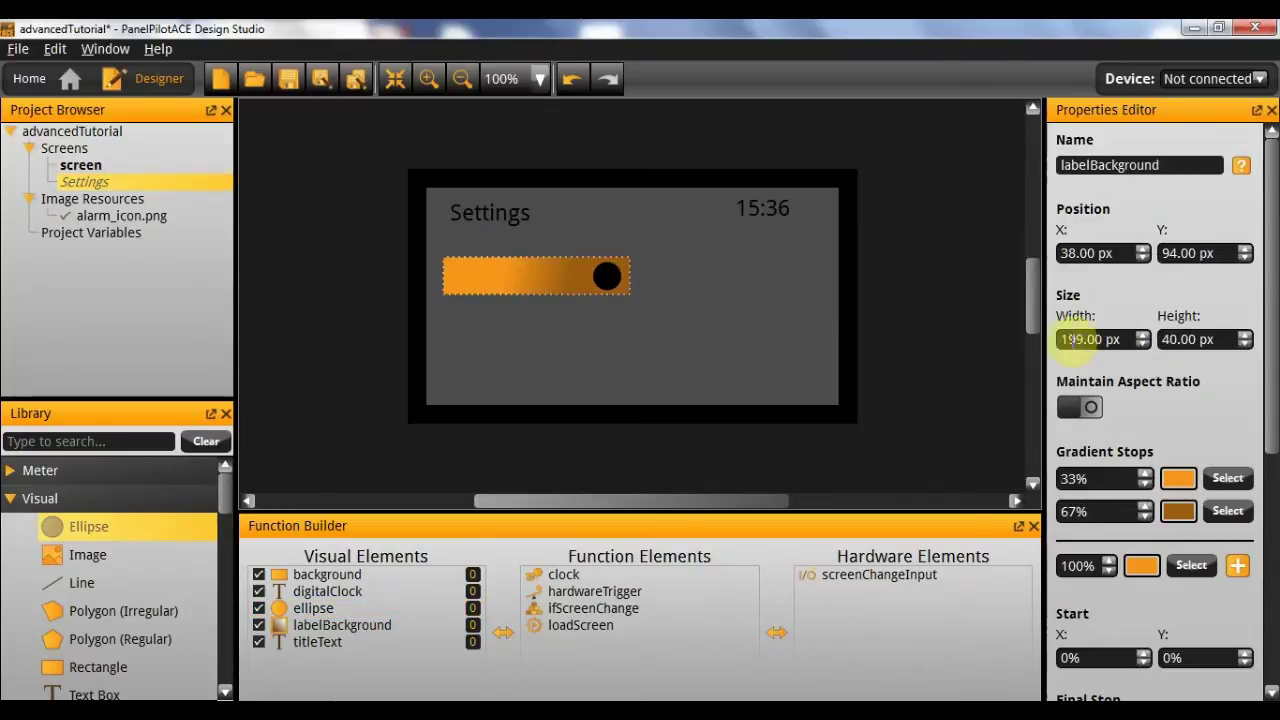
double_click(1170, 339)
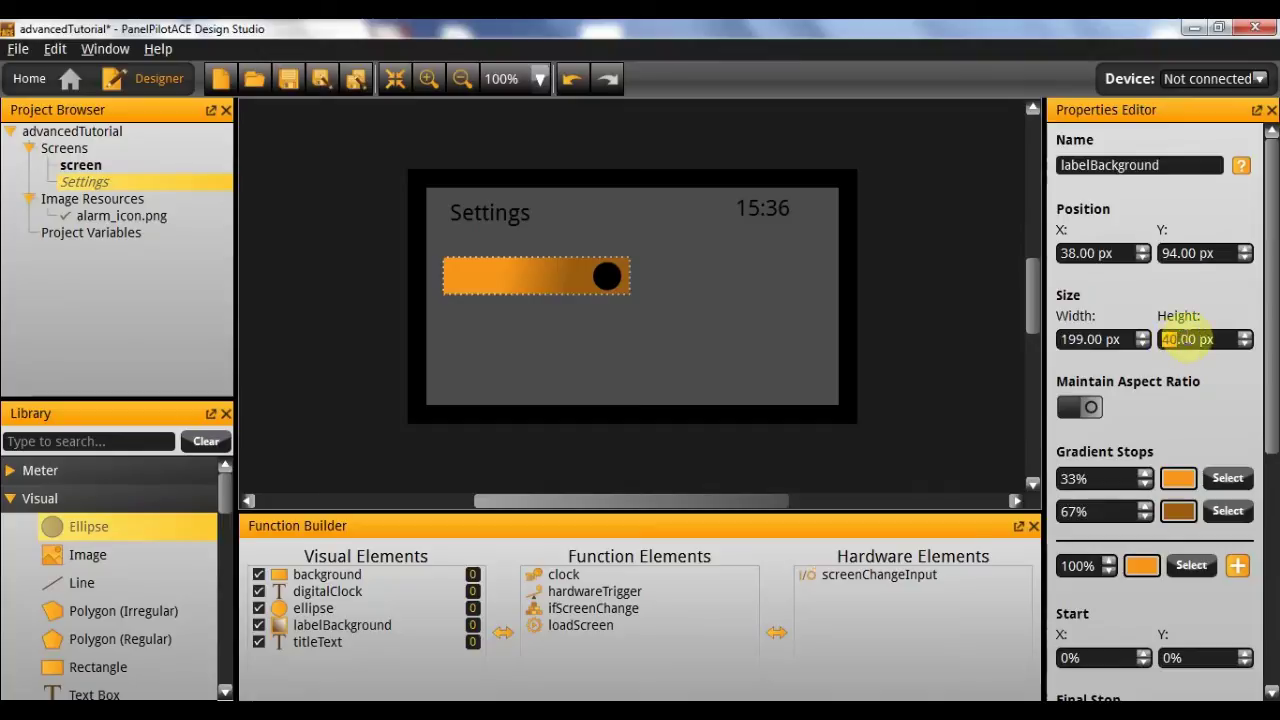
type("45")
key("Return")
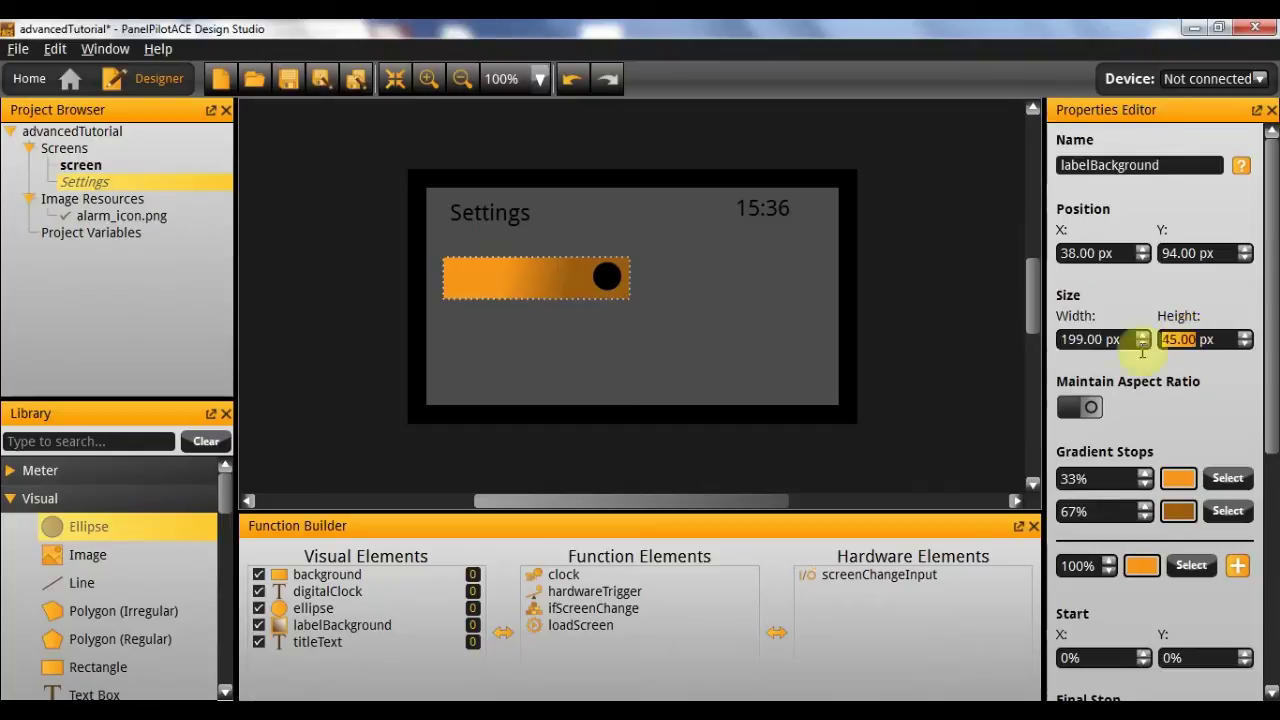
Enlarge the black circle to 40 × 40 px and reposition it on the bar at about X 188, Y 96 px
left_click(603, 265)
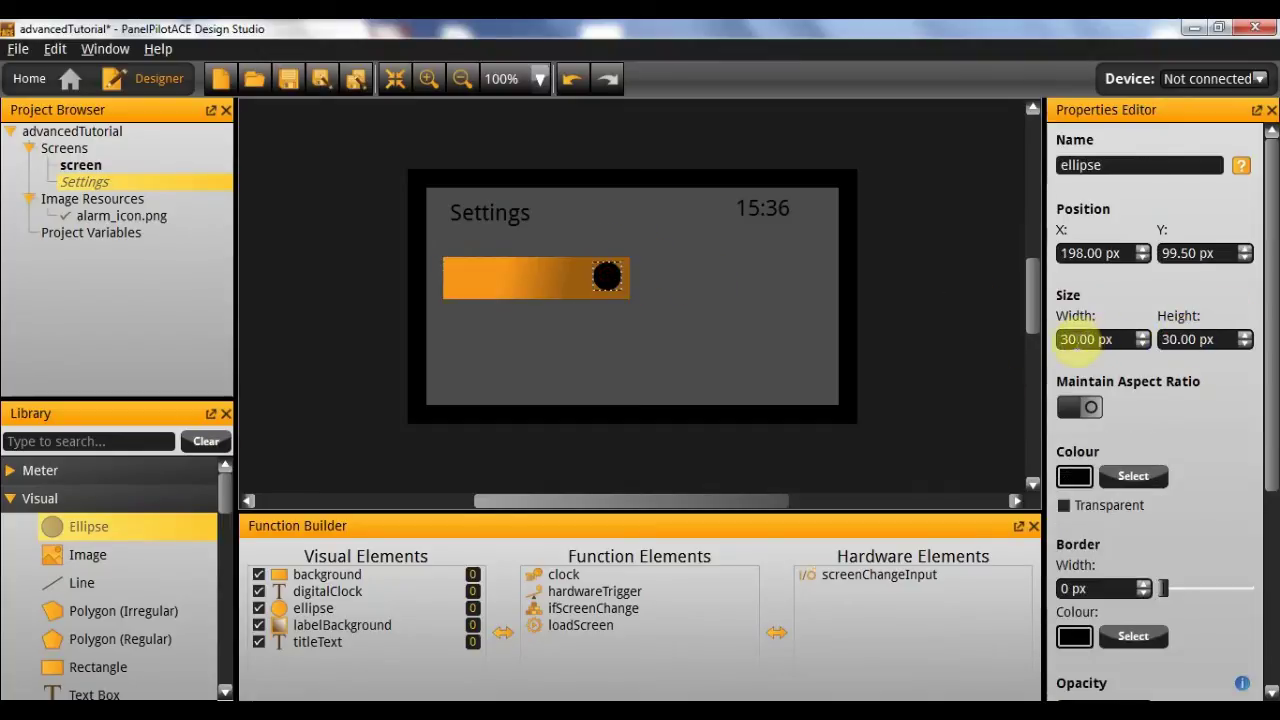
double_click(1169, 340)
key("Tab")
type("40")
key("Return")
left_click(605, 283)
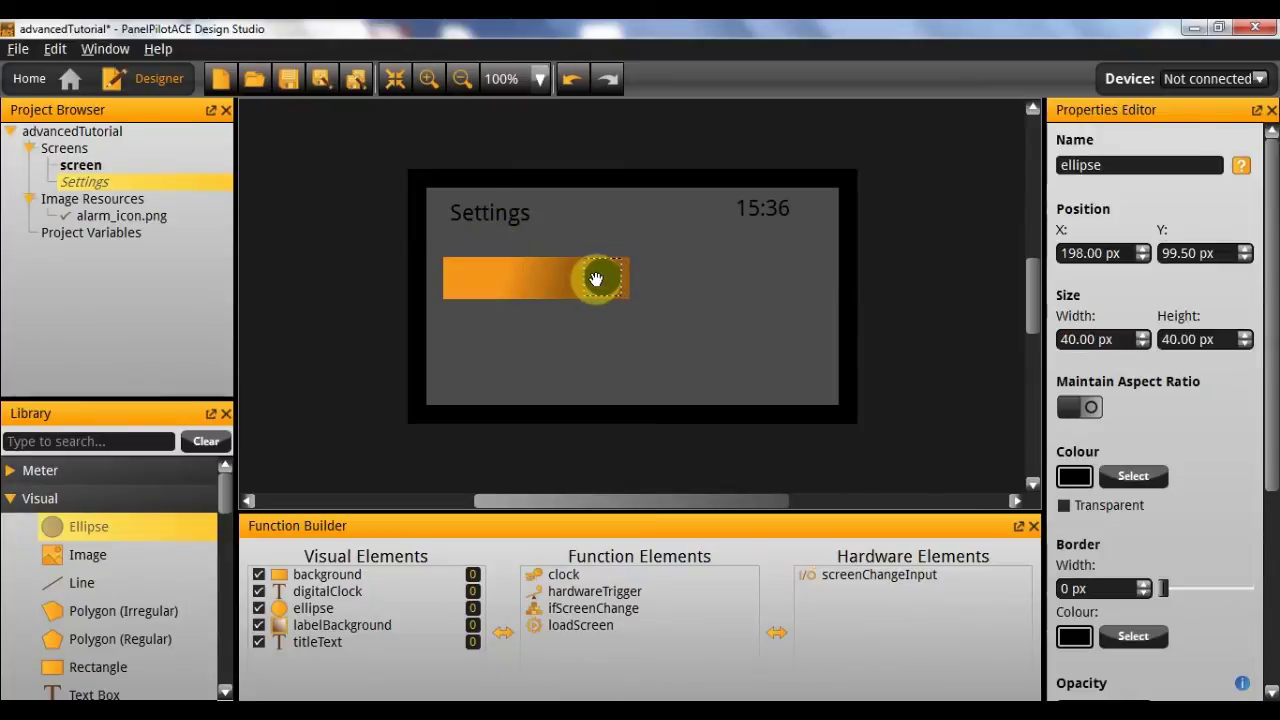
Set the gradient bar's Y position to 100 px
left_click(563, 288)
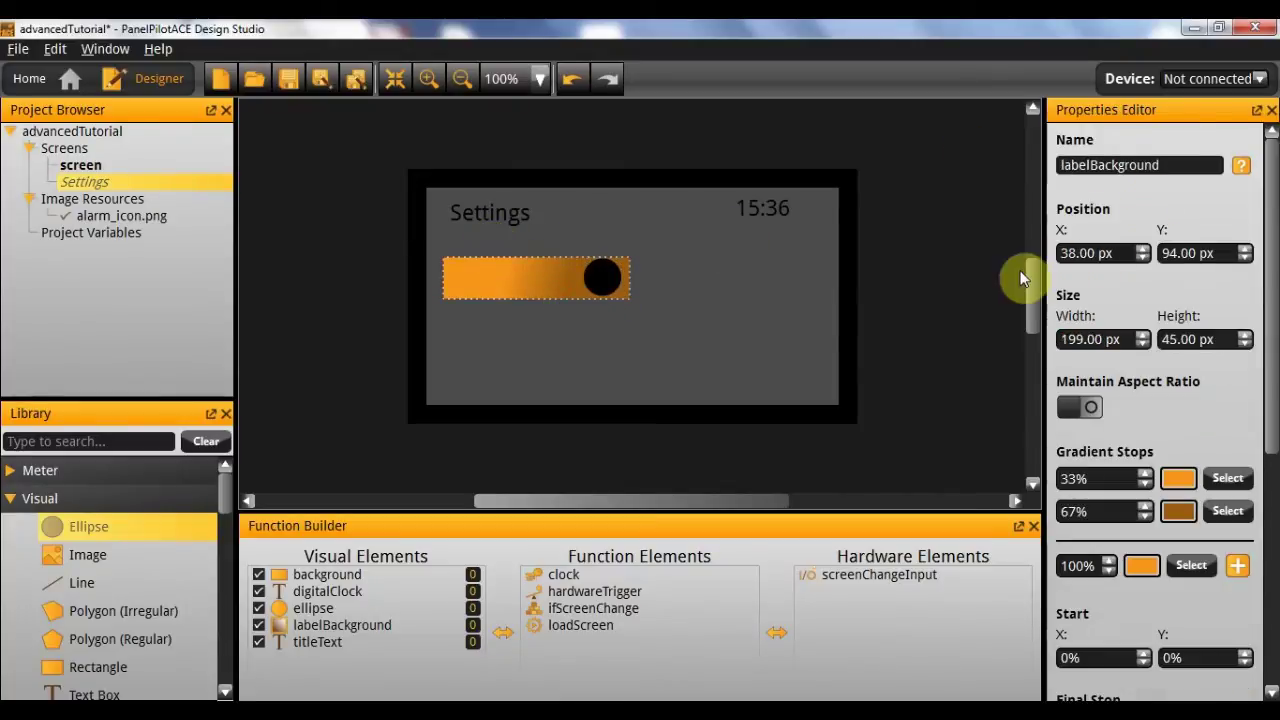
left_click(1174, 252)
left_click_drag(1174, 252, 1215, 253)
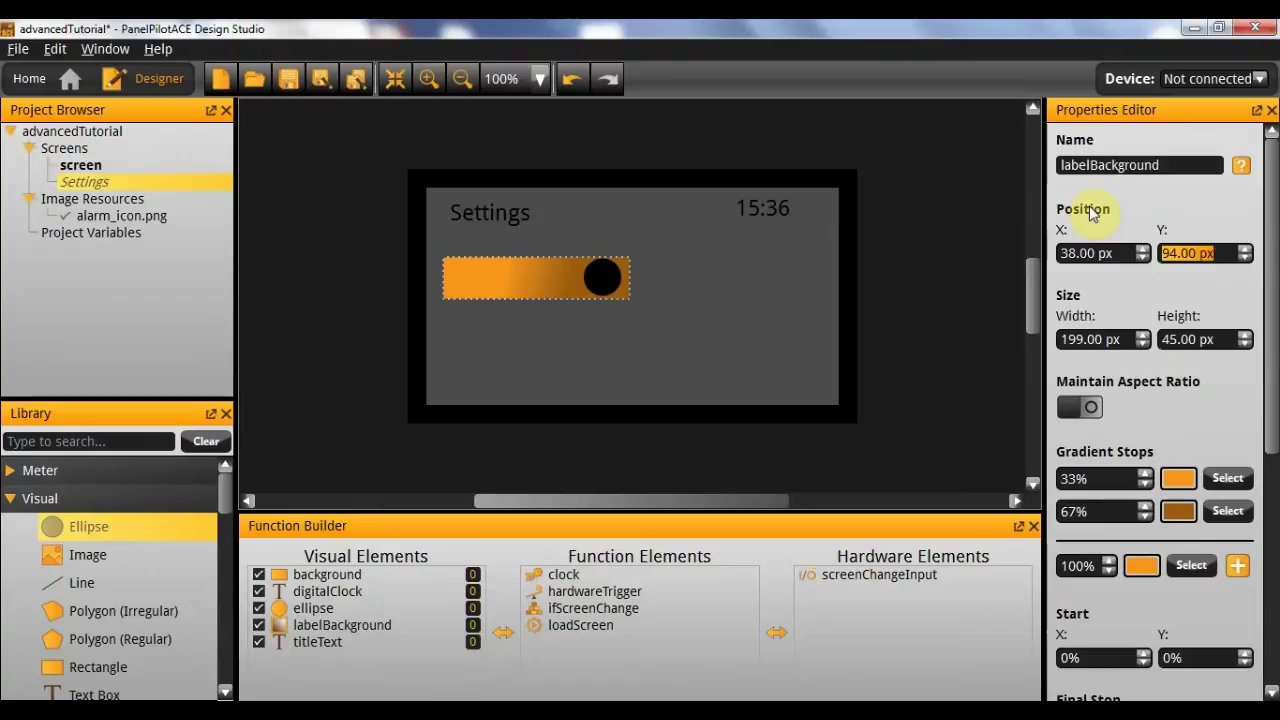
type("100")
key("Return")
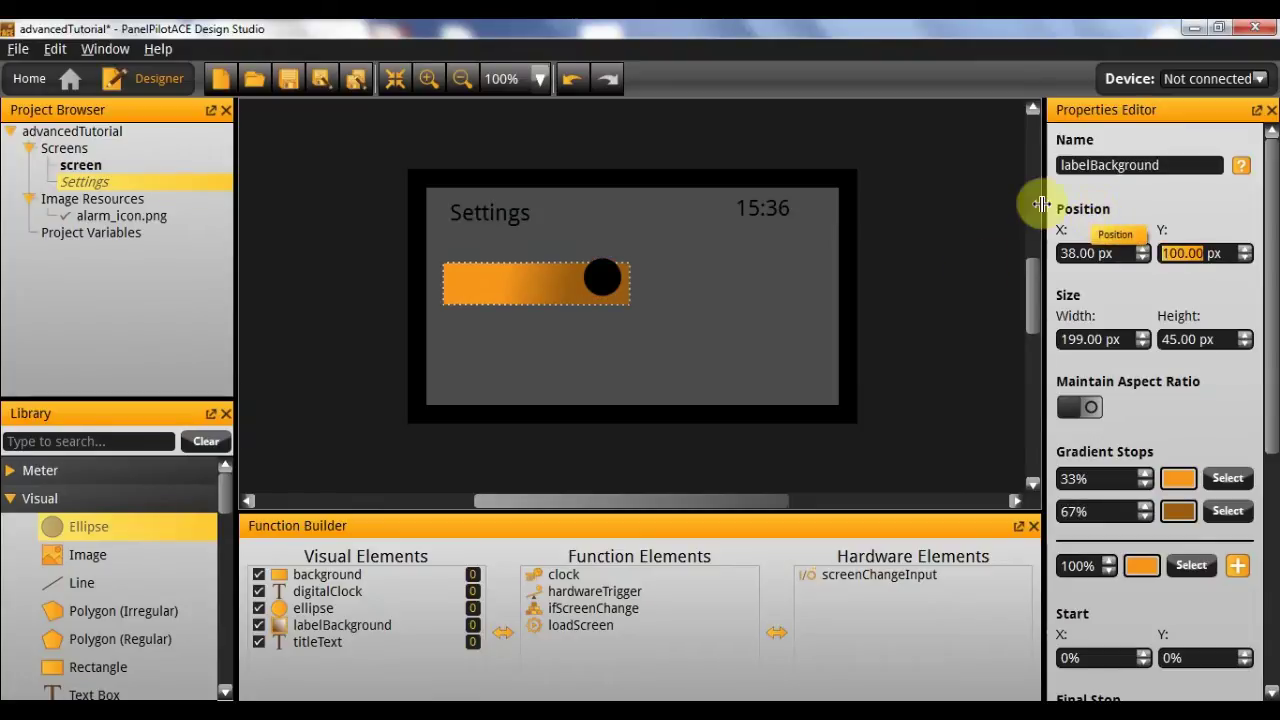
Centre the black circle vertically on the gradient bar by setting its Y position to 102.50 px
left_click(611, 277)
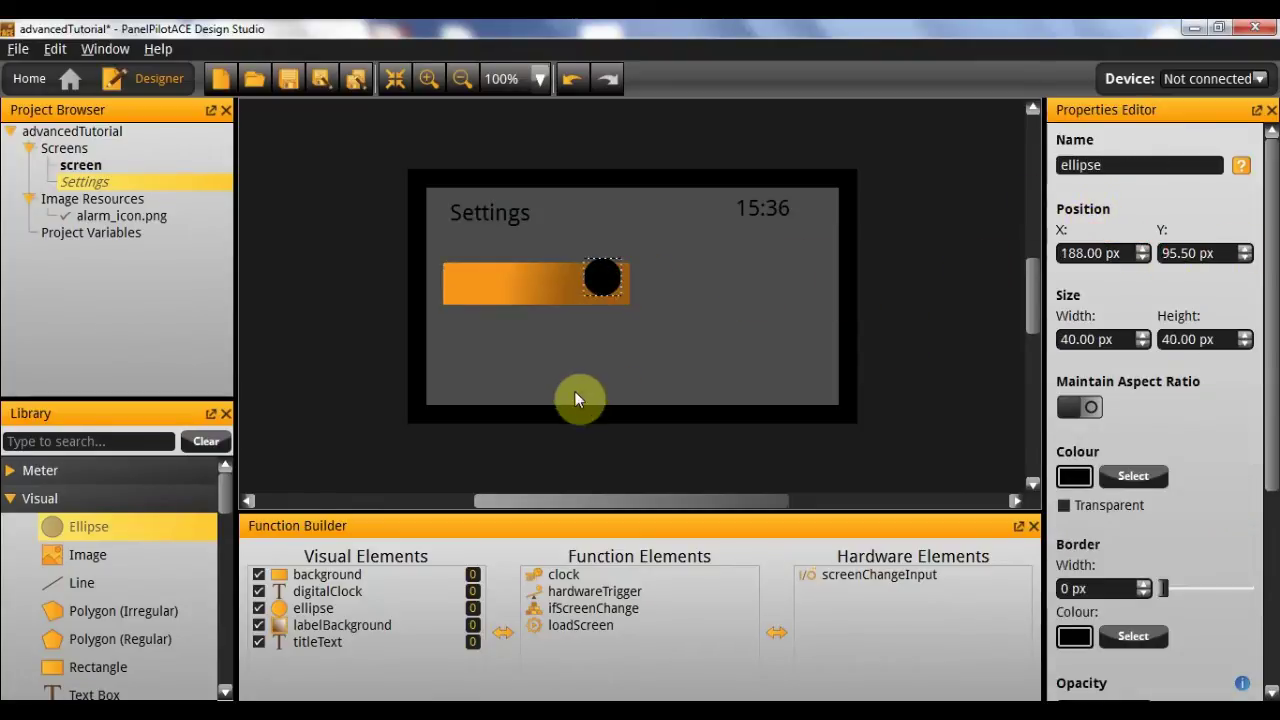
left_click(508, 297)
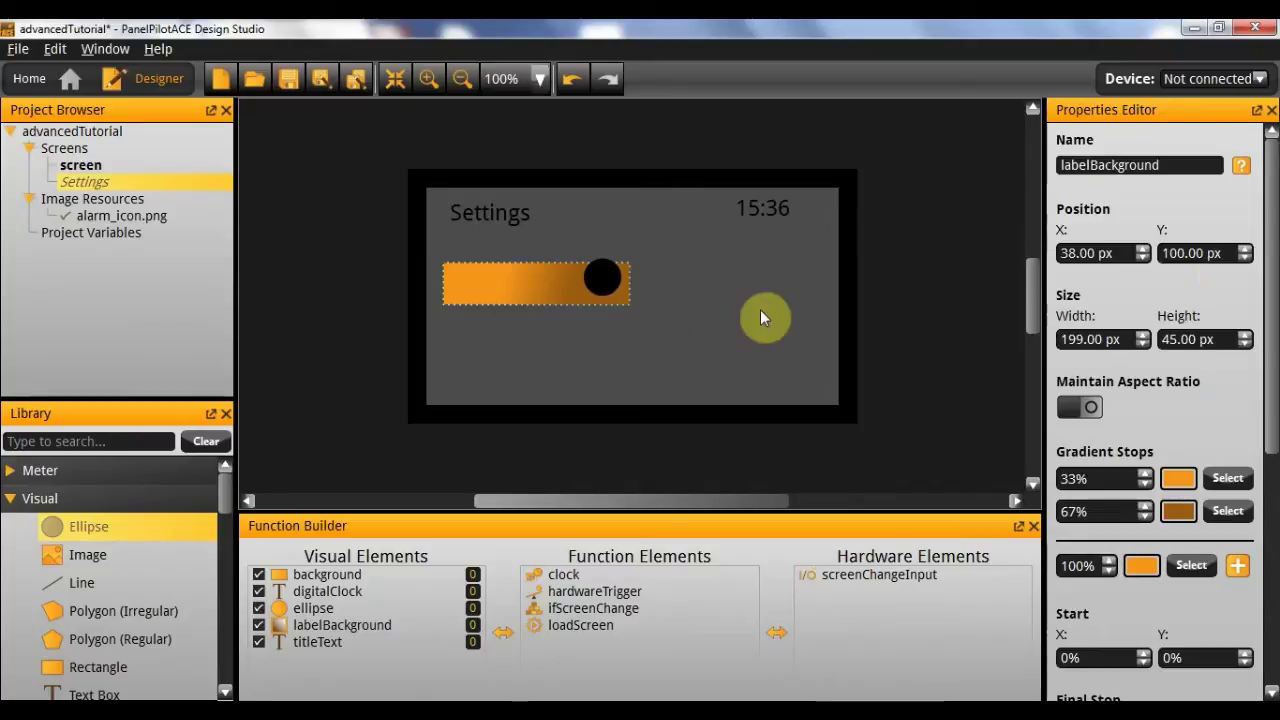
left_click(602, 277)
double_click(1200, 253)
type("1025")
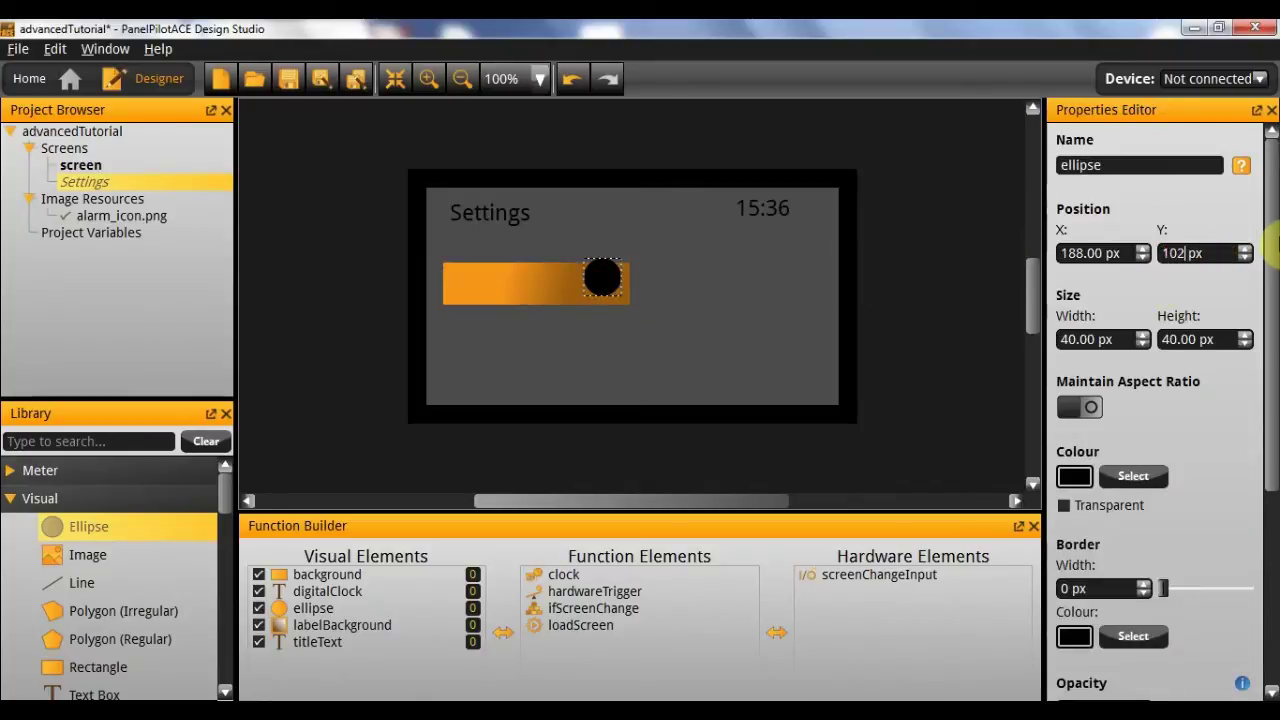
key("Return")
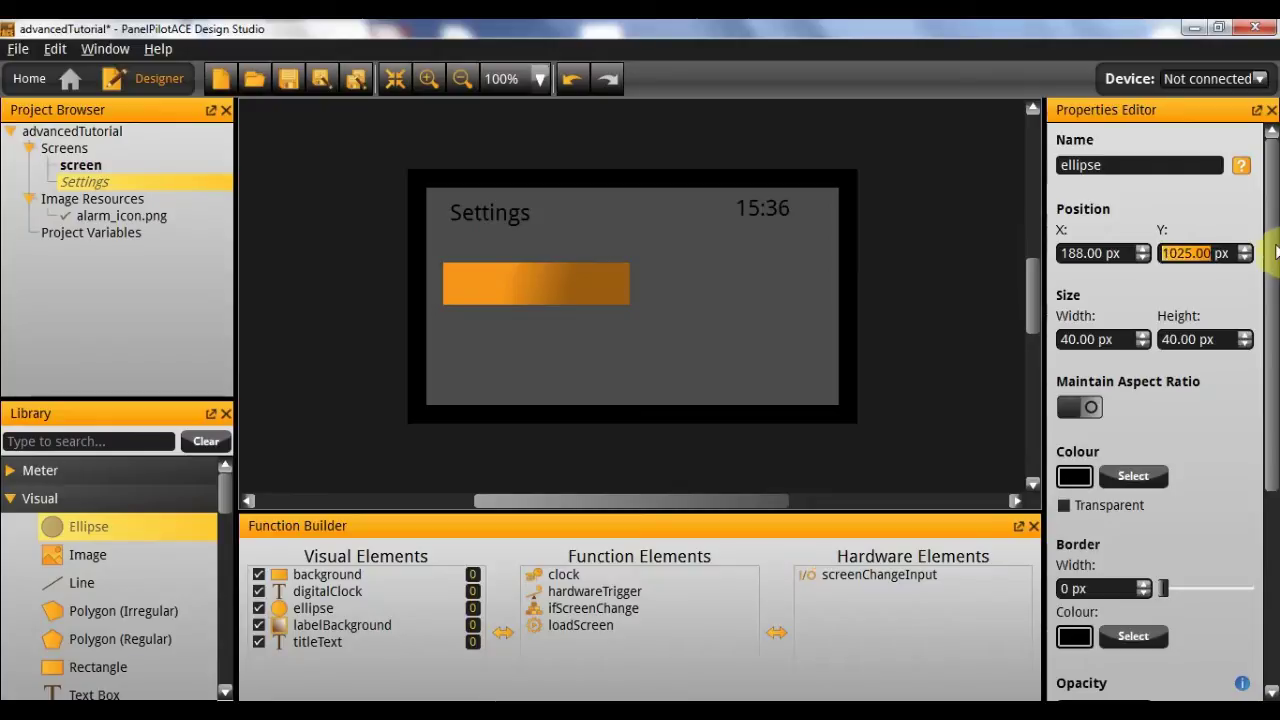
left_click_drag(1184, 253, 1275, 255)
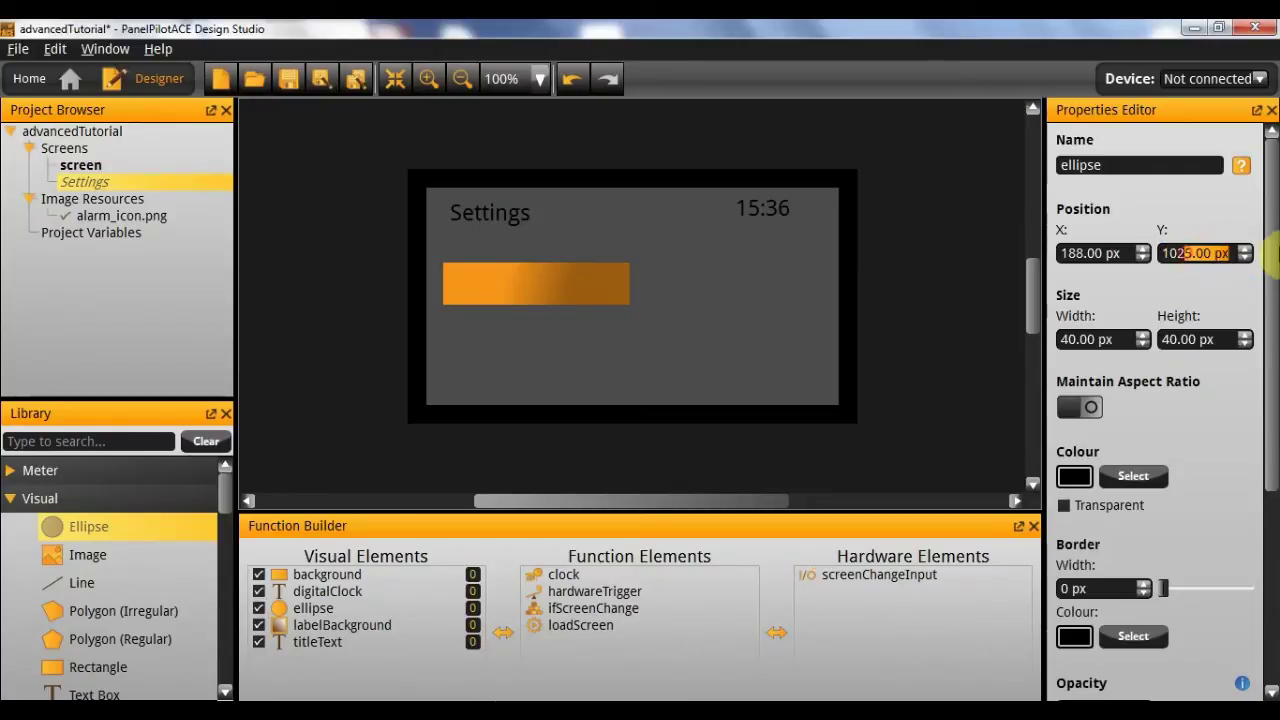
type(".")
type("50")
key("Return")
left_click(707, 343)
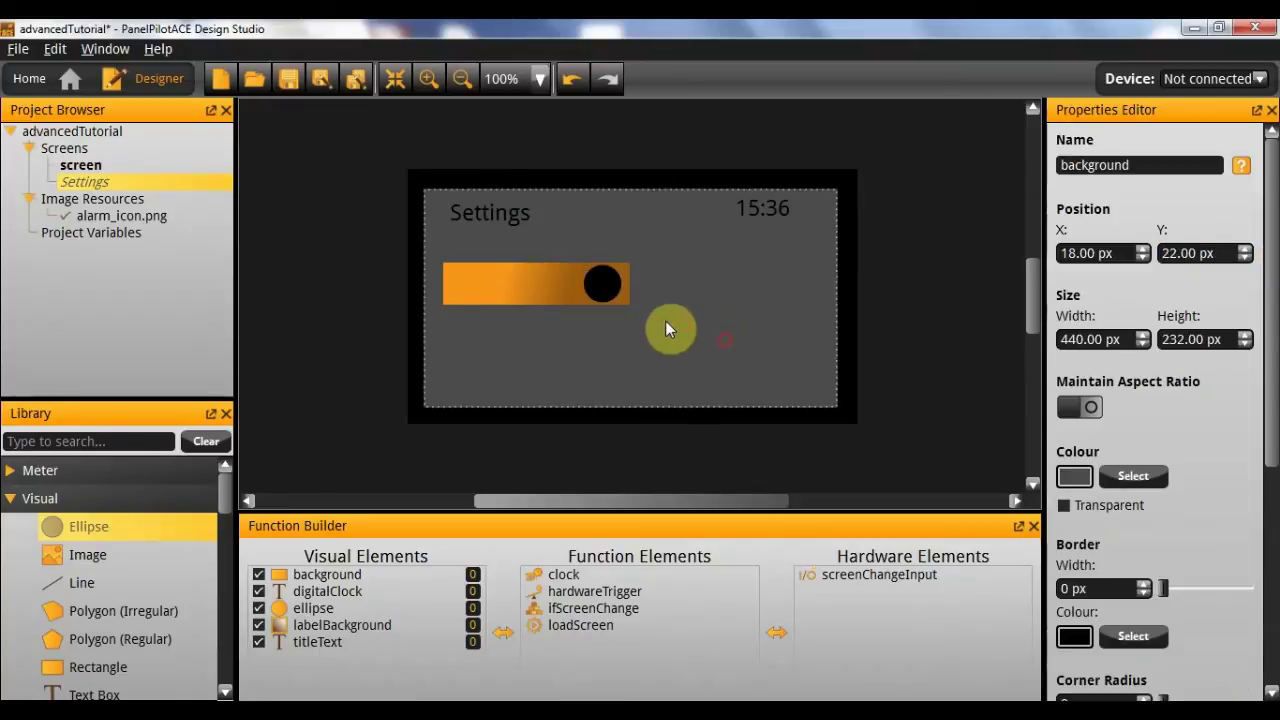
left_click(605, 280)
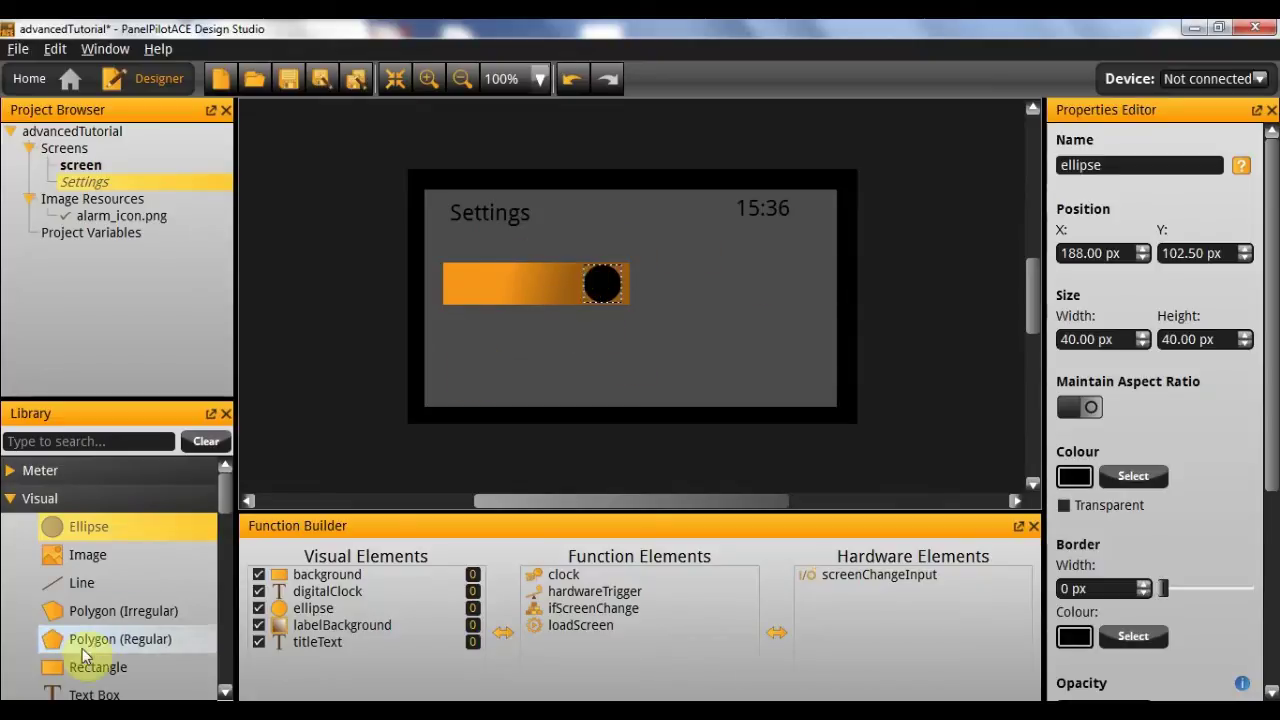
Add a second ellipse below the gradient bar, at about X 164, Y 159 px, and size it 20 × 20 px
left_click_drag(112, 523, 602, 345)
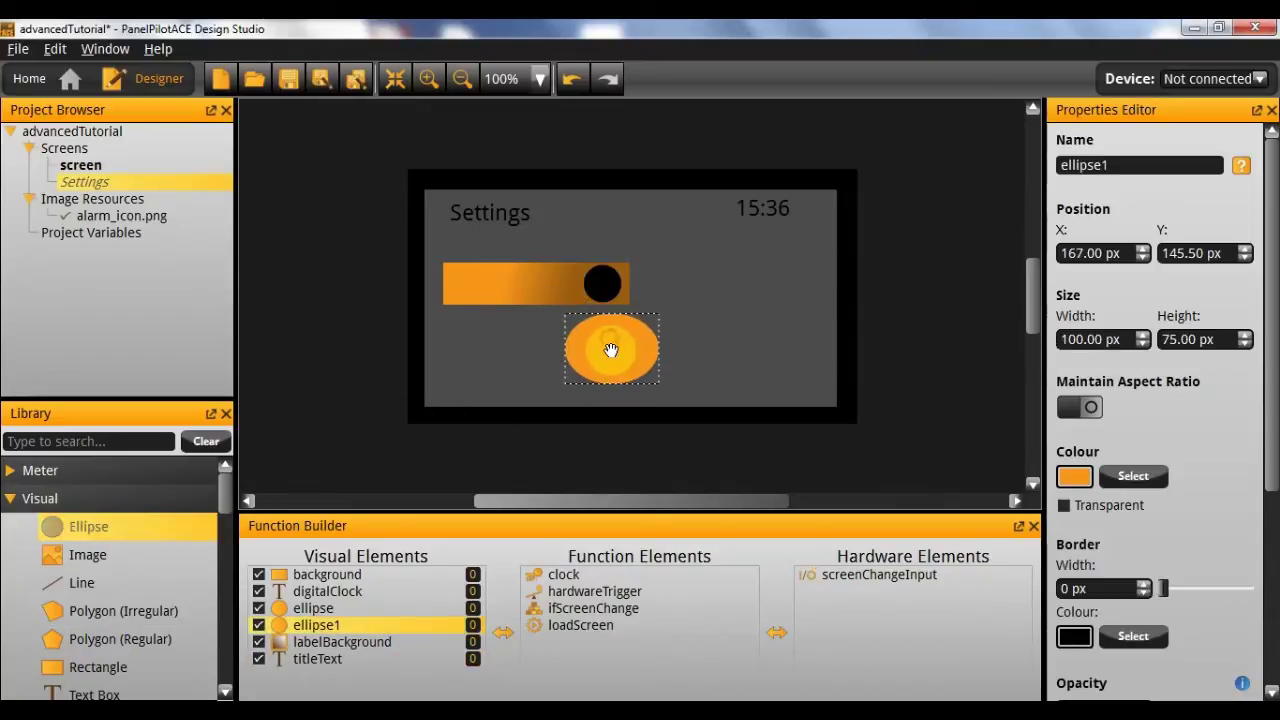
left_click(600, 288)
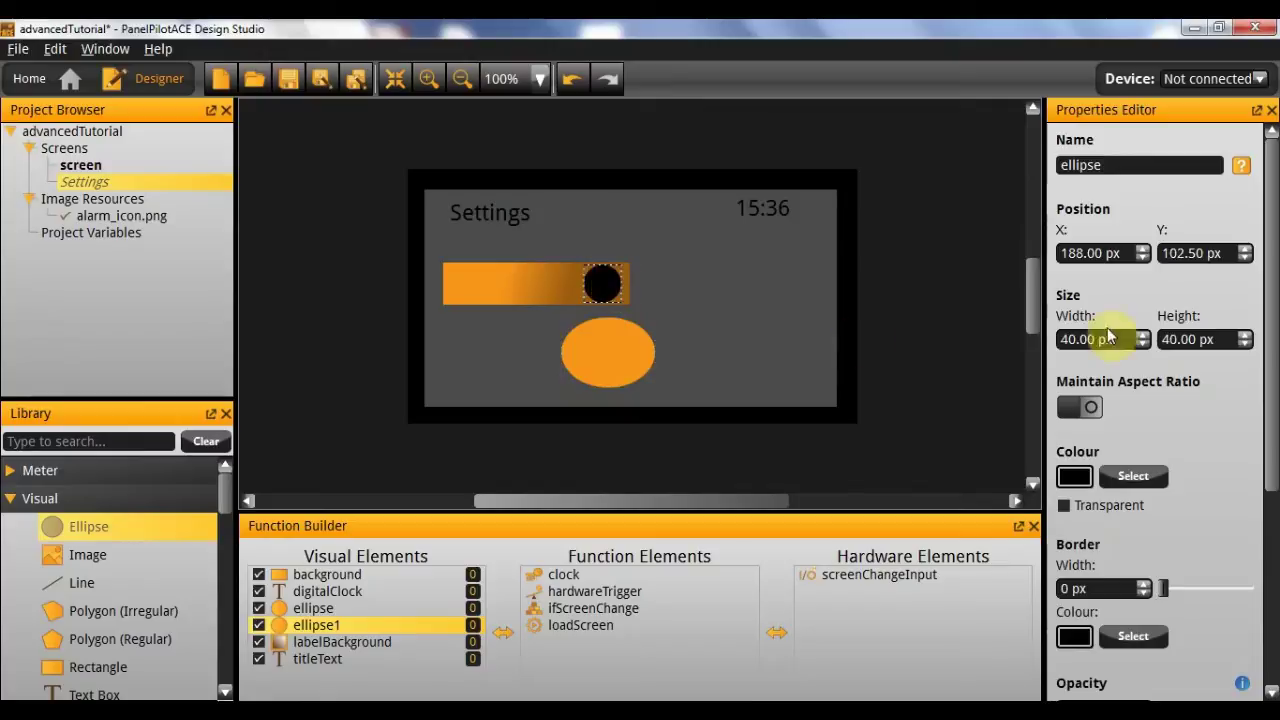
left_click(630, 362)
left_click(1062, 339)
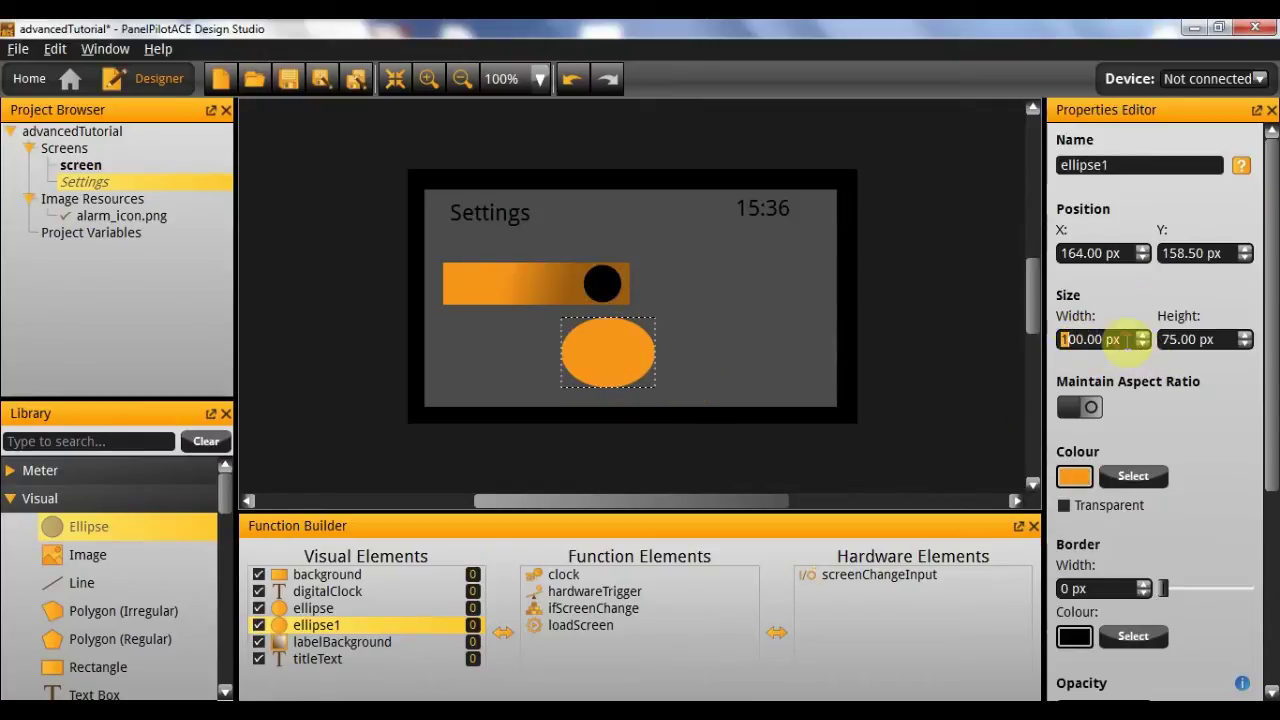
left_click_drag(1131, 340, 1272, 325)
type("20")
key("Tab")
type("20")
key("Return")
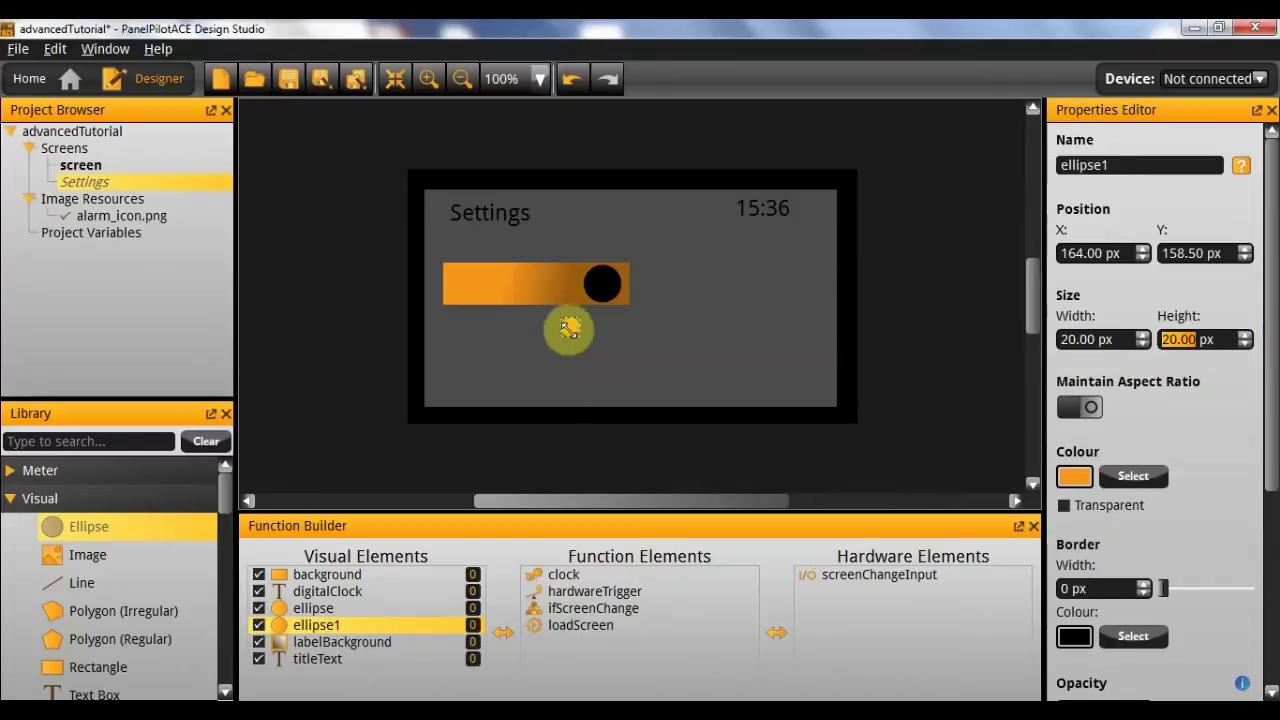
Set the small orange circle's X position to 208 px
left_click(610, 277)
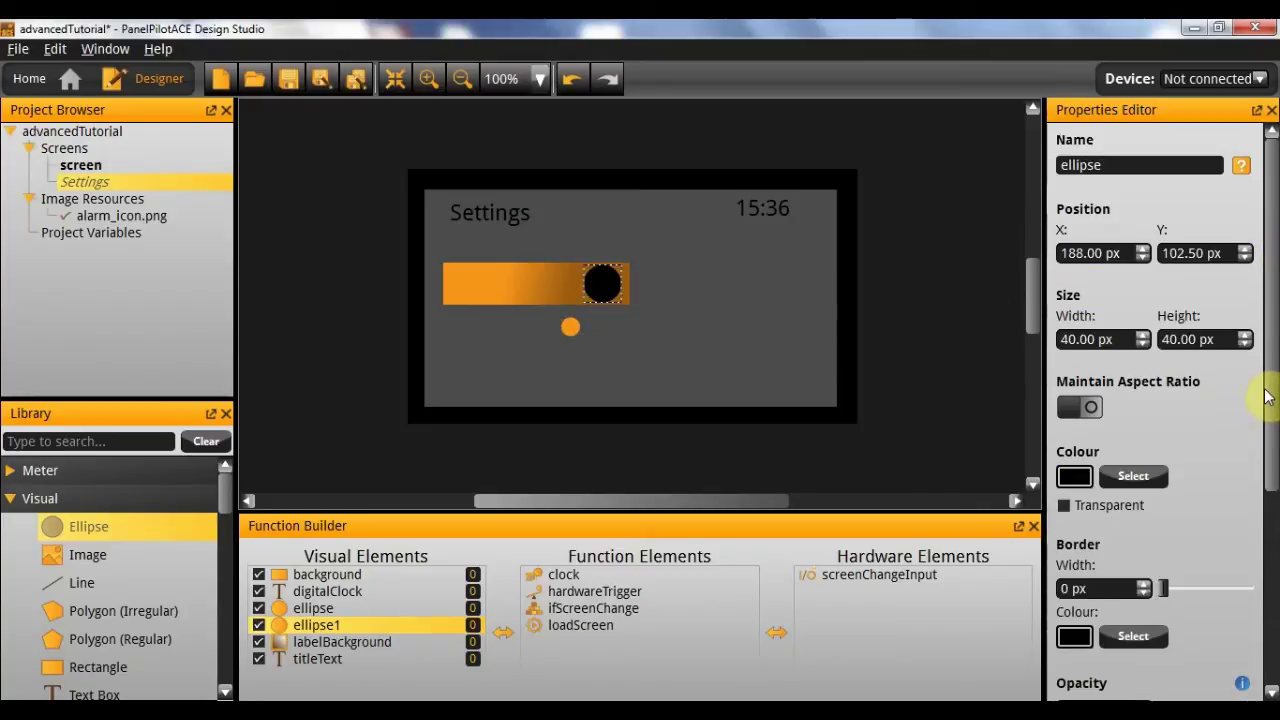
left_click(563, 326)
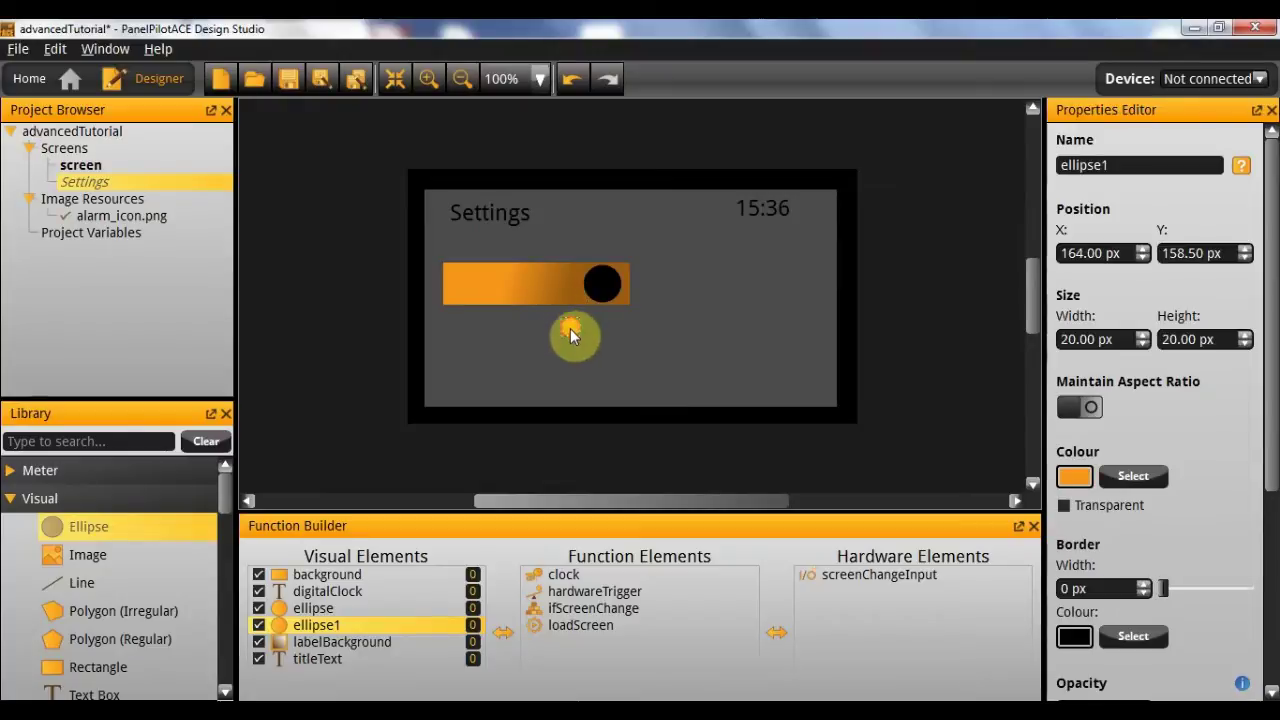
left_click_drag(1118, 254, 1066, 253)
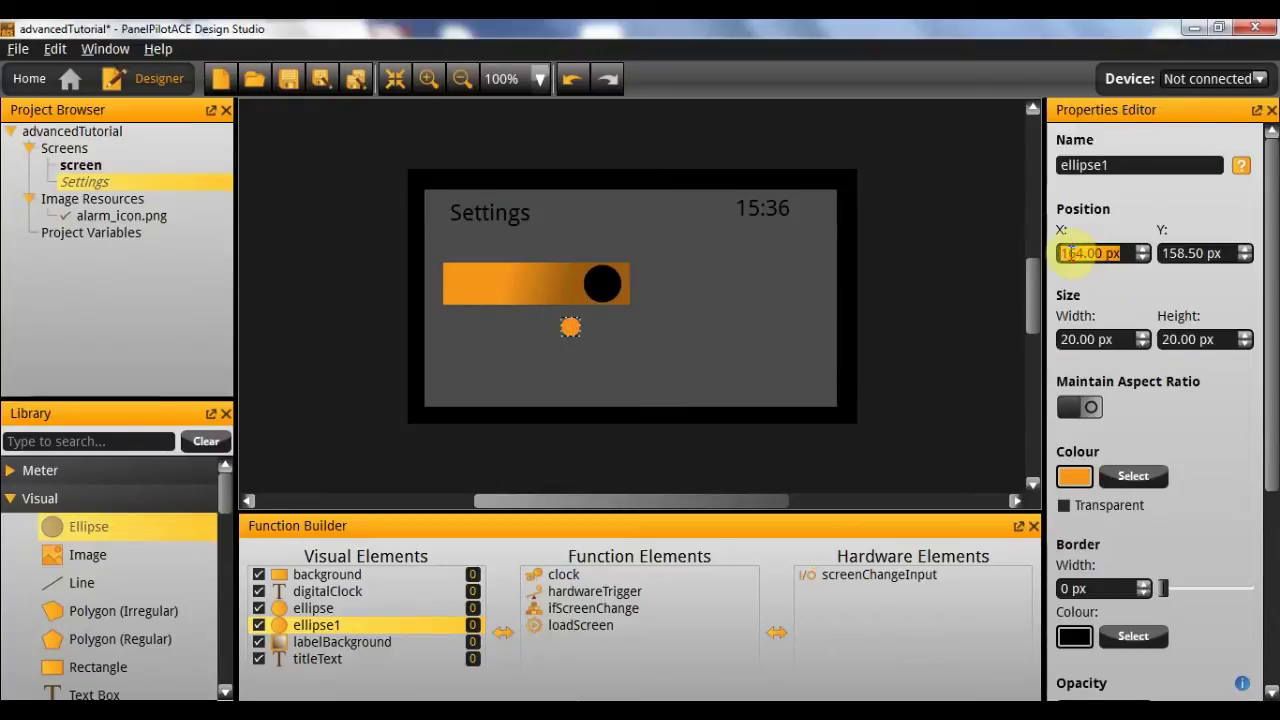
type("208")
key("Return")
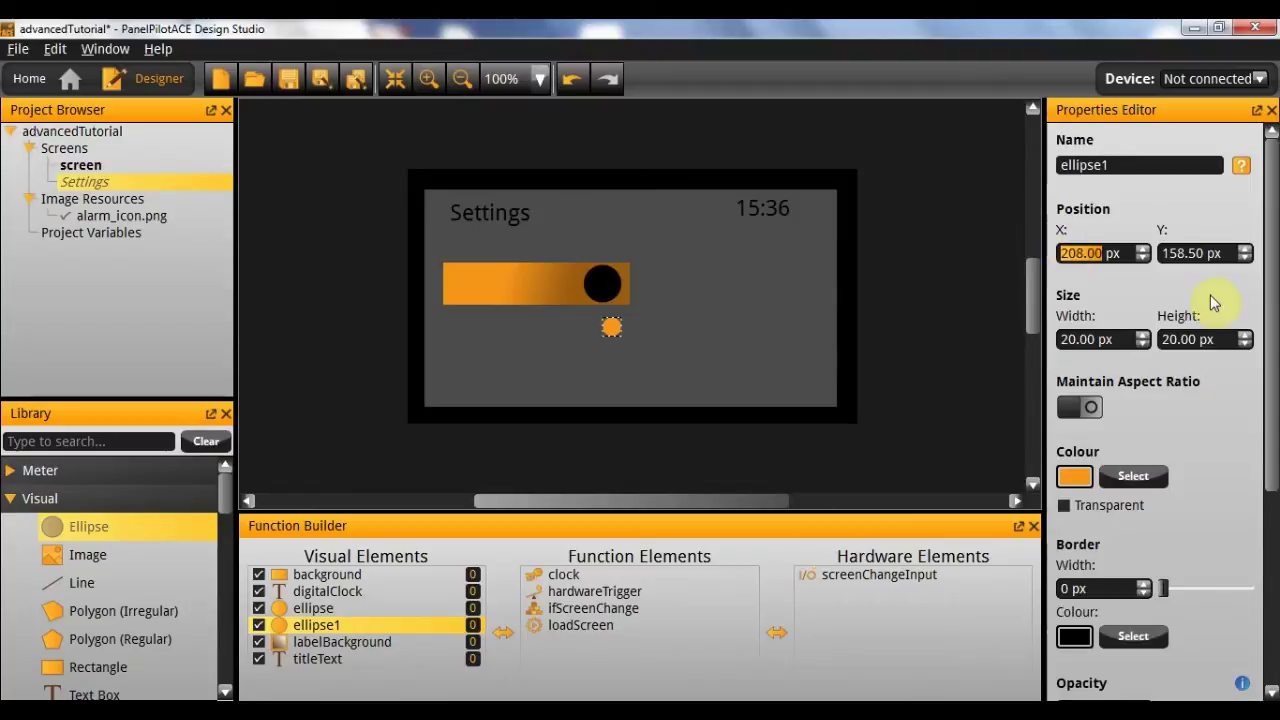
Move the small orange circle horizontally to an X position of 198 px, in line with the black circle
left_click(1118, 250)
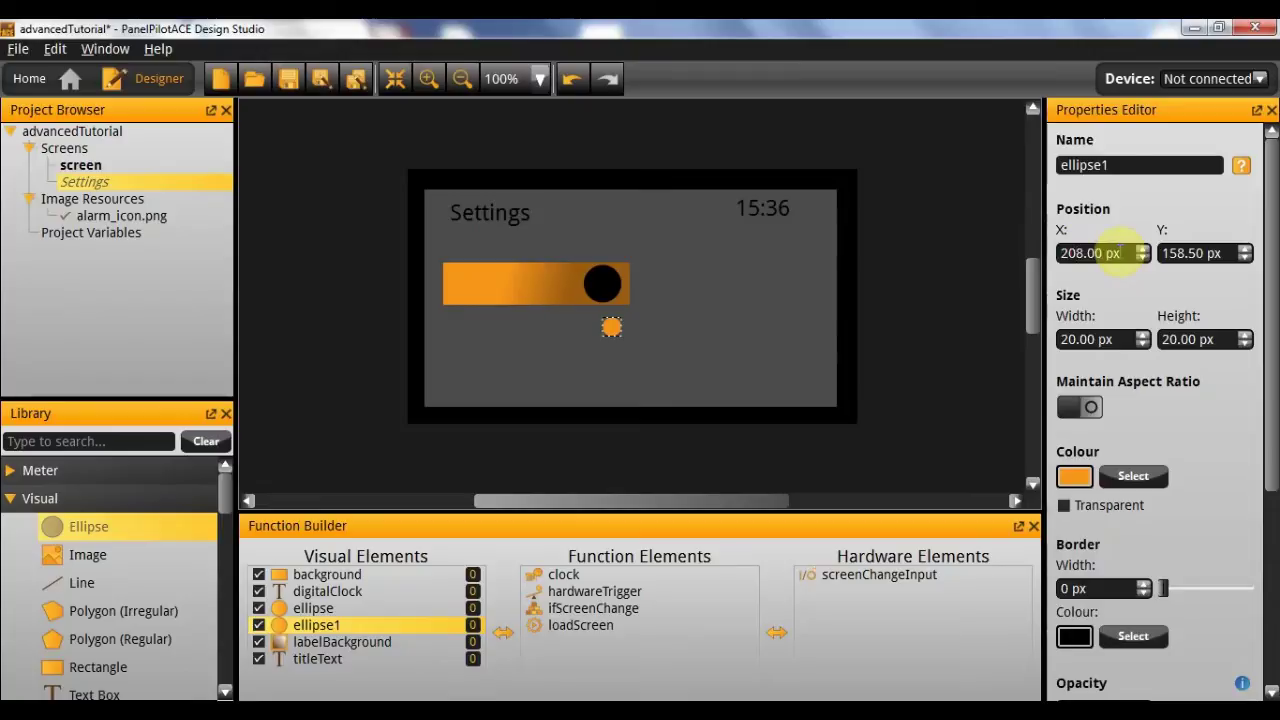
type("19")
key("Return")
Centre the small orange circle vertically in the black circle by setting its Y position to 112.50 px
left_click(603, 286)
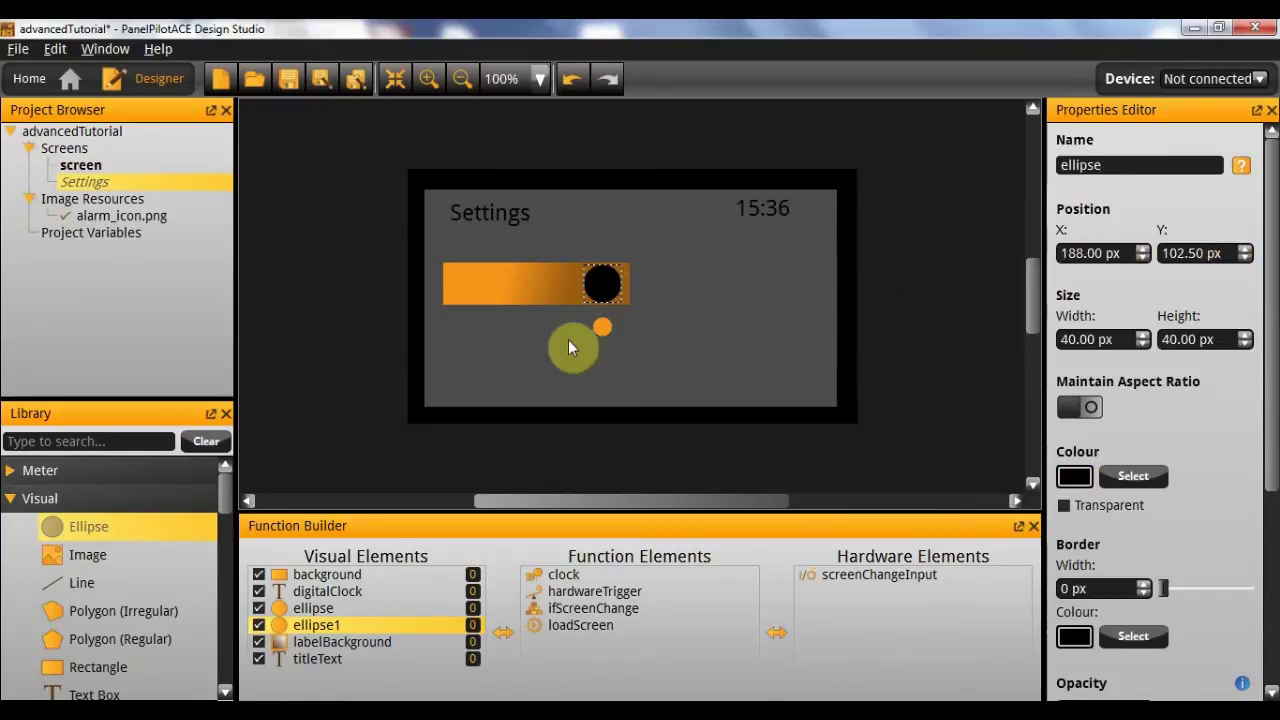
left_click(602, 328)
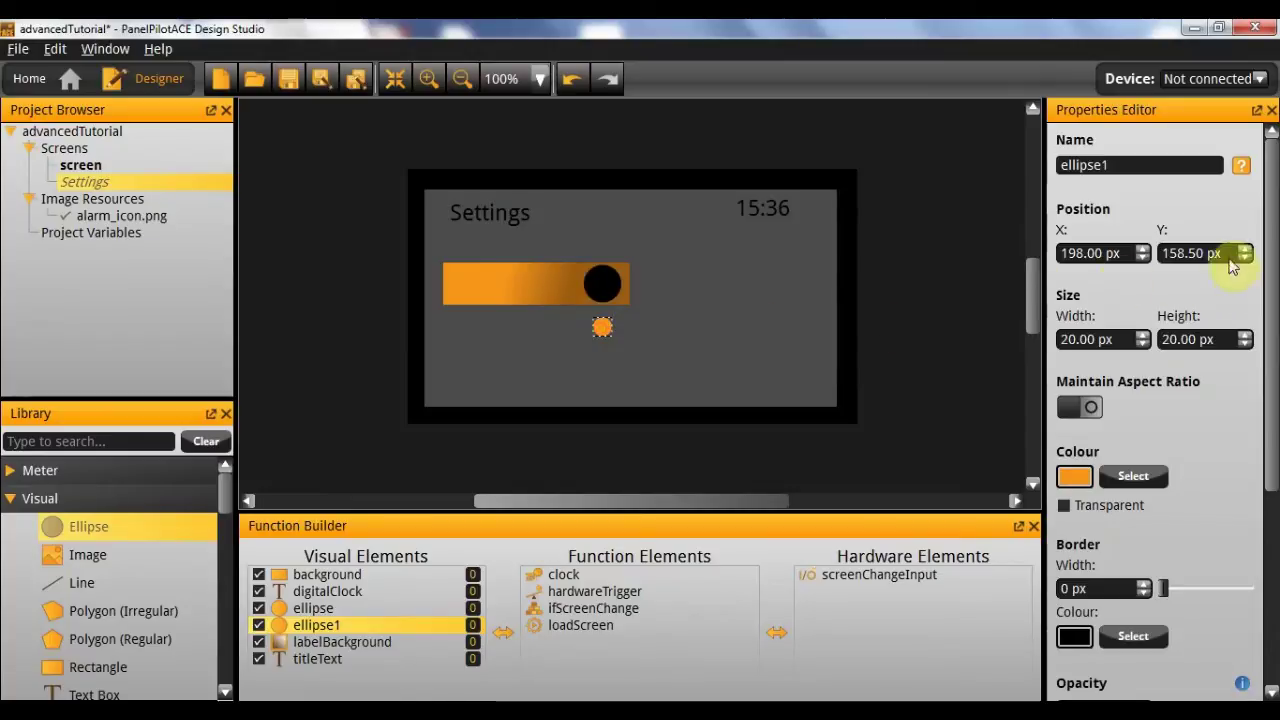
left_click_drag(1163, 253, 1238, 252)
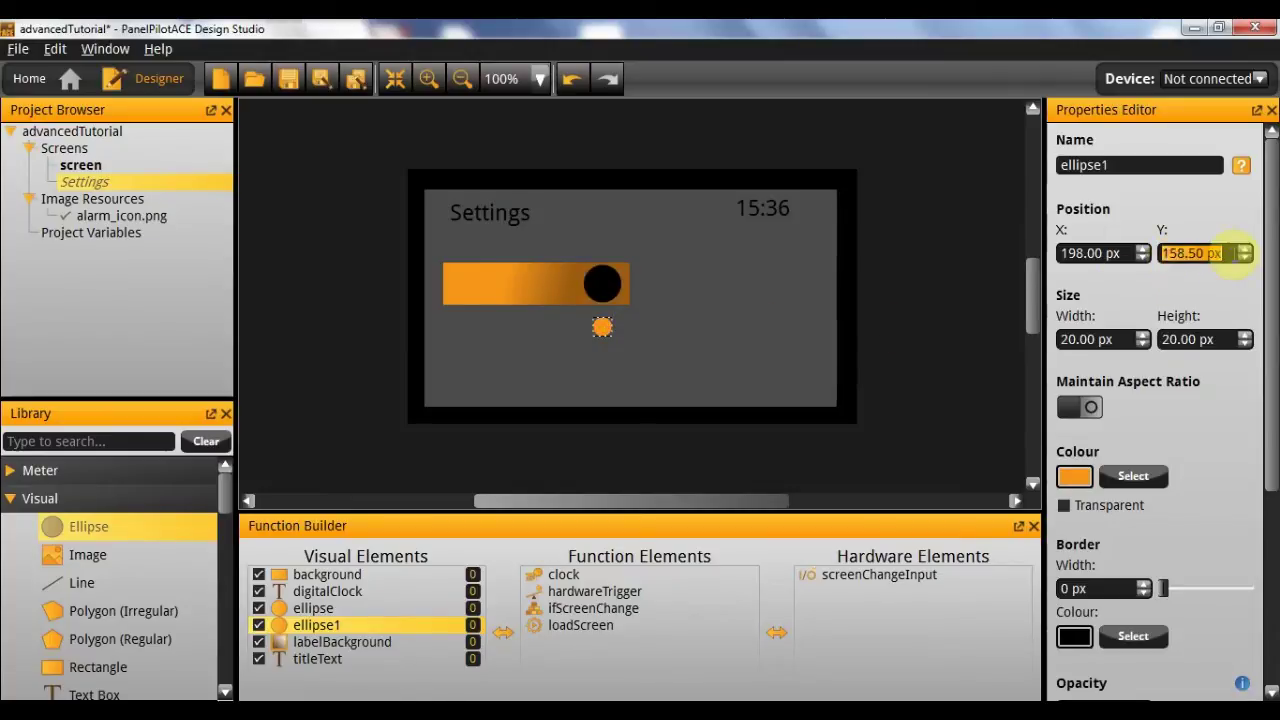
type("112.5")
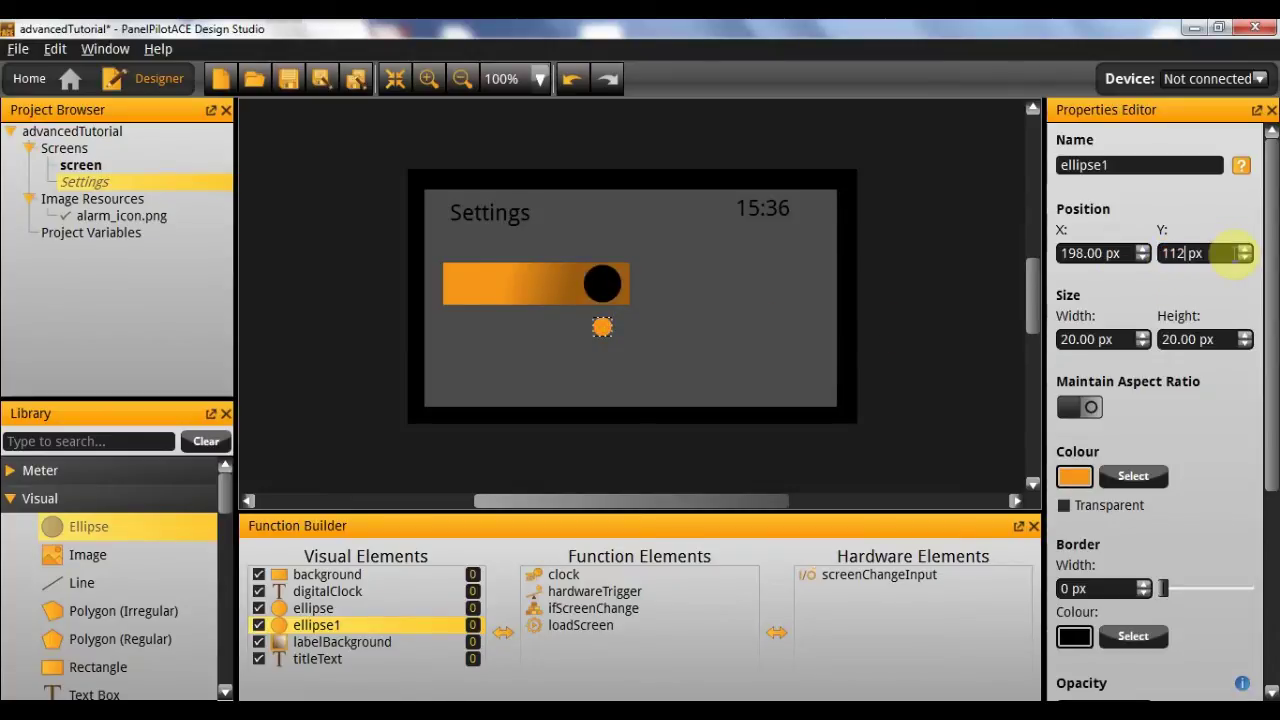
key("Return")
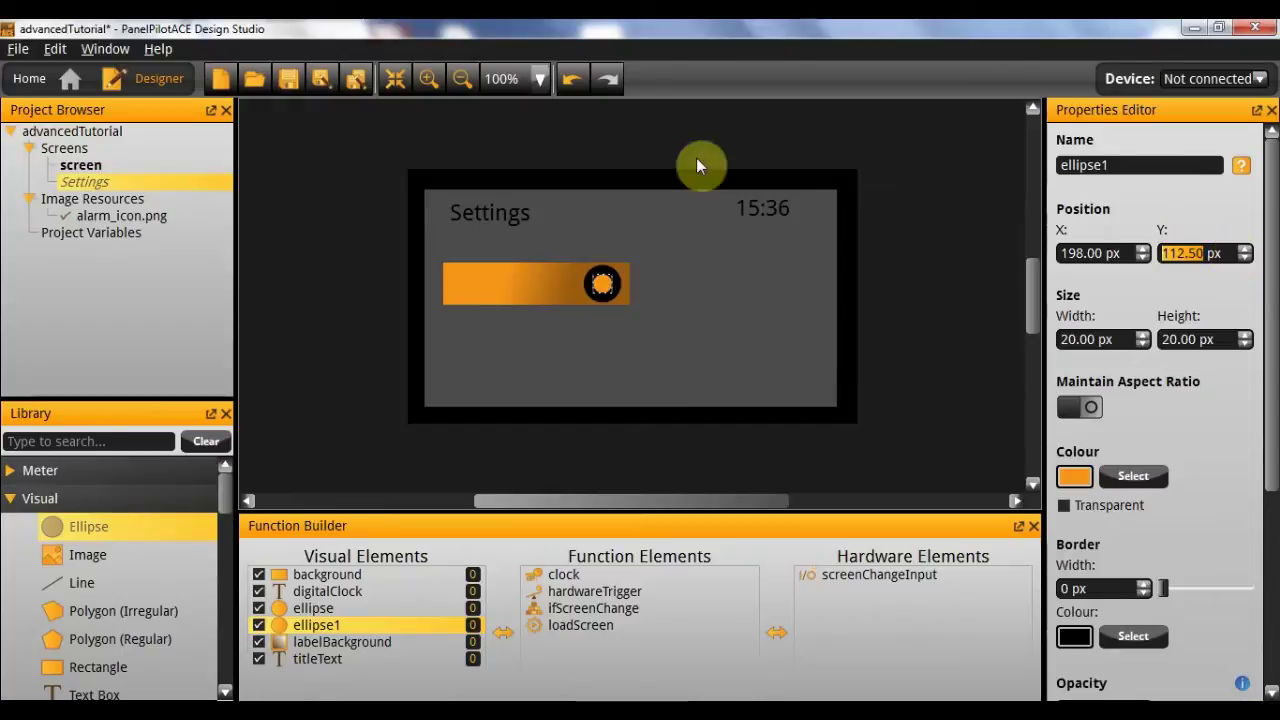
left_click(675, 368)
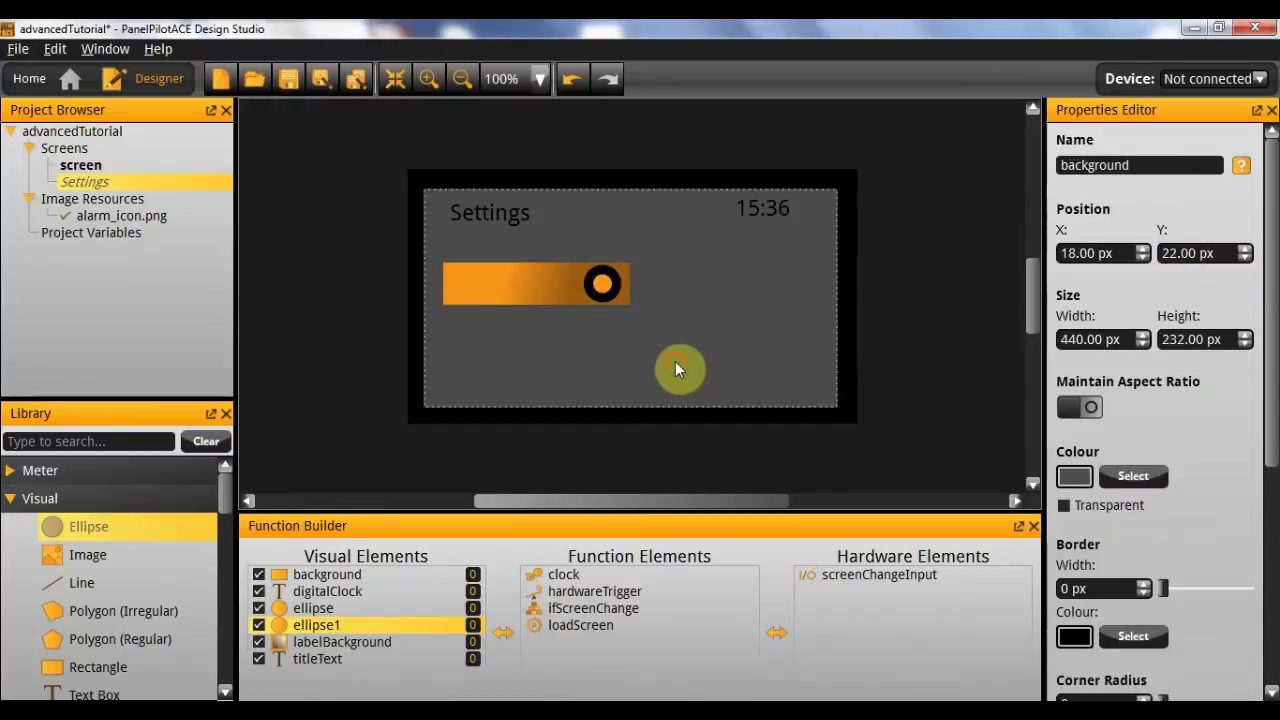
Resize the orange circle inside the black circle to 15 × 15 px
left_click(602, 287)
left_click(1100, 341)
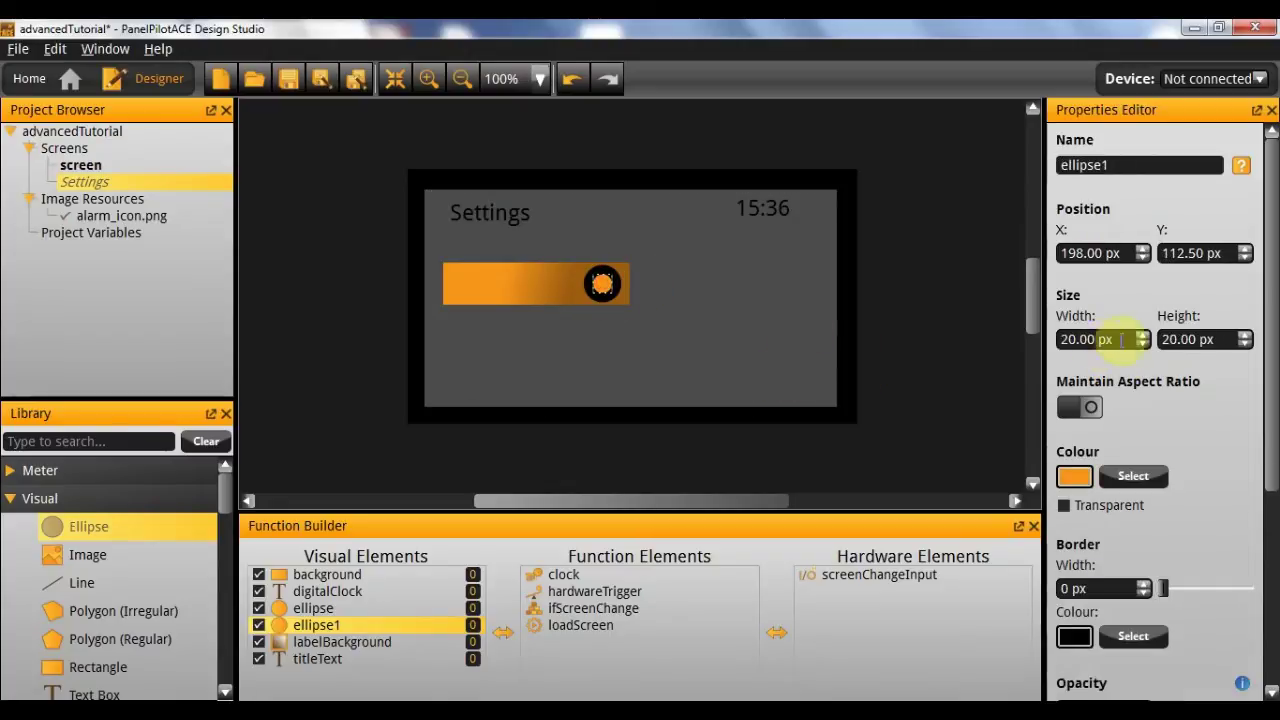
left_click_drag(1076, 339, 1060, 339)
type("15")
key("Tab")
type("15")
key("Return")
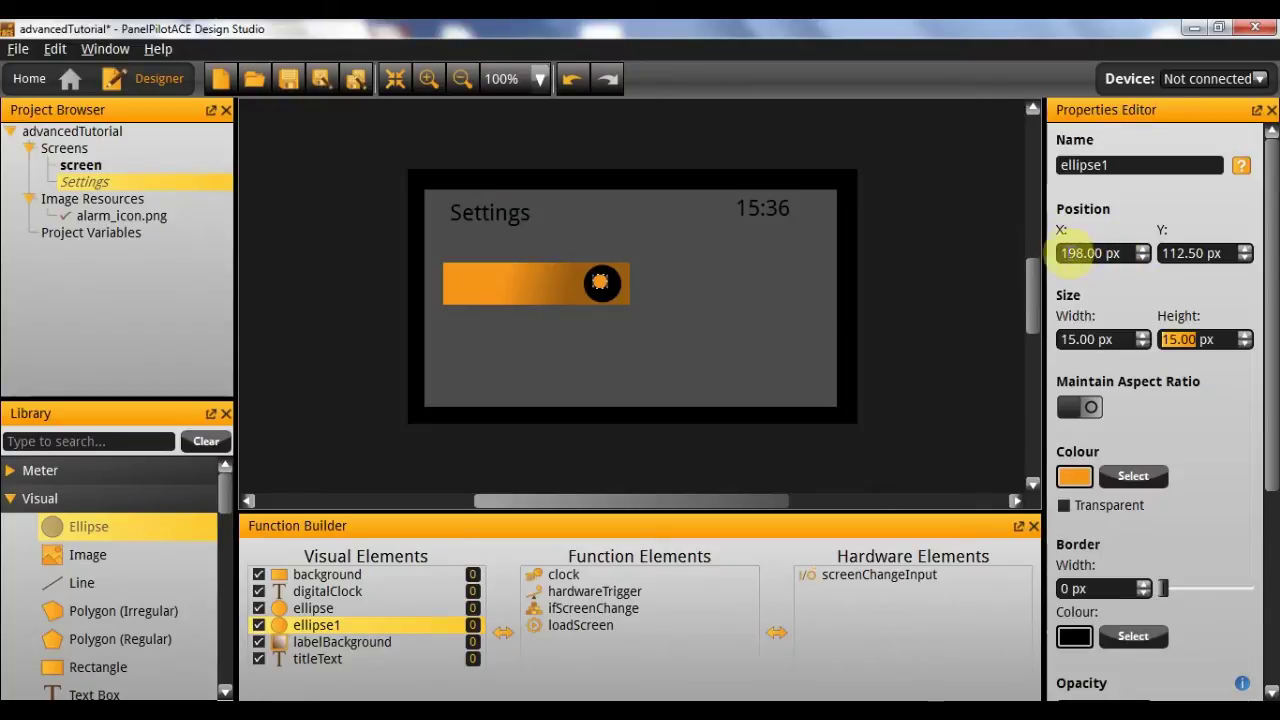
Recentre the orange circle within the black circle by setting its position to X 200 px, Y 115 px
double_click(1066, 252)
type("200")
key("Return")
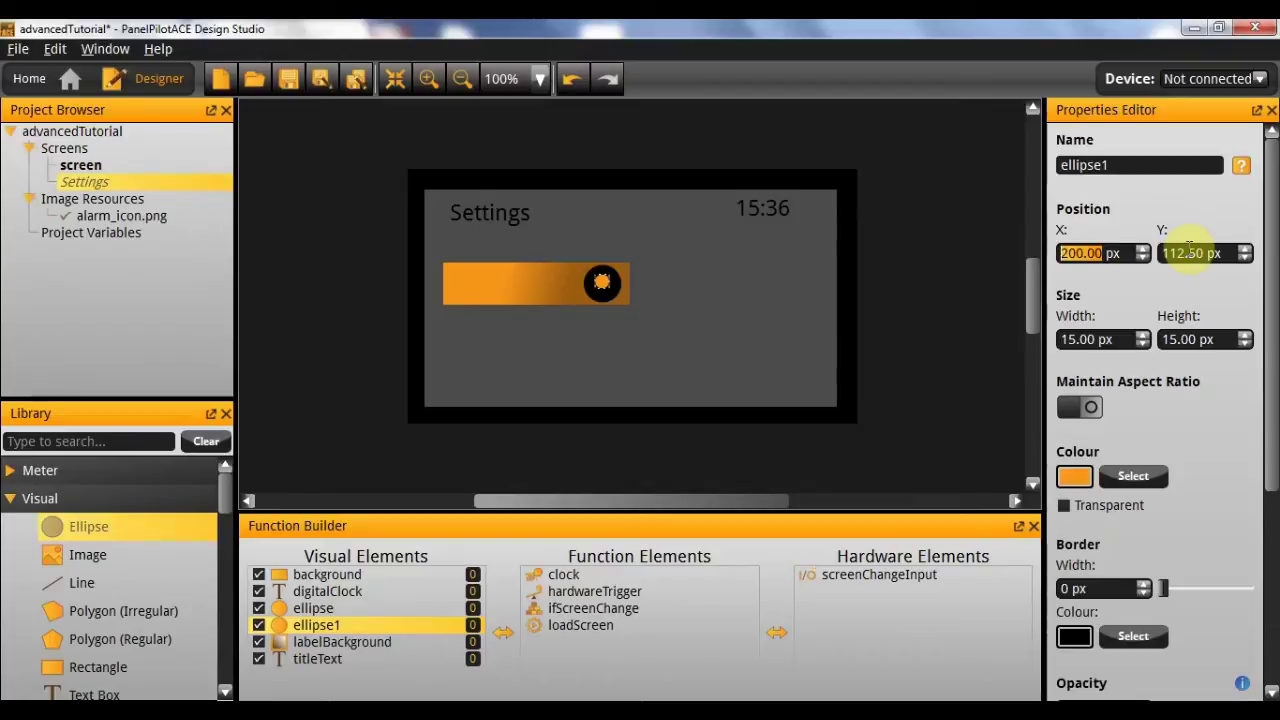
left_click(1224, 253)
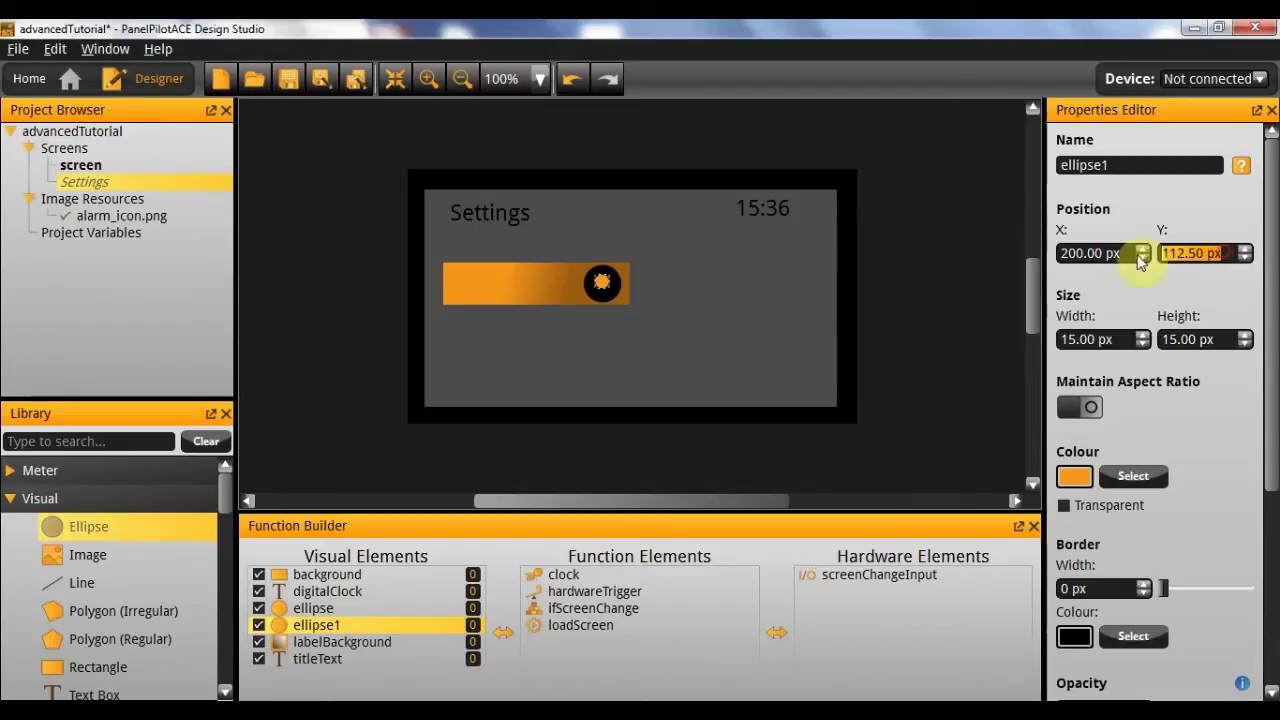
double_click(1185, 253)
type("115")
key("Return")
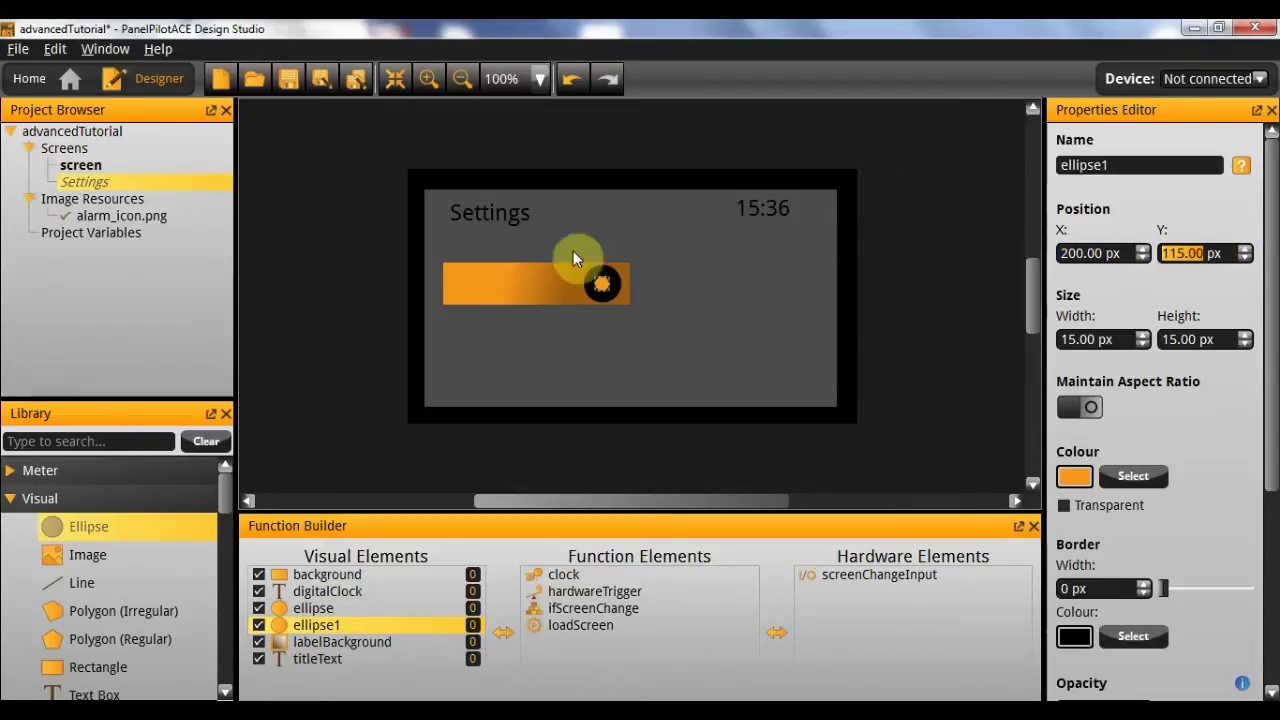
left_click(694, 366)
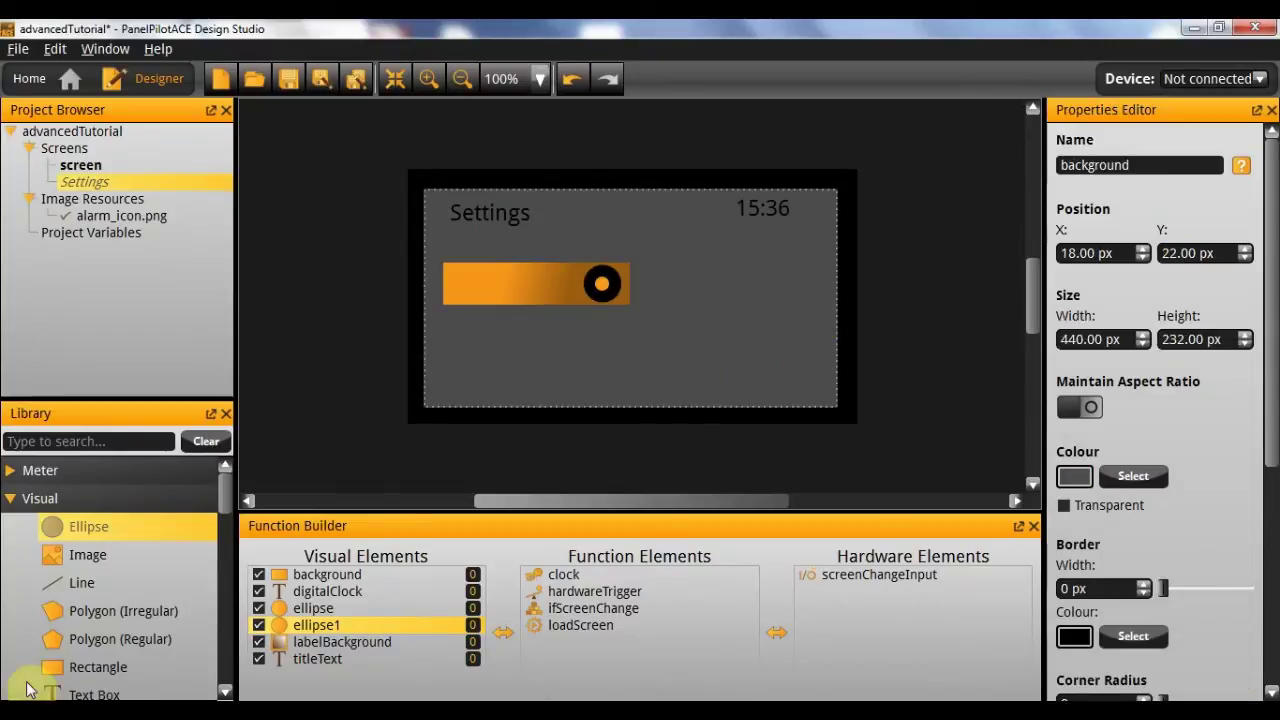
Add a text box on the gradient bar, name it celsiusLabel and set its text to Celsius
left_click_drag(200, 638, 524, 300)
double_click(1174, 165)
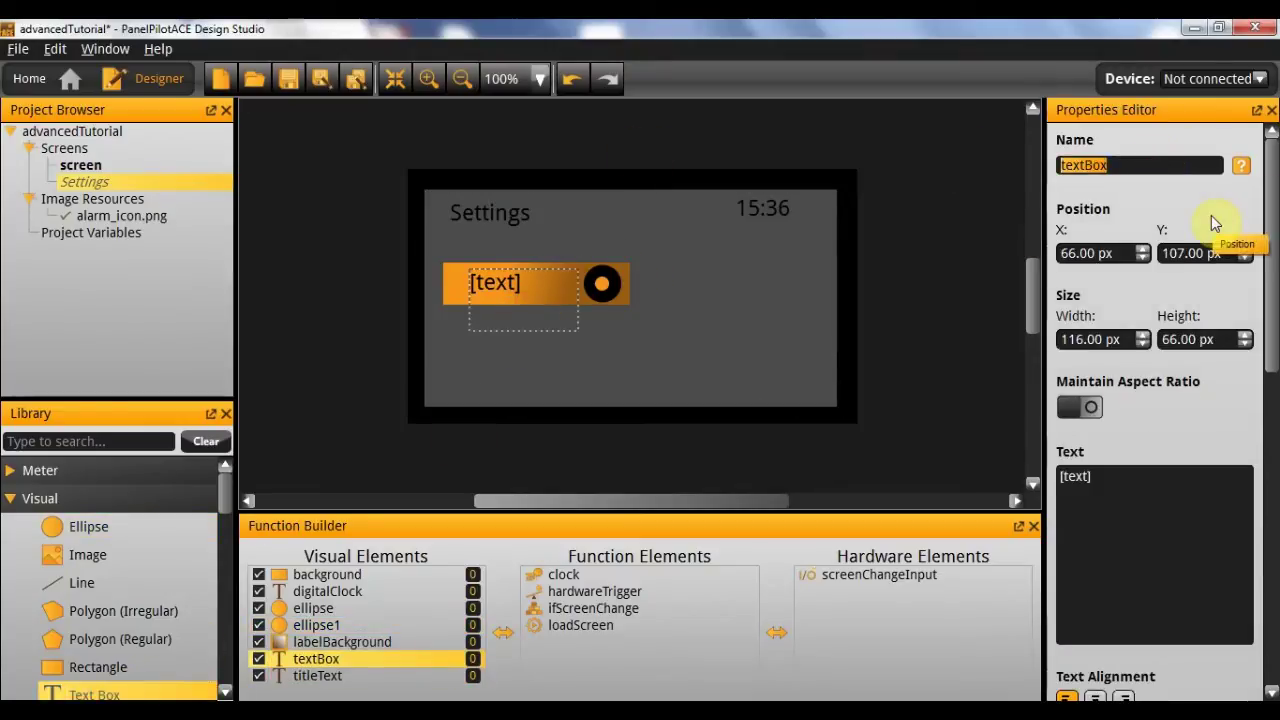
type("celsiusLa")
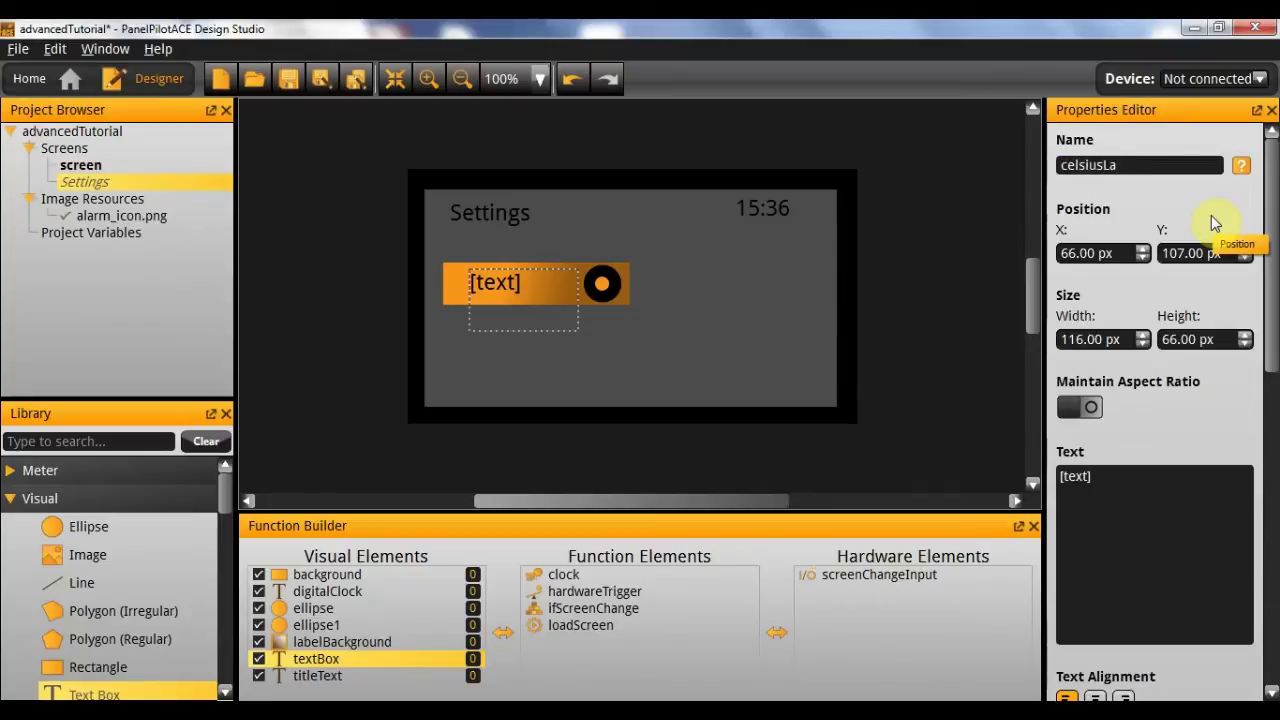
type("bel")
key("Return")
left_click(1208, 484)
type("Celsius")
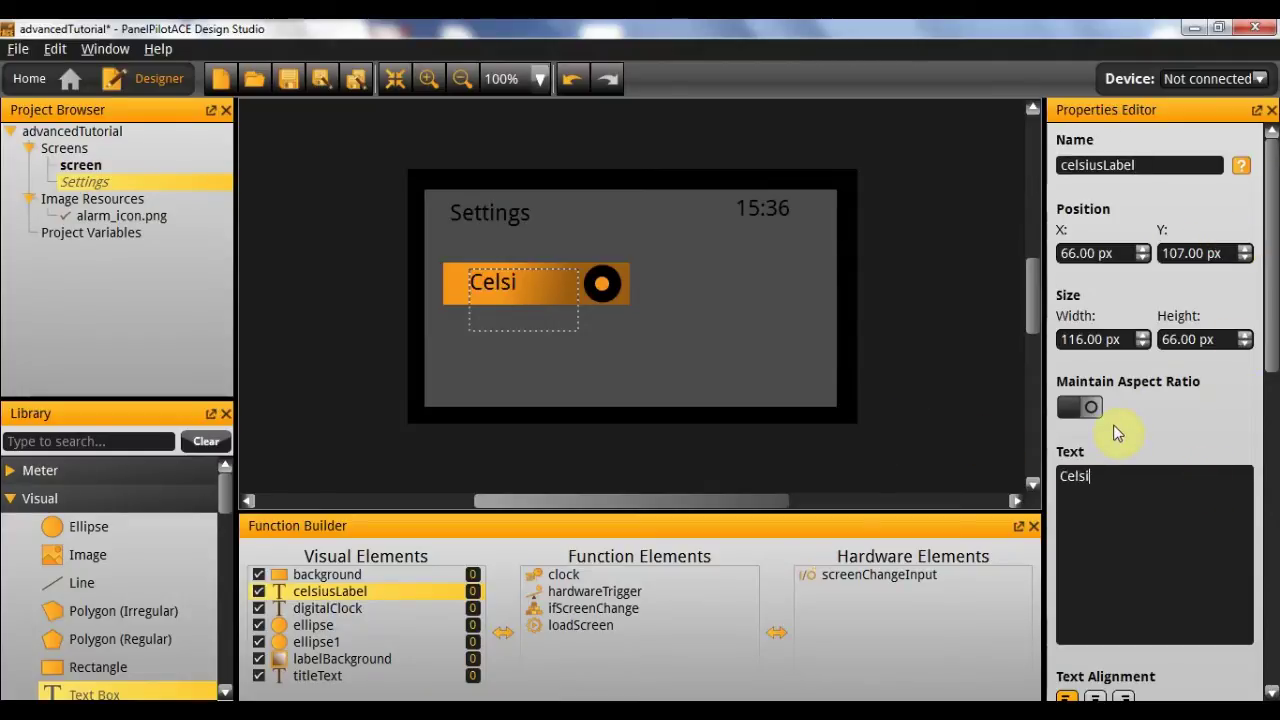
key("Return")
Fit the Celsius text box to the bar at about X 37, Y 101, 145 × 42 px, and align its text right and vertically centred
mouse_move(546, 330)
left_mouse_down()
mouse_move(543, 309)
mouse_move(555, 311)
left_mouse_up()
left_click_drag(552, 266, 552, 260)
left_click_drag(469, 286, 437, 287)
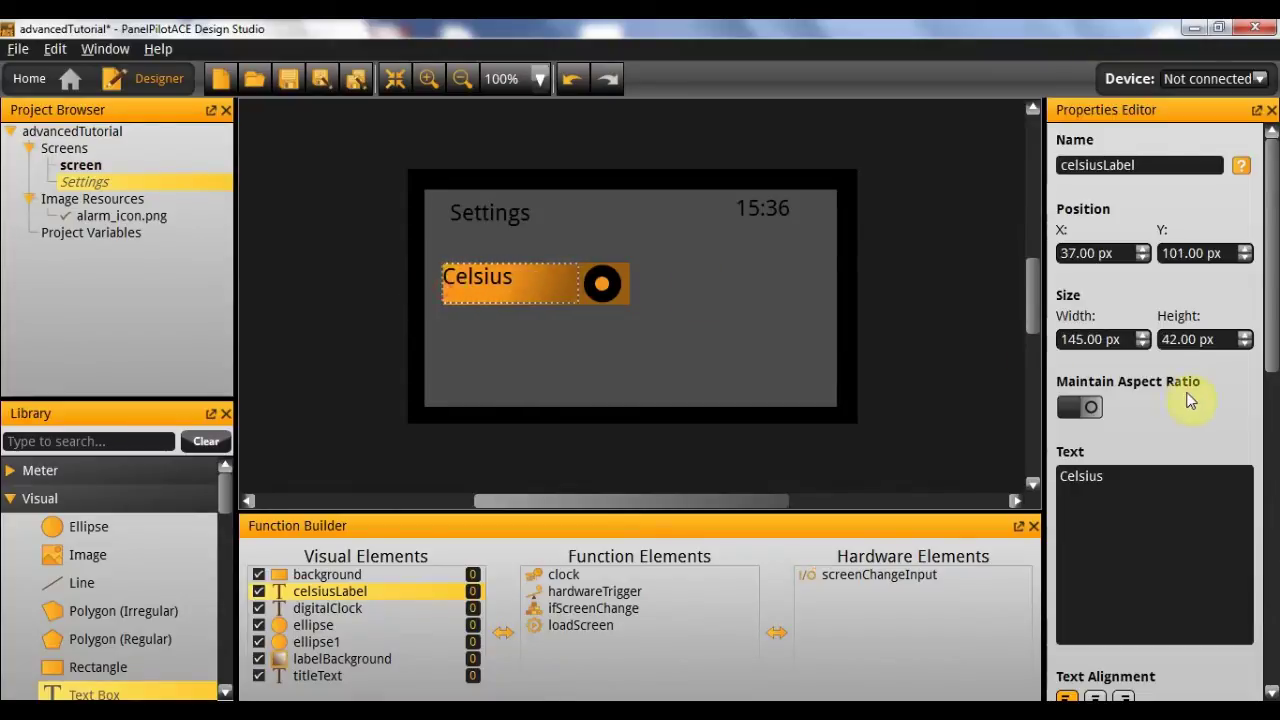
scroll(1170, 440, "down", 5)
left_click(1095, 354)
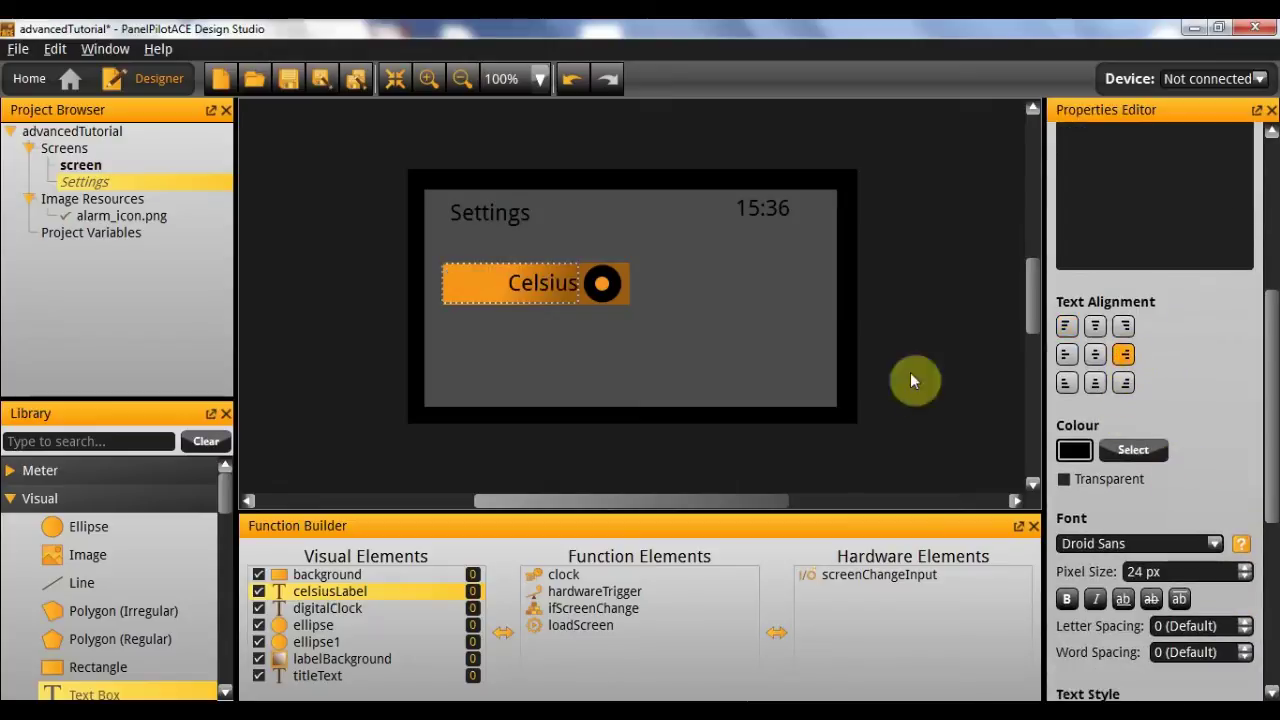
left_click(565, 339)
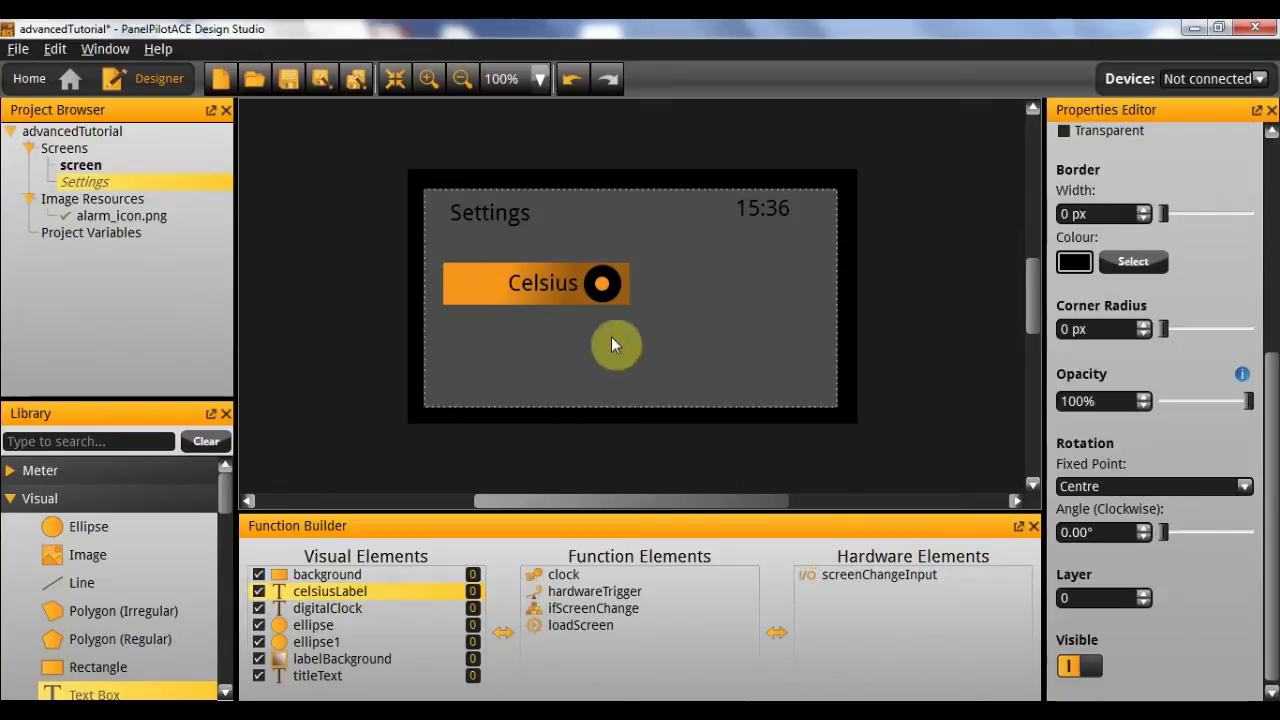
Narrow the Celsius text box from its right edge to about 128 px wide, leaving a gap before the black circle
left_click(558, 290)
left_click_drag(592, 284, 562, 286)
left_click(673, 309)
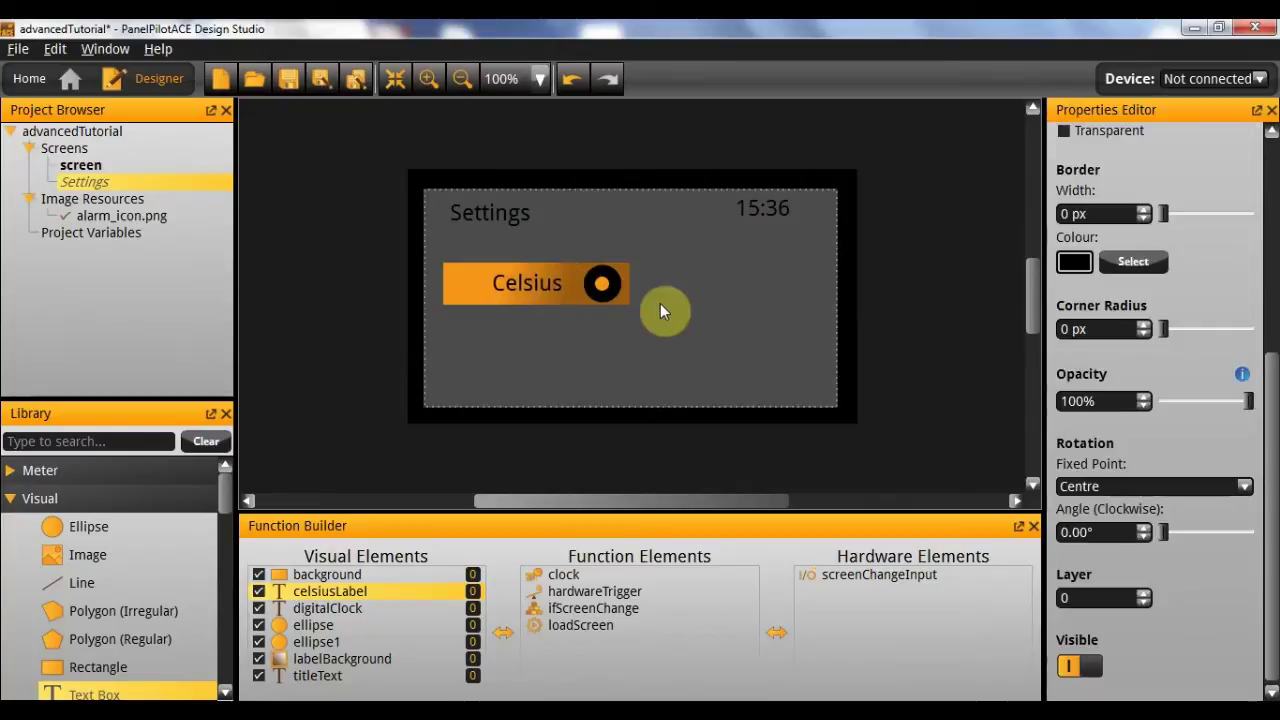
Duplicate the Celsius label, gradient bar and both circles together and place the copy just below the original
left_click_drag(657, 325, 640, 349)
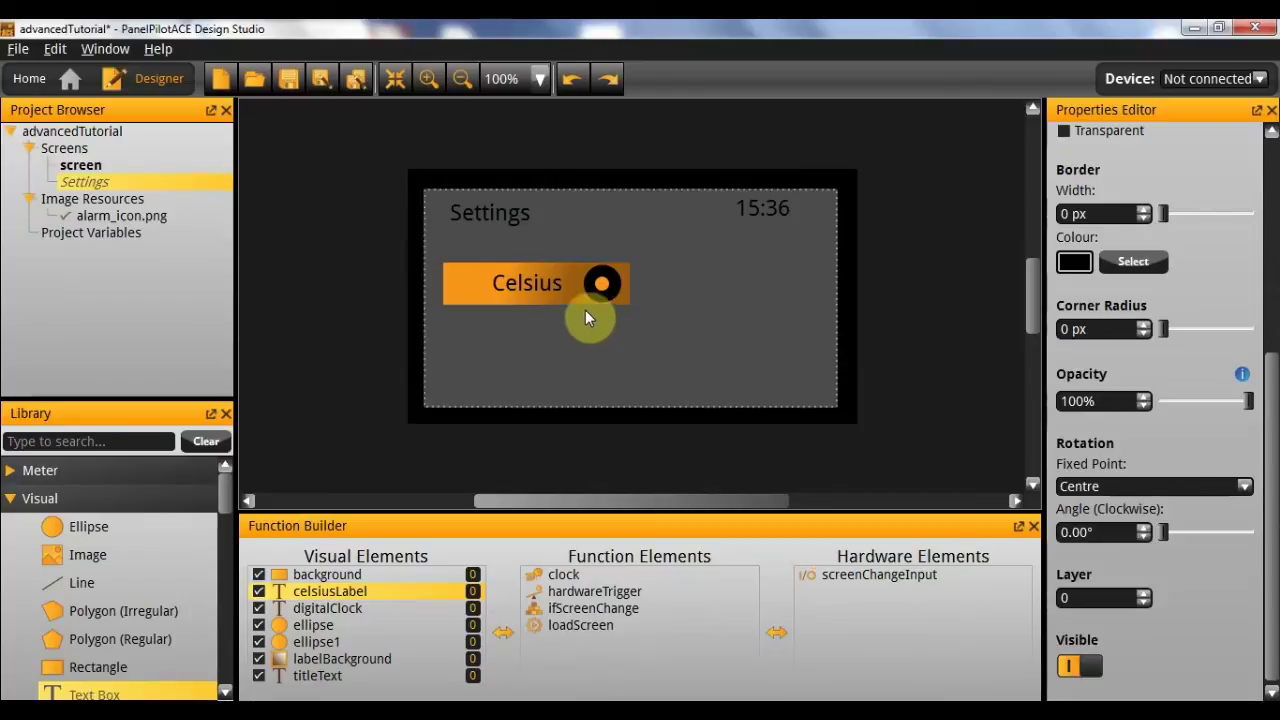
left_click(527, 298)
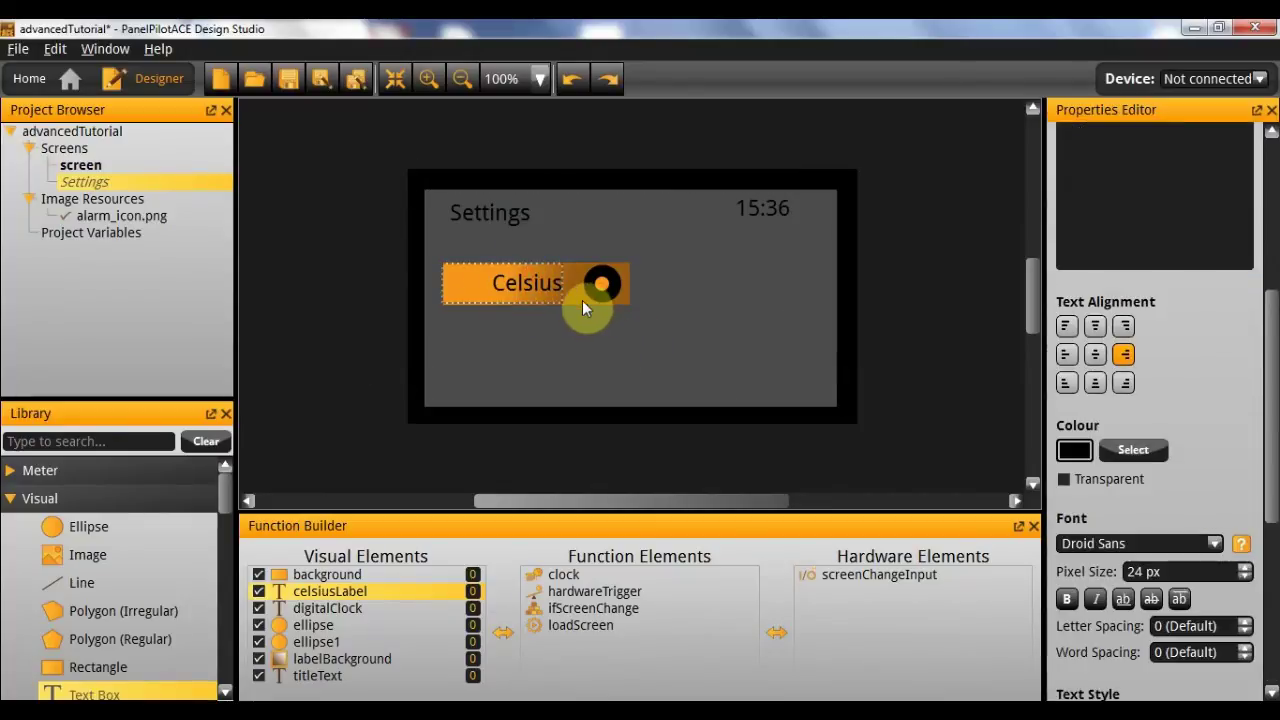
left_click(578, 296)
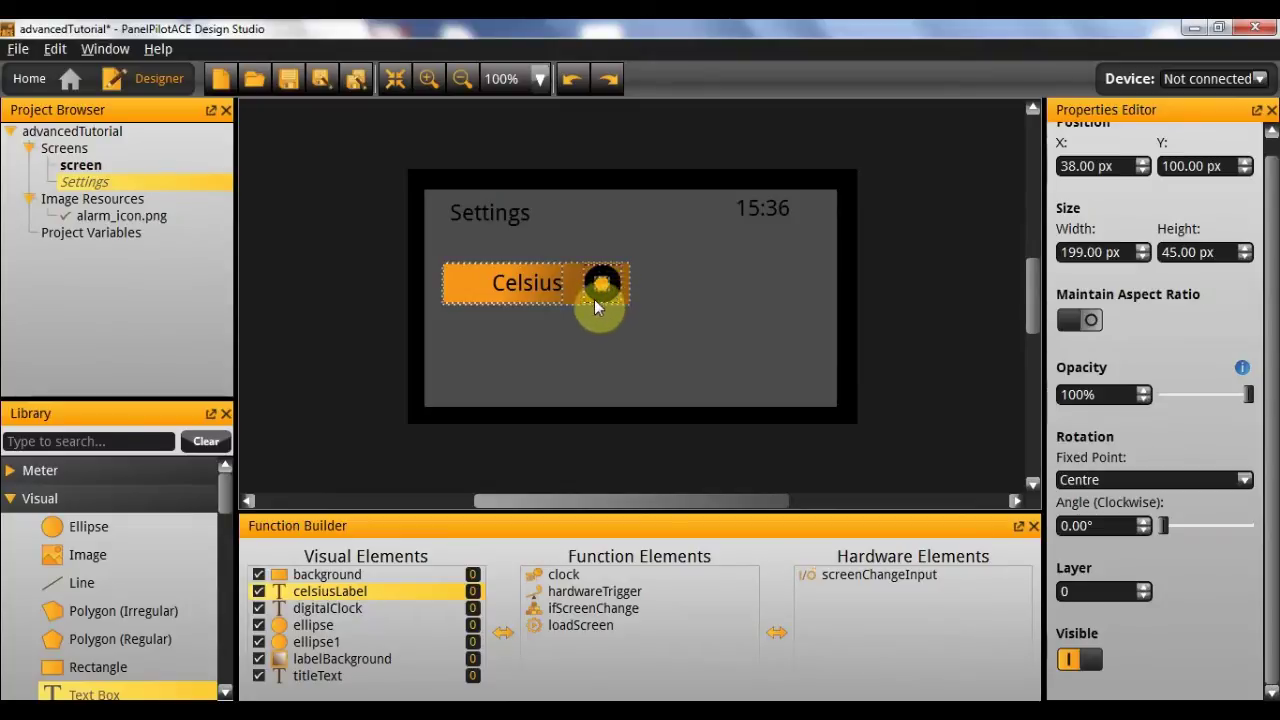
left_click_drag(610, 303, 543, 362)
left_click(534, 340)
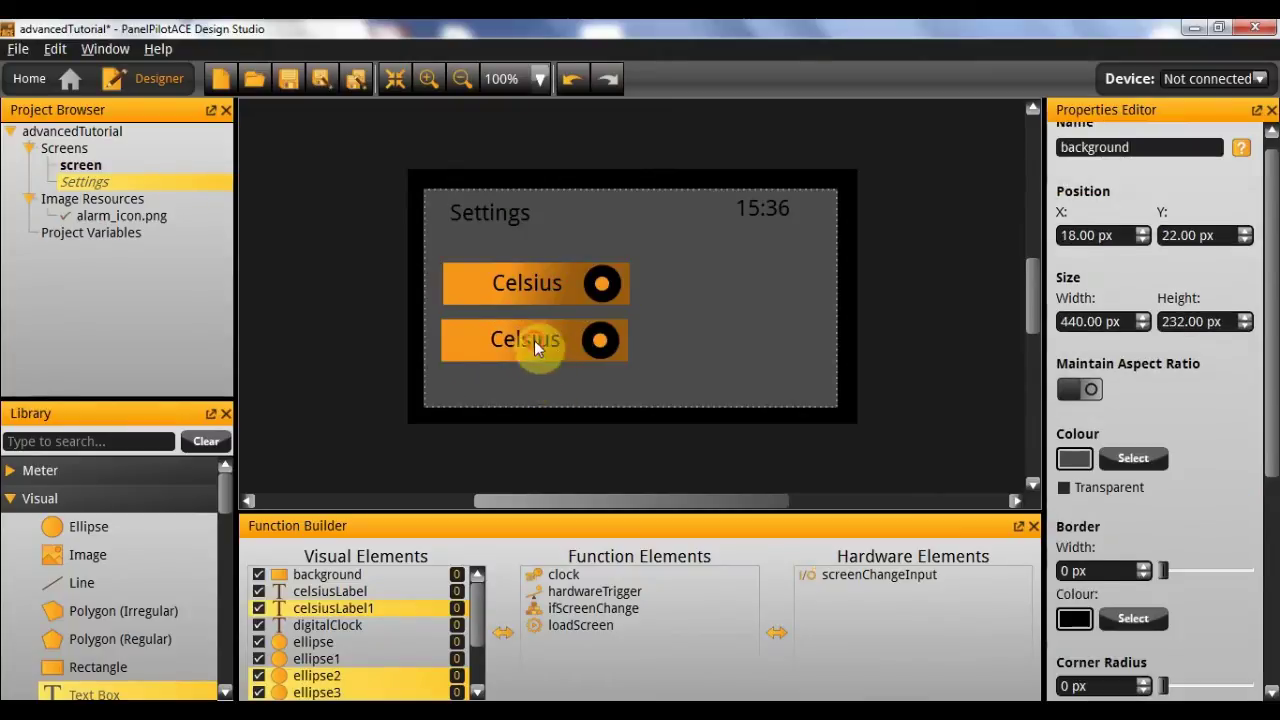
Change the text of the lower copied label to Fahrenheit
left_click(534, 340)
left_click(1175, 474)
type("Fa")
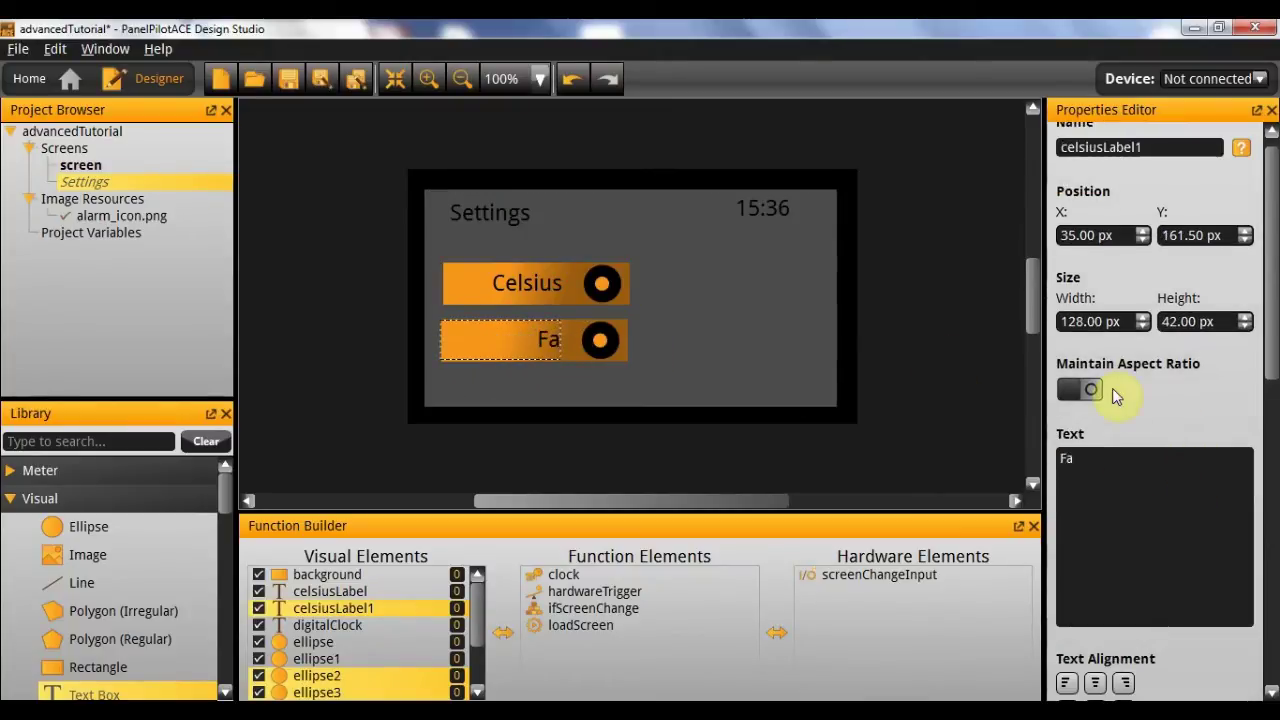
type("hrenheit")
key("Return")
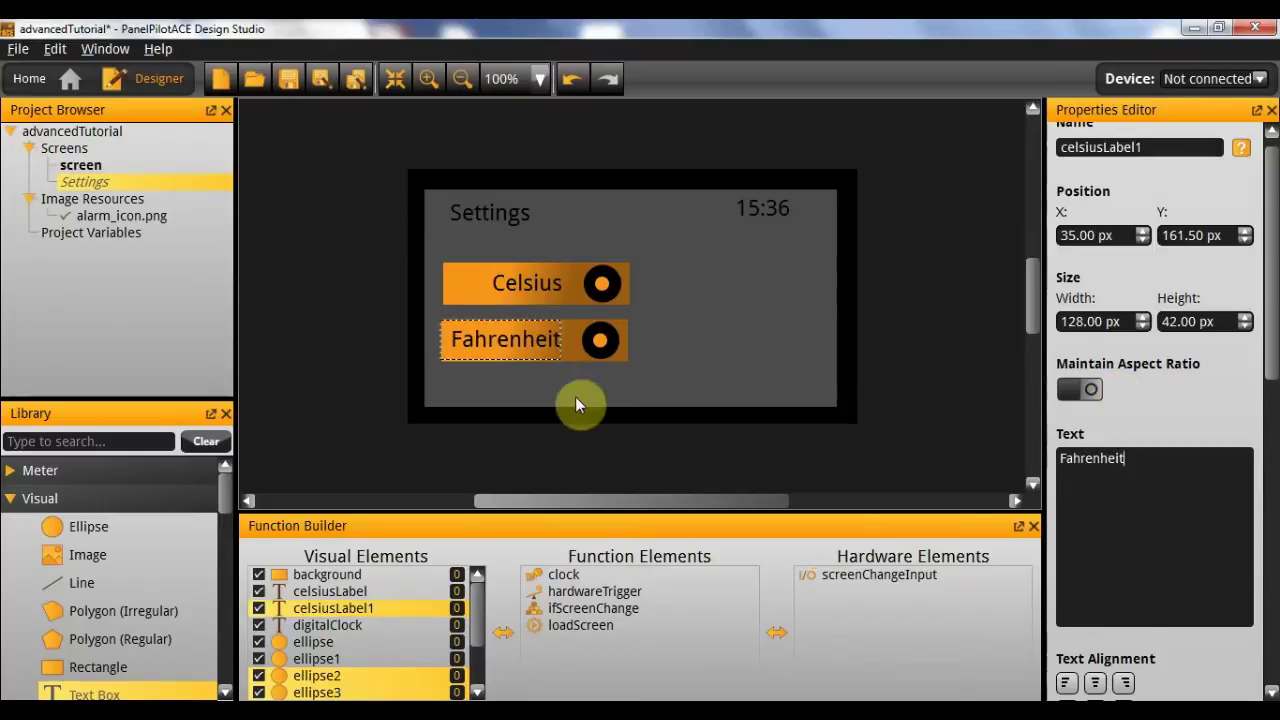
left_click(617, 400)
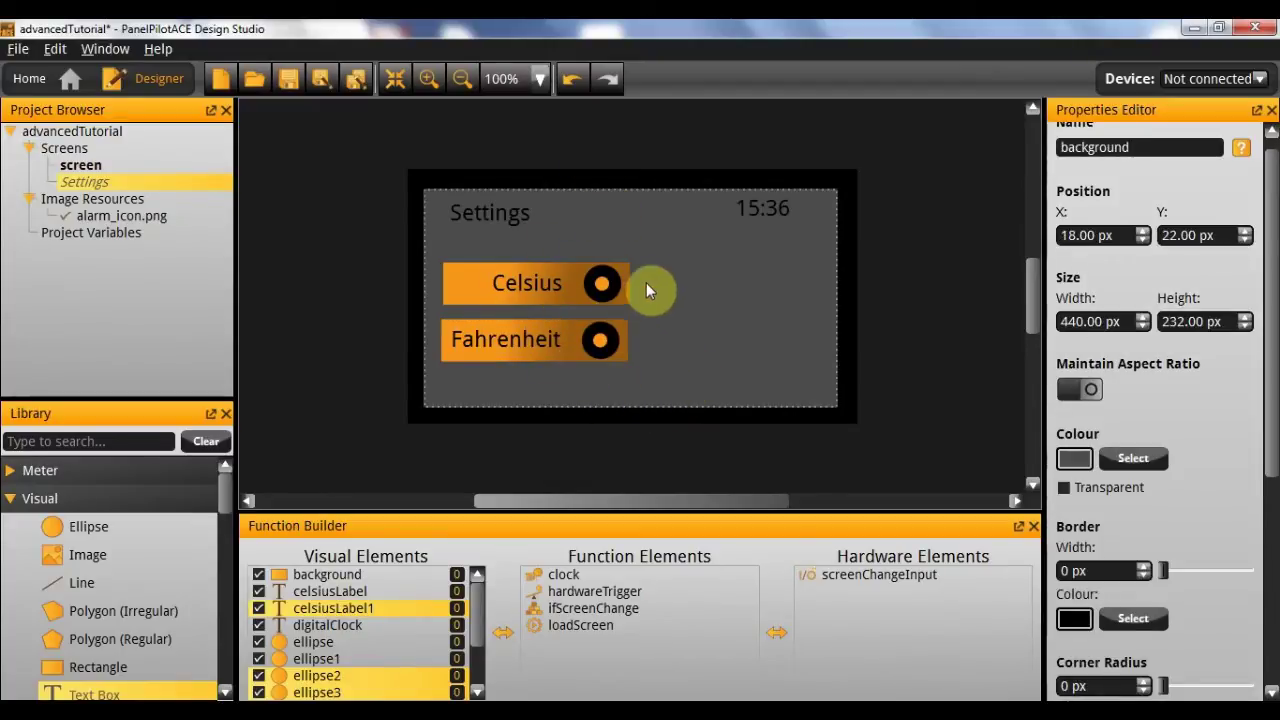
Rename the orange circle on the Celsius bar as celsiusToggle
left_click(606, 287)
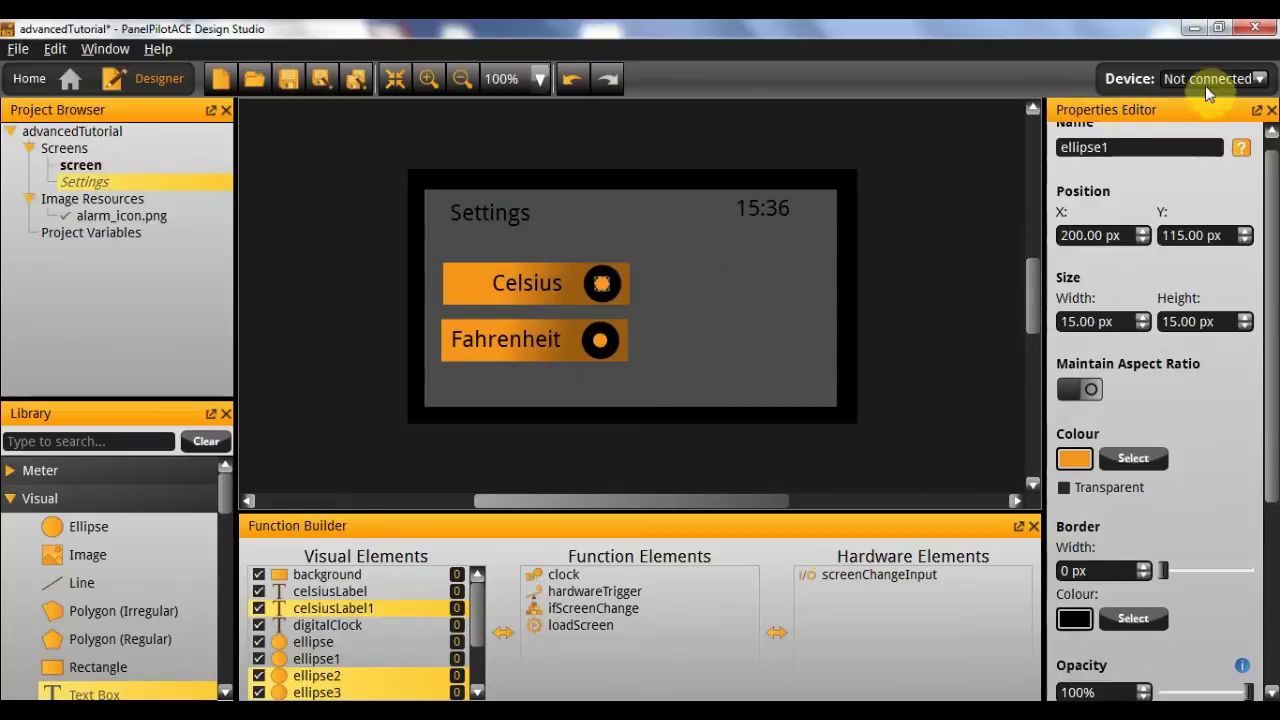
scroll(1268, 278, "up", 1)
double_click(1178, 166)
type("celsiusToggle")
key("Return")
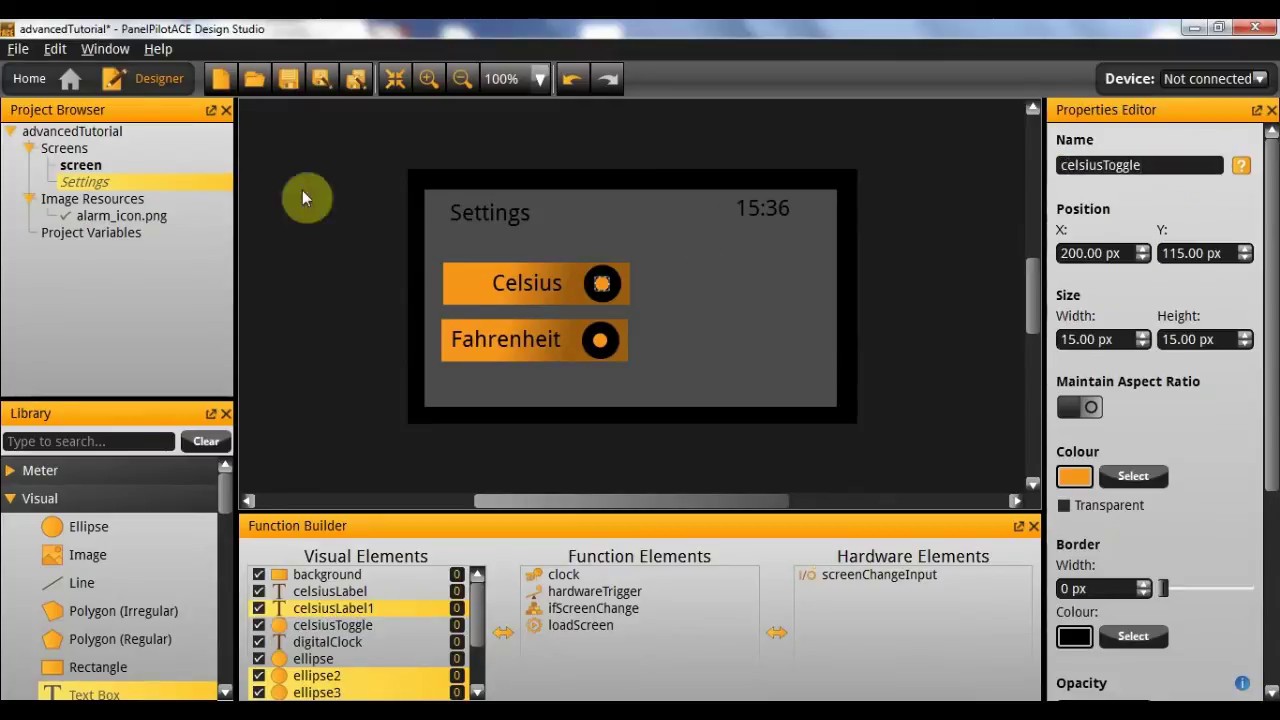
Rename the orange circle on the Fahrenheit bar as FahrenheitToggle
left_click(600, 339)
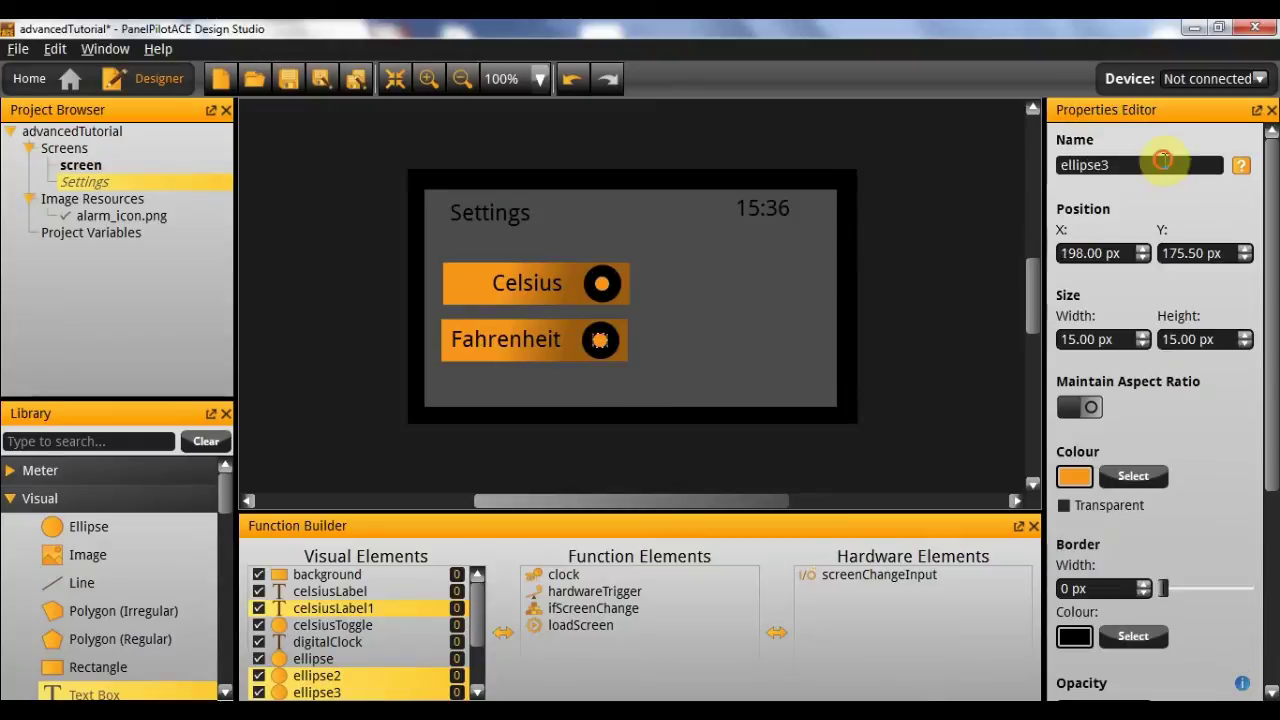
double_click(1170, 162)
type("Fa")
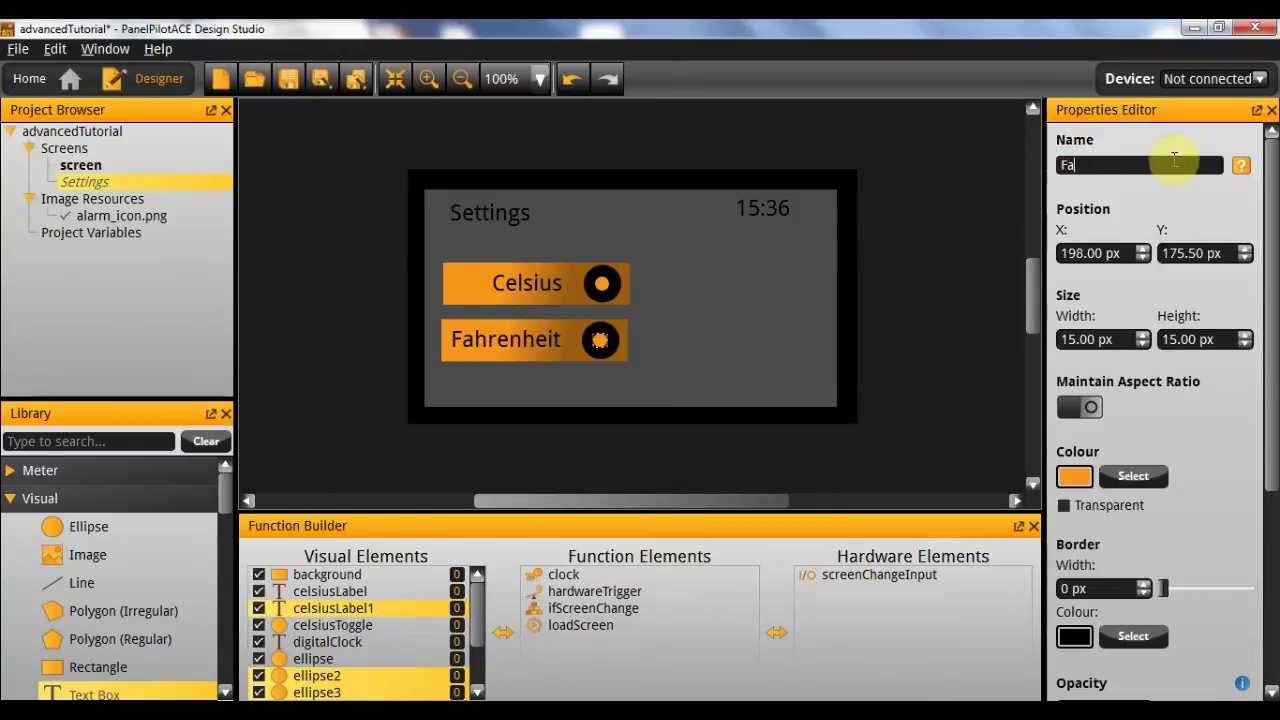
type("hrenh")
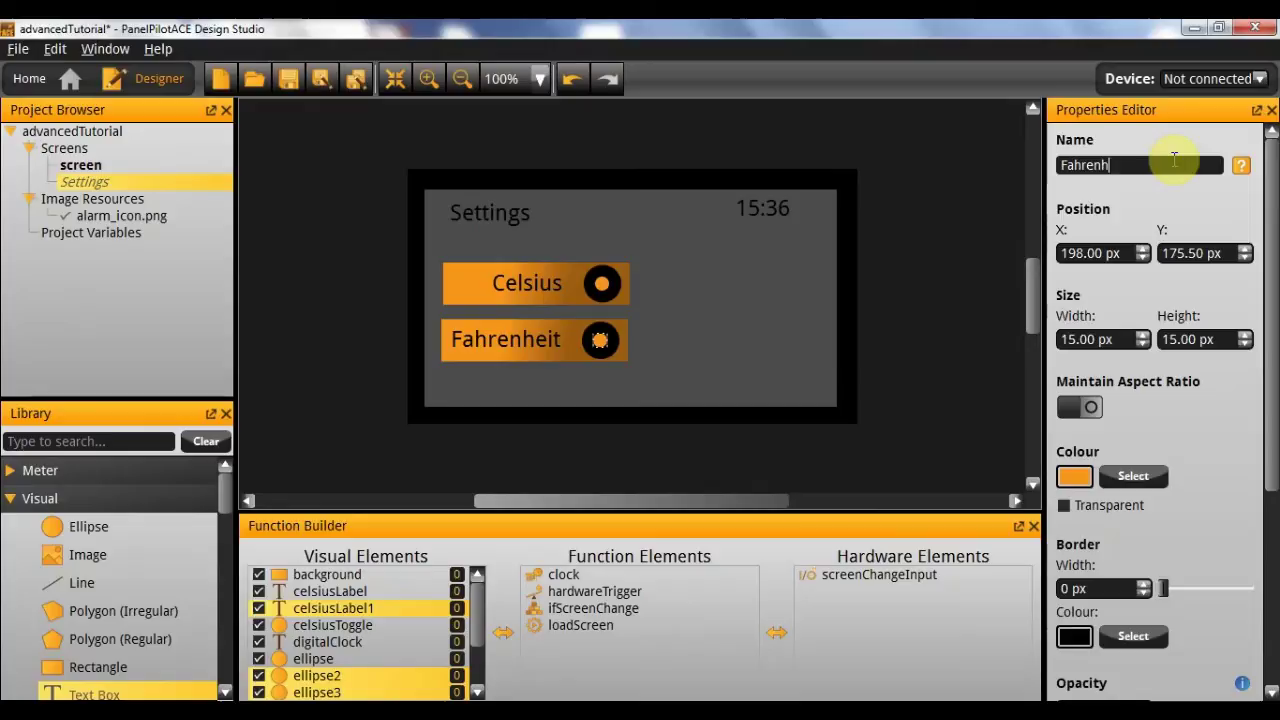
type("eitToggle")
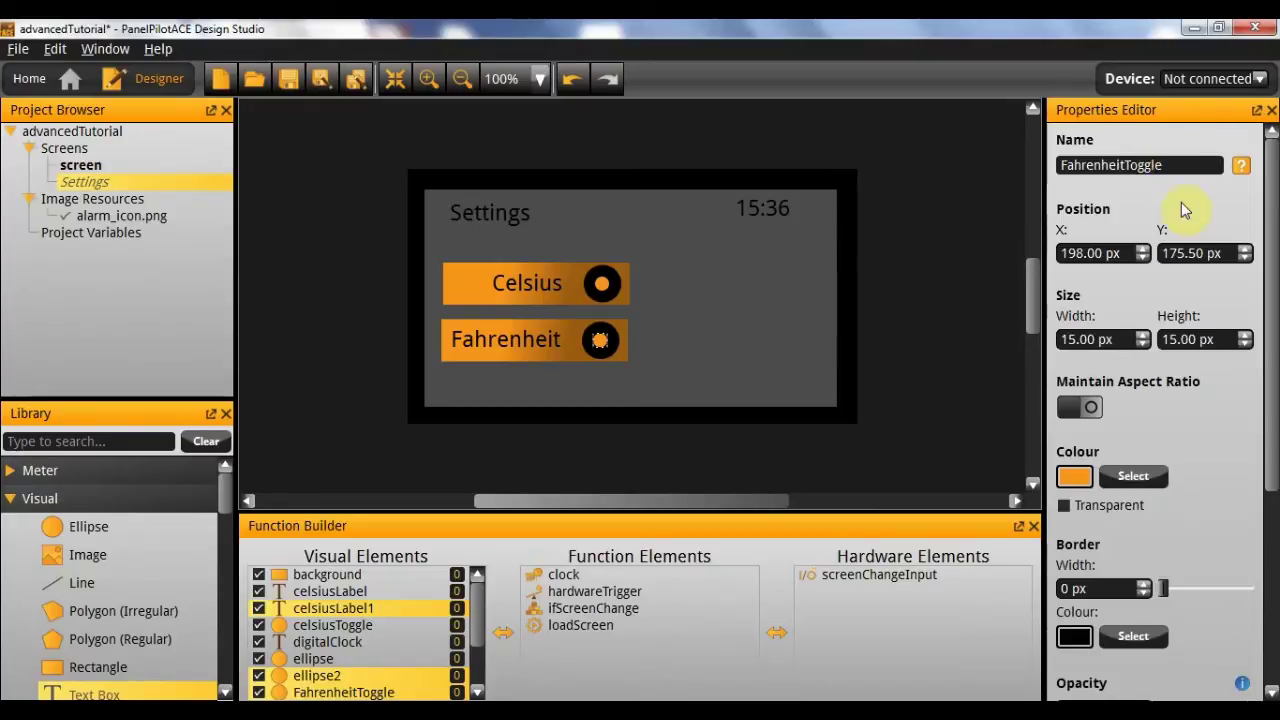
left_click(777, 349)
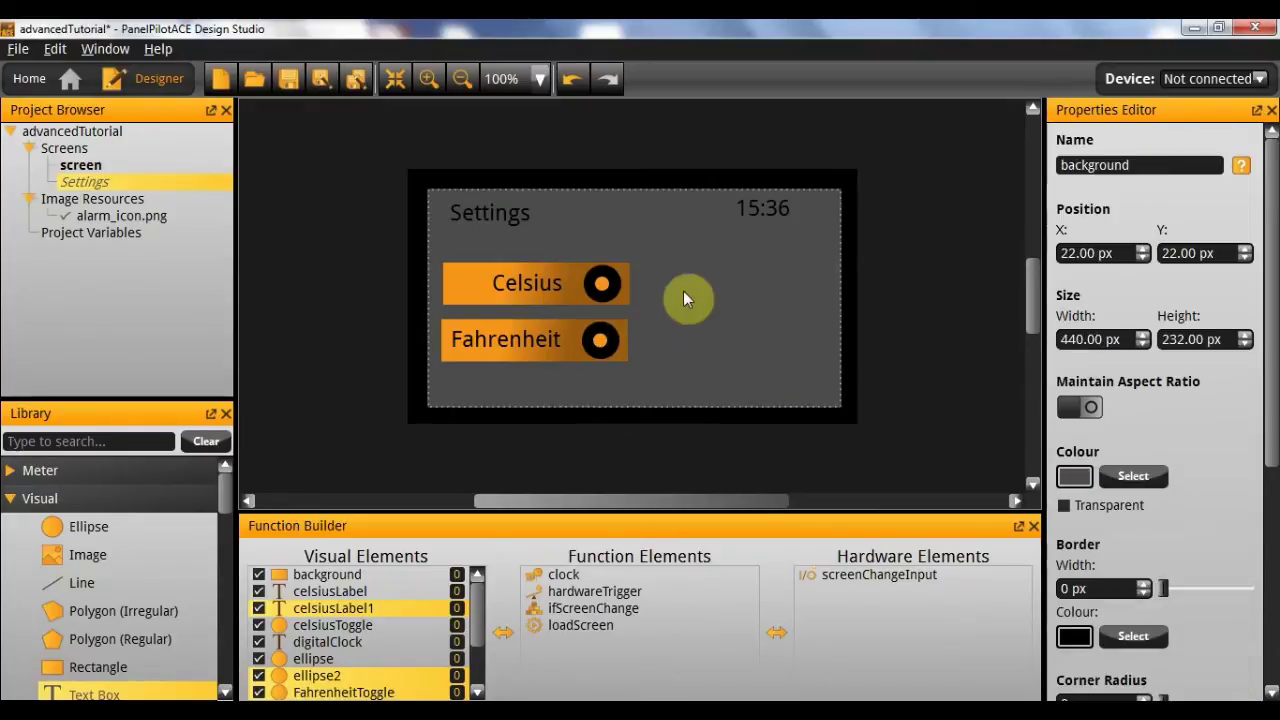
Paste another copy of the Celsius label, gradient bar and circles and place it beside the original, at about X 251, Y 98.5 px
left_click(628, 296)
key("ctrl+v")
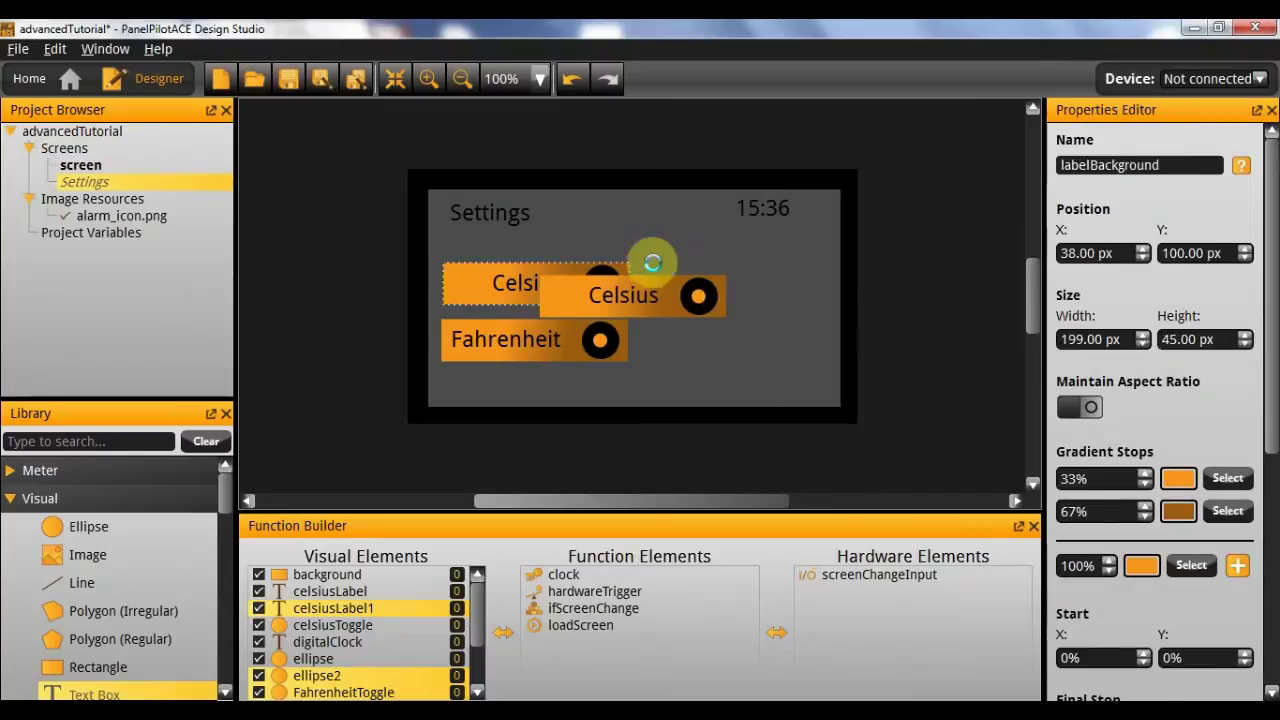
left_click_drag(657, 306, 755, 297)
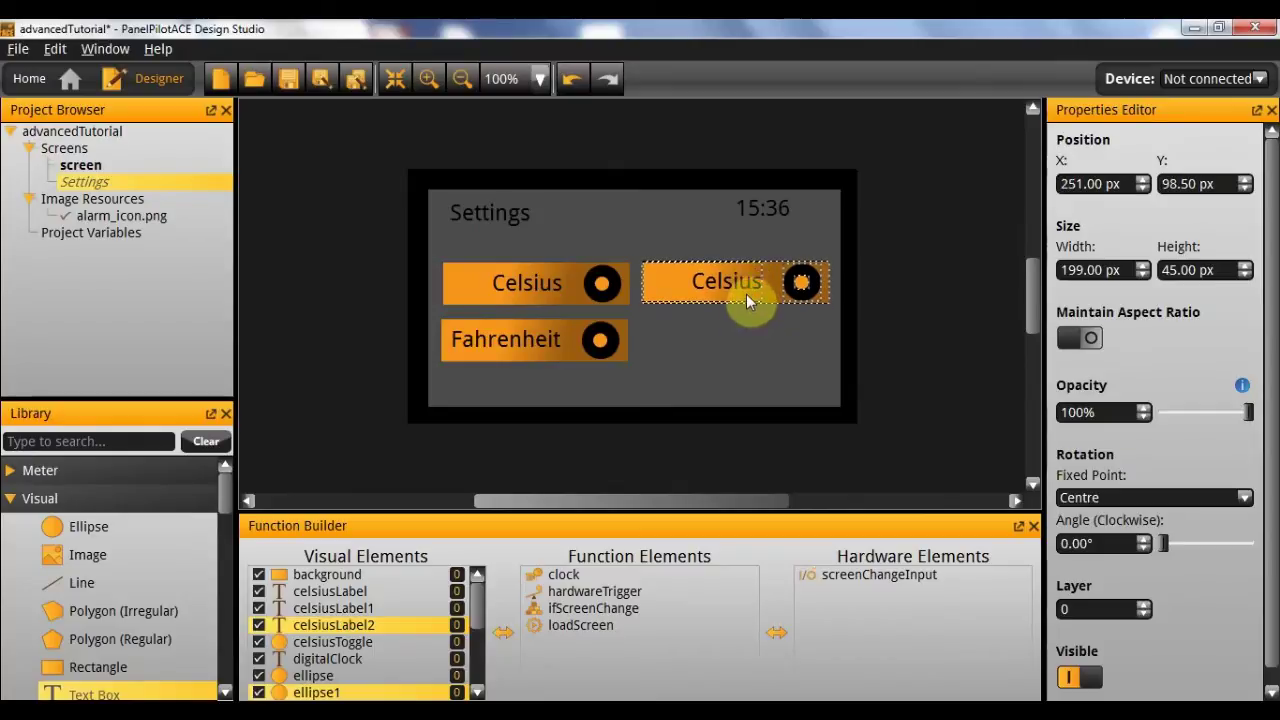
left_click(735, 316)
Change the text of the new copy's label to Clock Visible
left_click(700, 290)
double_click(1221, 492)
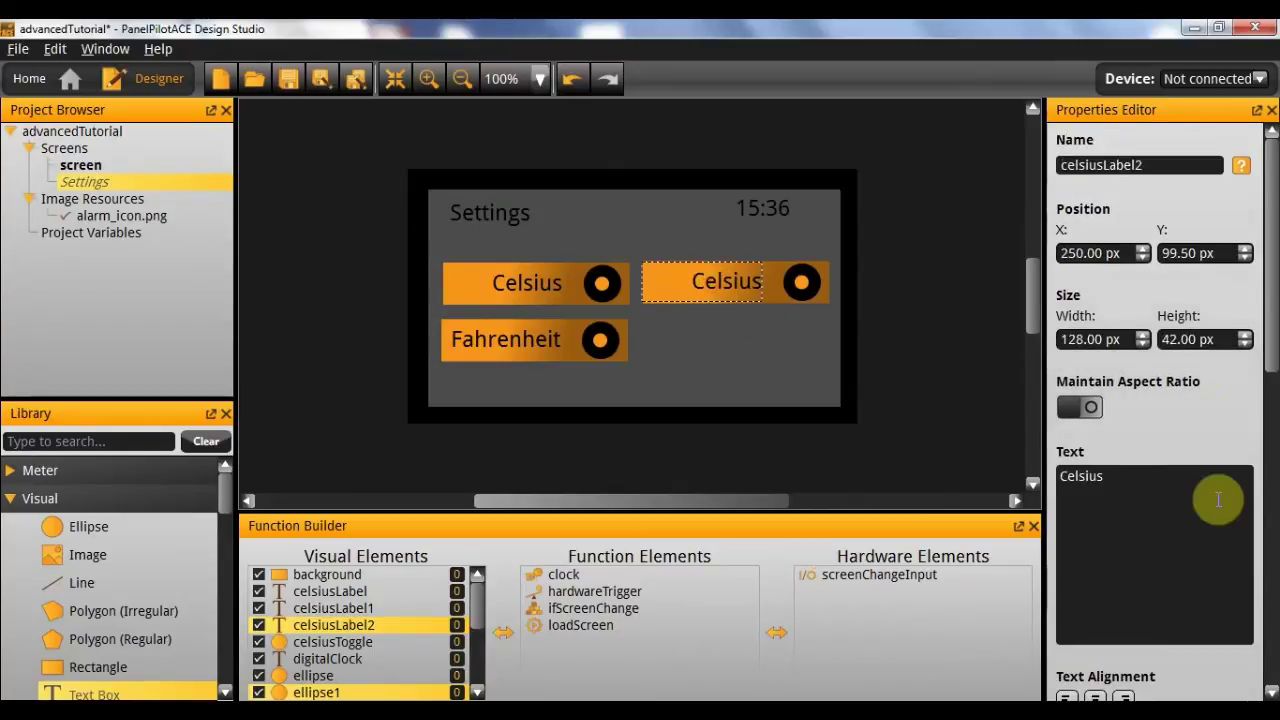
type("Clock")
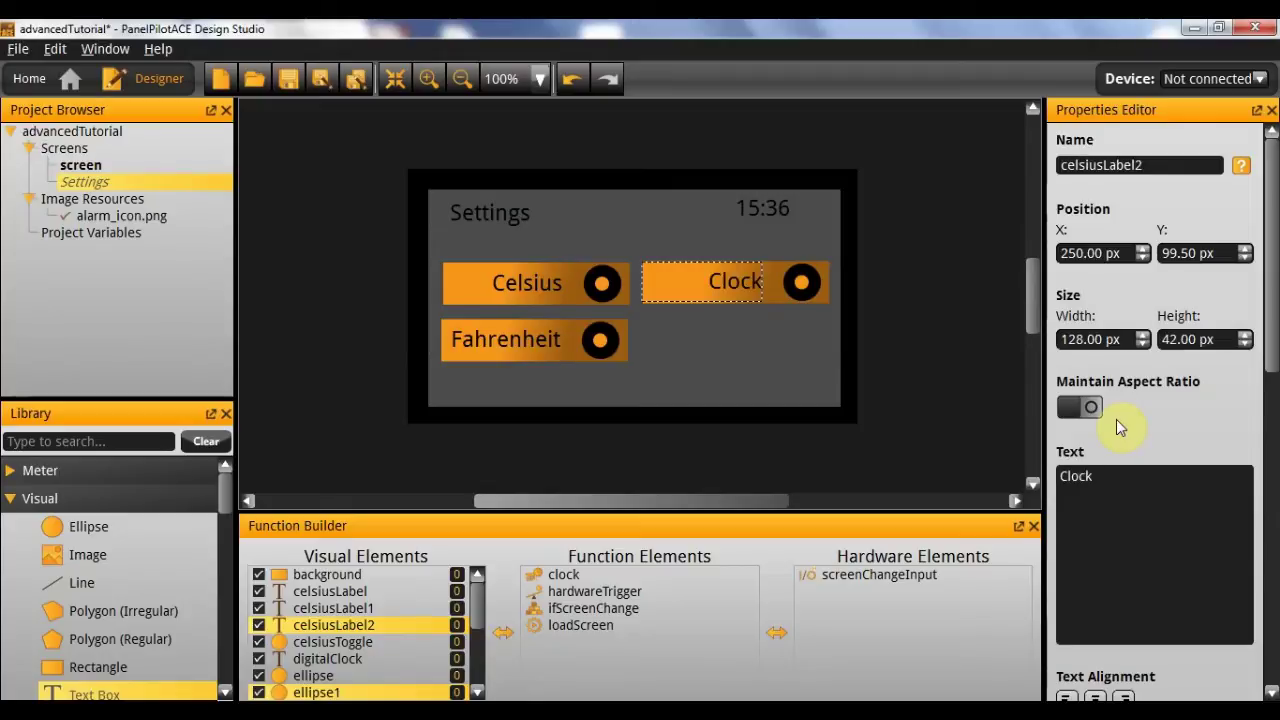
type(" Visible")
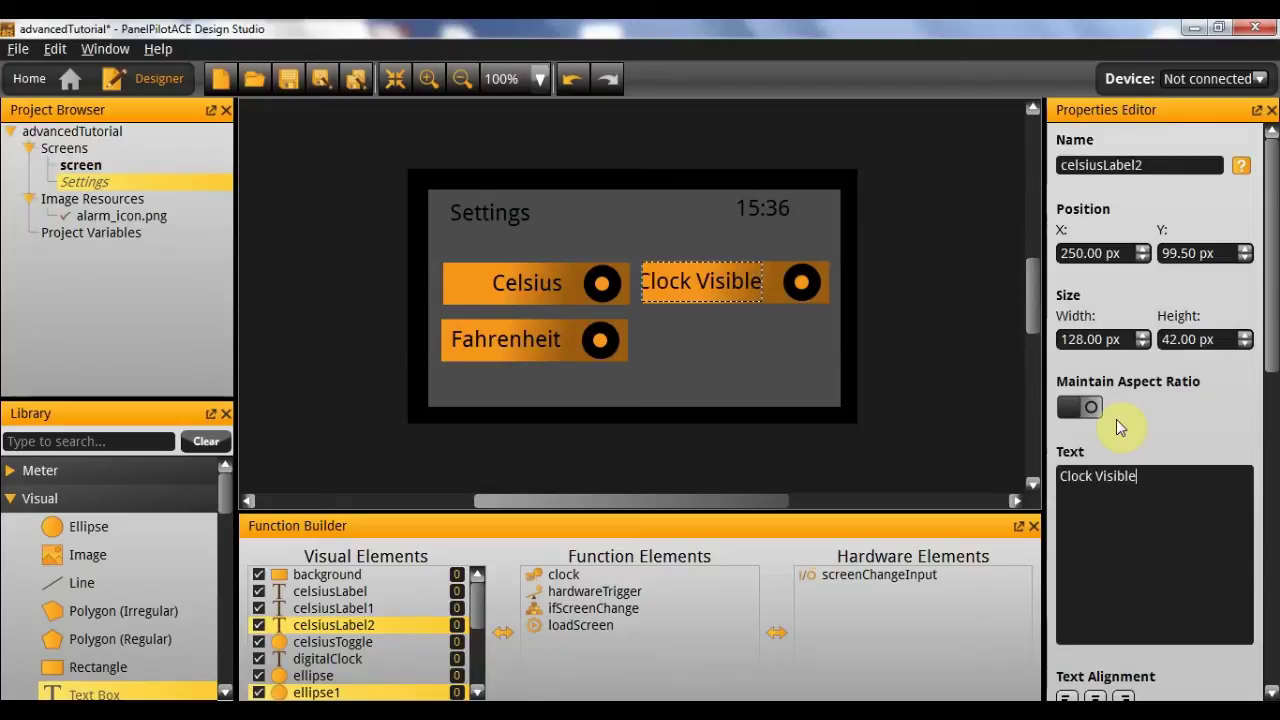
left_click(712, 316)
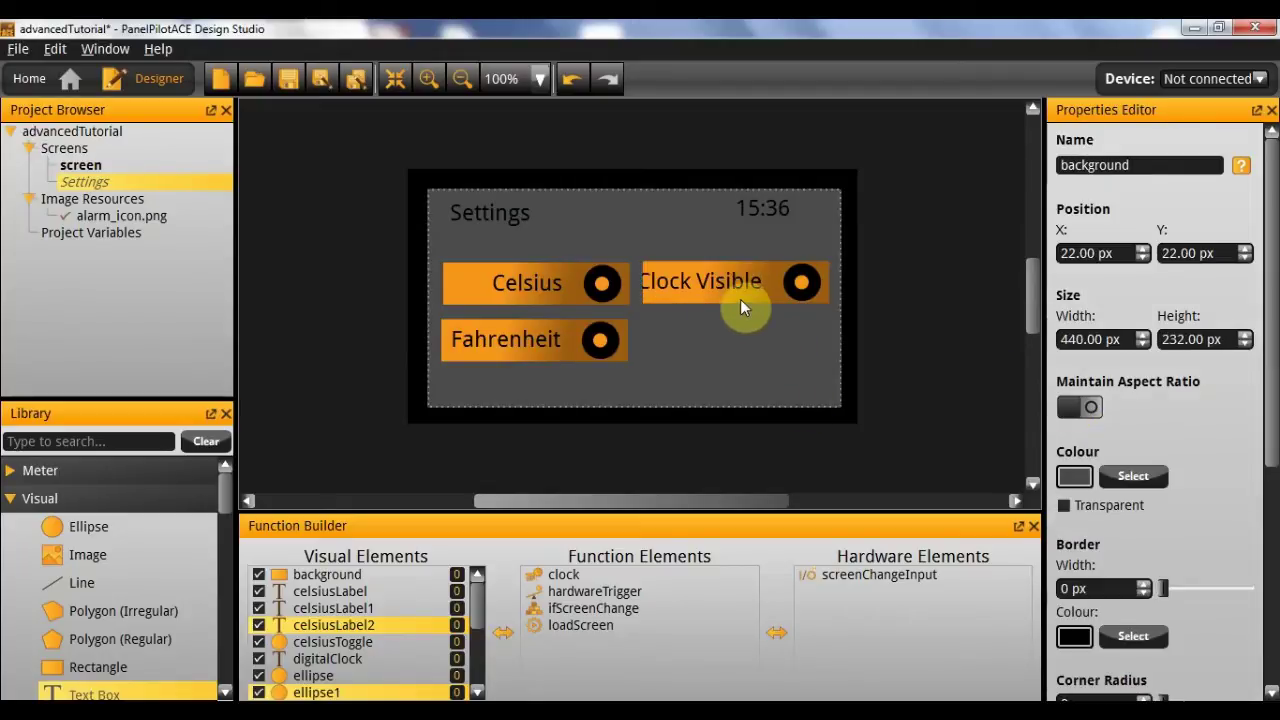
Widen the Clock Visible text box to about 134 px and shift it to about X 253 px so the text fits on its bar
left_click(742, 282)
left_click_drag(771, 284, 767, 282)
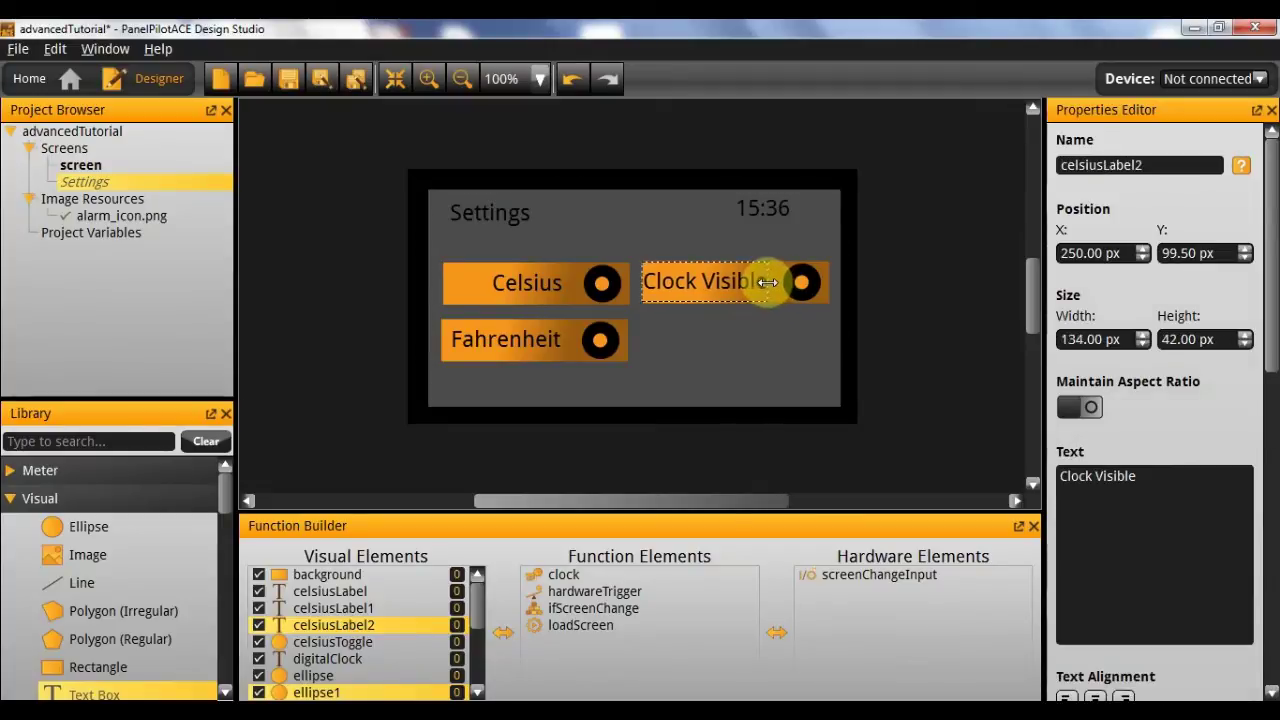
left_click(766, 342)
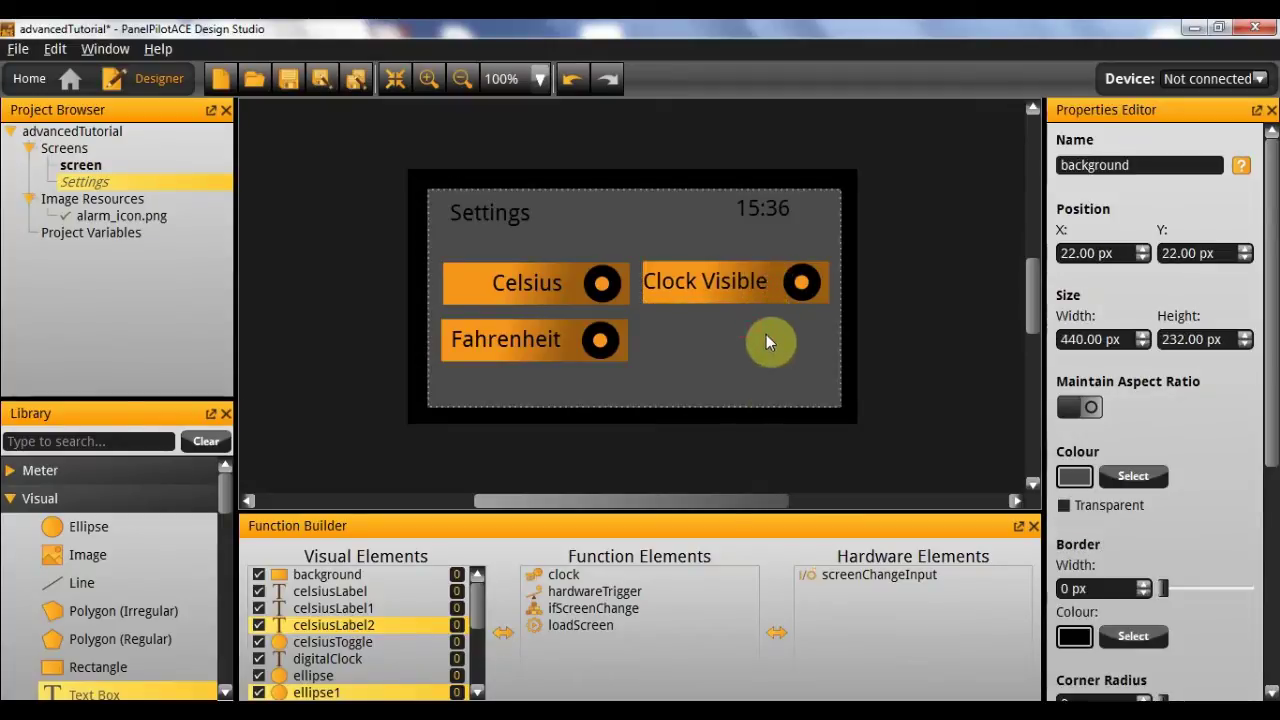
left_click(722, 280)
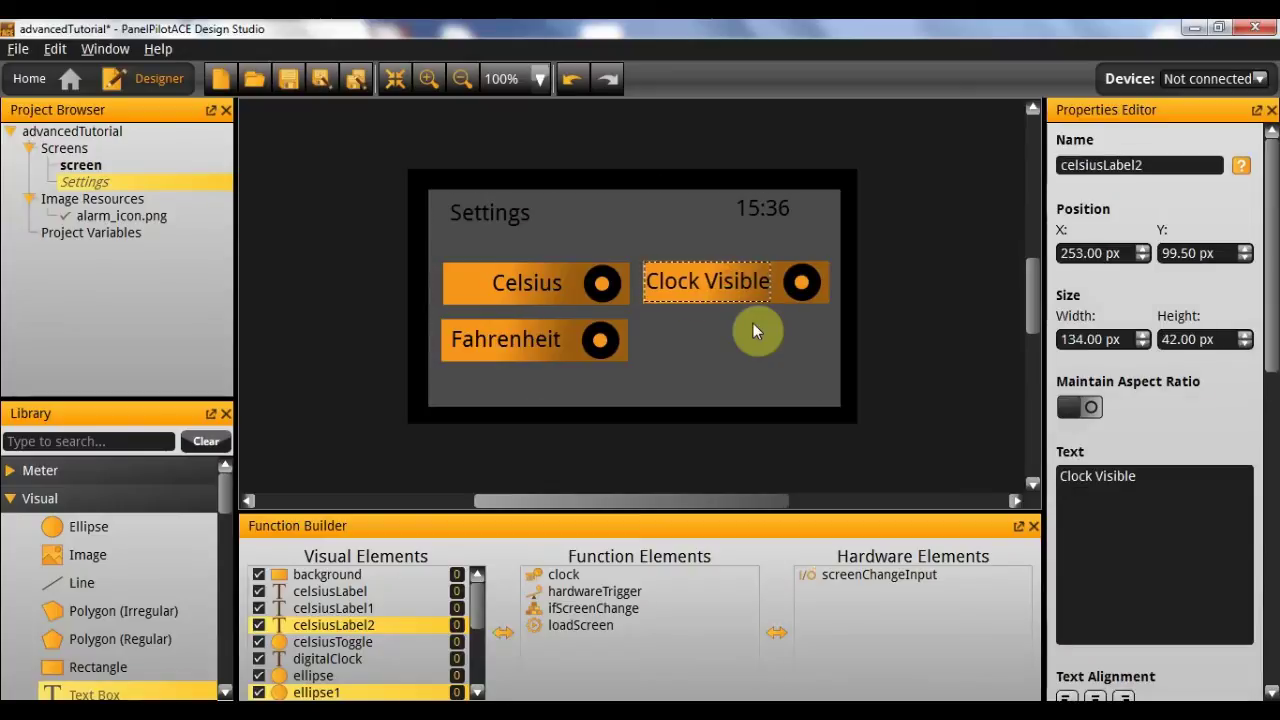
left_click(645, 331)
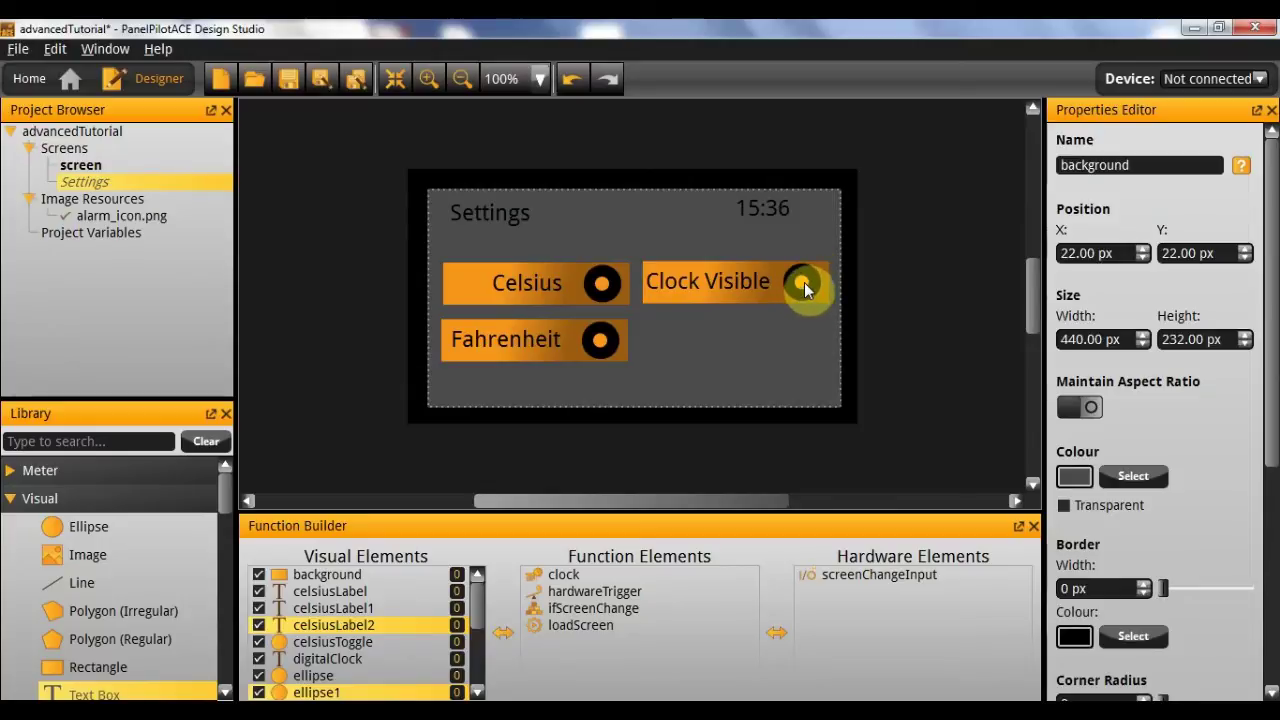
Rename the Clock Visible text box as clockLabel
left_click(737, 281)
left_click_drag(1177, 165, 1070, 190)
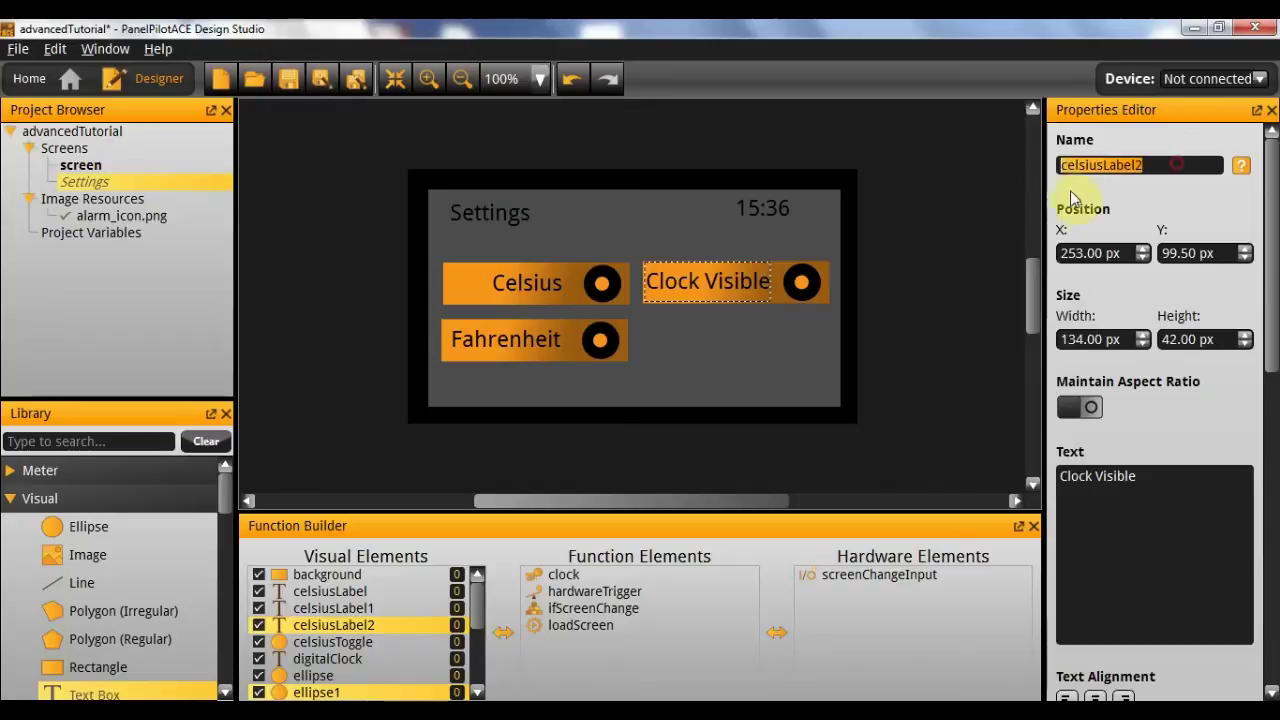
type("clockLabel")
key("Return")
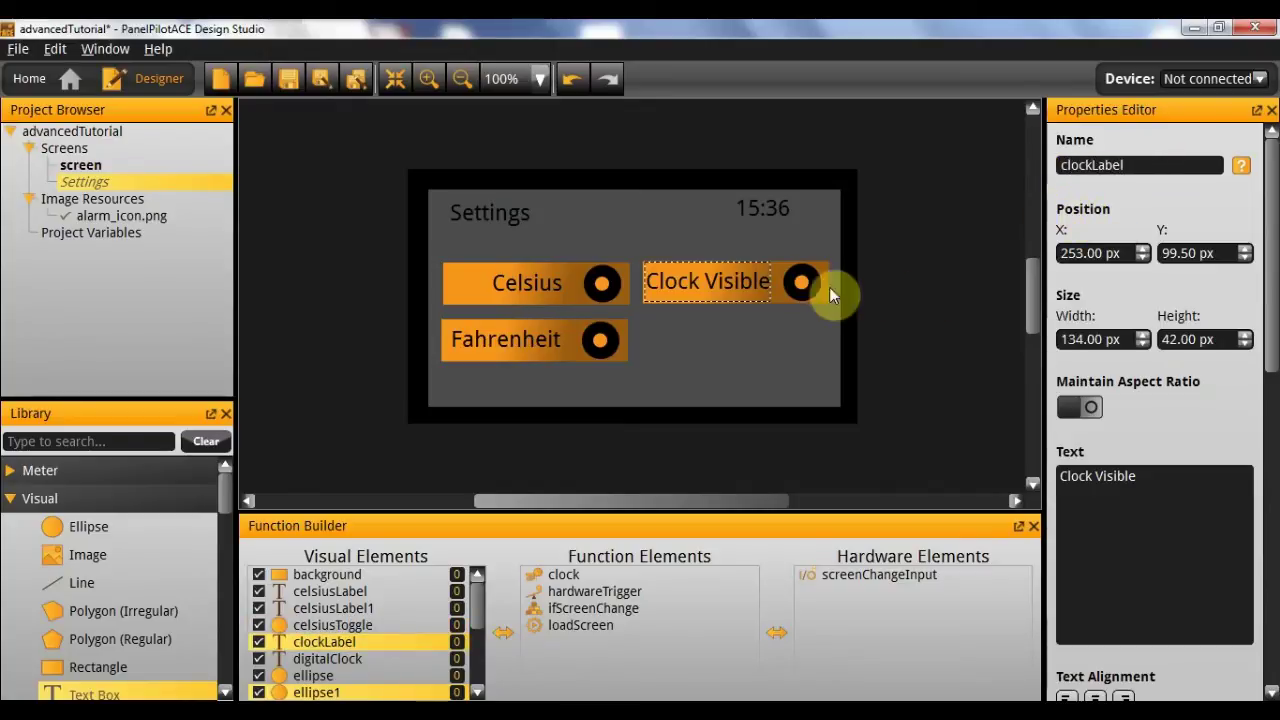
Rename the orange circle on the Clock Visible bar as clockToggle
left_click(801, 284)
double_click(1138, 167)
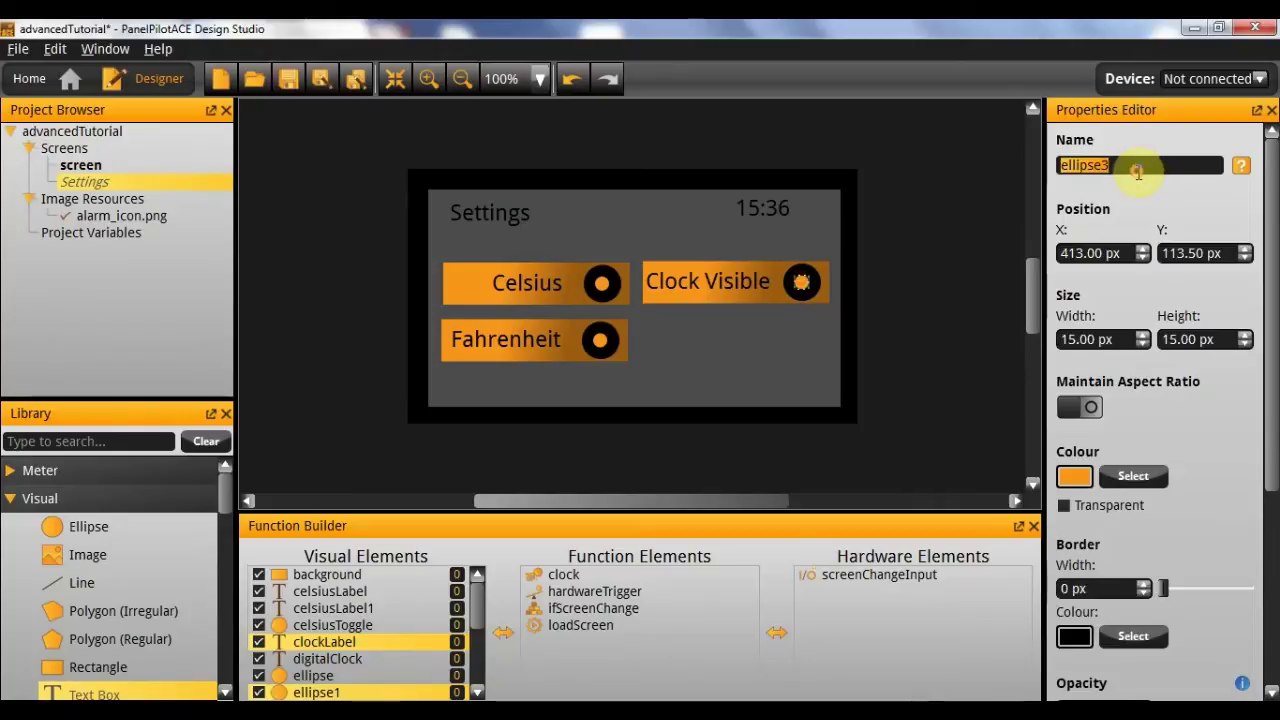
type("clo")
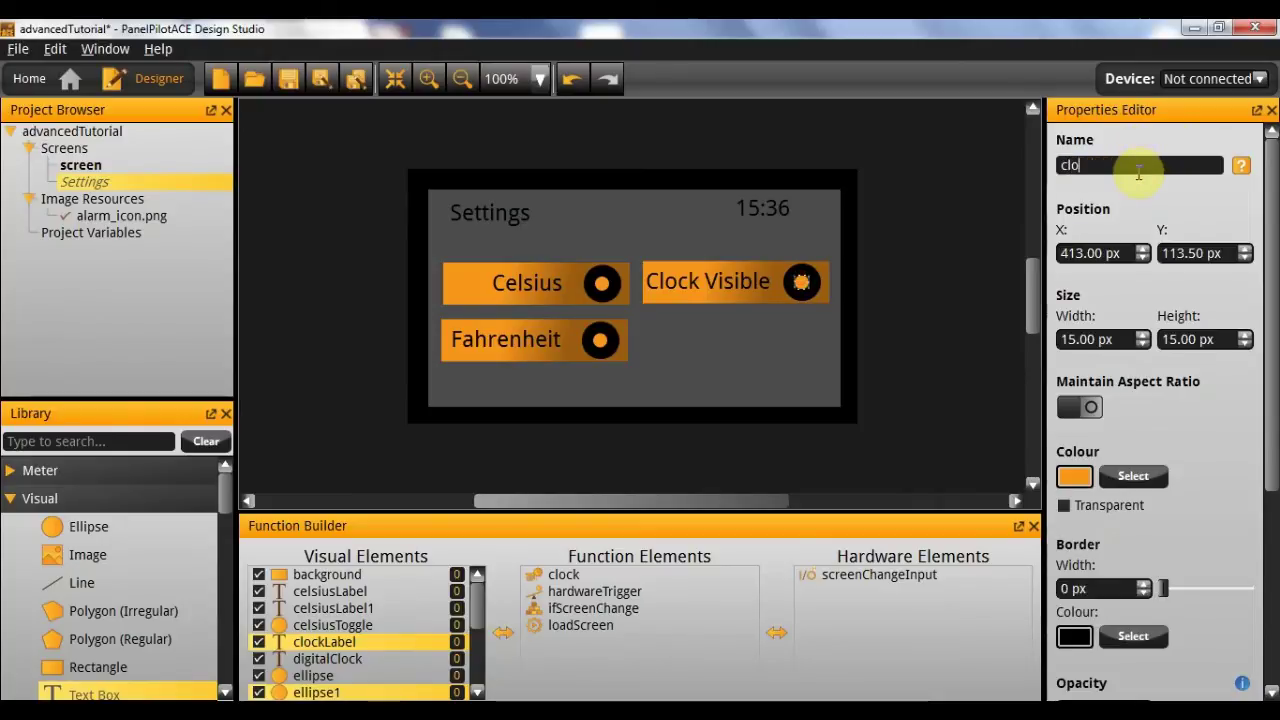
type("ckToggle")
key("Return")
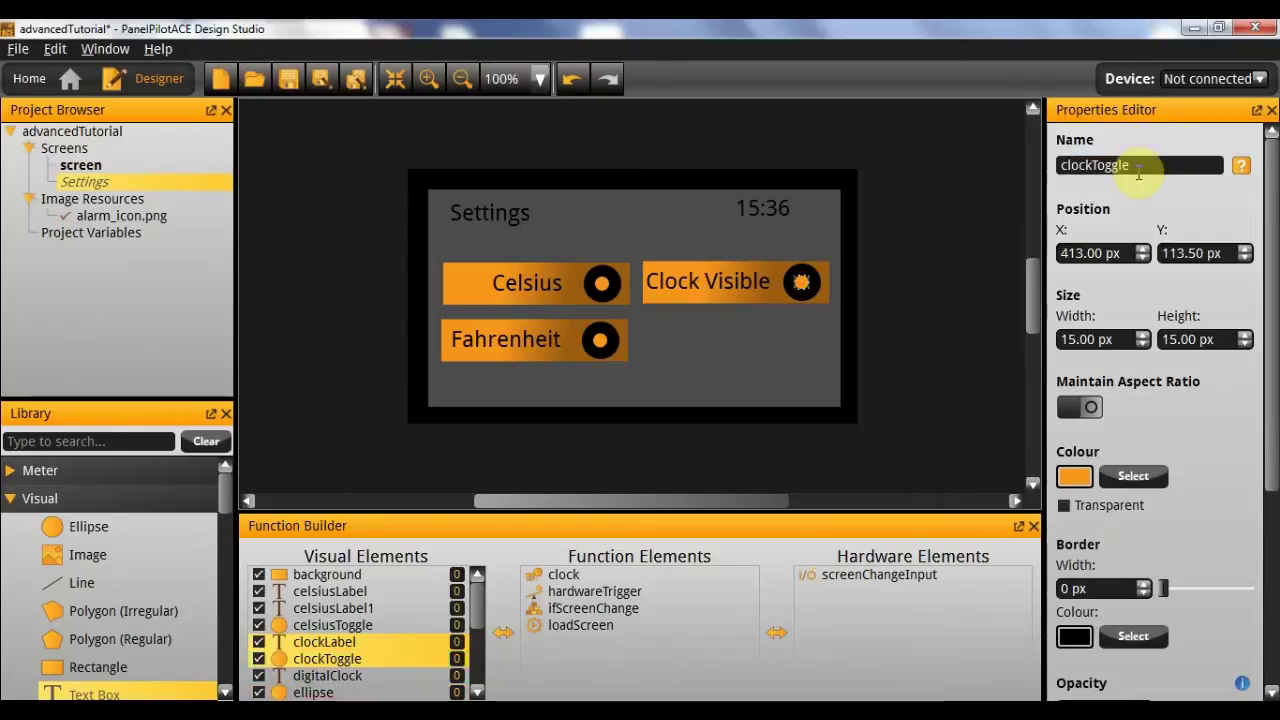
left_click(751, 349)
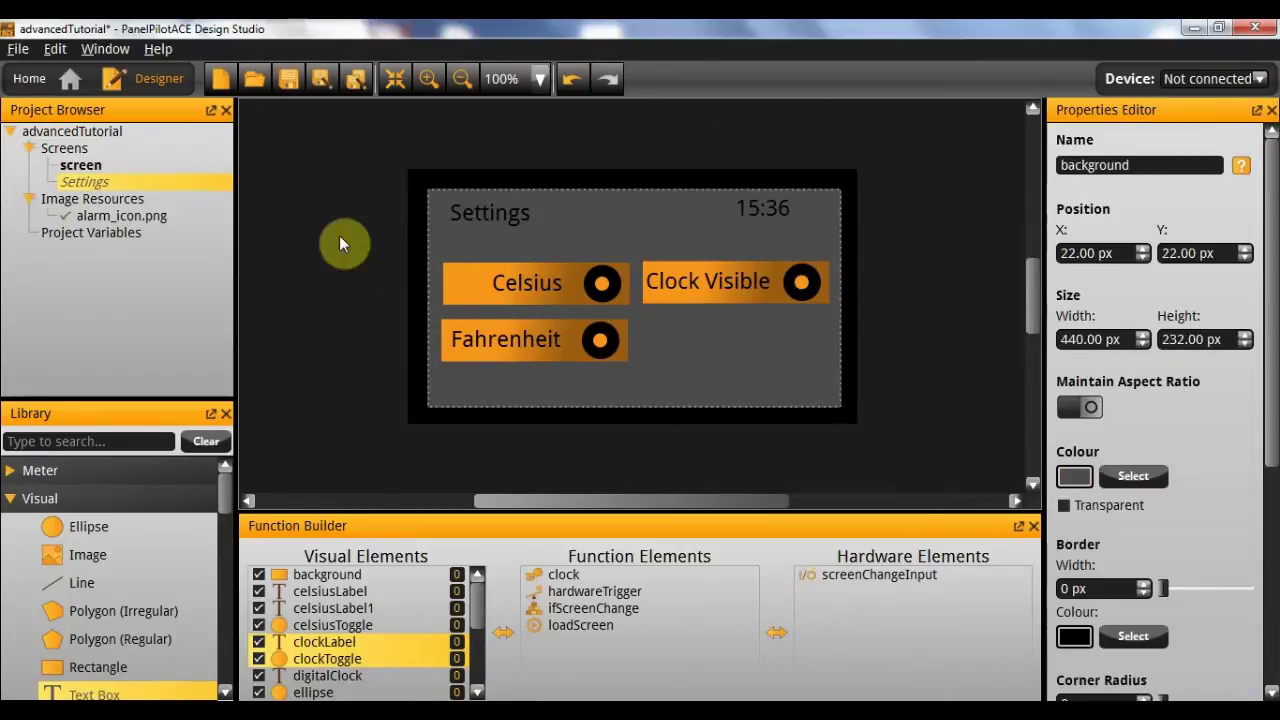
Add a Boolean project variable and name it isCelsius
left_click(103, 232)
right_click(103, 232)
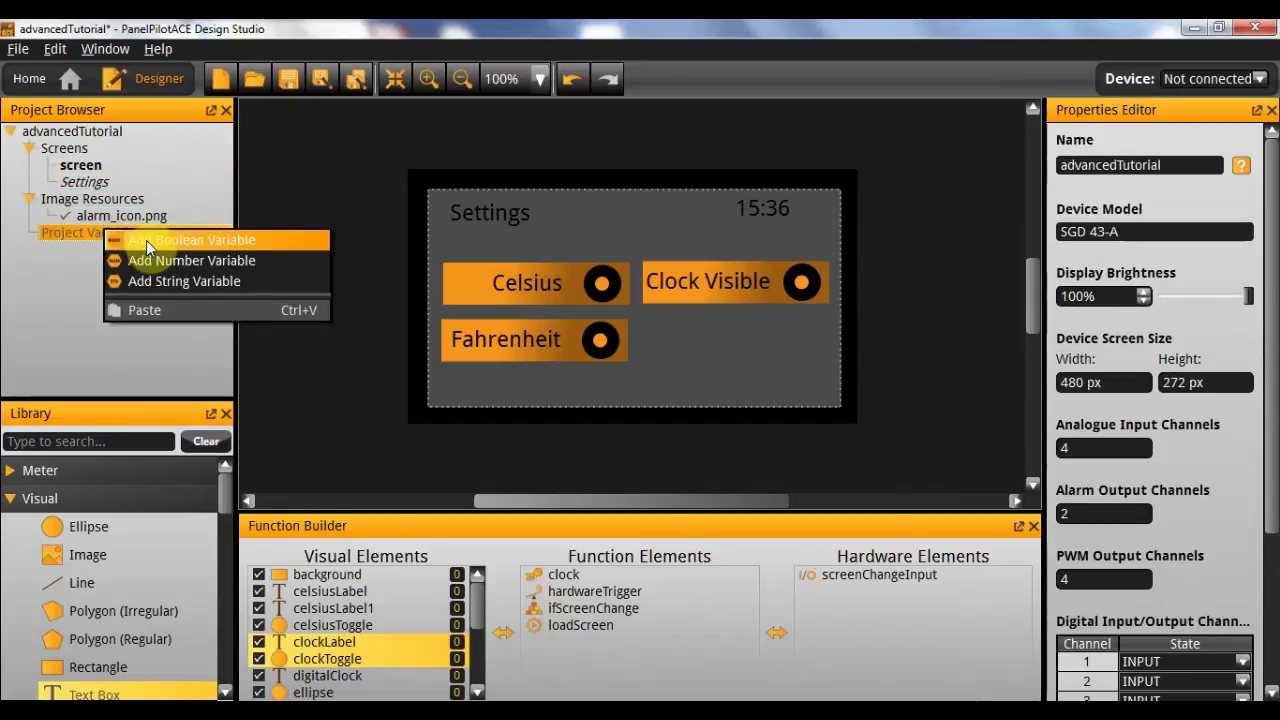
left_click(146, 240)
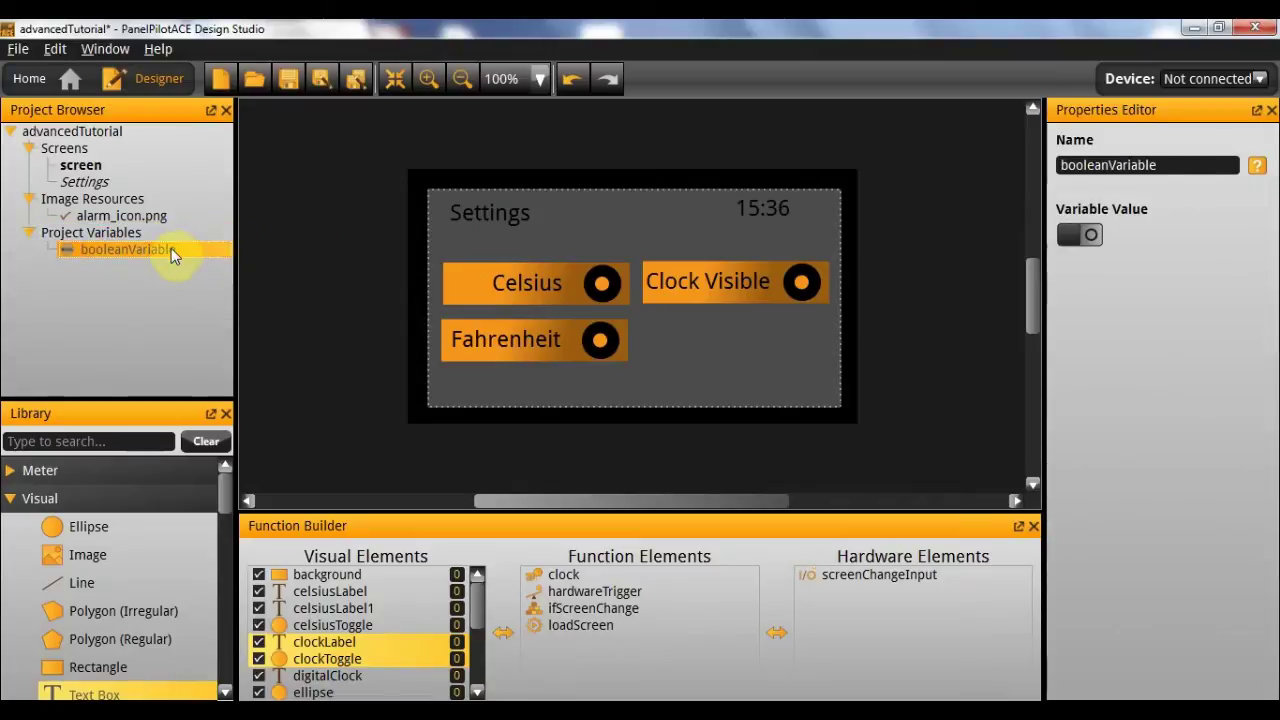
left_click(150, 249)
type("iw")
key("Caps_Lock")
key("BackSpace")
key("Caps_Lock")
type("s")
key("Caps_Lock")
type("CE")
key("BackSpace")
key("Caps_Lock")
type("elsiu")
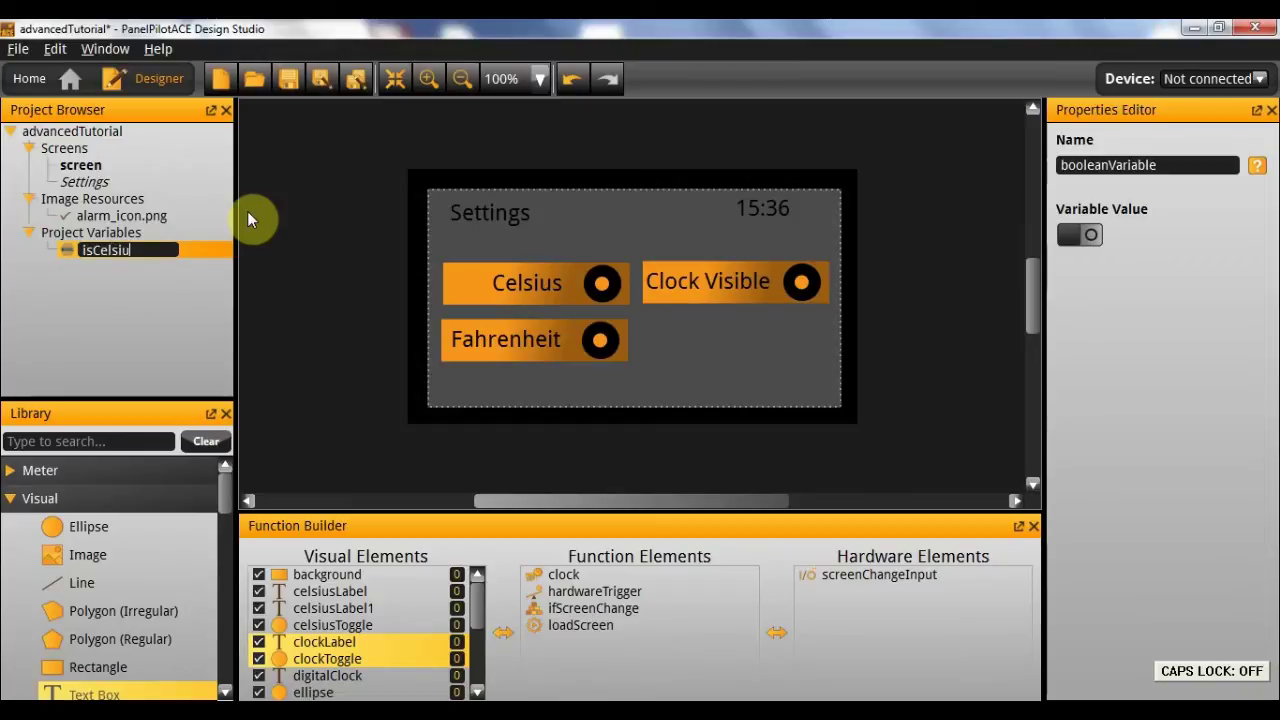
type("s")
key("Return")
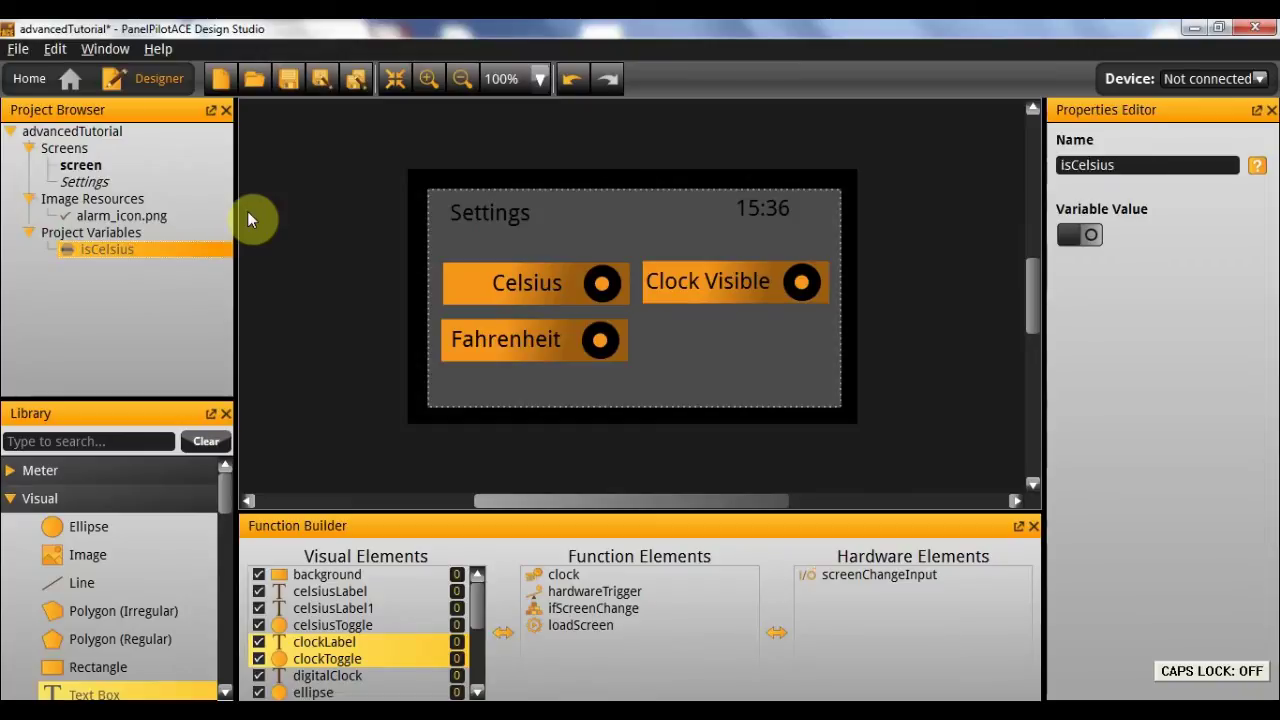
Add a second Boolean project variable and name it clockVisible
right_click(122, 232)
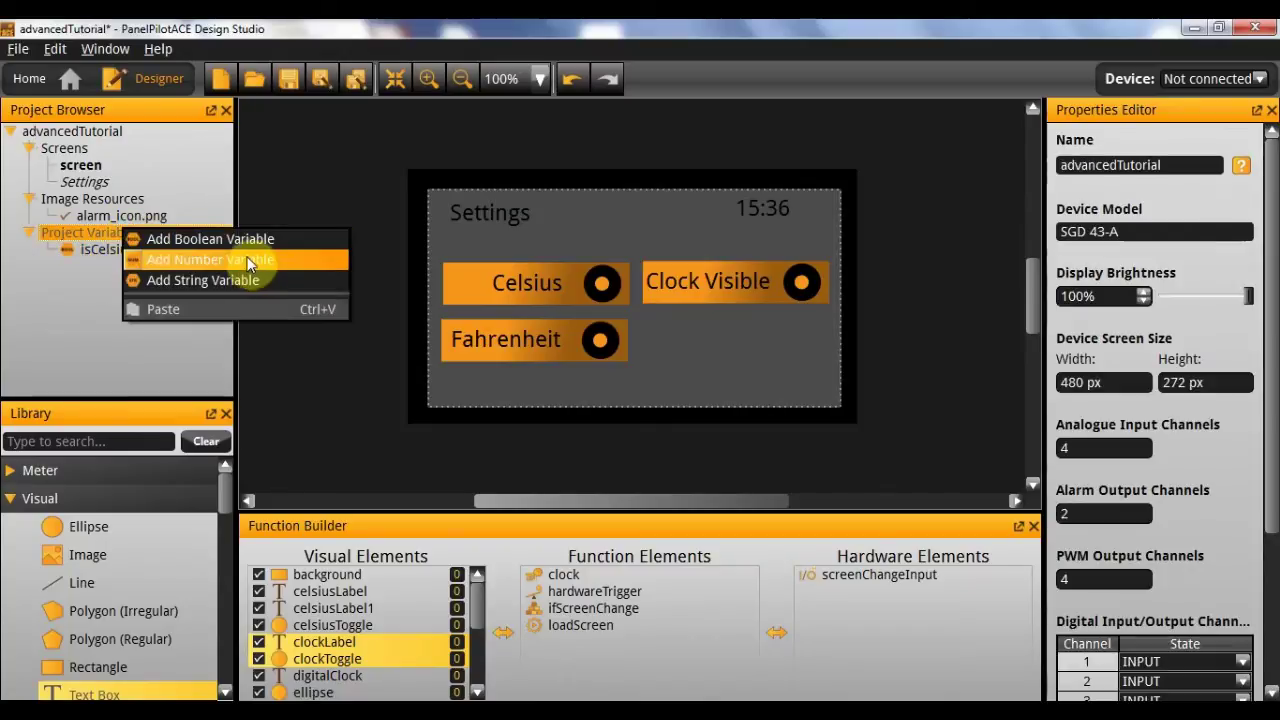
left_click(248, 241)
left_click(170, 250)
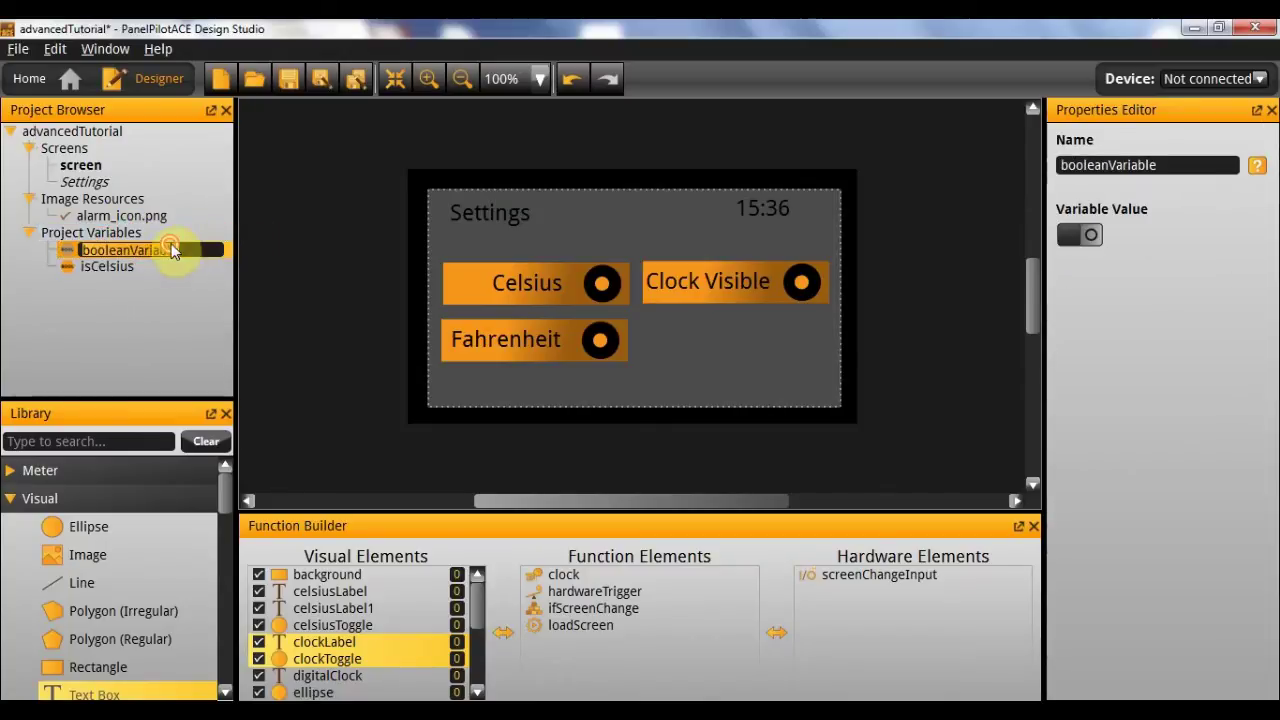
type("clock")
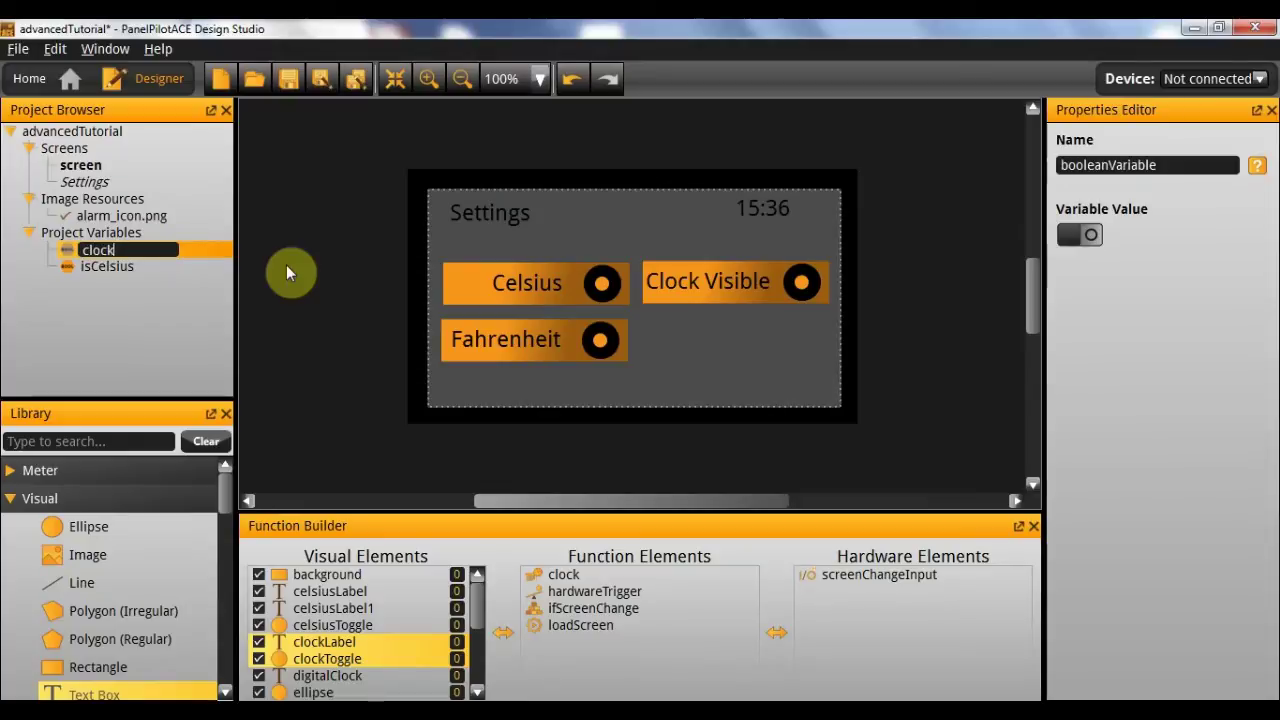
type("Visible")
key("Return")
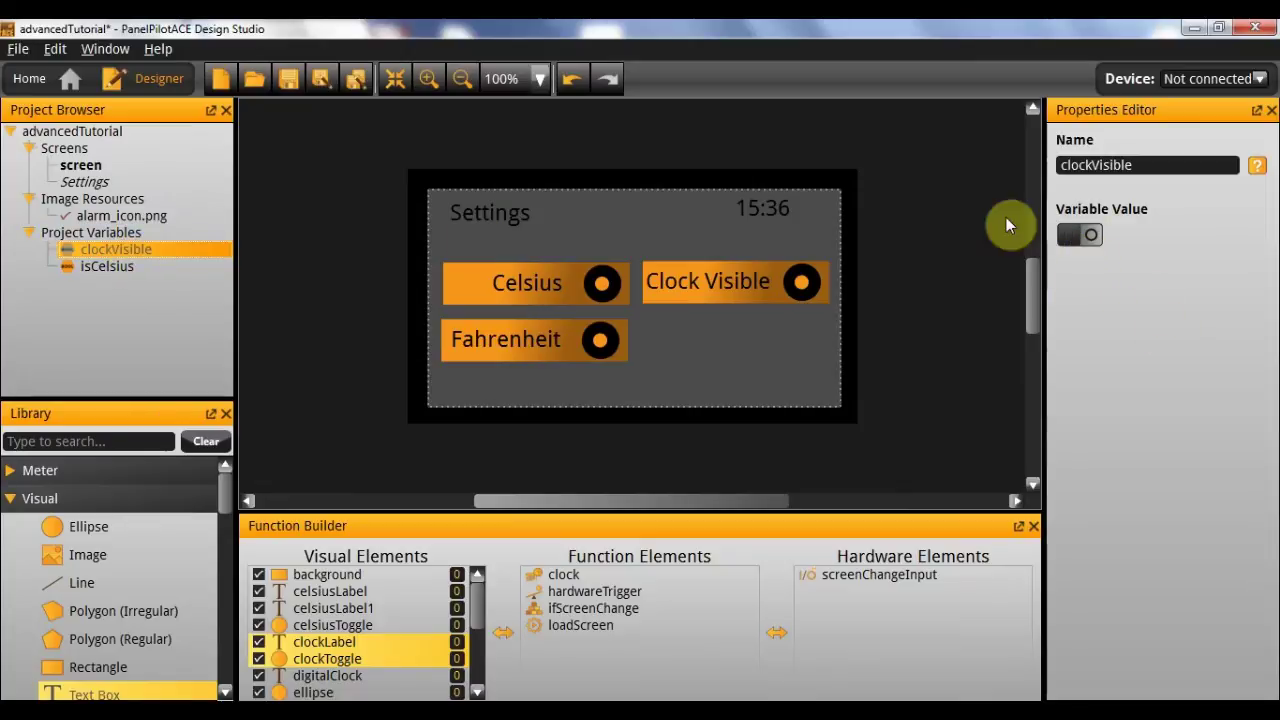
Switch on the variable value of both clockVisible and isCelsius
left_click(1086, 238)
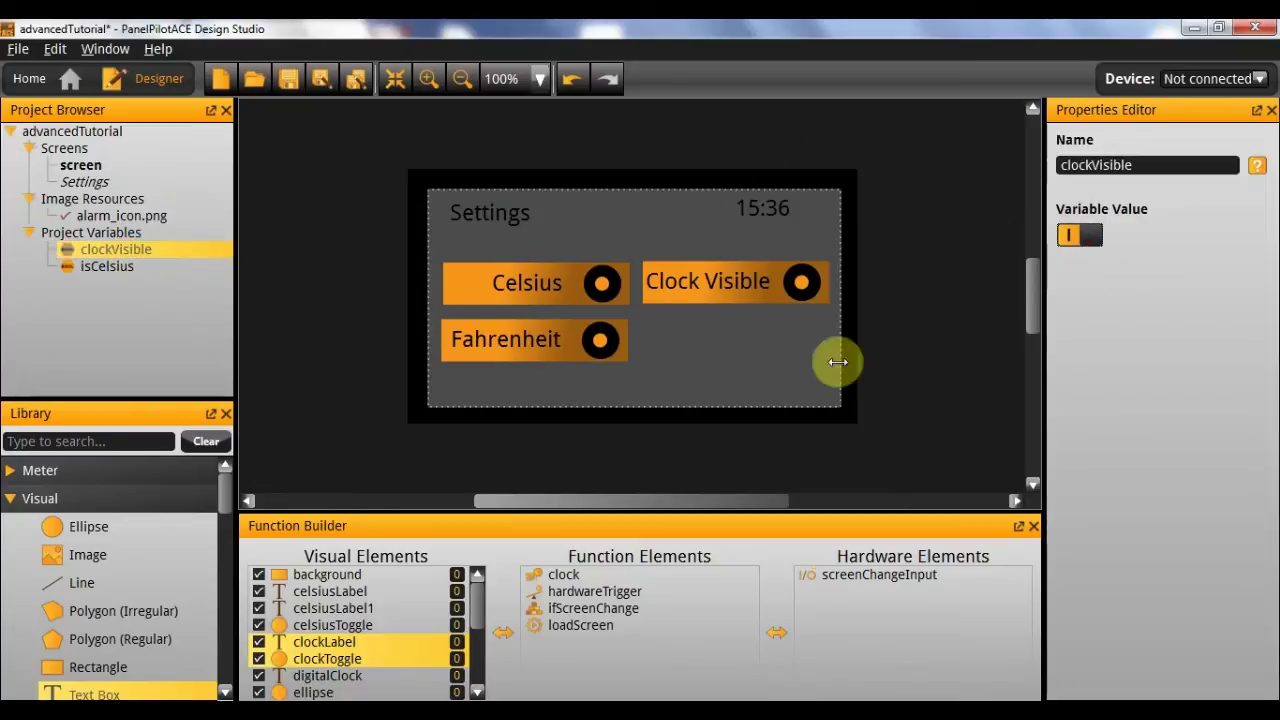
left_click(91, 271)
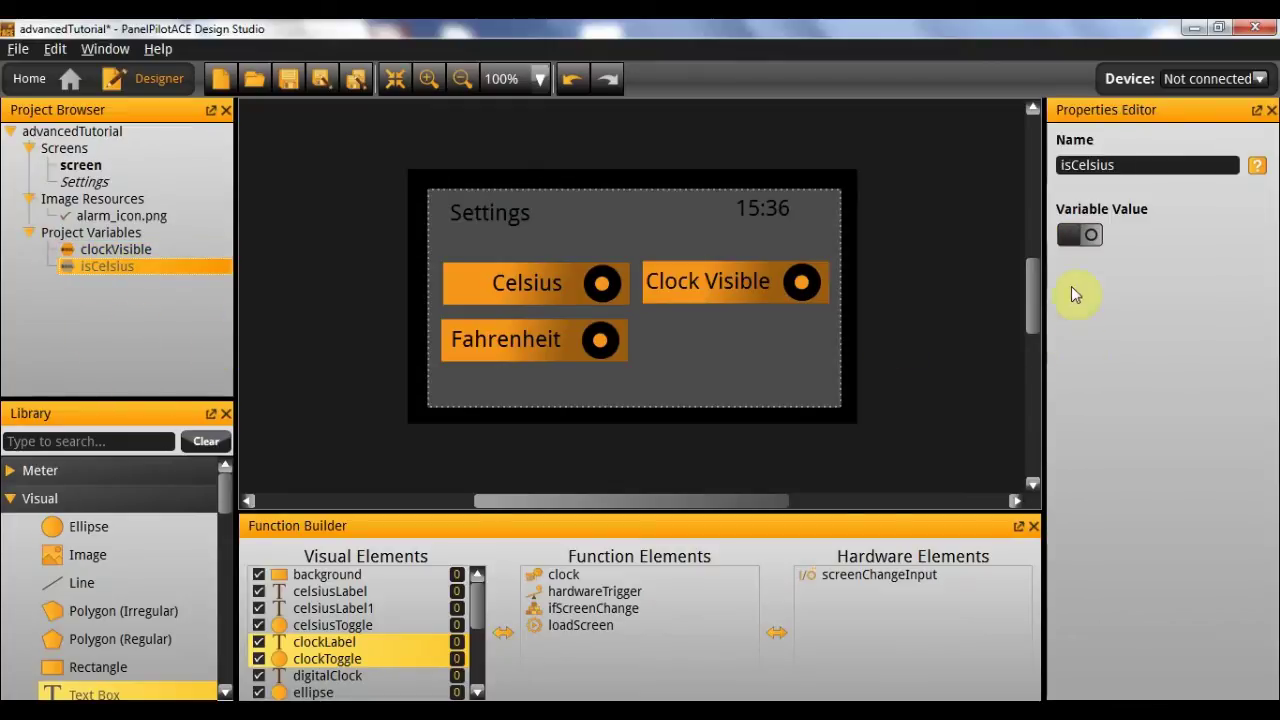
left_click(1080, 235)
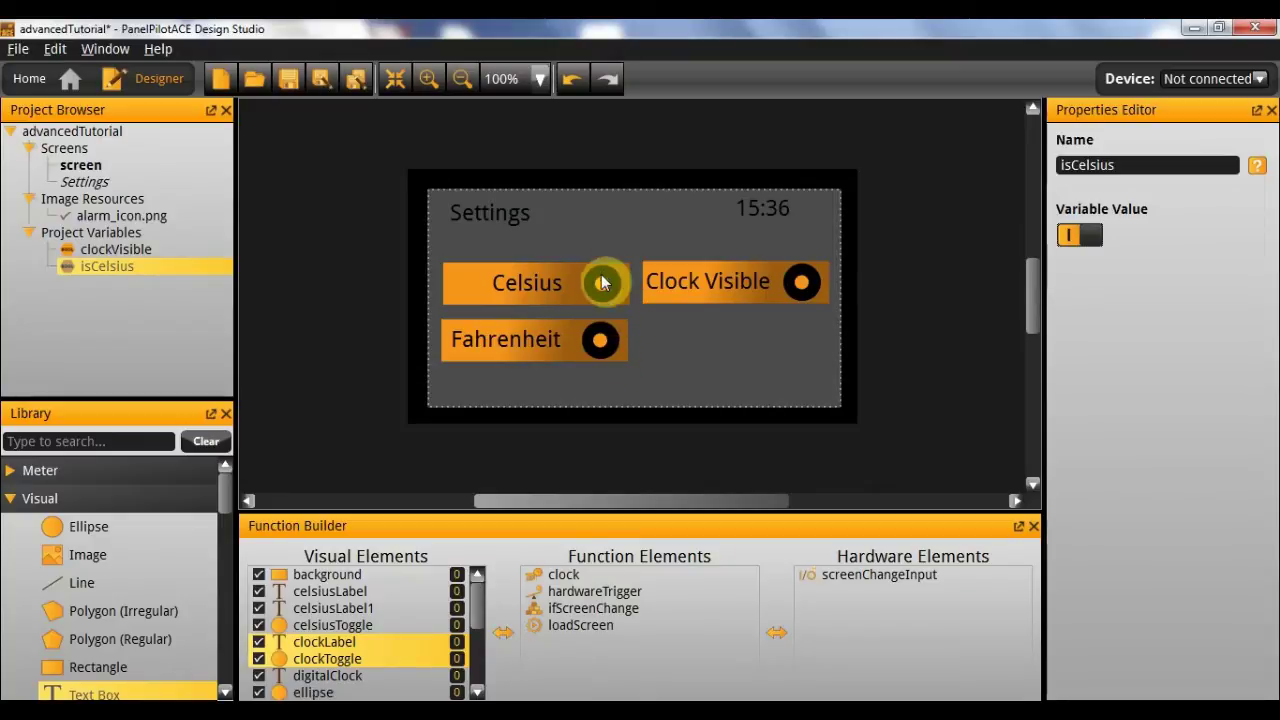
Turn off the visibility of the FahrenheitToggle circle
left_click(604, 341)
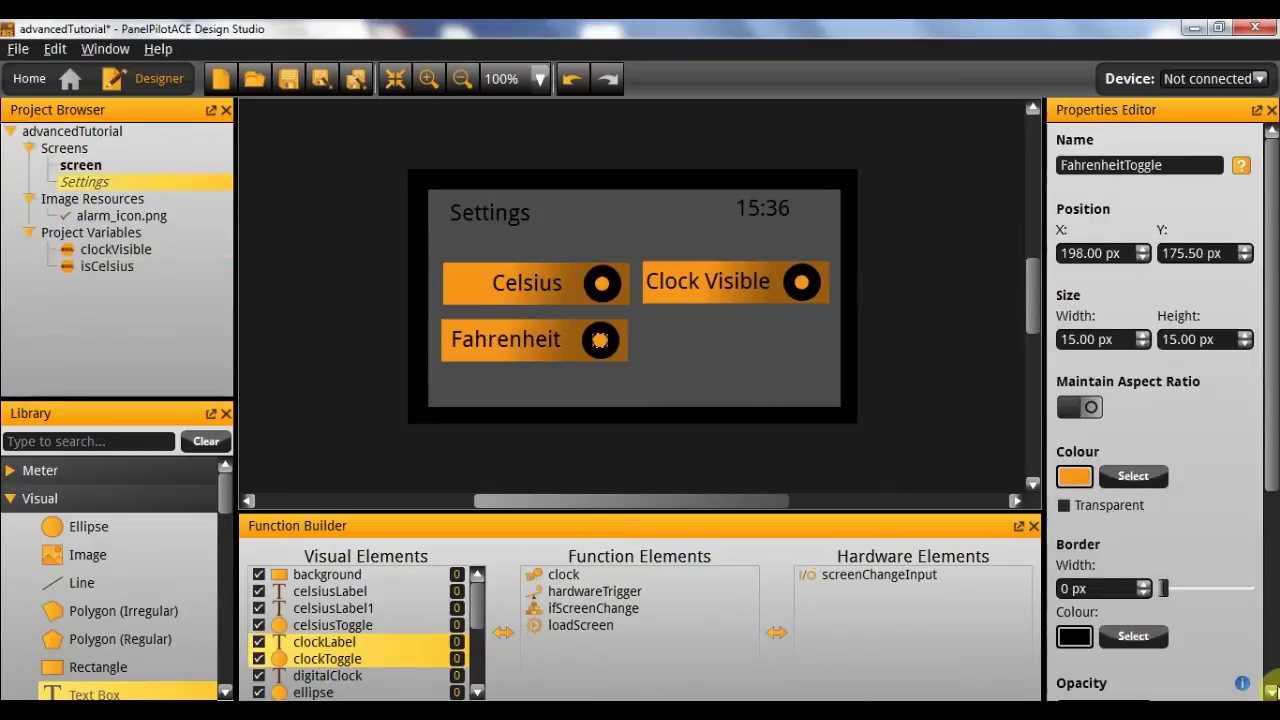
scroll(1250, 578, "down", 5)
left_click(1080, 660)
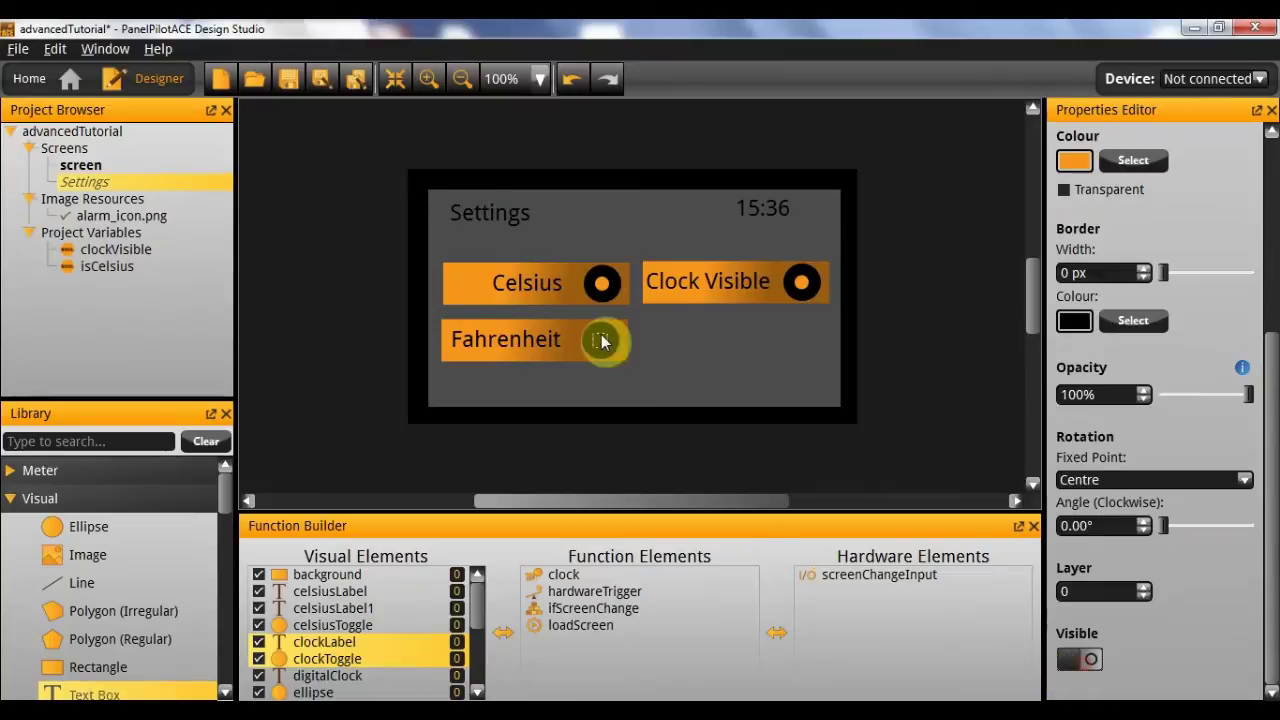
left_click(700, 345)
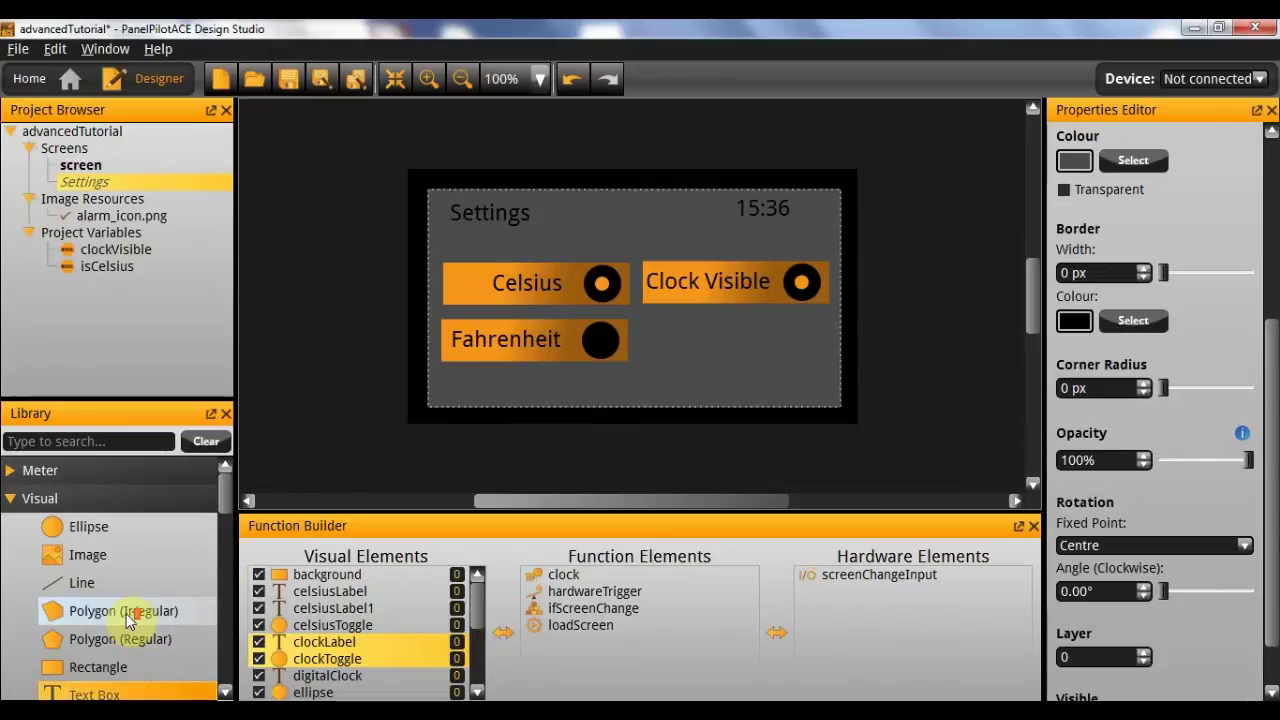
Add three Button function elements to the Settings screen
scroll(120, 640, "down", 2)
scroll(110, 590, "down", 2)
left_click(101, 586)
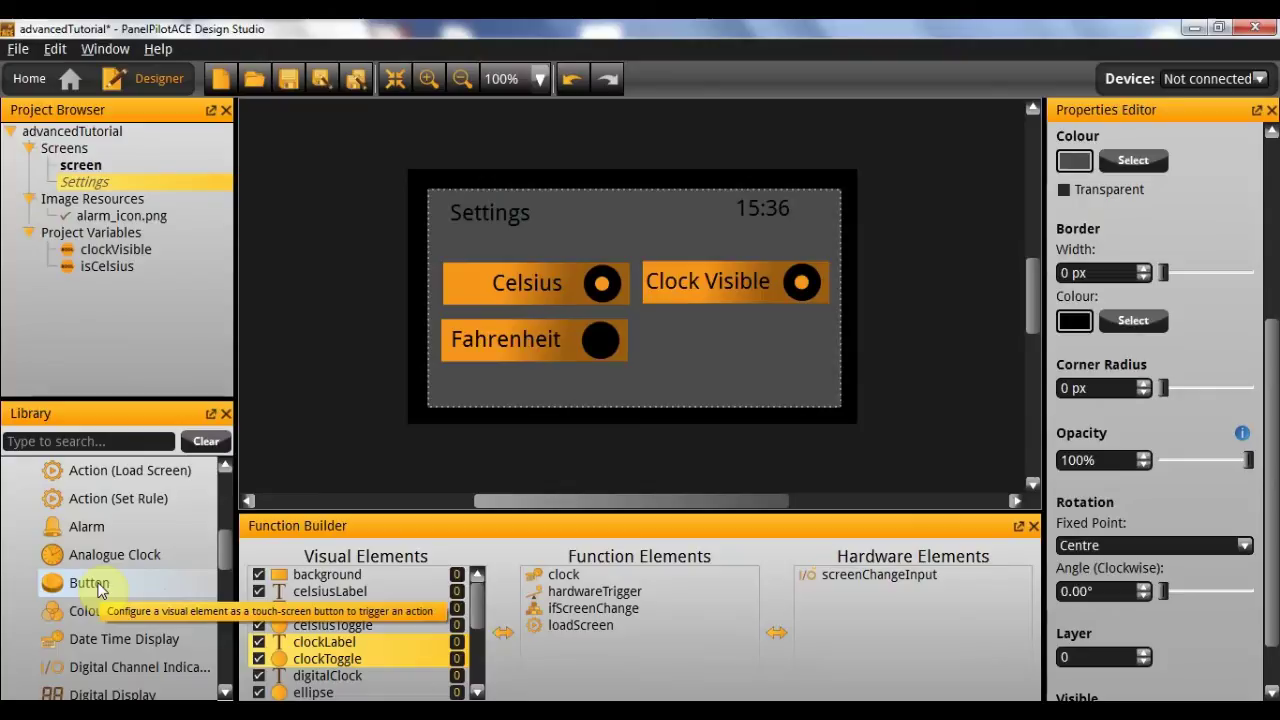
left_click_drag(71, 580, 634, 663)
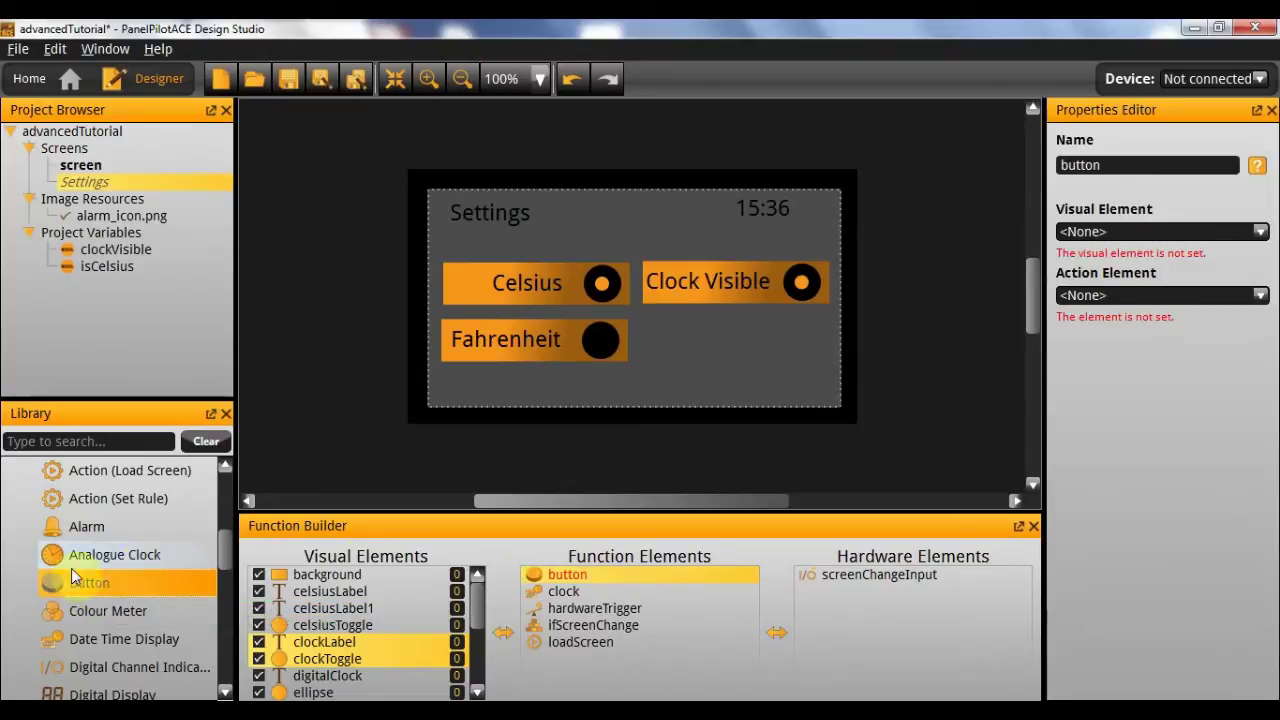
left_click_drag(100, 582, 640, 672)
Rename the first new button celsiusClicked and set its visual element to celsiusToggle
left_click(604, 577)
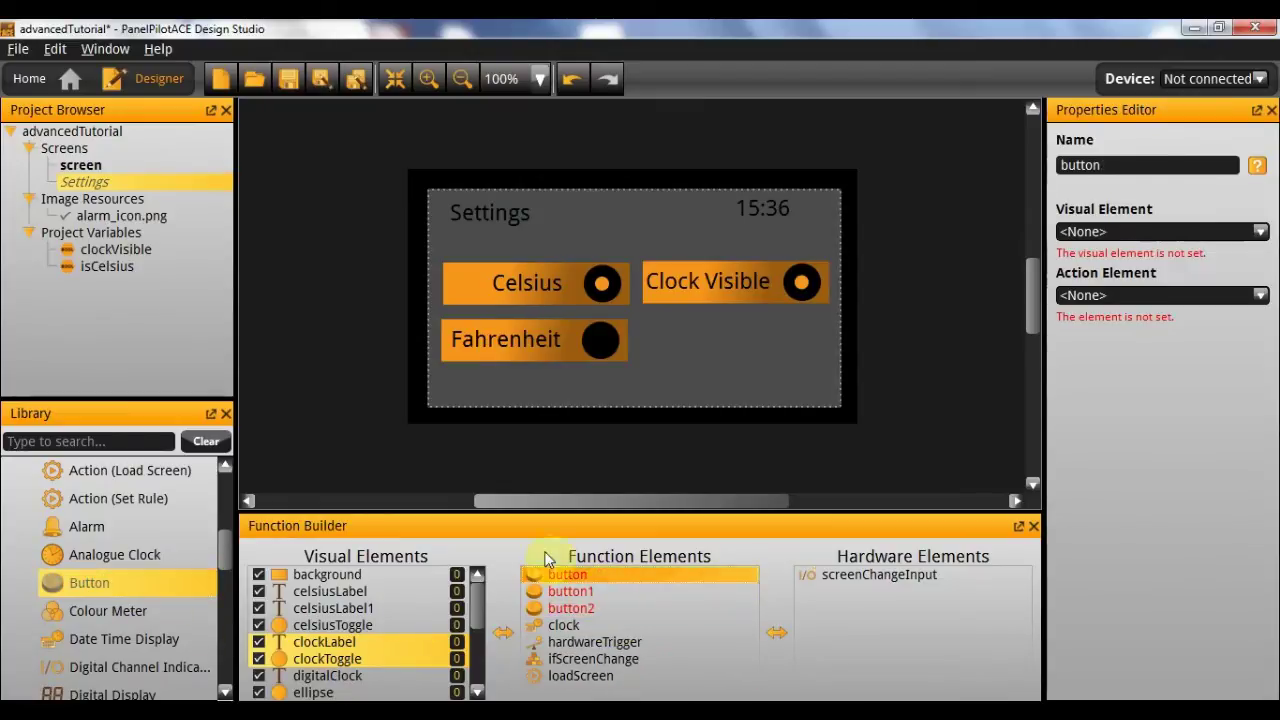
double_click(1130, 163)
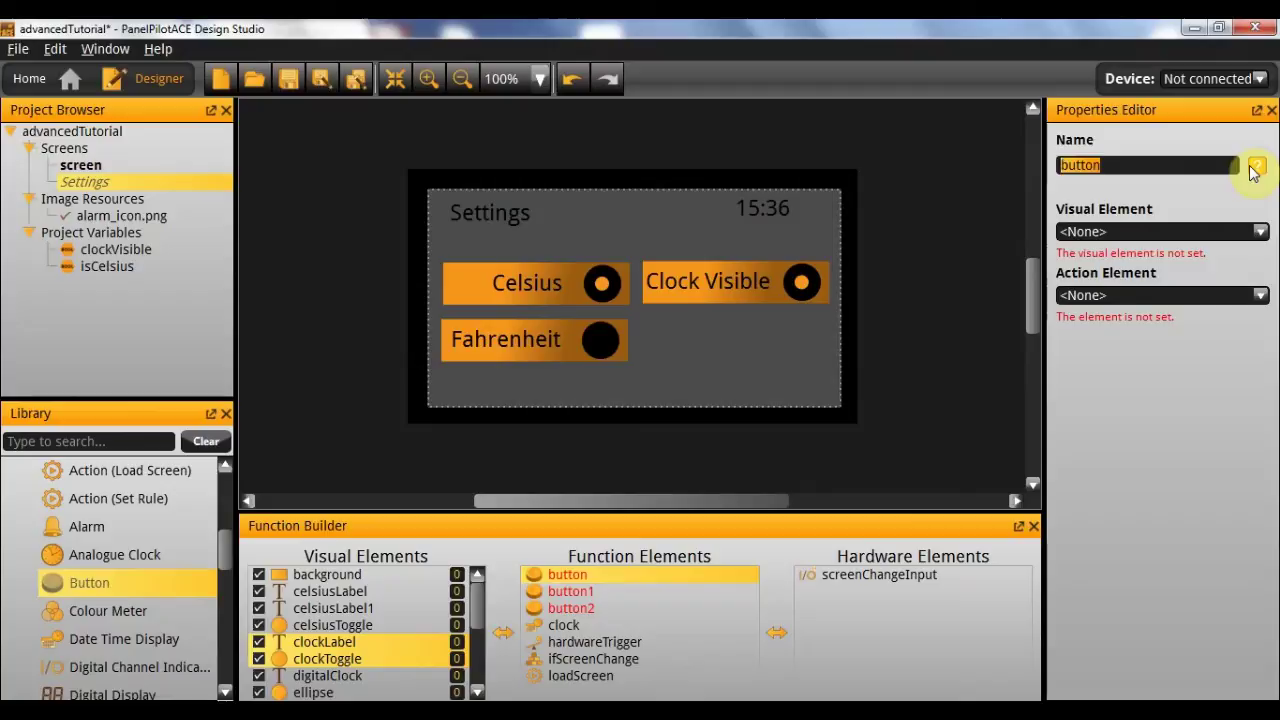
type("celsiu")
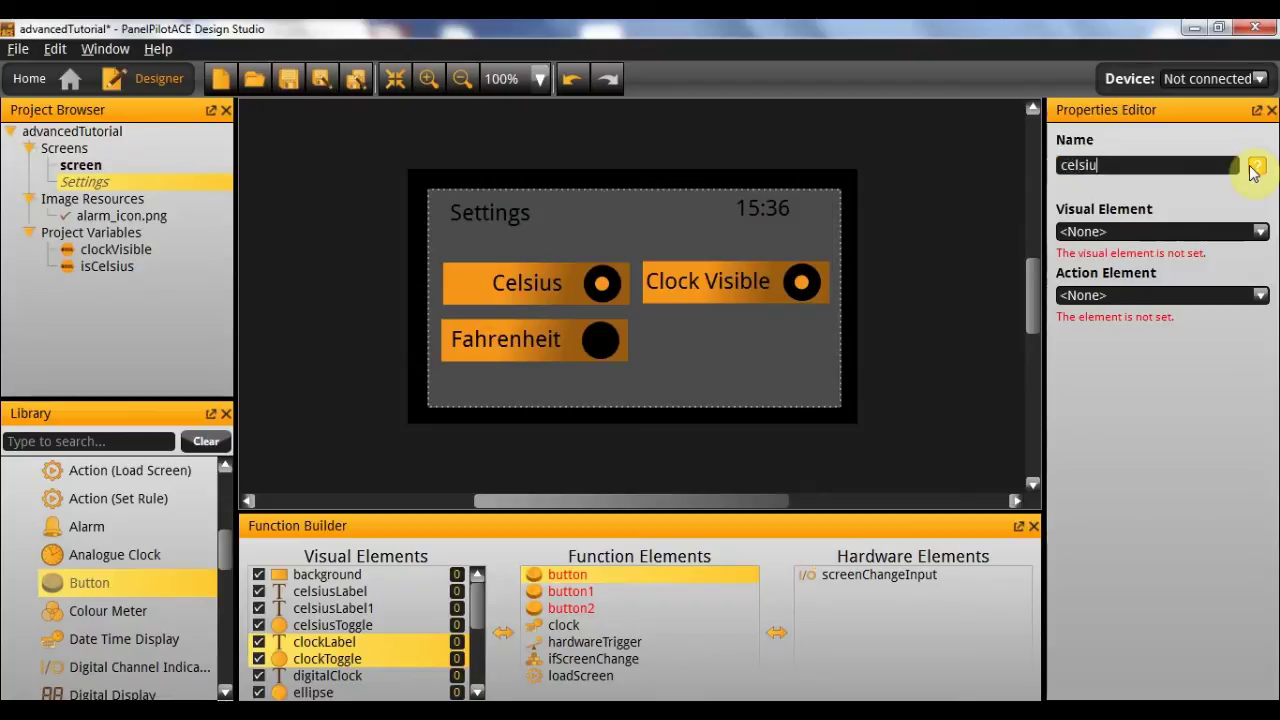
type("sClicked")
key("BackSpace")
type("ed")
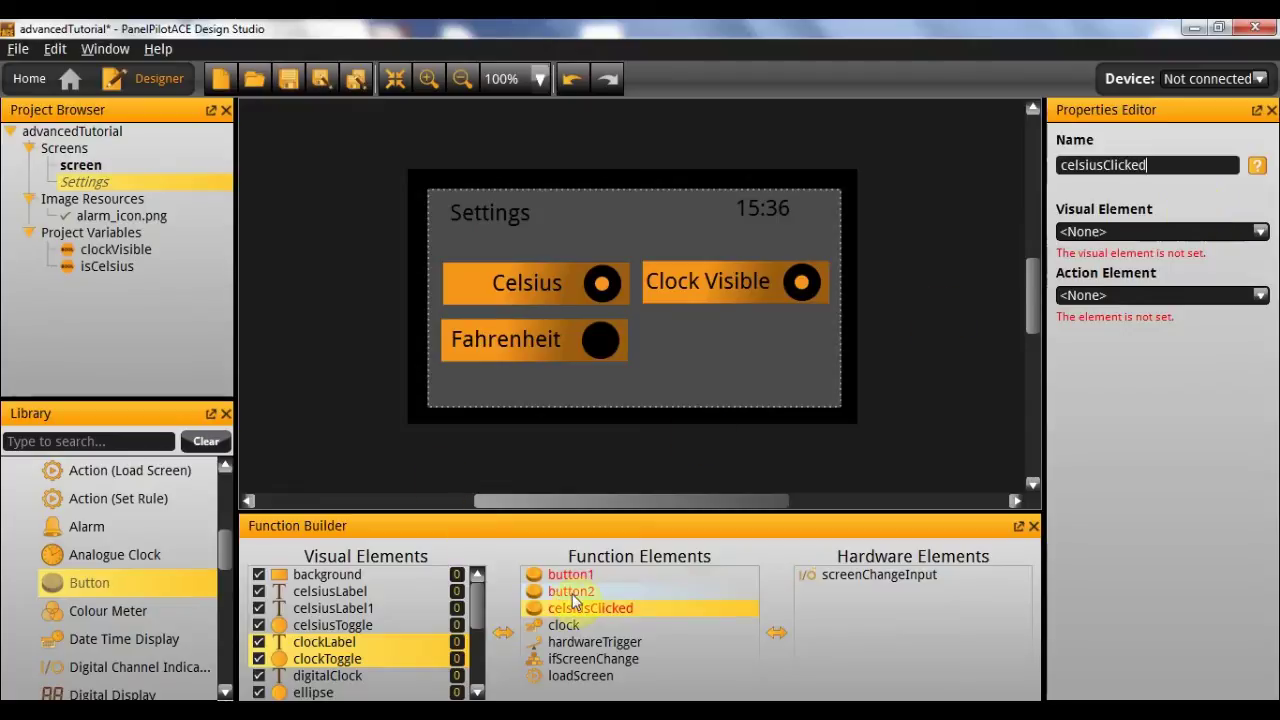
left_click(1150, 231)
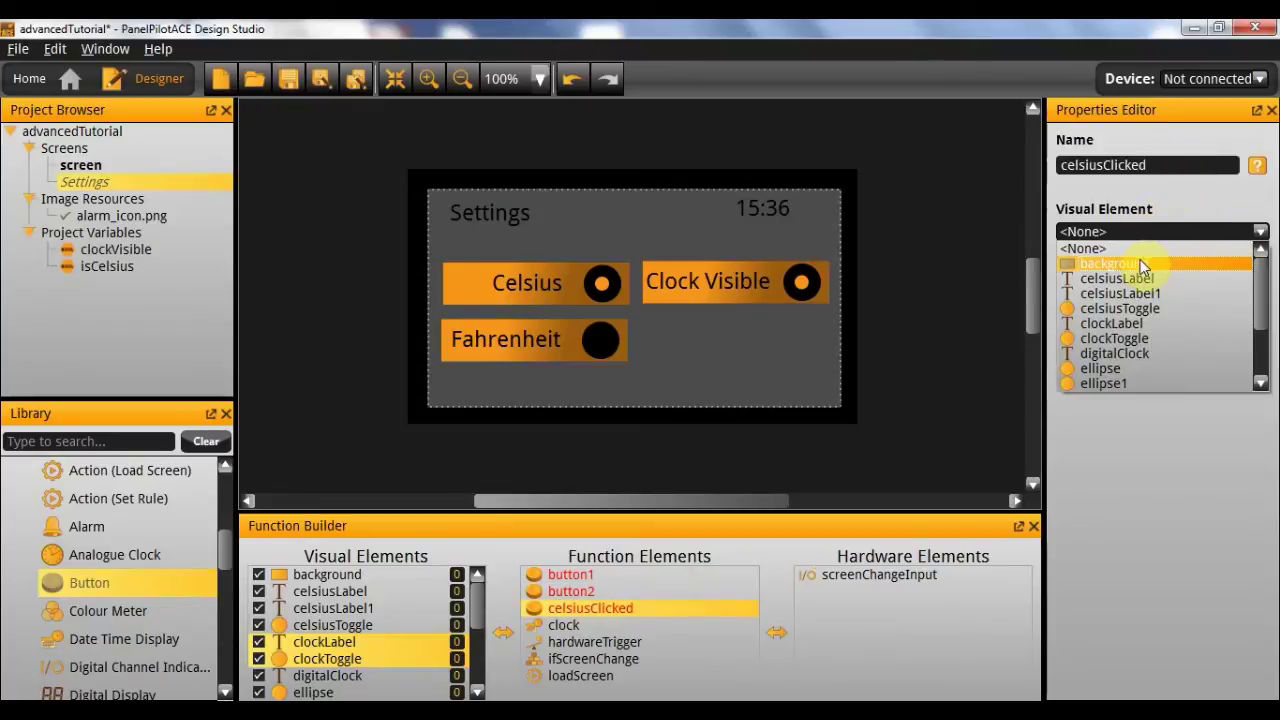
left_click(1183, 310)
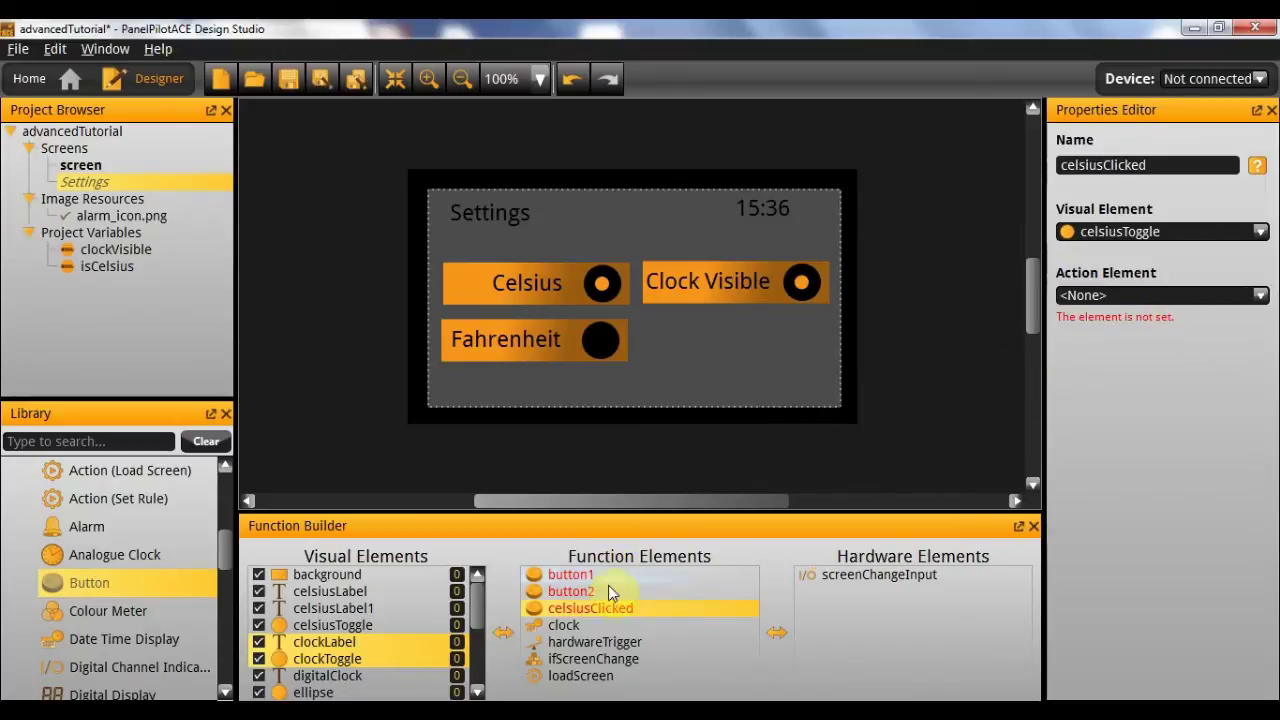
Rename the black circle behind the Celsius toggle as celsiusEclipse
left_click(606, 290)
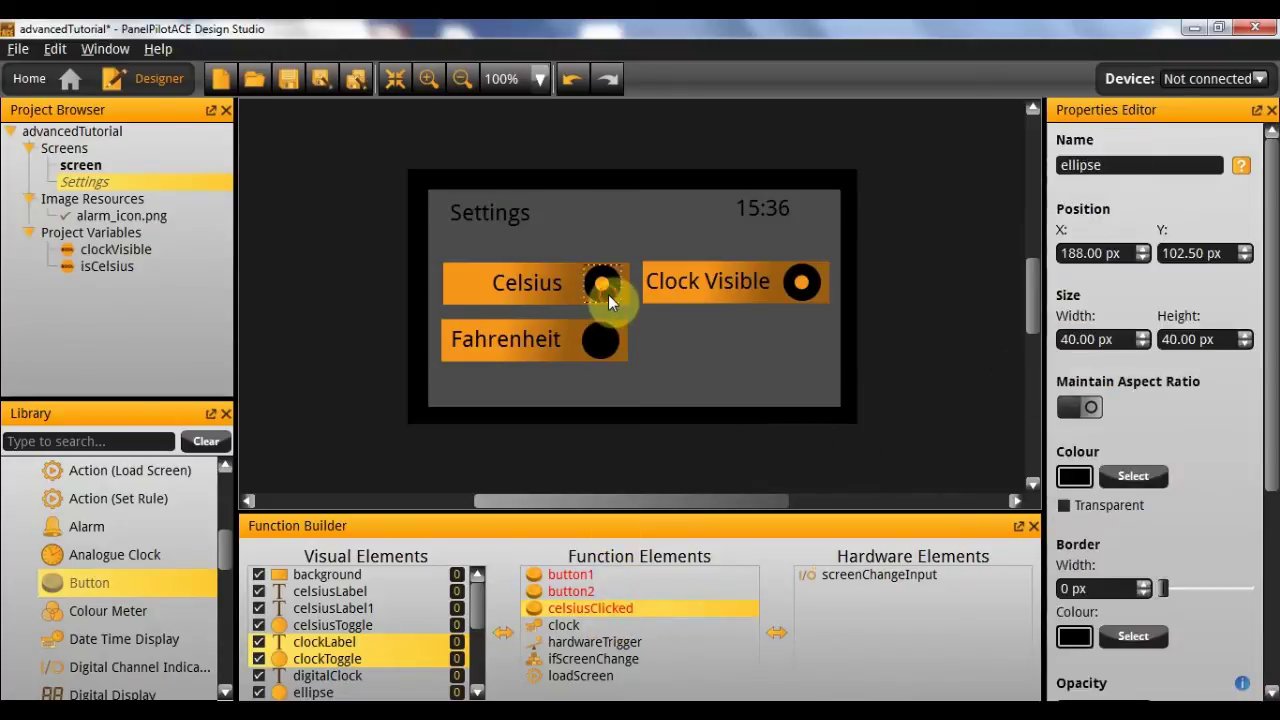
double_click(1145, 163)
type("cels")
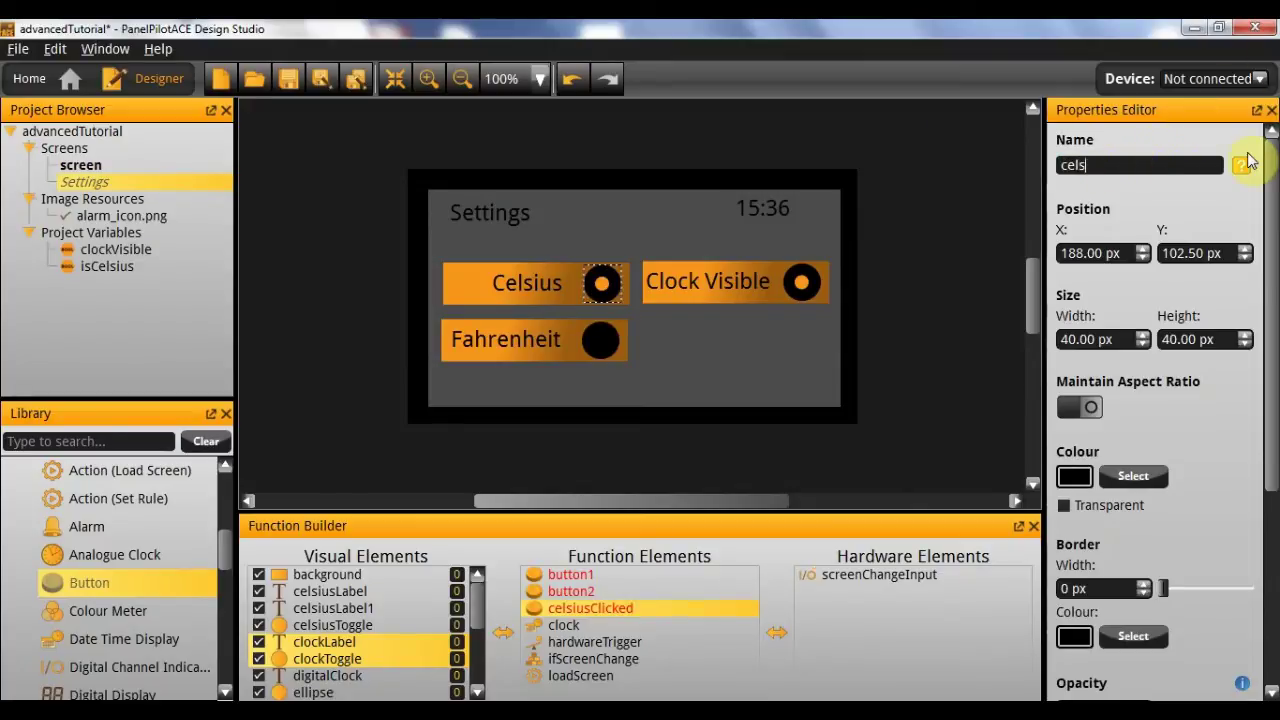
type("iusEclipse")
key("Return")
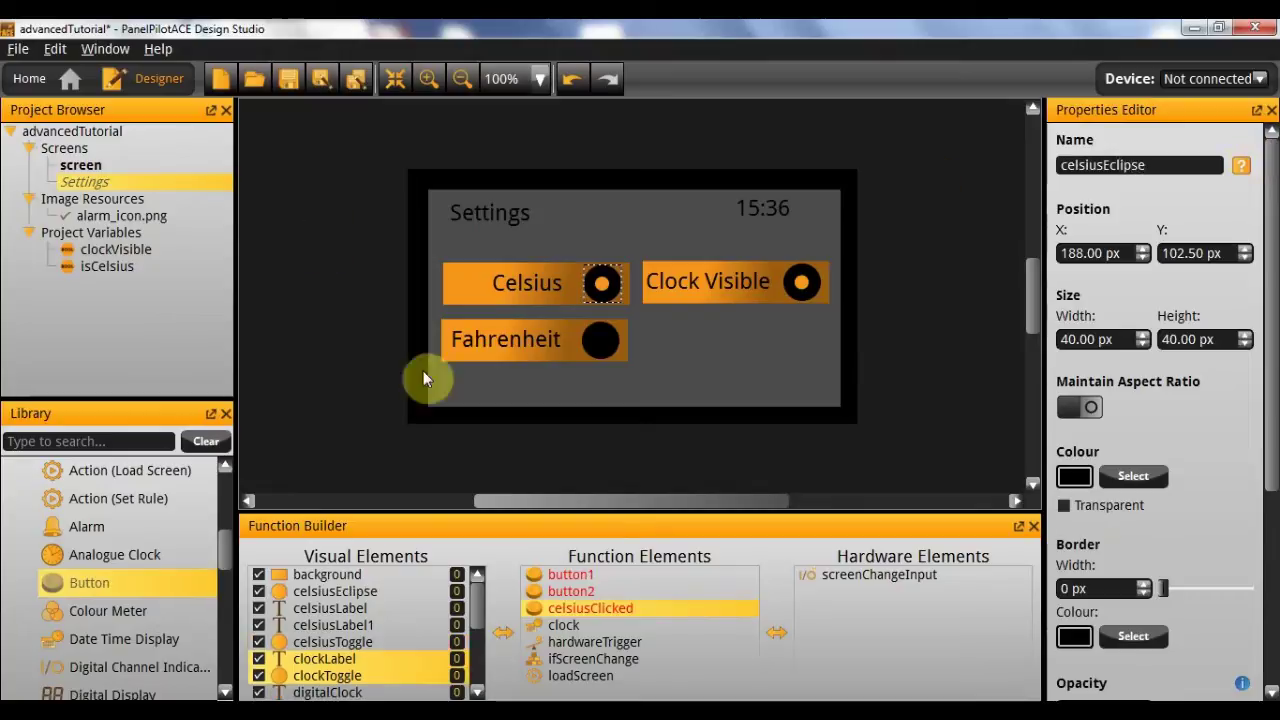
Rename the black circle beside the Fahrenheit label as fahrenheitEclipse
left_click(603, 350)
double_click(1148, 165)
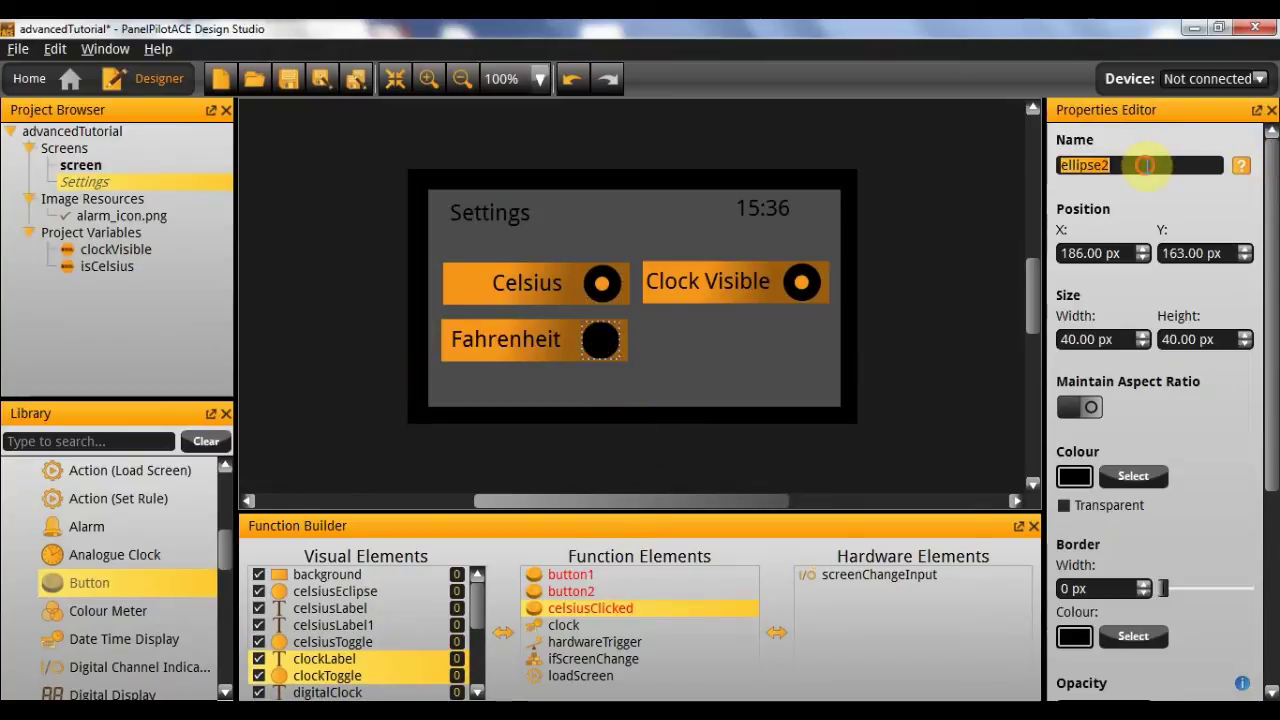
type("fahree")
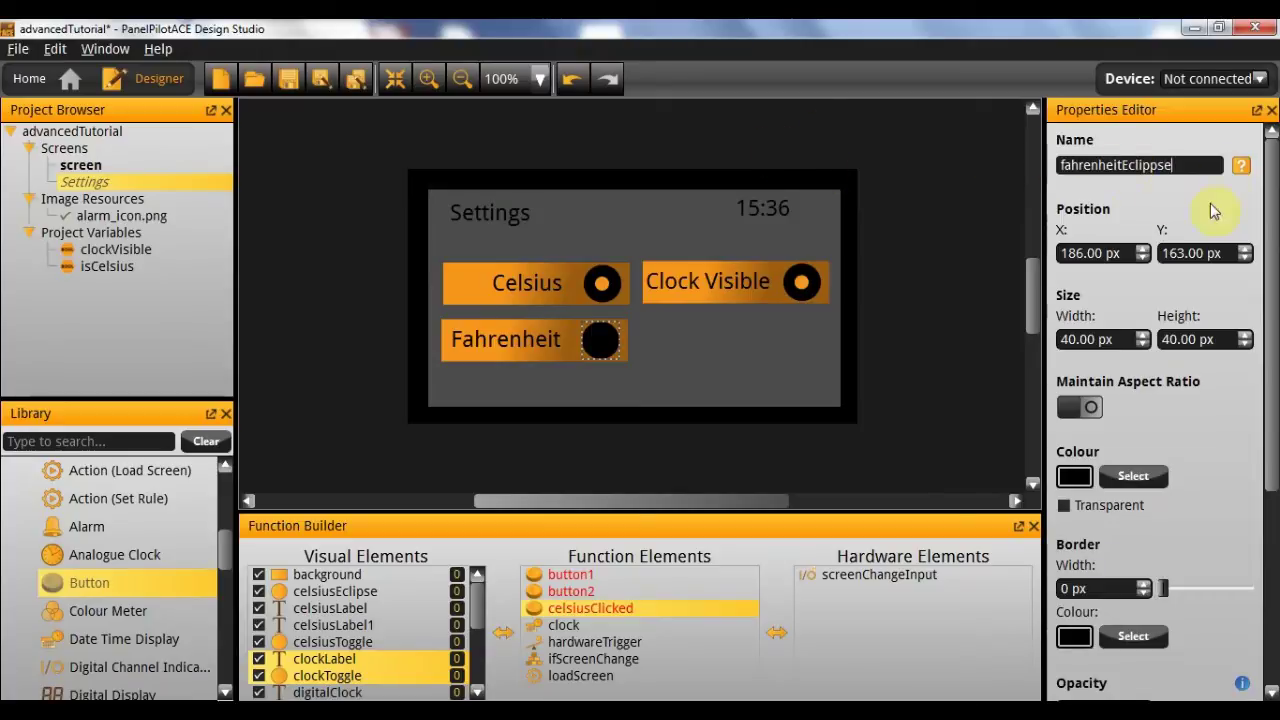
left_click(1147, 165)
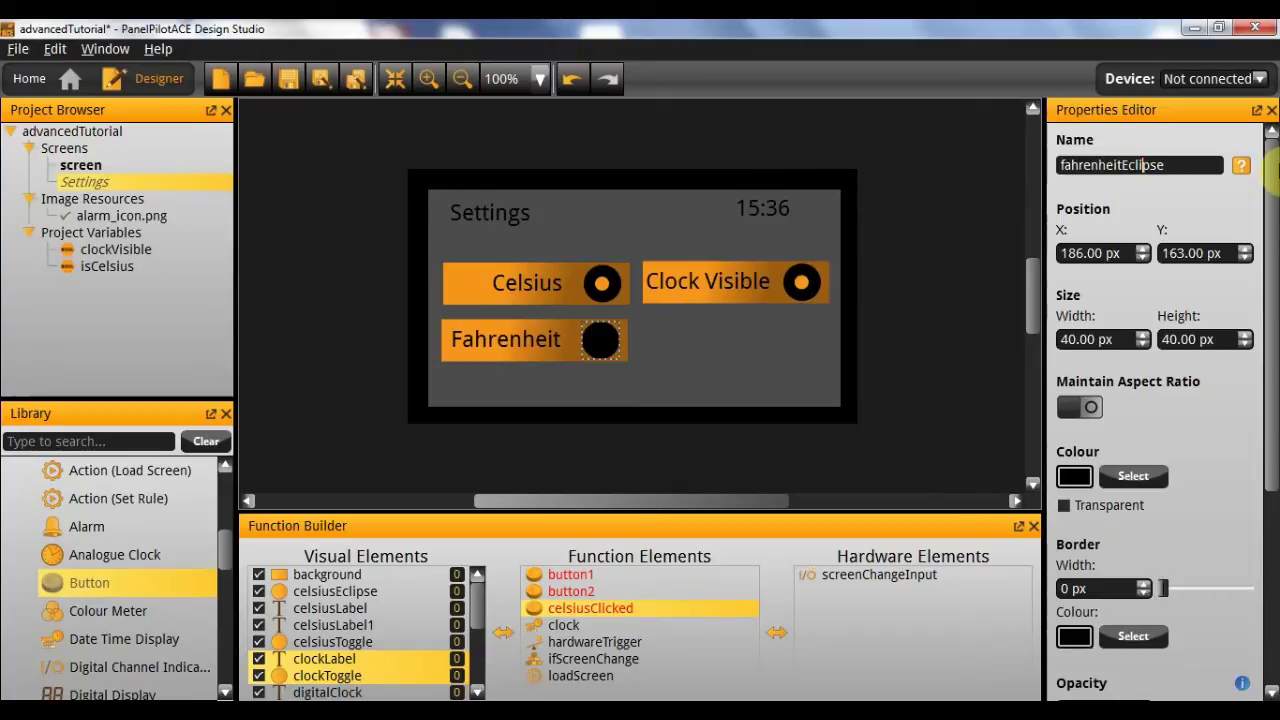
Rename the black circle beside the Clock Visible label as clockEclipse
left_click(723, 274)
left_click(799, 281)
double_click(1162, 164)
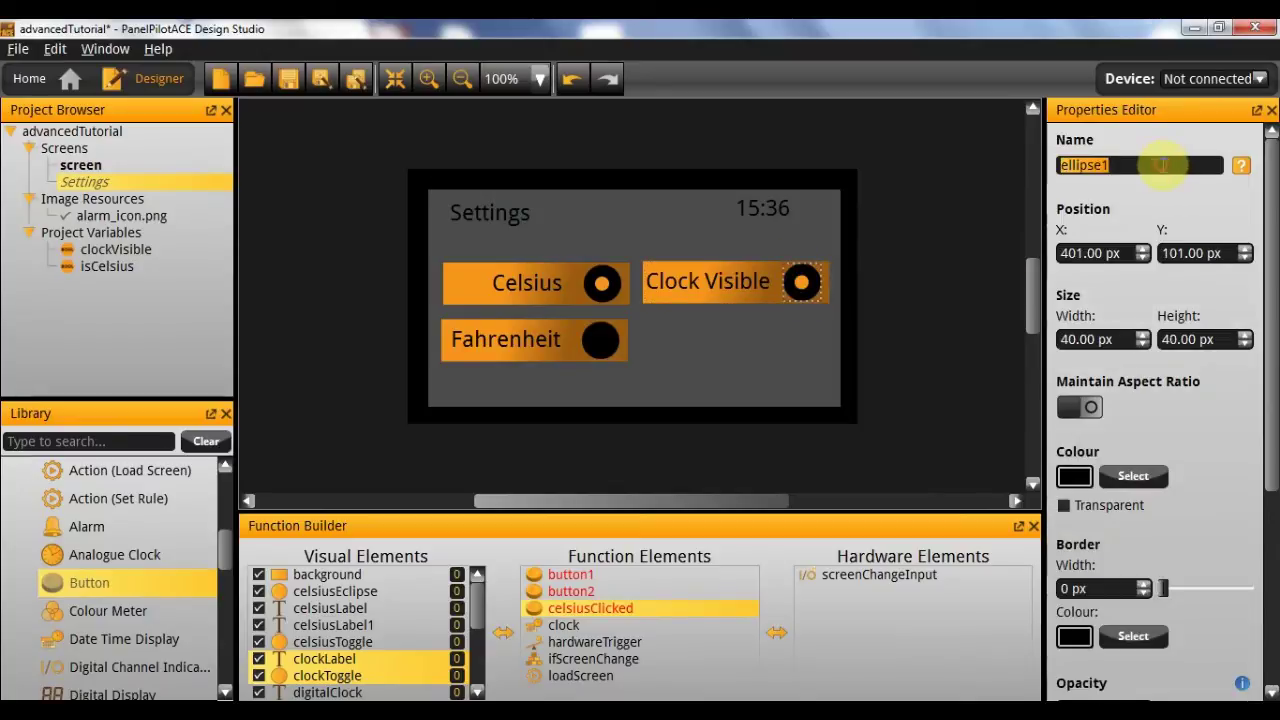
type("clockEcli")
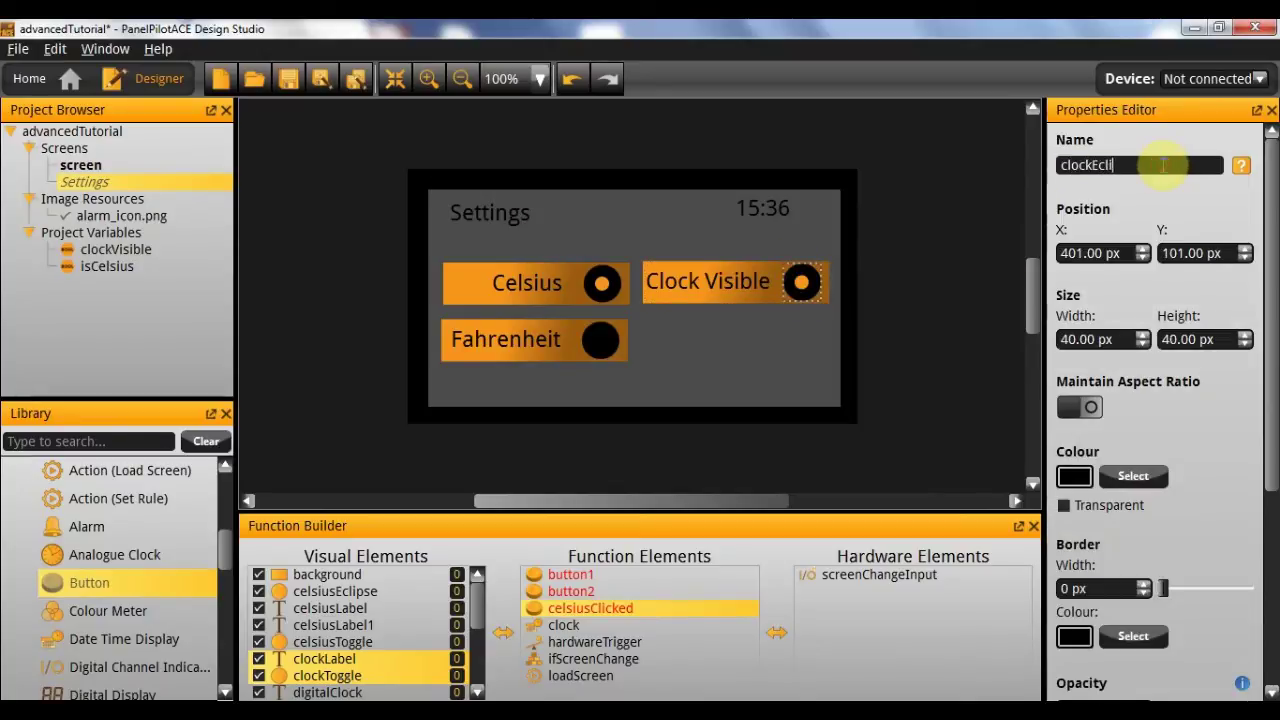
type("pse")
key("Return")
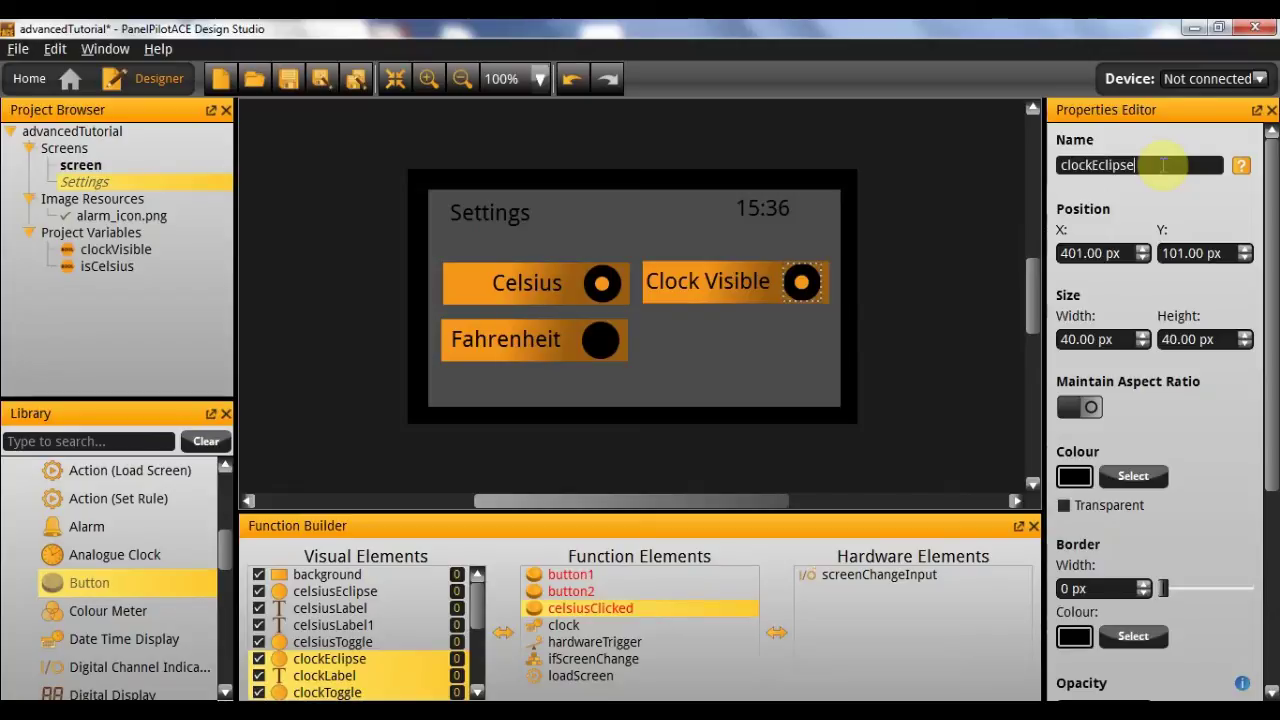
Change the visual element of the celsiusClicked button to celsiusEclipse
left_click(600, 608)
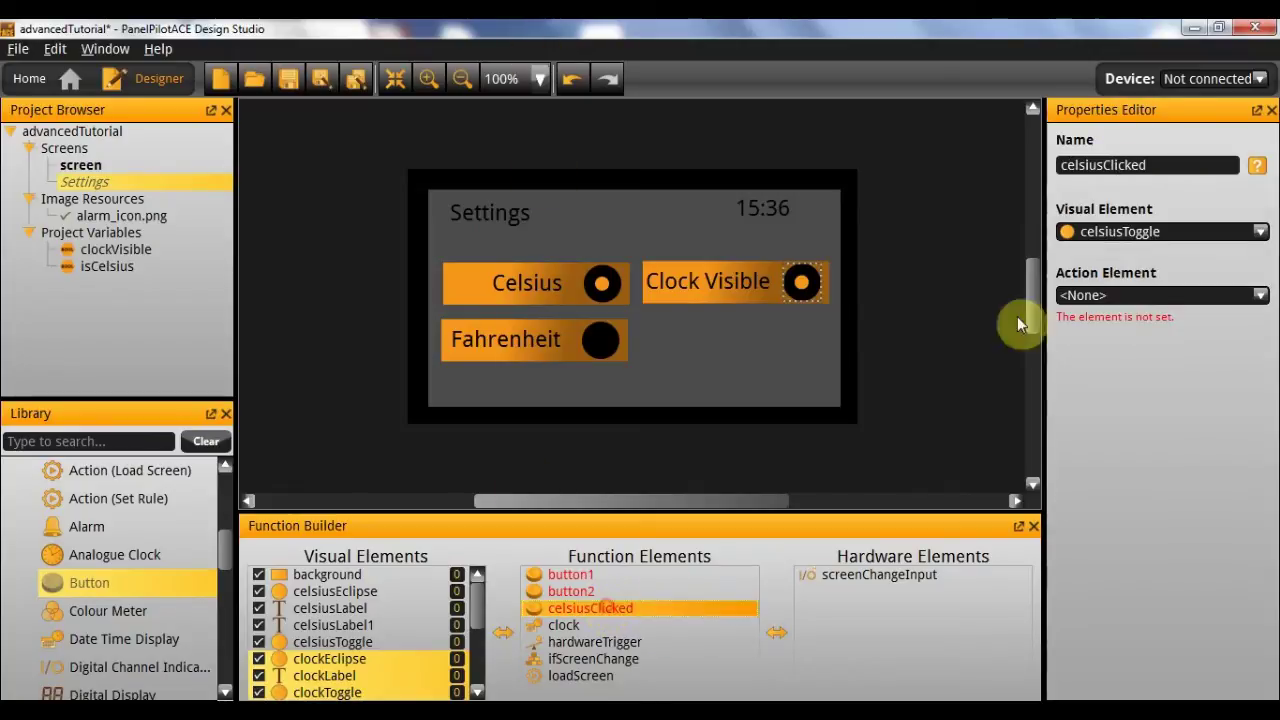
left_click(1151, 231)
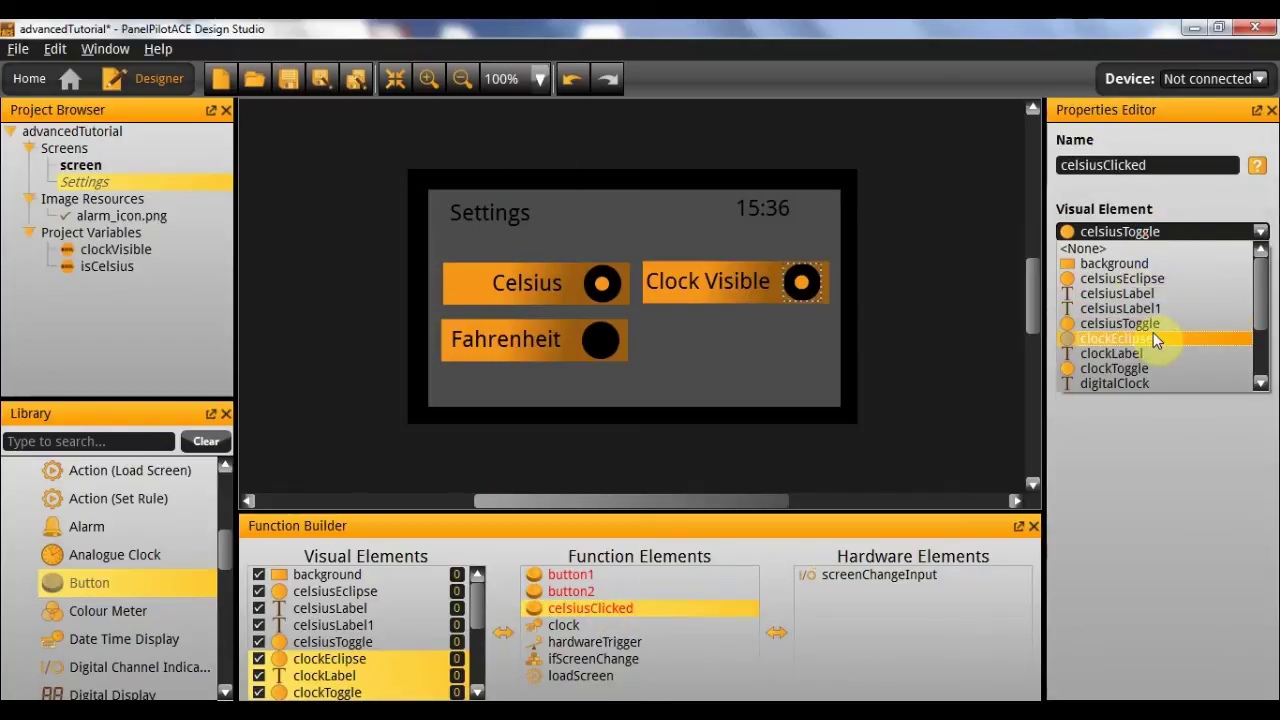
left_click(1175, 280)
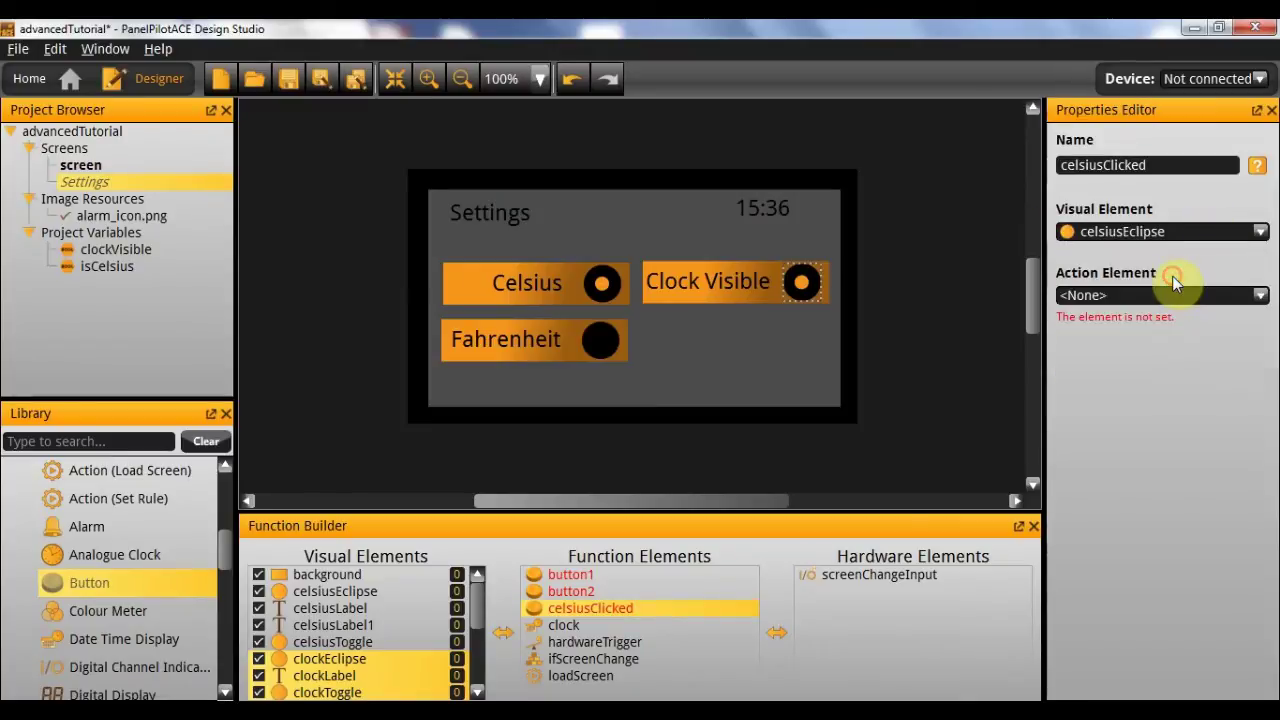
Rename button2 as fahrenheitClicked and set its visual element to fahrenheitEclipse
left_click(575, 591)
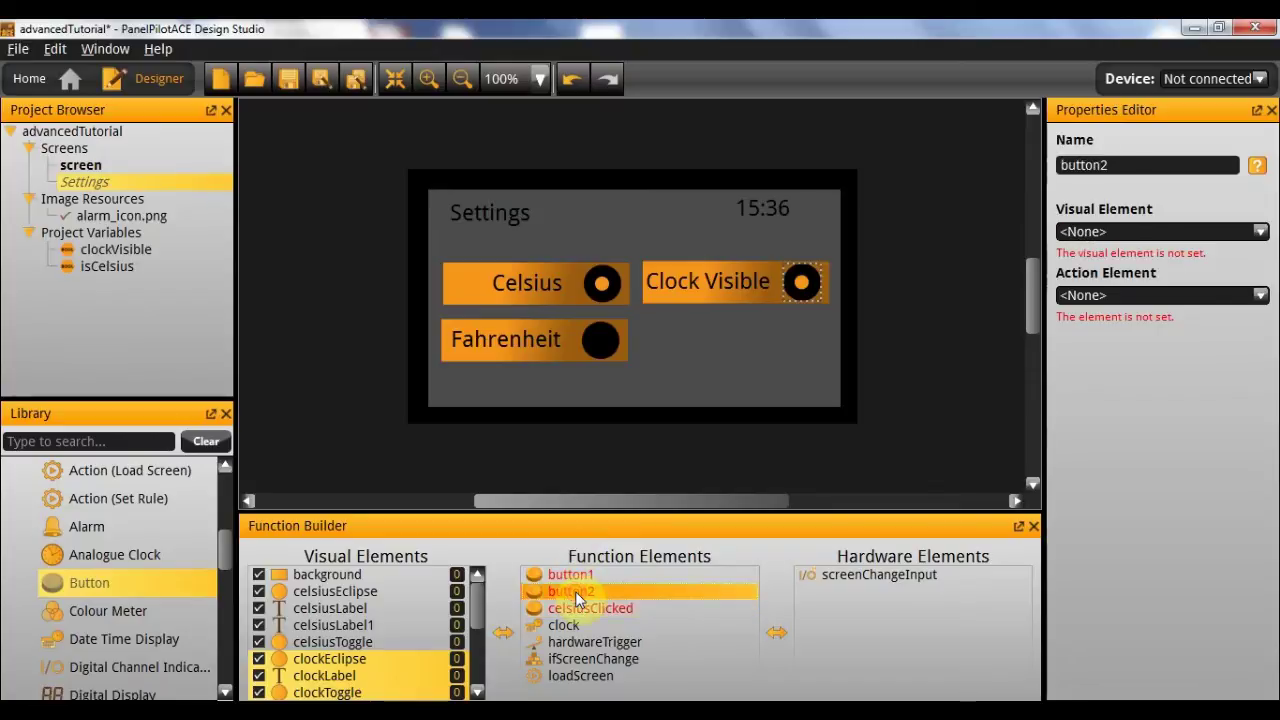
double_click(1200, 168)
type("fahrenheitClicked")
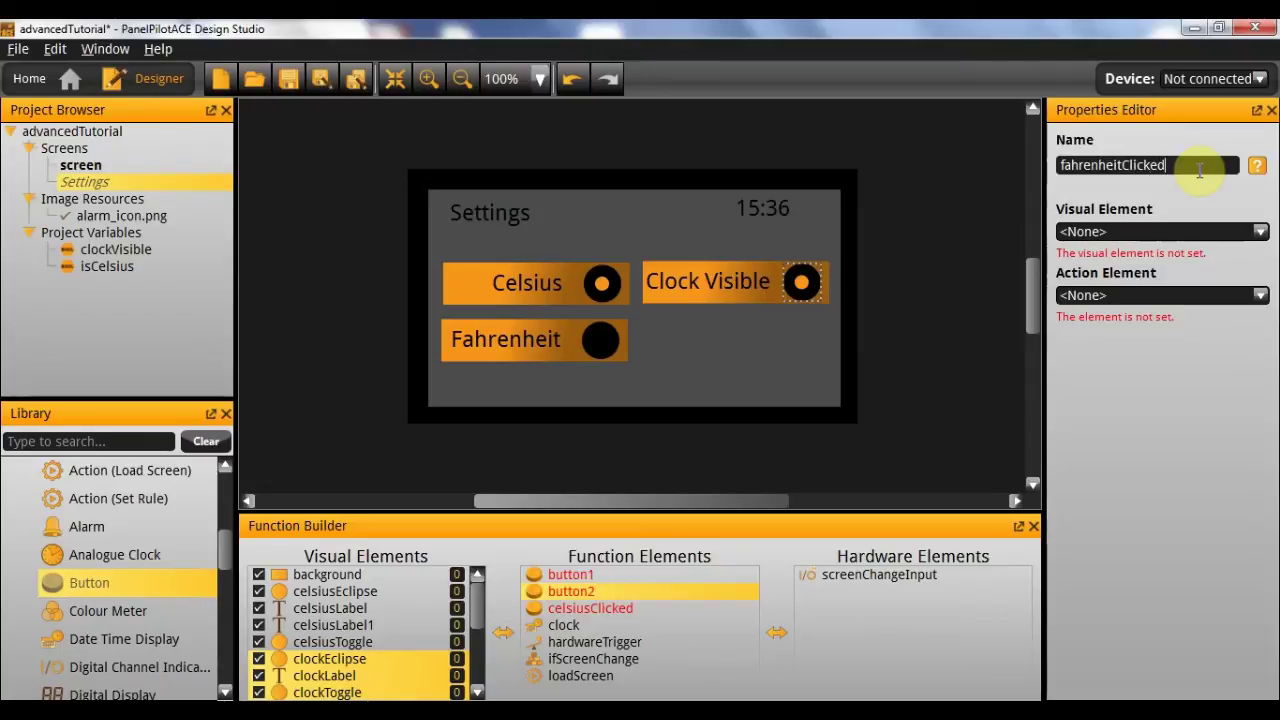
key("Return")
left_click(1158, 232)
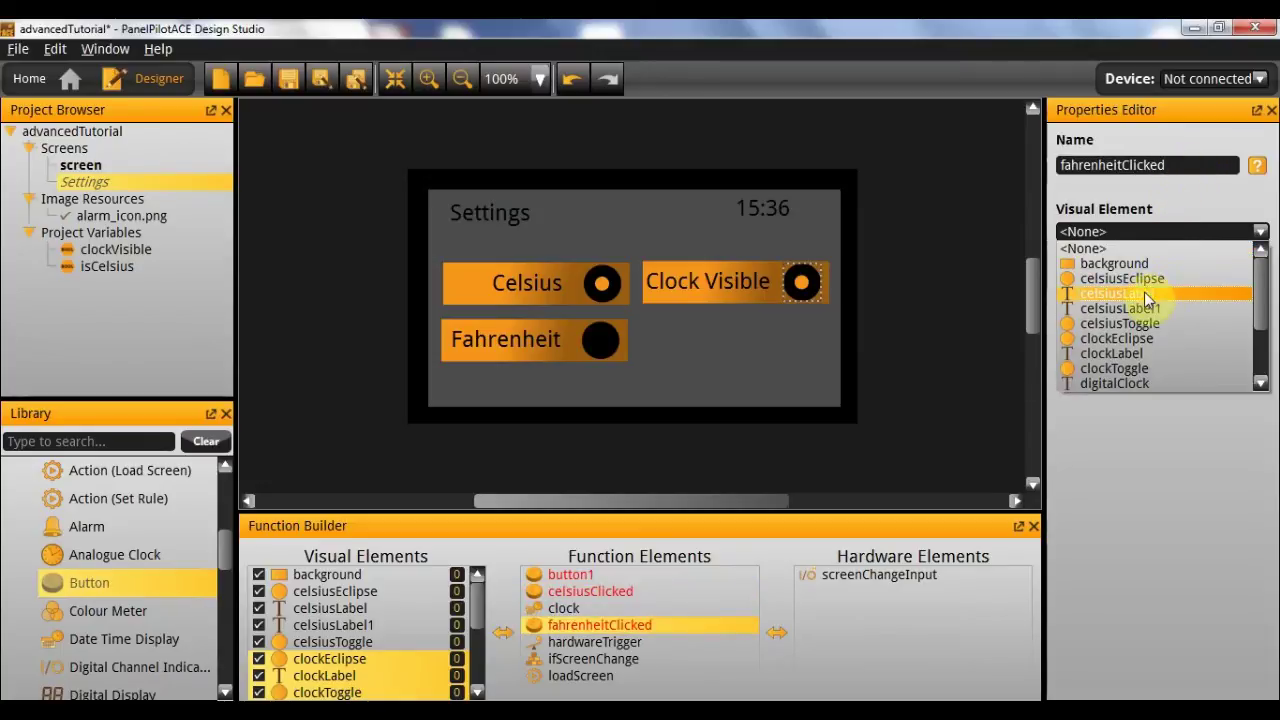
scroll(1170, 336, "down", 2)
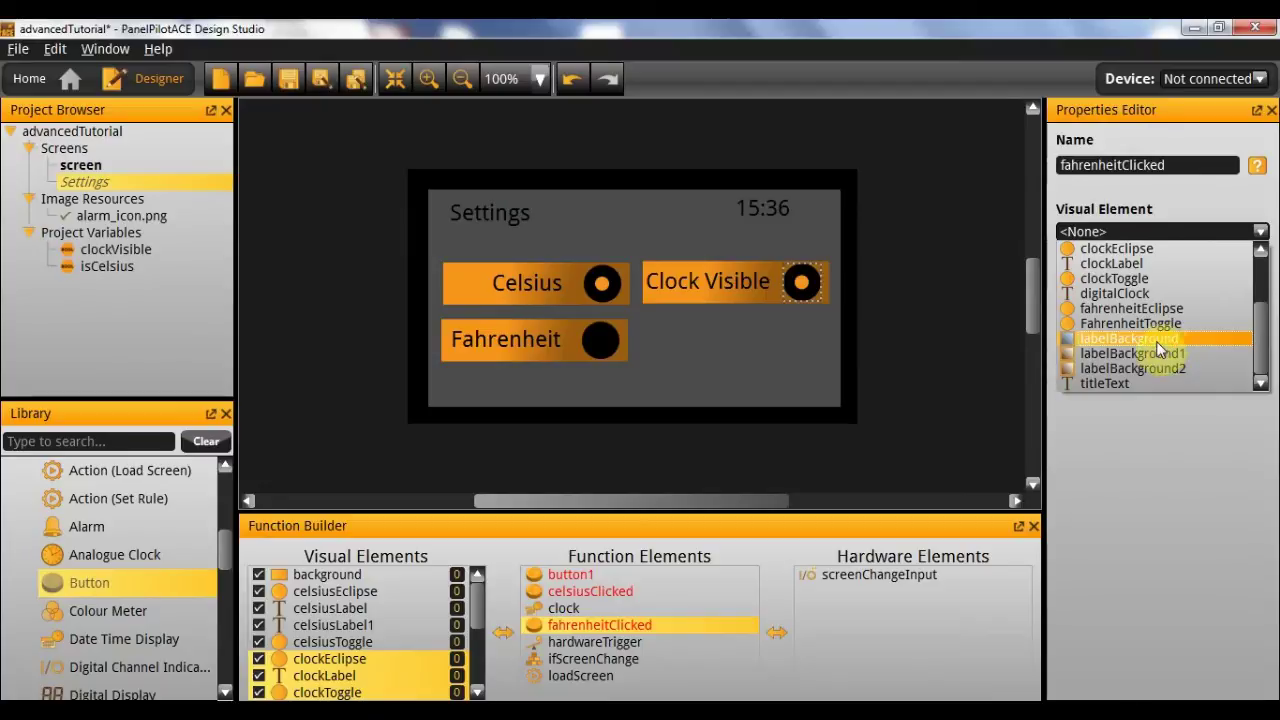
left_click(1175, 309)
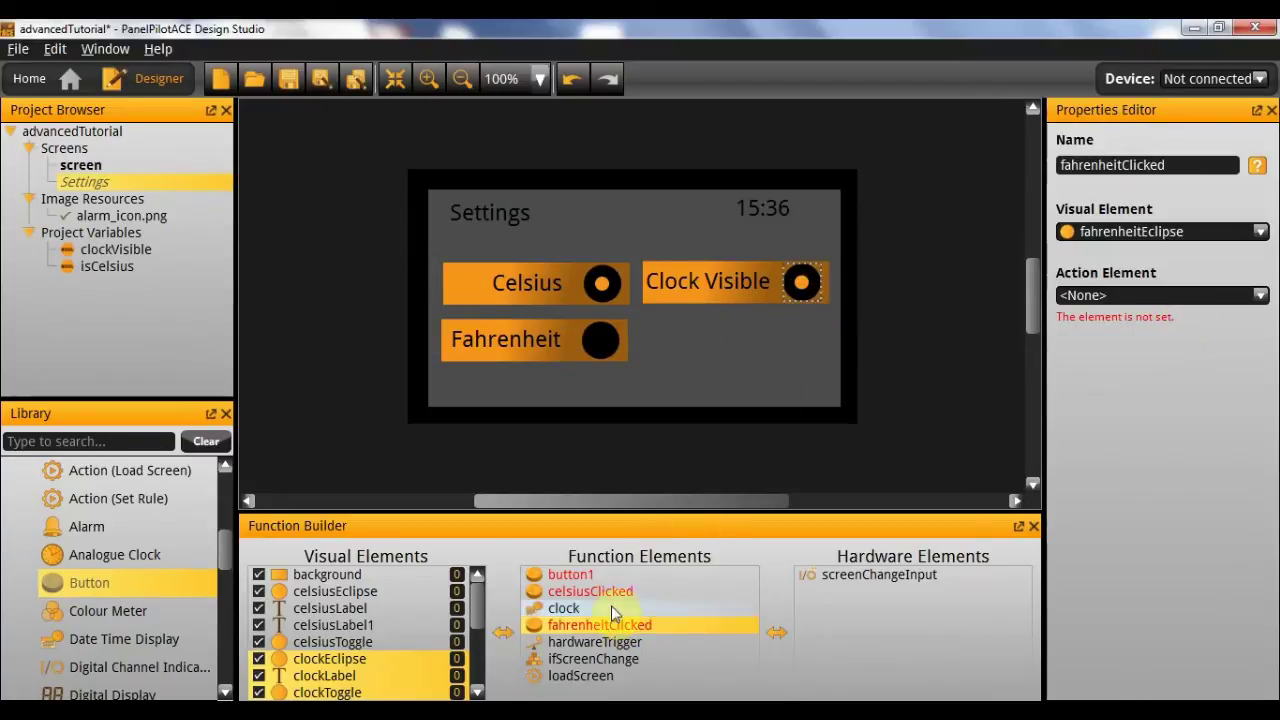
Rename button1 as clockClicked and set its visual element to clockEclipse
left_click(639, 576)
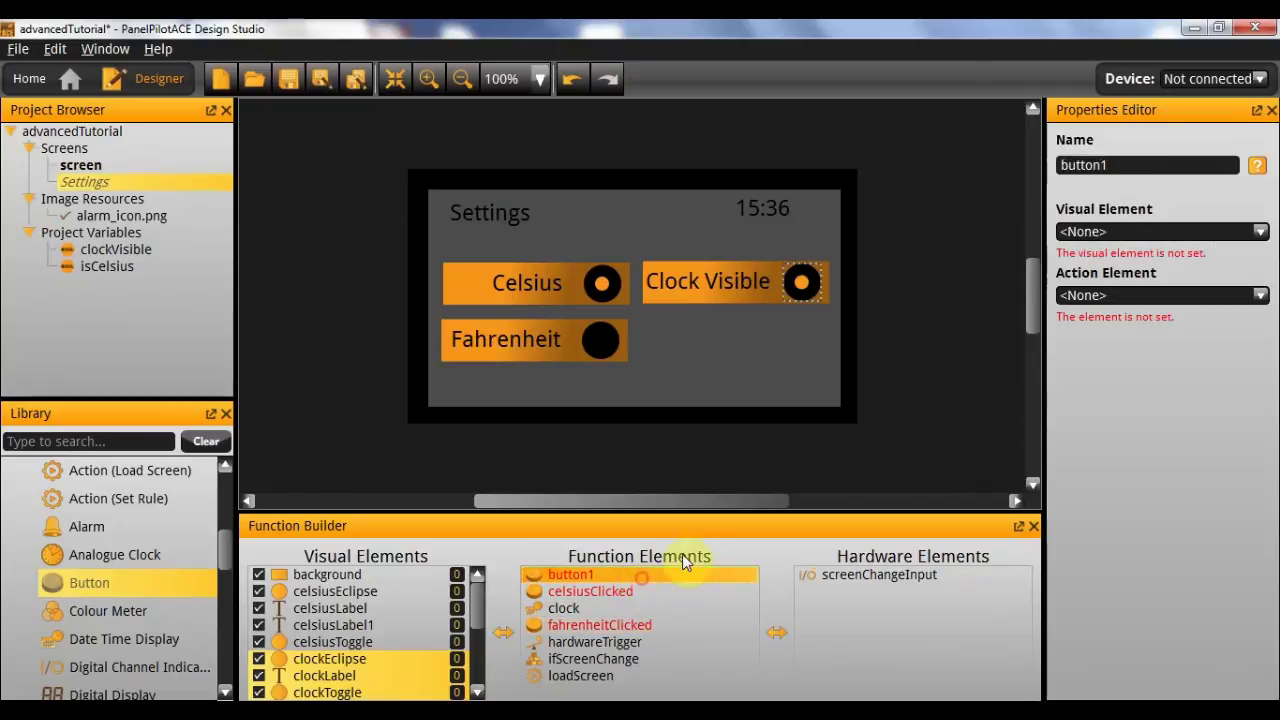
double_click(1162, 160)
type("cl")
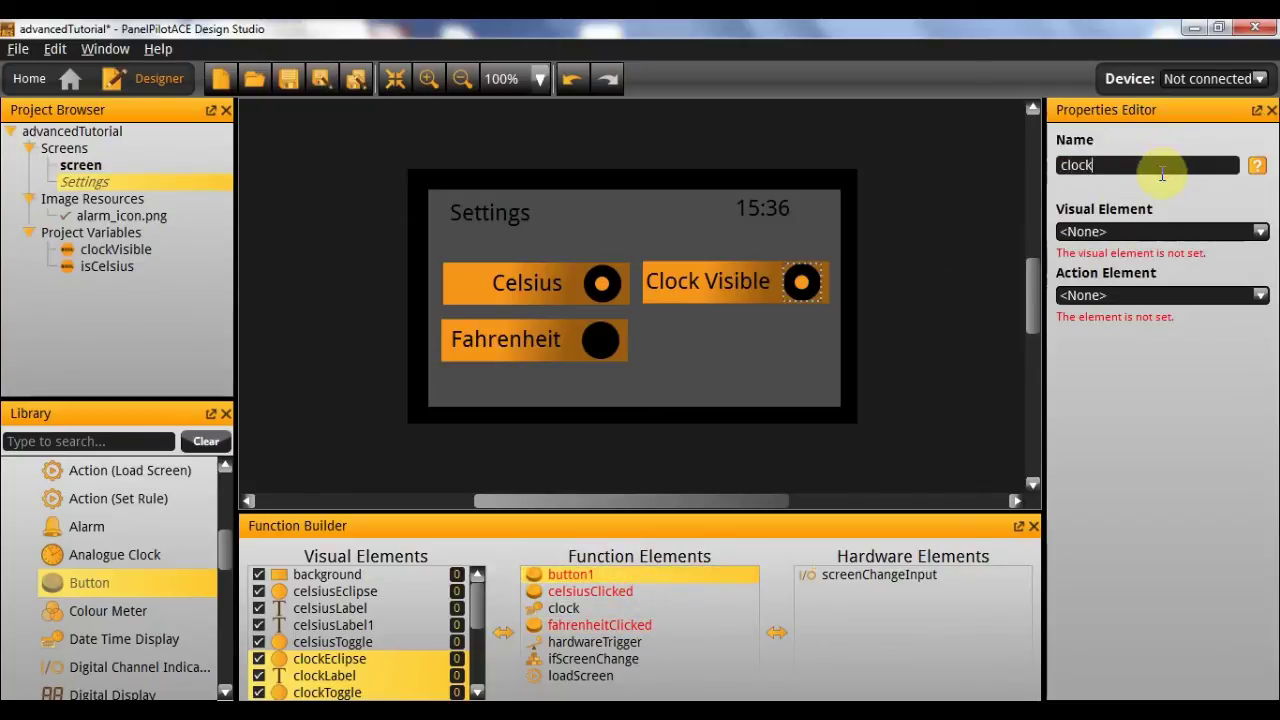
key("Return")
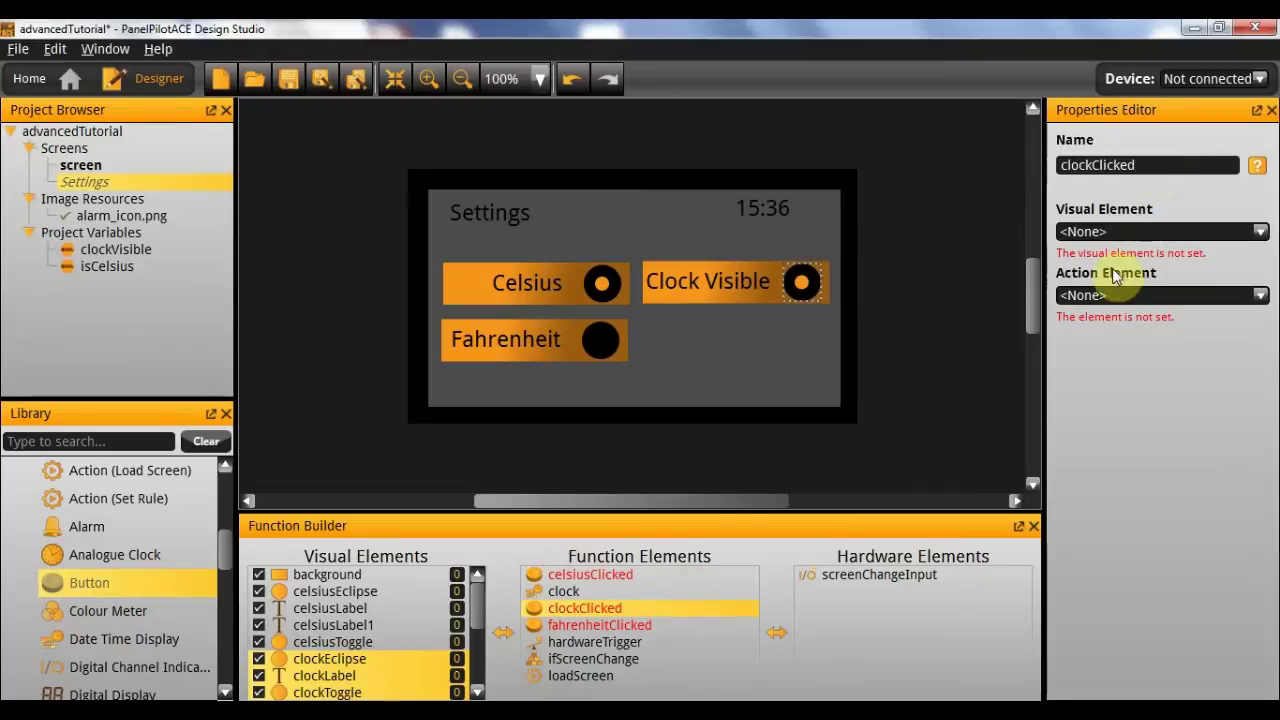
left_click(1138, 229)
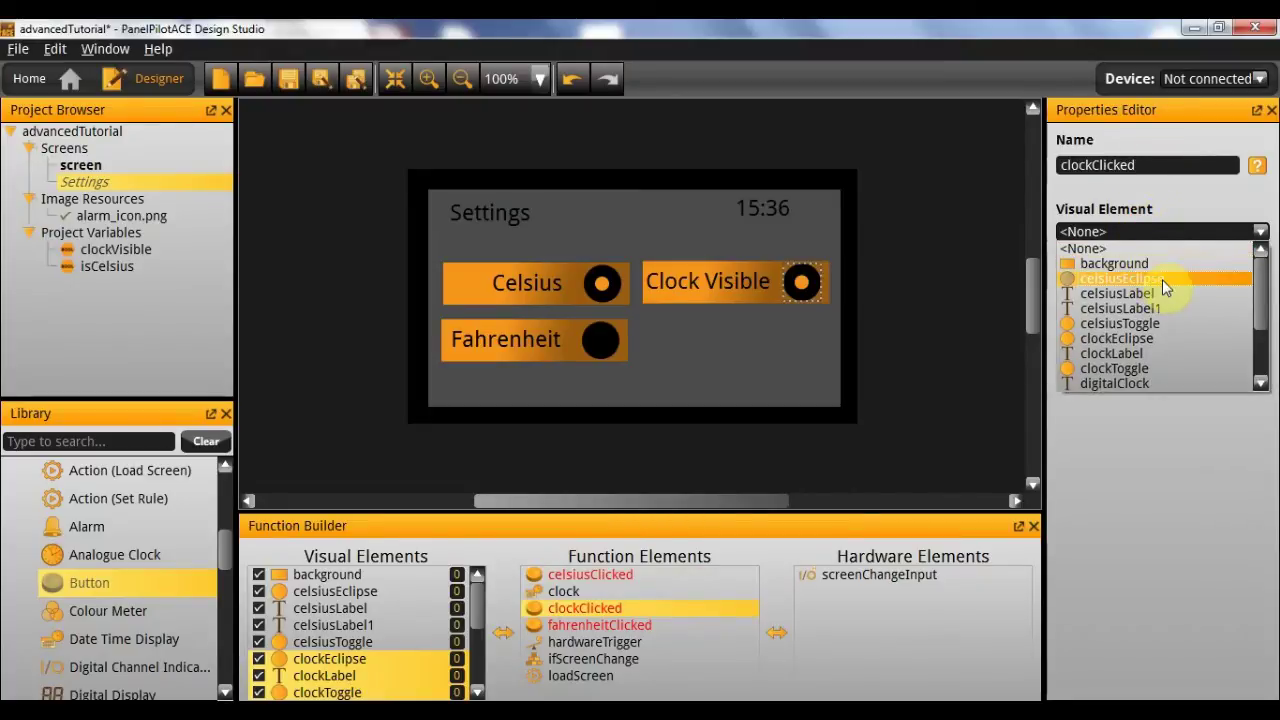
left_click(1169, 337)
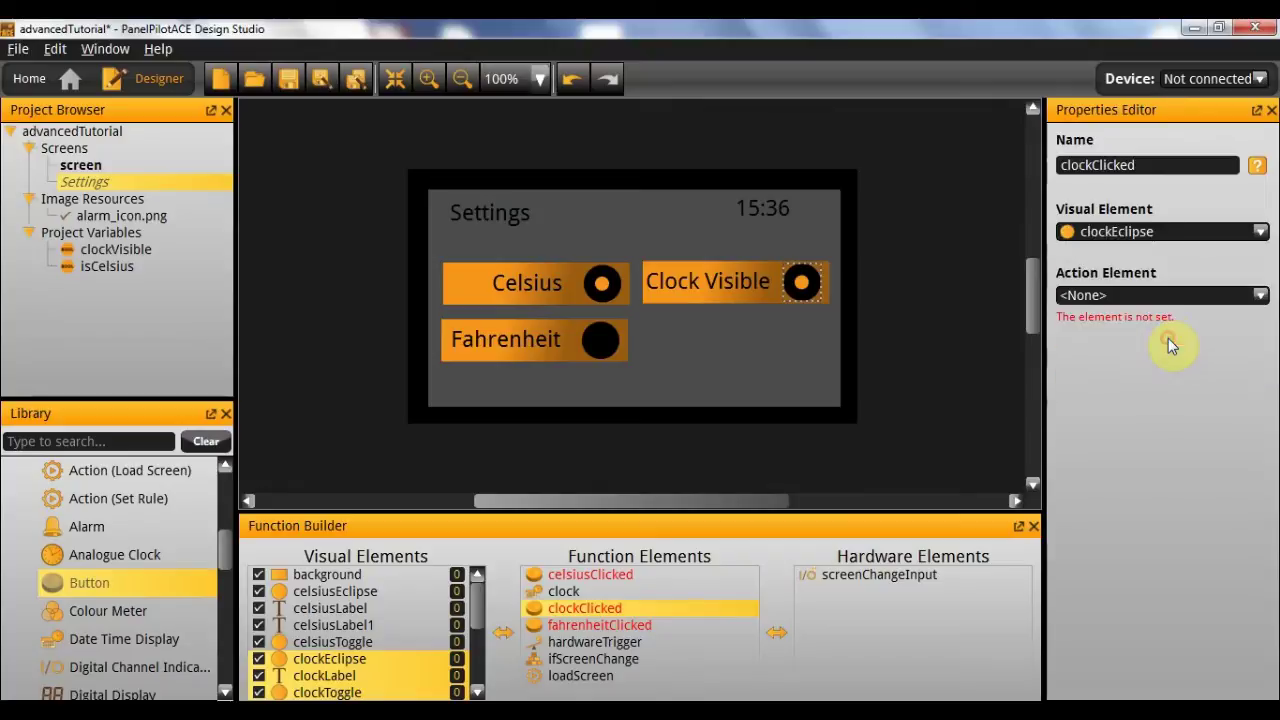
left_click(901, 409)
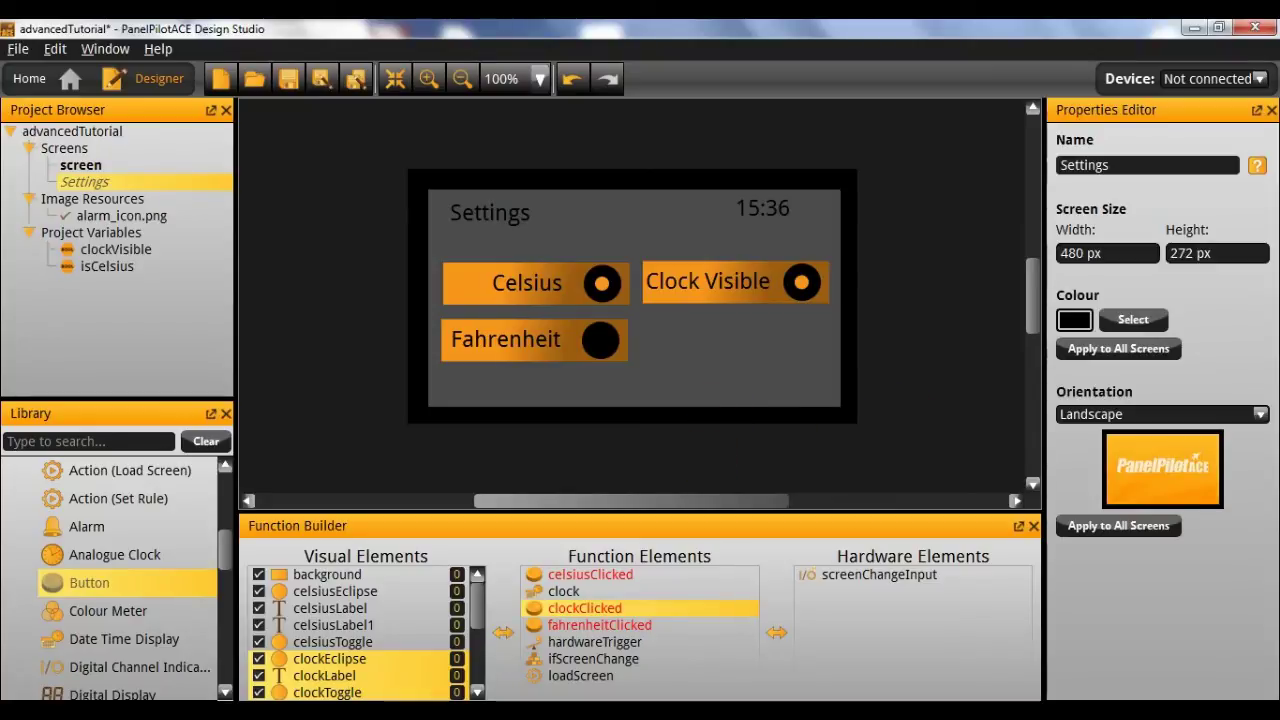
Add three Action (Set Rule) elements to the Settings screen's function elements
scroll(123, 559, "up", 3)
scroll(163, 563, "down", 1)
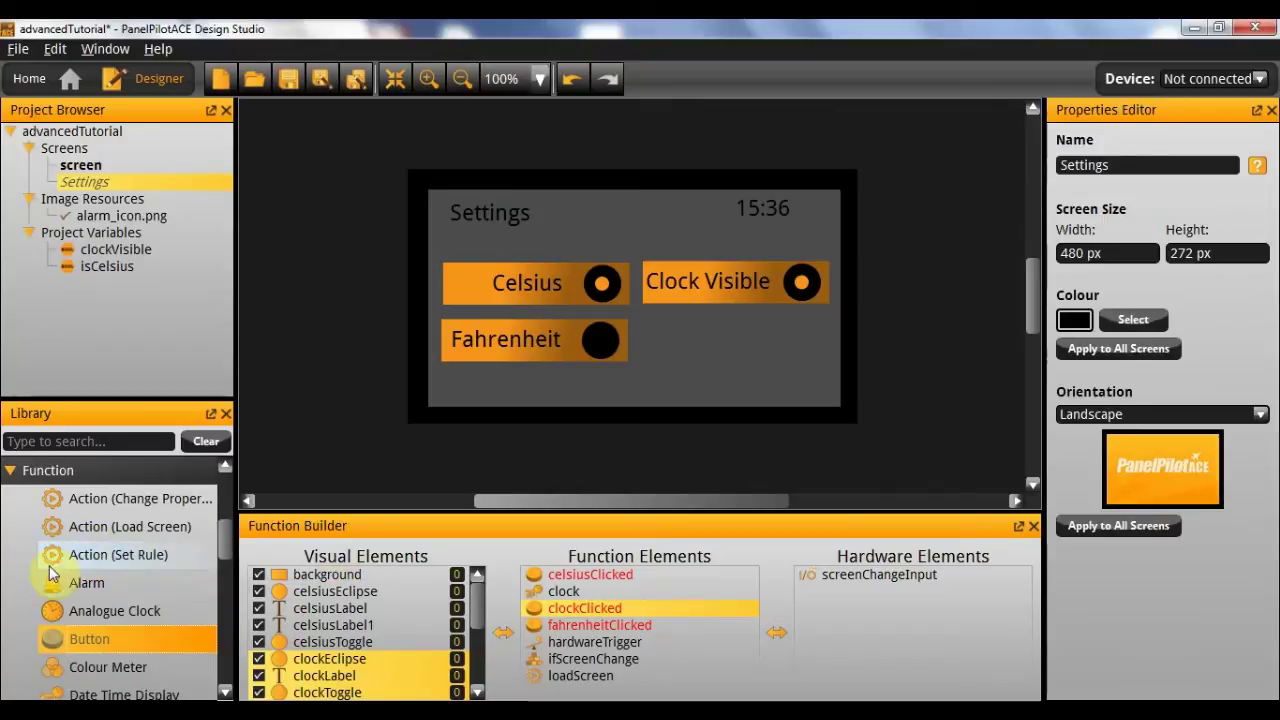
left_click_drag(100, 554, 624, 658)
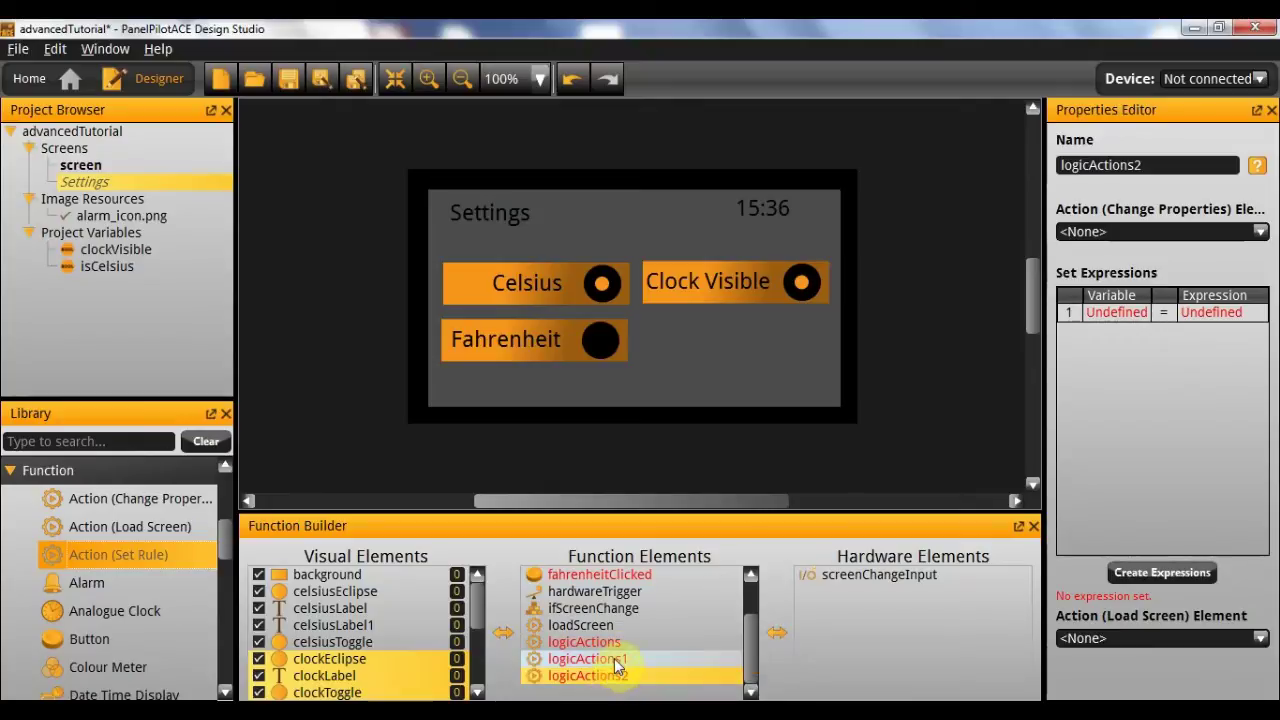
Delete the extra Set Rule actions logicActions1 and logicActions2, and open the properties of logicActions
left_click(614, 660)
left_click(637, 655)
left_click(796, 667)
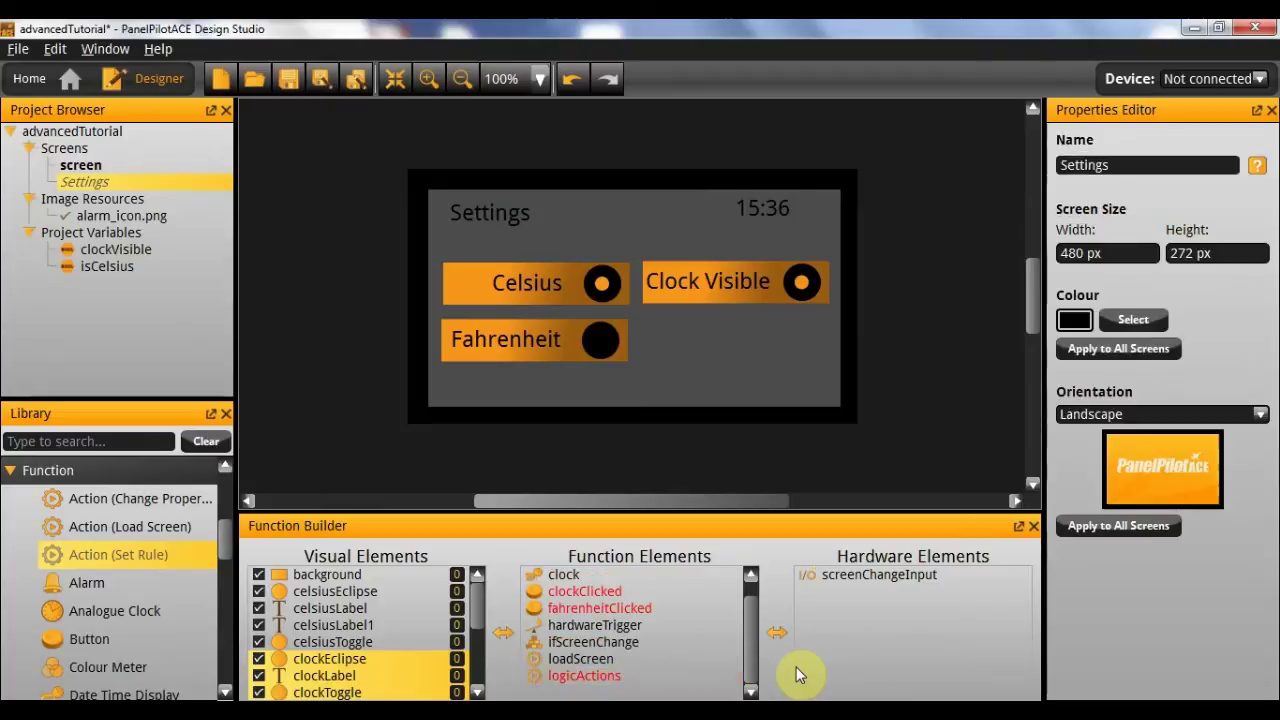
left_click(598, 676)
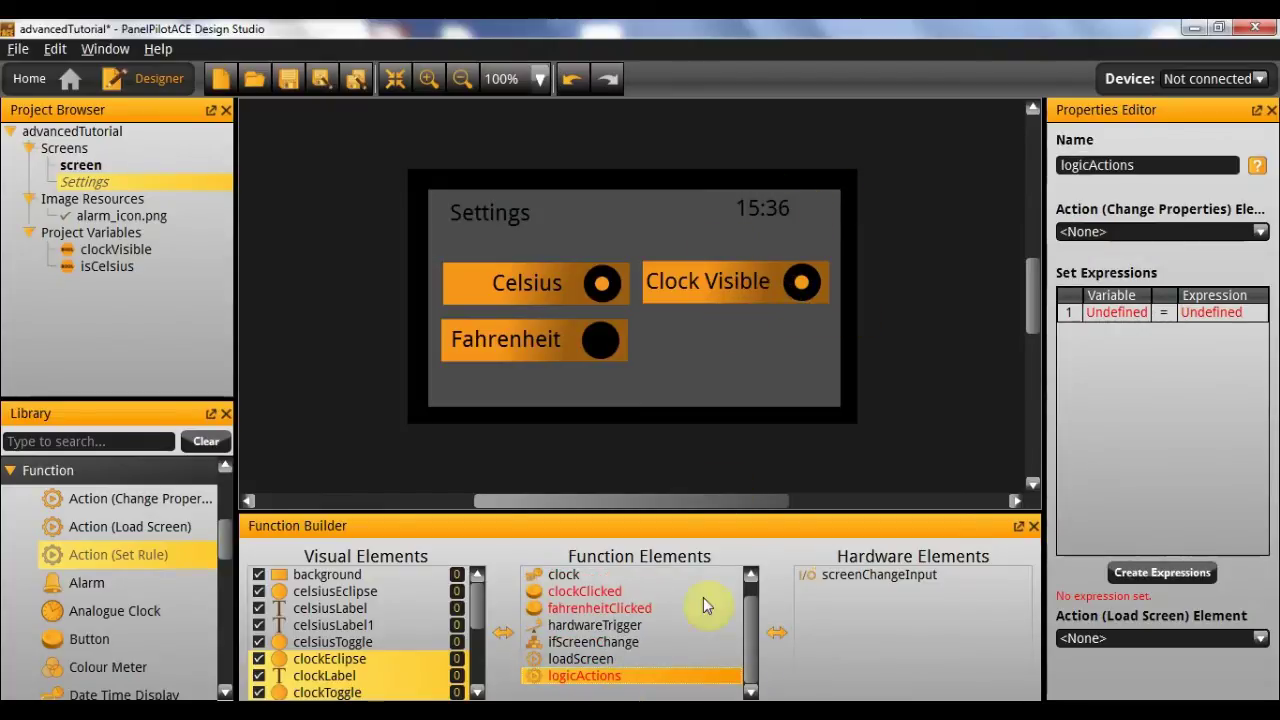
Rename the logicActions Set Rule action as setClockInvisible
double_click(1190, 161)
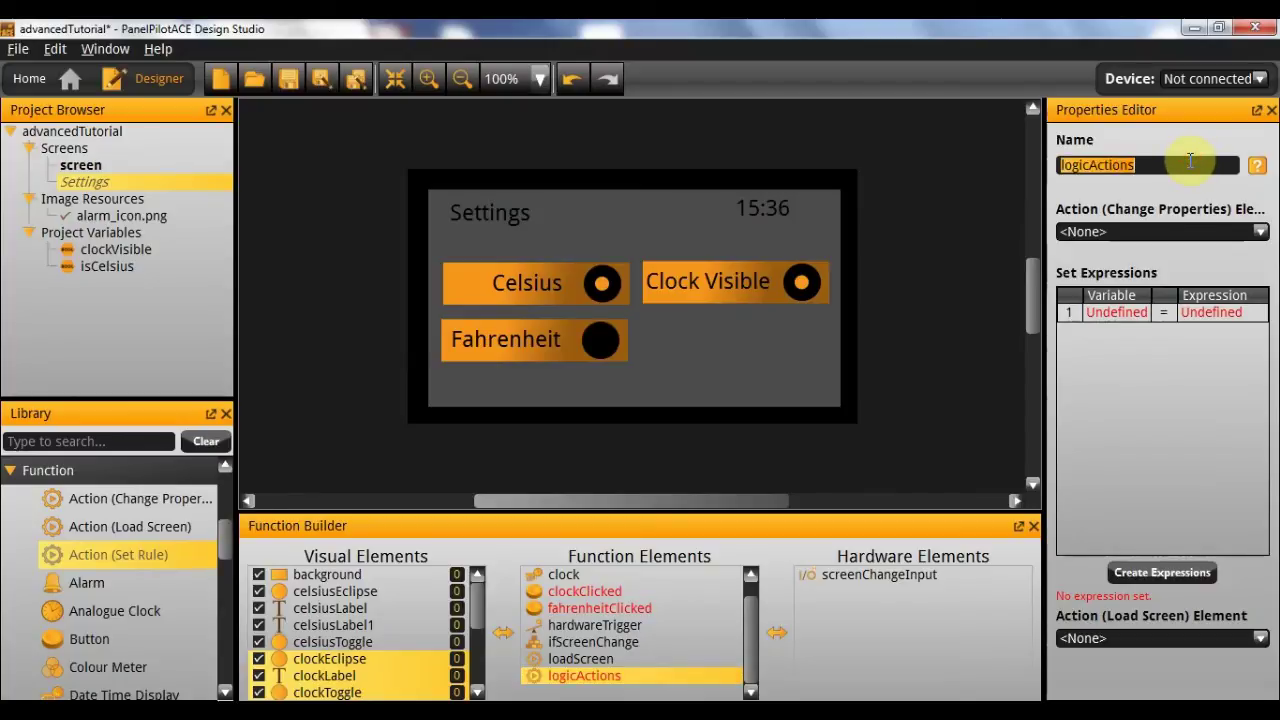
type("cl")
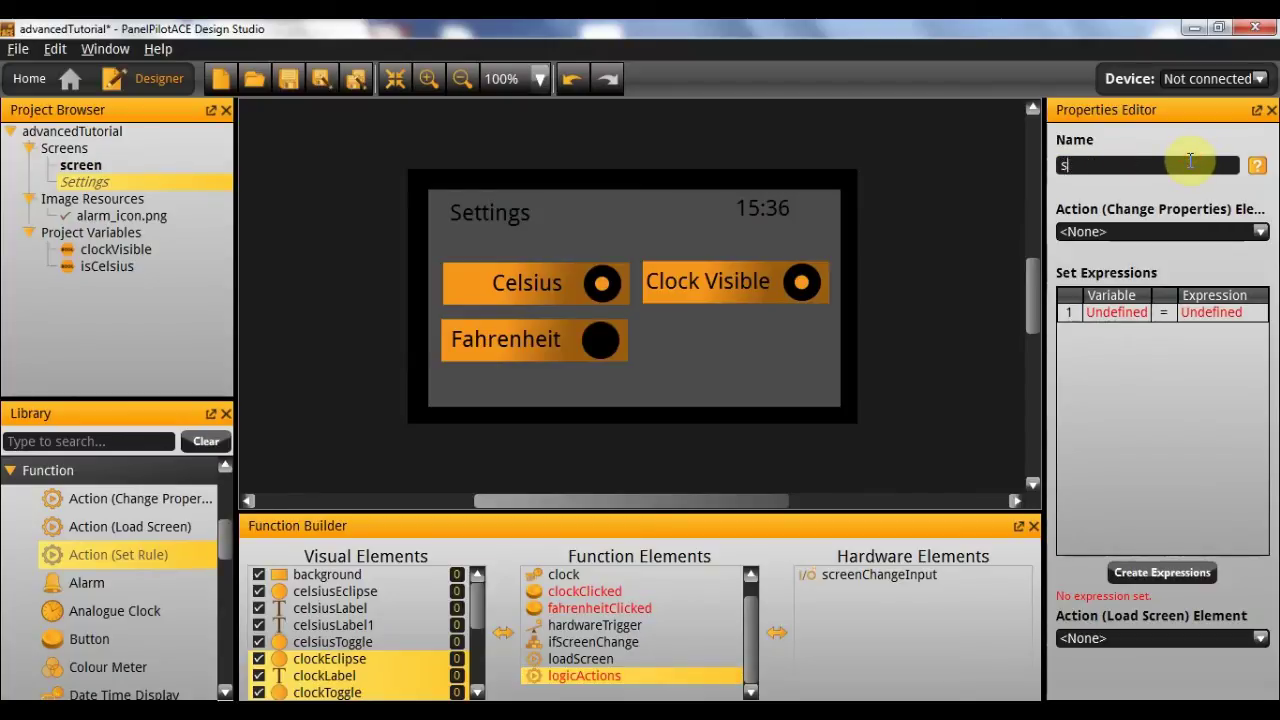
type("ockInvisible")
Create an expression in setClockInvisible that sets the clockVisible variable to the Boolean value false
left_click(1210, 313)
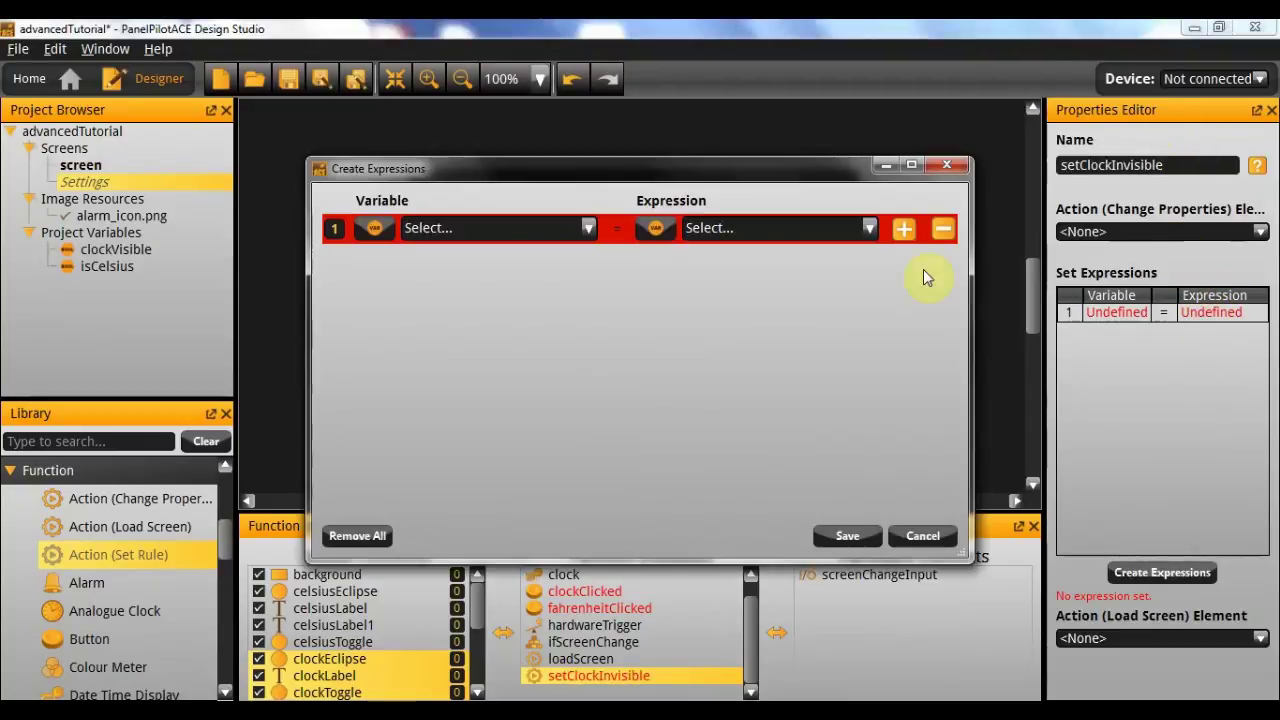
left_click(405, 228)
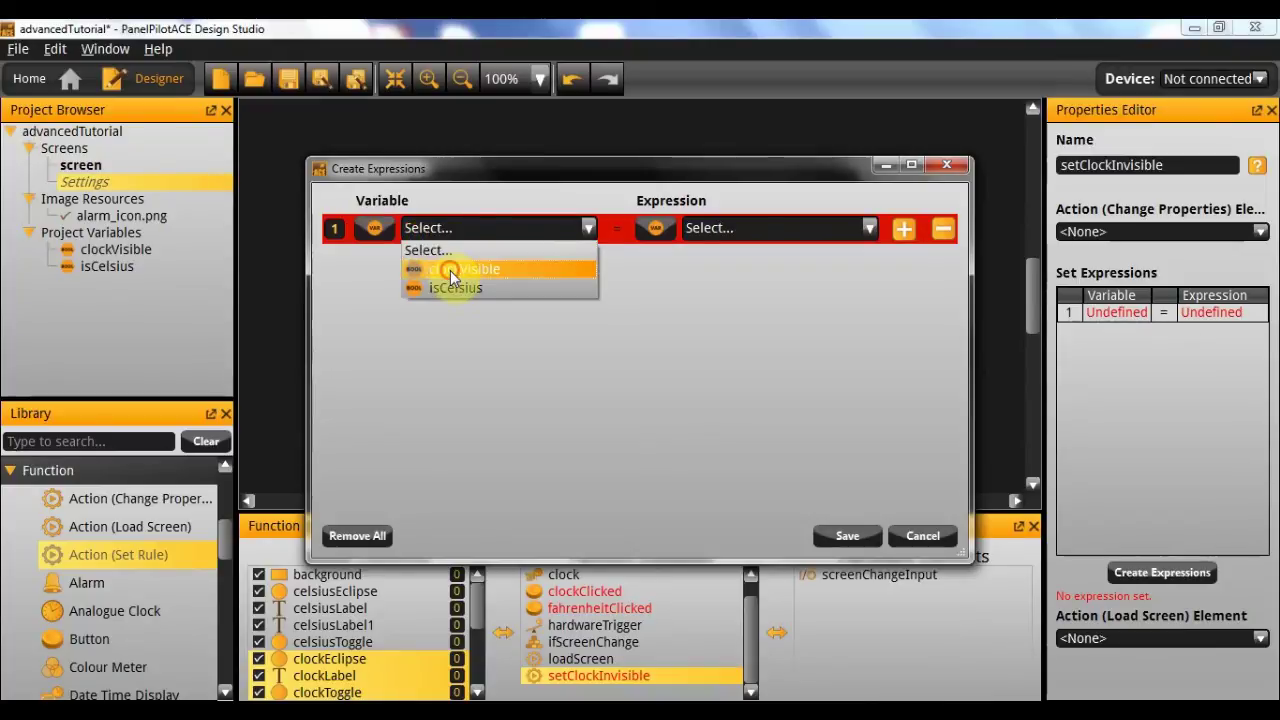
left_click(450, 270)
left_click(688, 227)
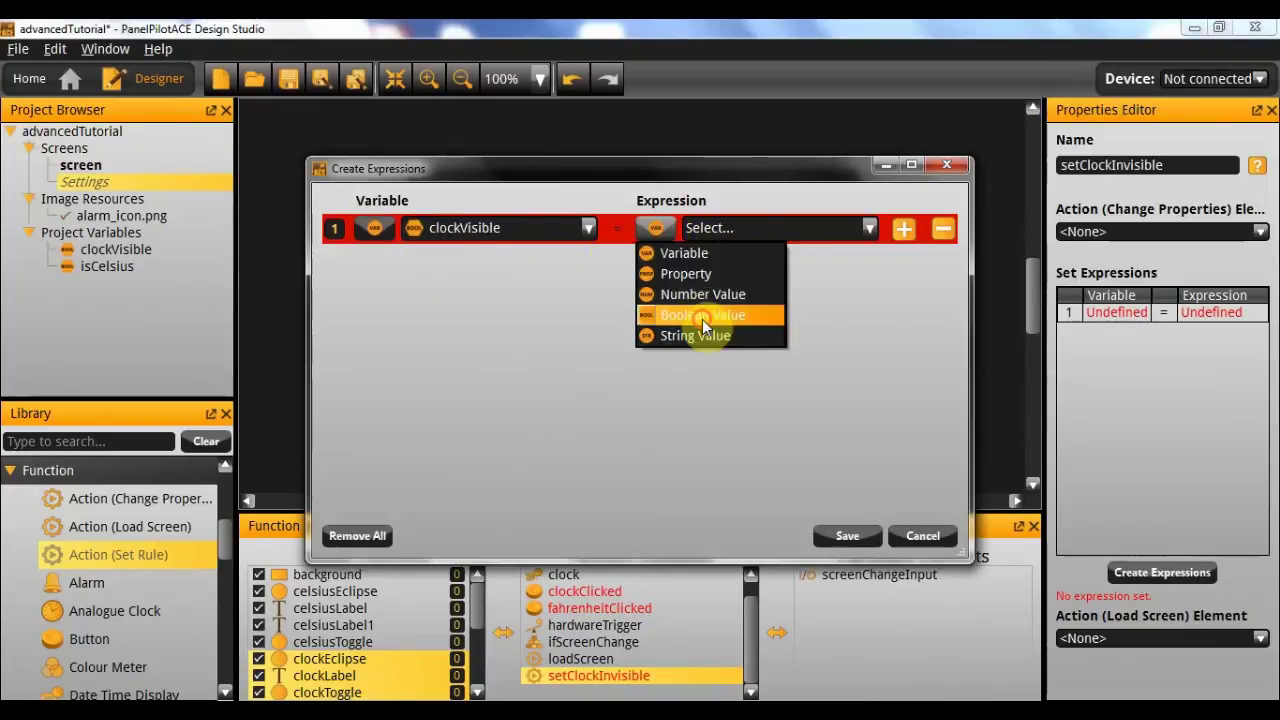
left_click(702, 316)
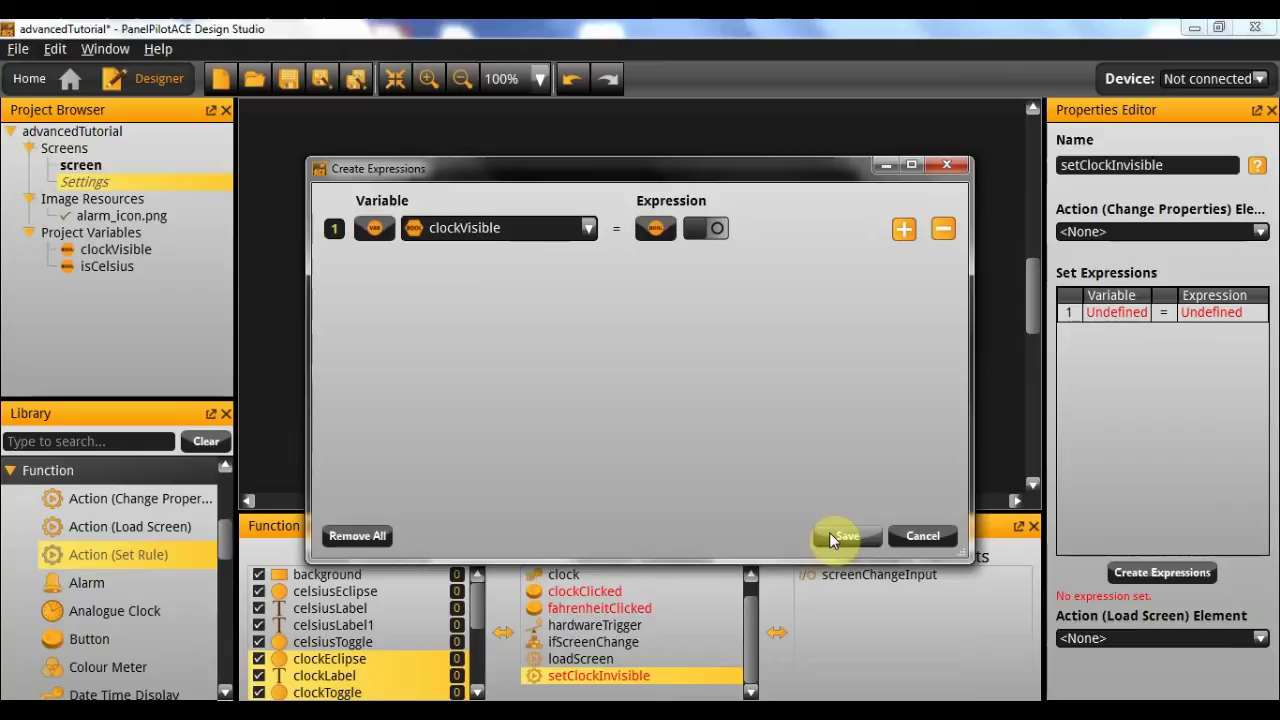
Add a second expression setting clockToggle's Visible property to Boolean false, and save the expressions of setClockInvisible
left_click(904, 229)
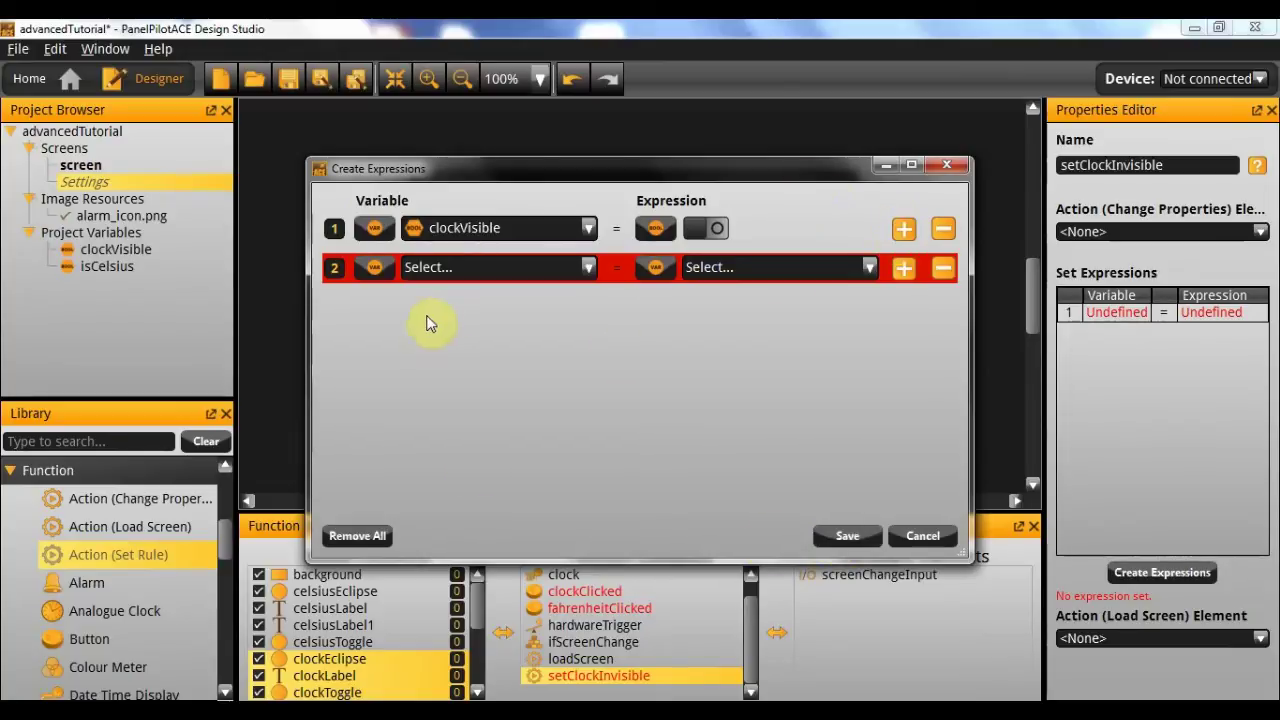
left_click(374, 267)
left_click(400, 312)
left_click(440, 268)
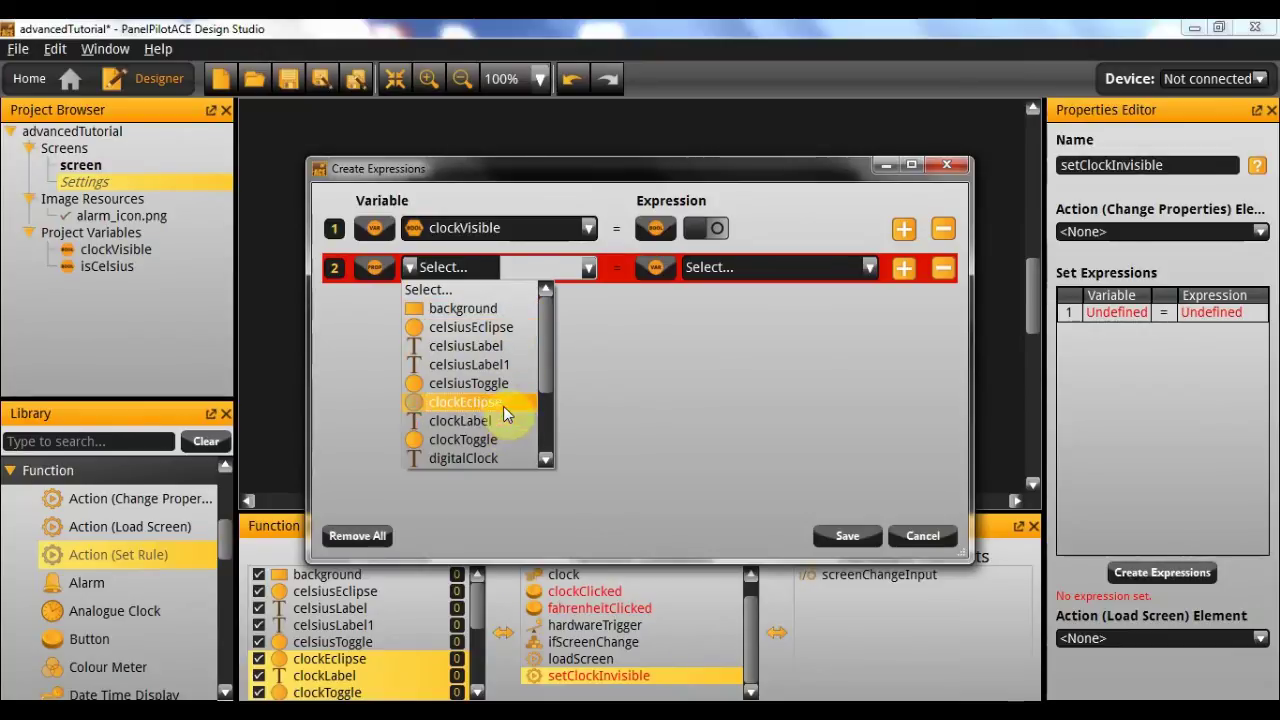
left_click(503, 441)
left_click(545, 268)
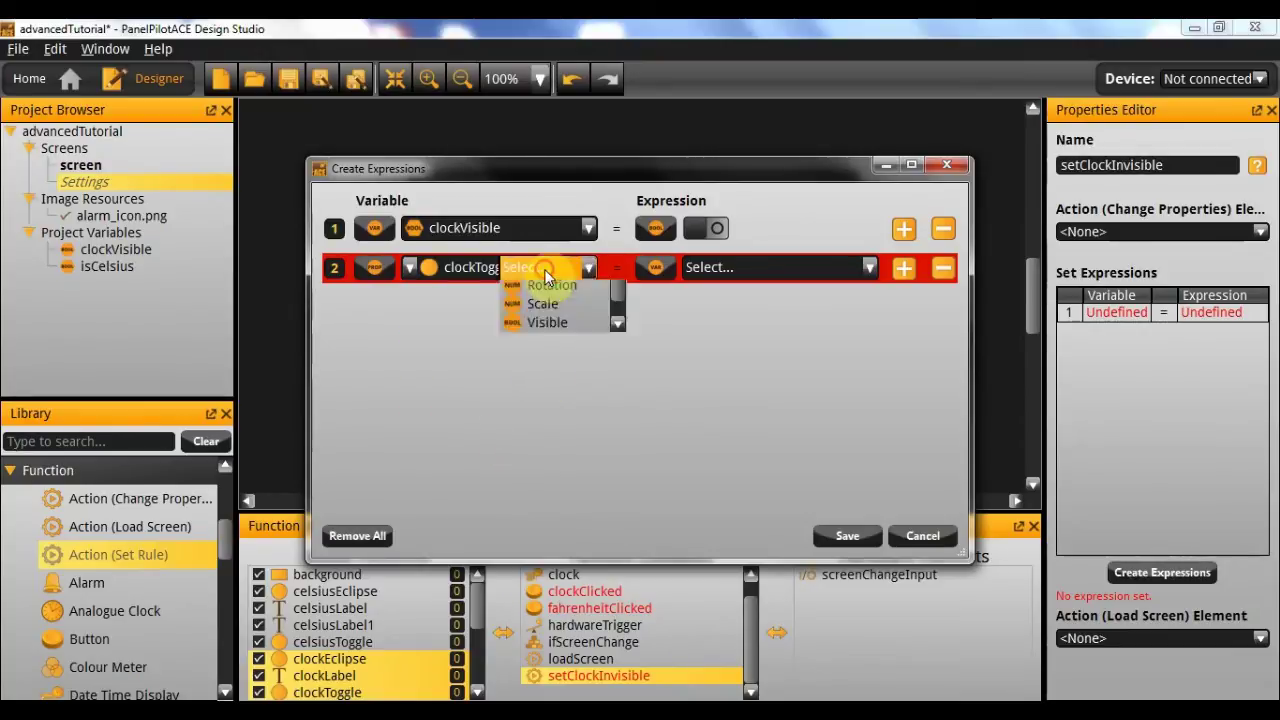
left_click(576, 457)
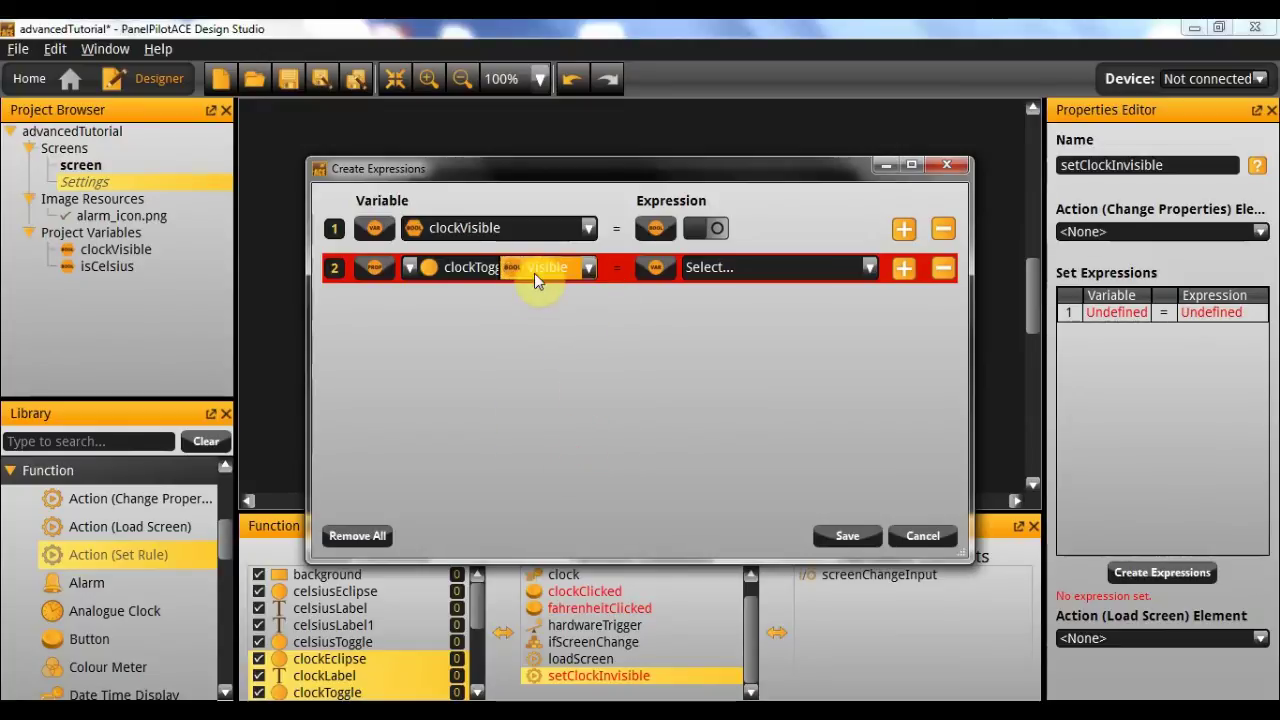
left_click(658, 267)
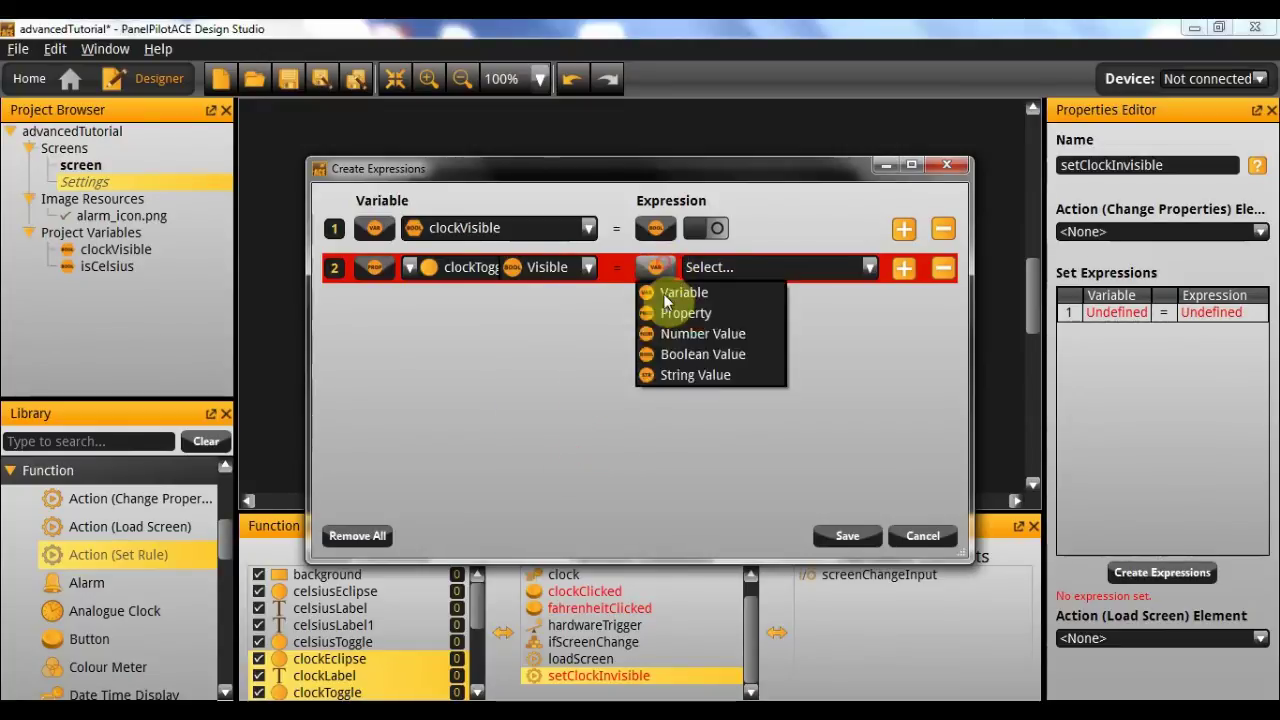
left_click(704, 354)
left_click(848, 535)
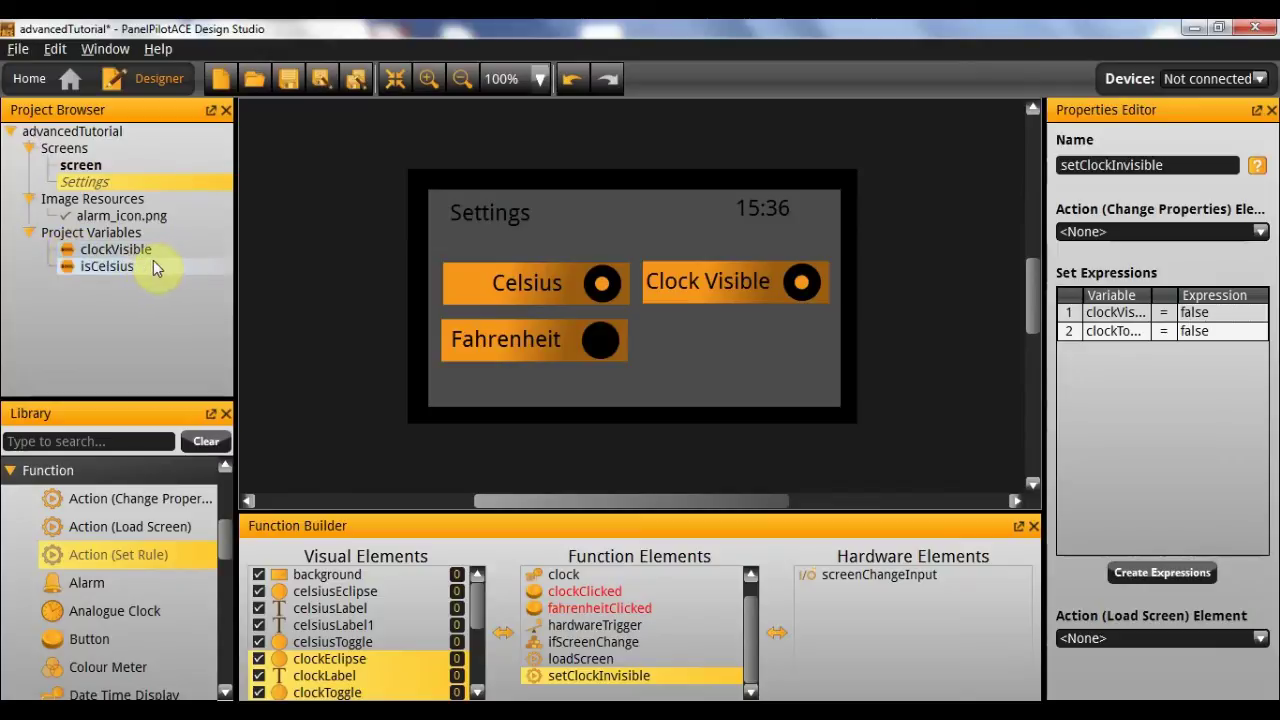
Add a third expression to setClockInvisible that sets digitalClock's Visible property to Boolean false, and save it
double_click(1136, 332)
left_click(901, 269)
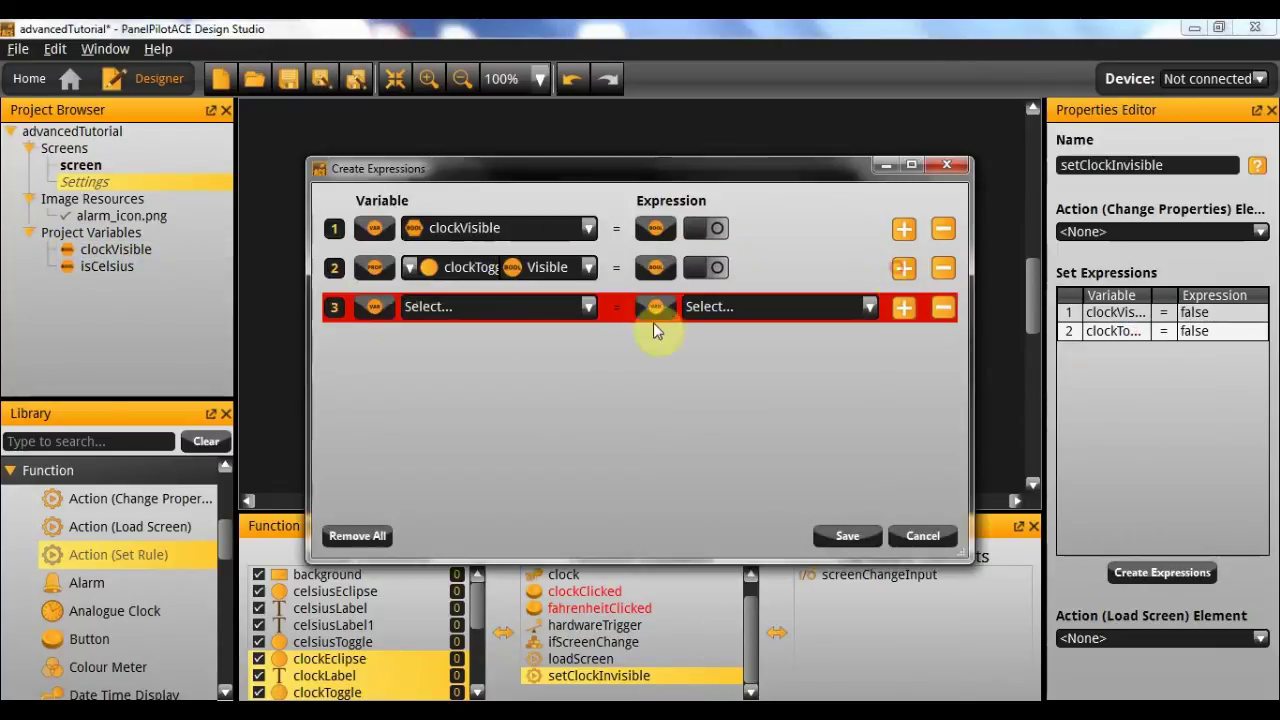
left_click(365, 305)
left_click(415, 356)
left_click(425, 310)
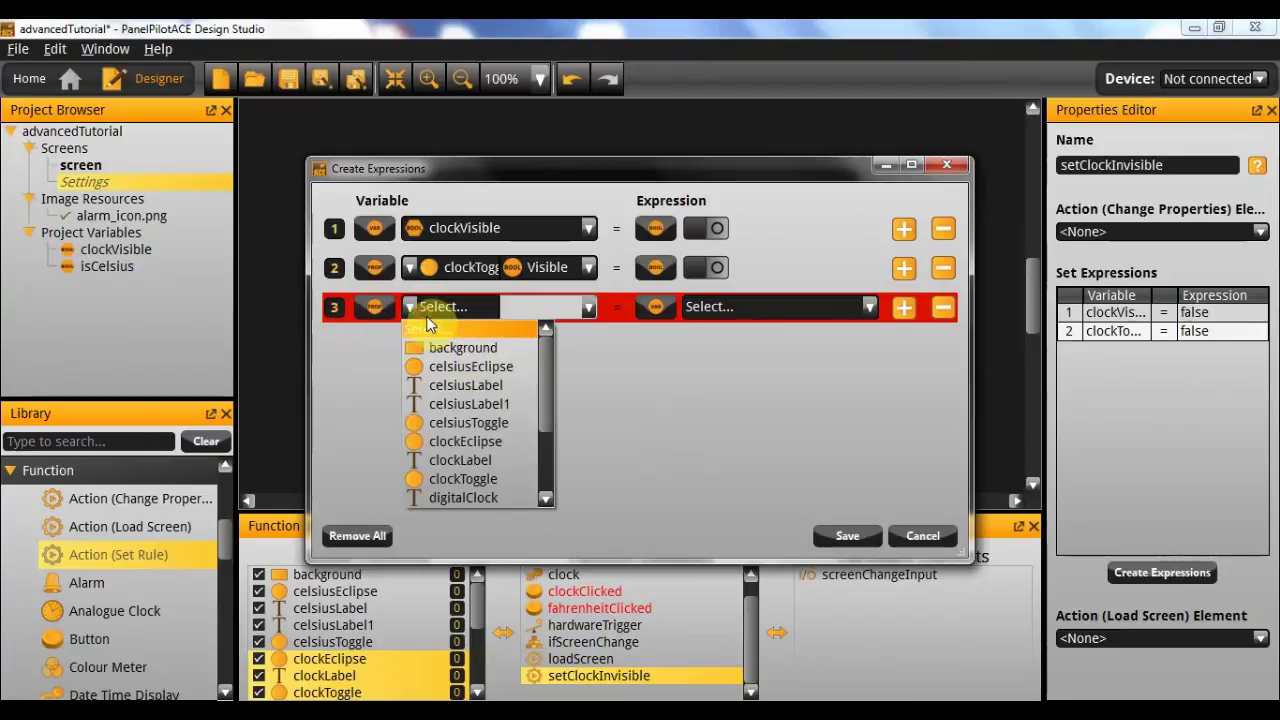
left_click(503, 495)
scroll(560, 470, "down", 1)
scroll(557, 474, "down", 3)
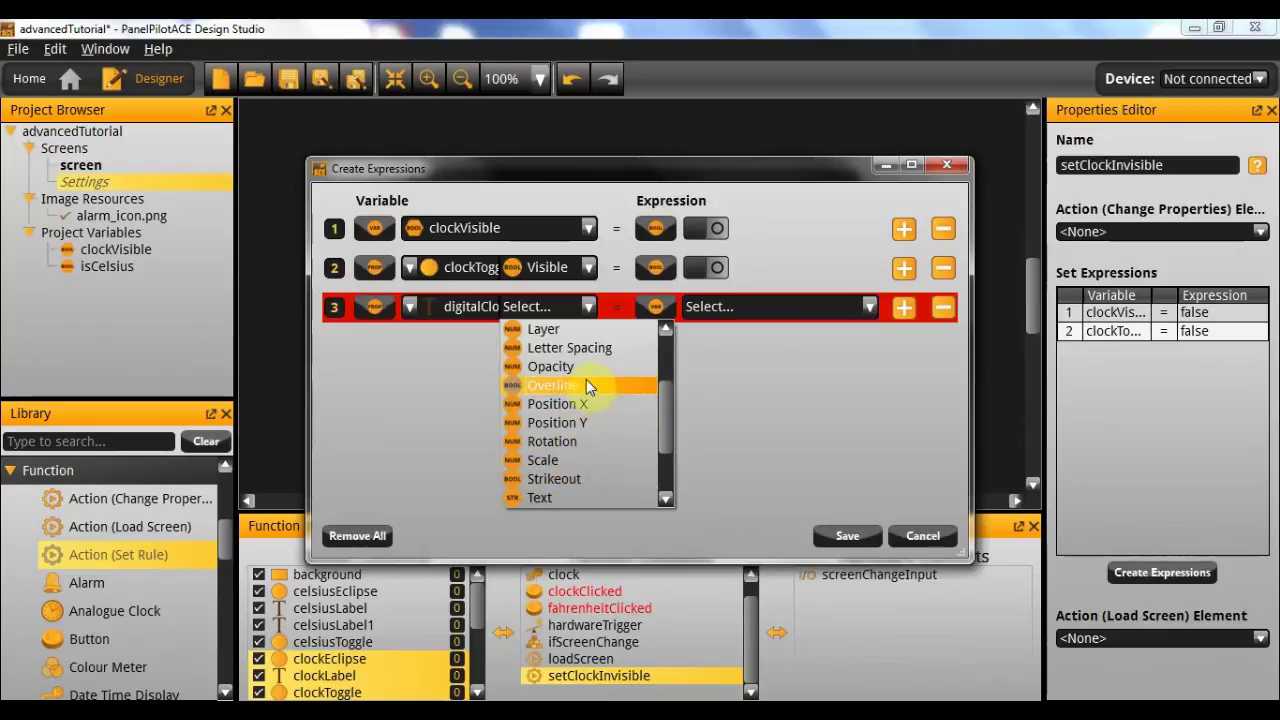
left_click(575, 480)
left_click(655, 306)
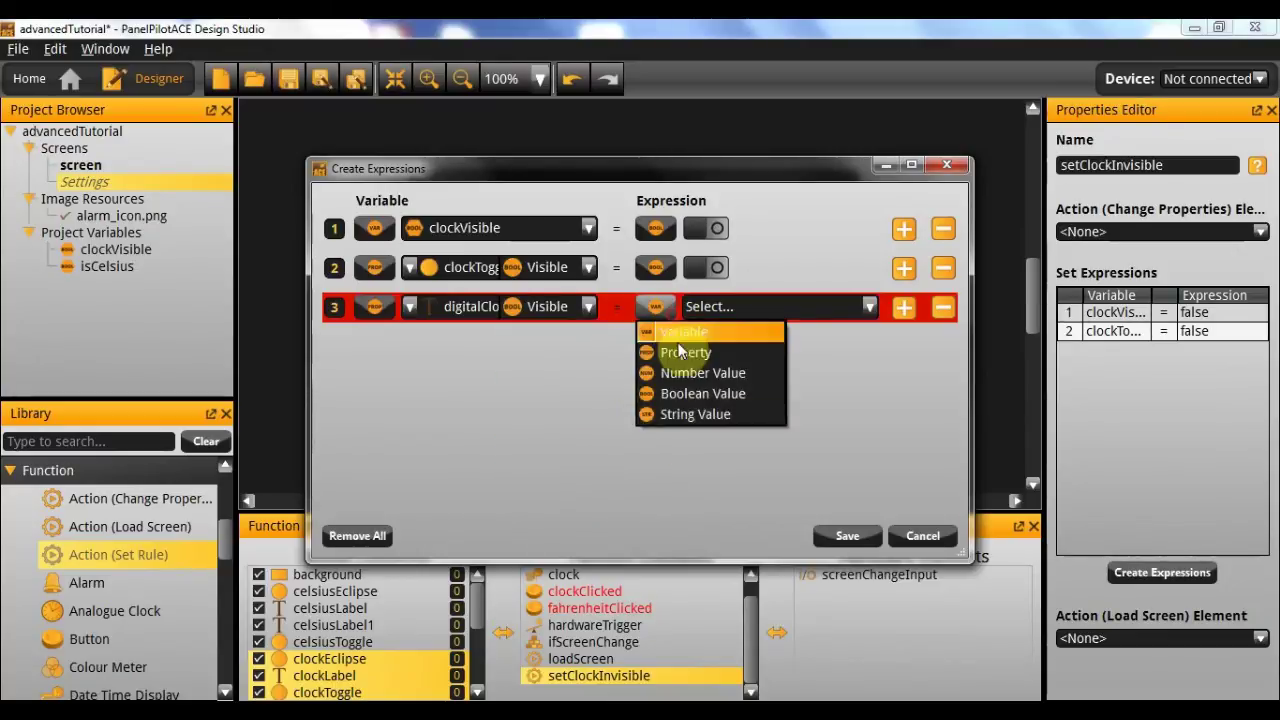
left_click(702, 394)
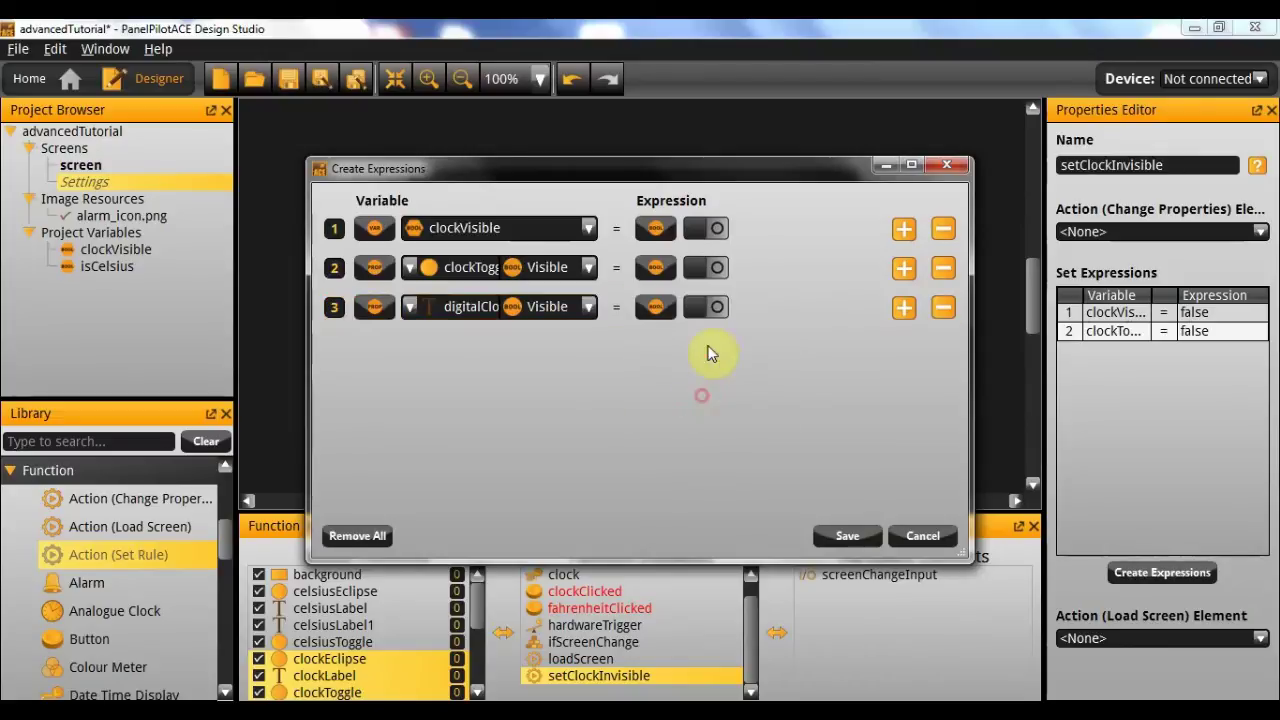
left_click(849, 537)
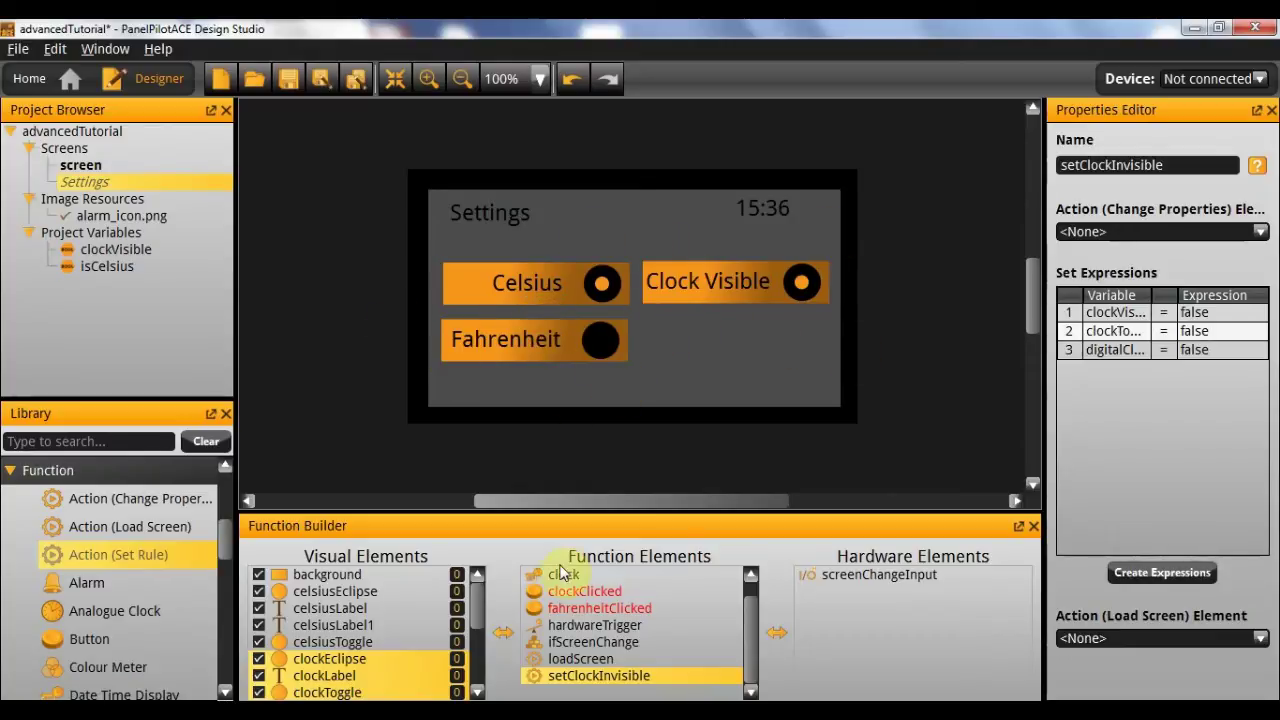
Add another Action (Set Rule) to the function elements and name it setClockVisible
left_click_drag(157, 545, 700, 666)
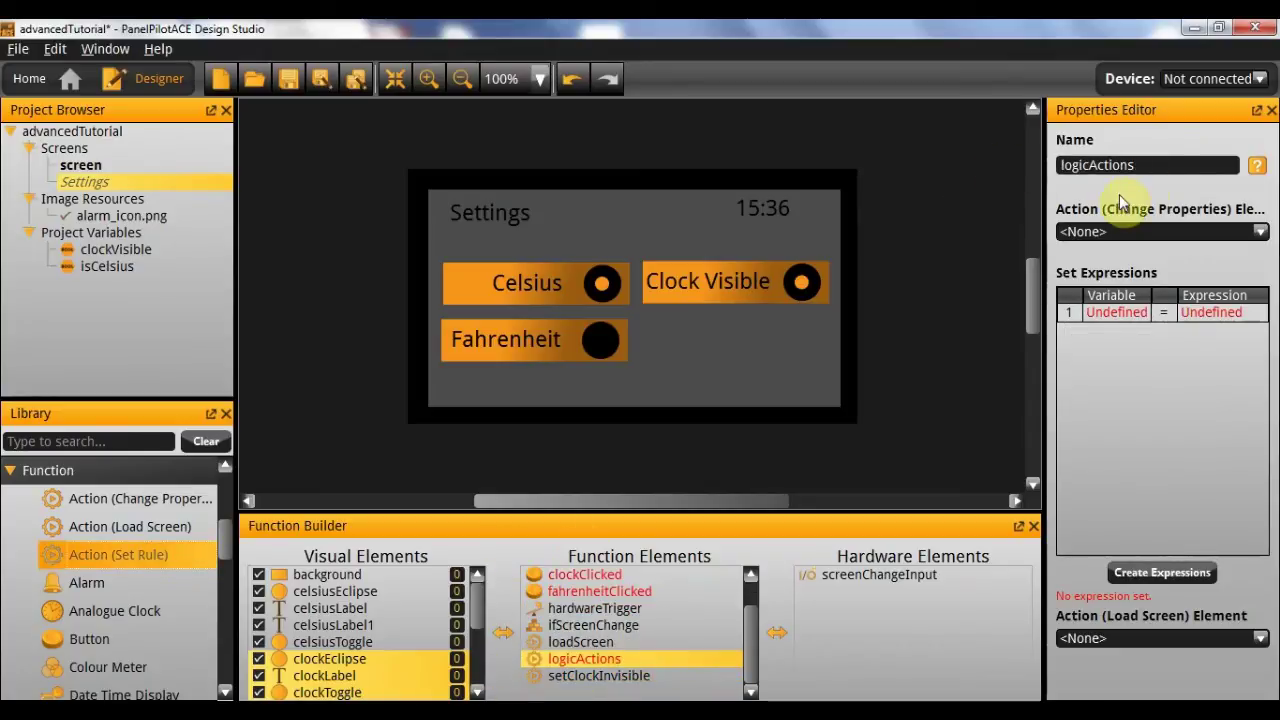
double_click(1160, 166)
type("setCl")
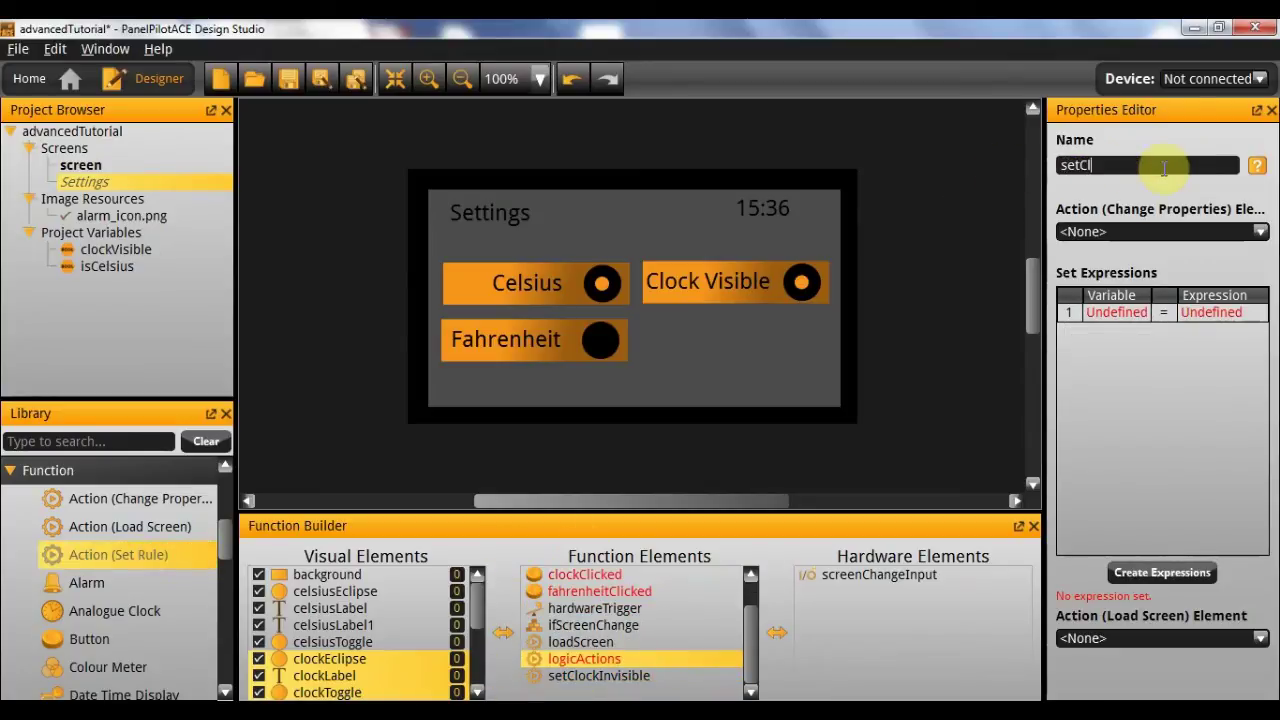
type("ockVisible")
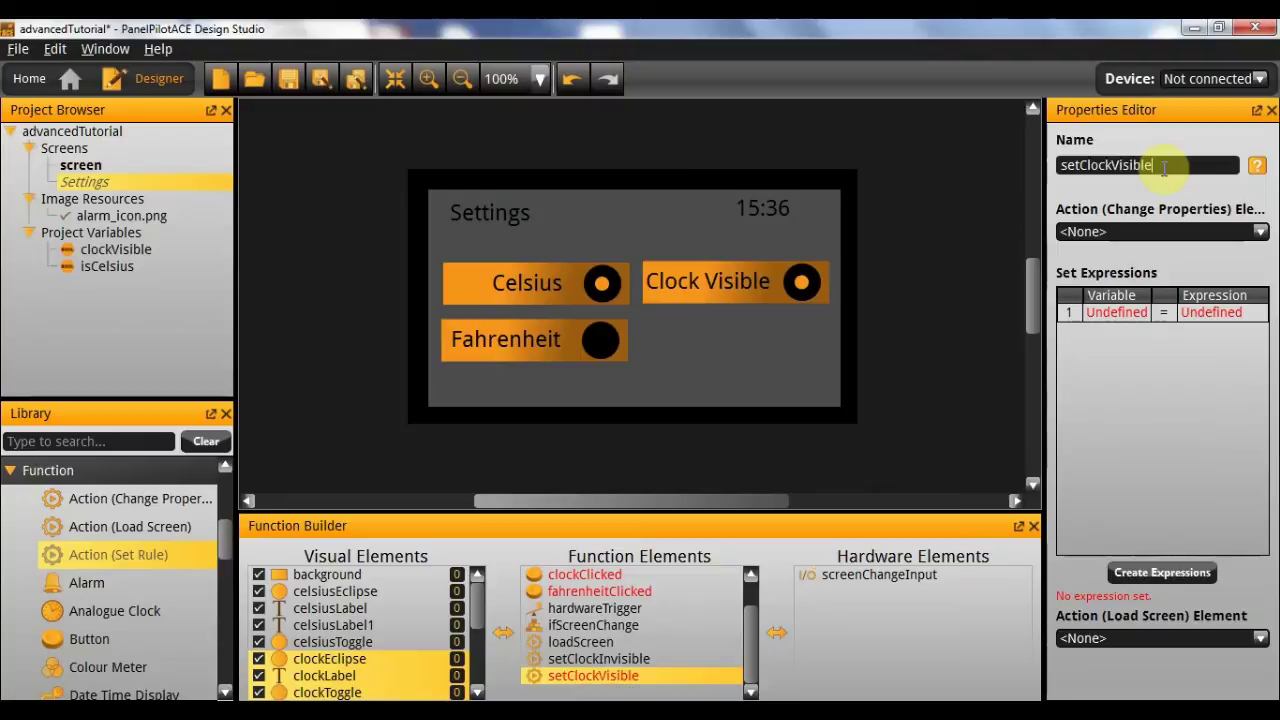
Create an expression in setClockVisible that sets the clockVisible variable to the Boolean value true
double_click(1123, 311)
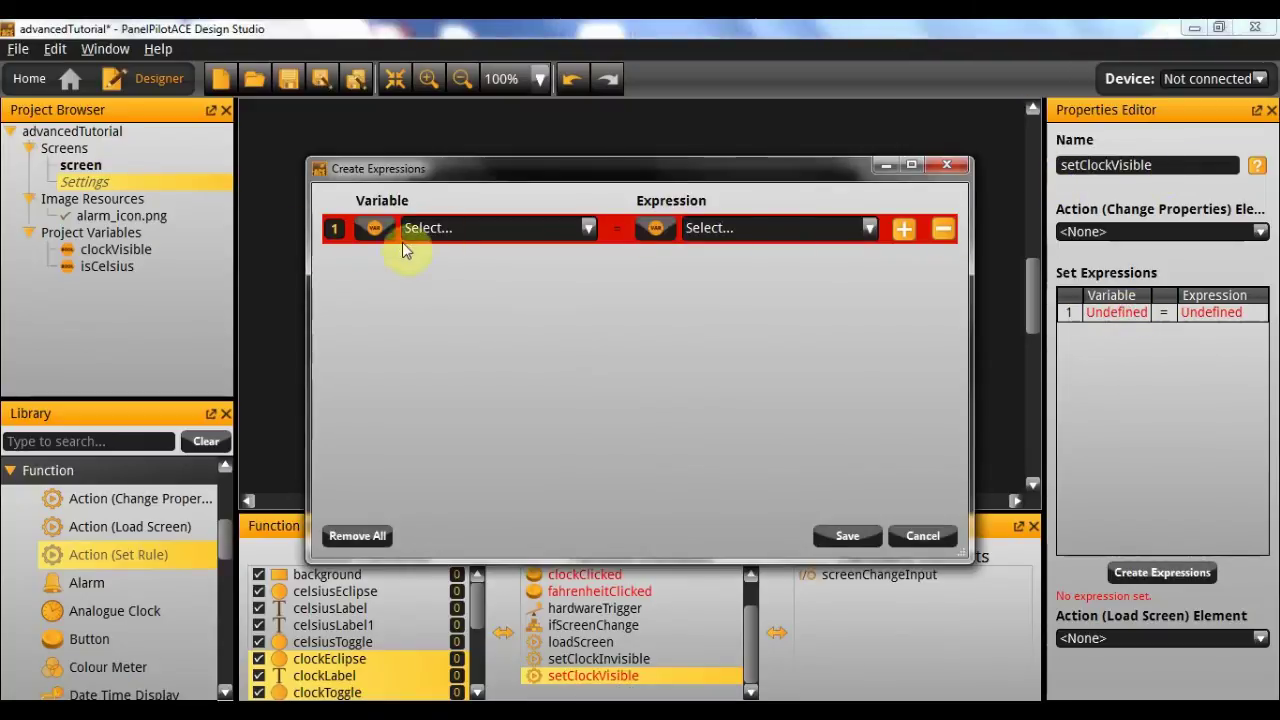
left_click(457, 228)
left_click(470, 269)
left_click(656, 228)
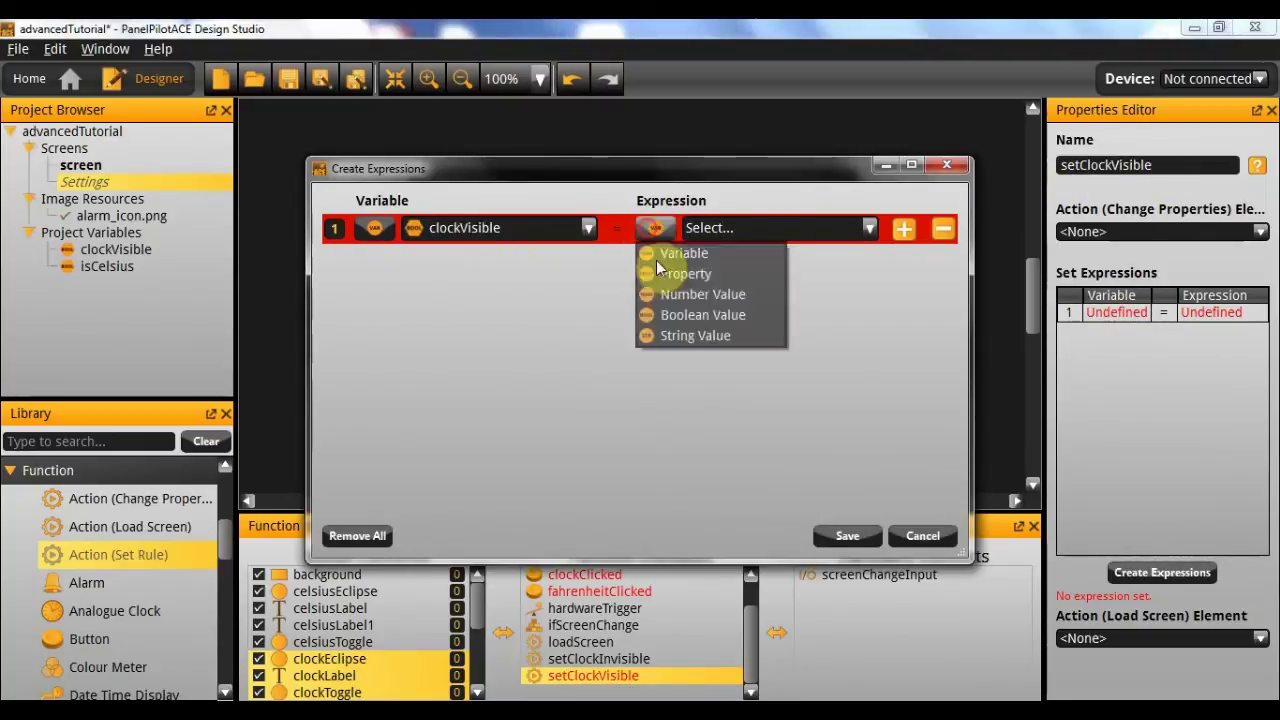
left_click(700, 314)
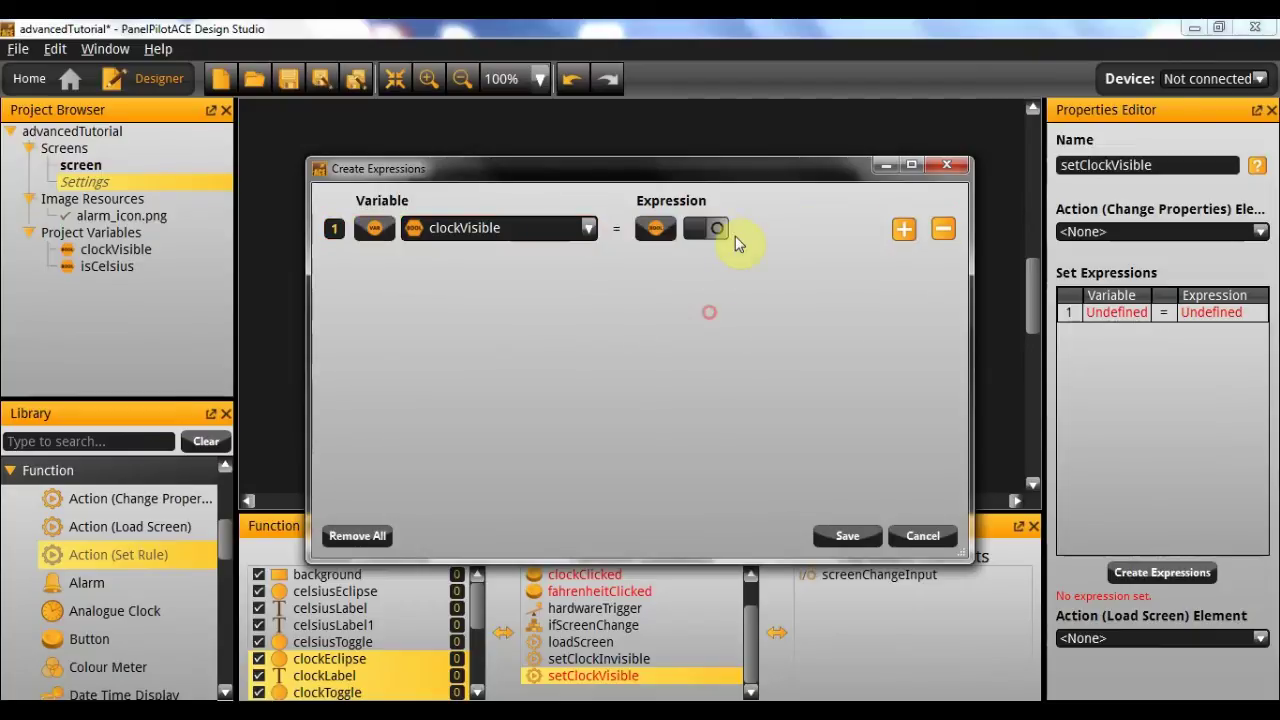
Add a second expression to setClockVisible that sets clockToggle's Visible property to Boolean true
left_click(900, 230)
left_click(374, 267)
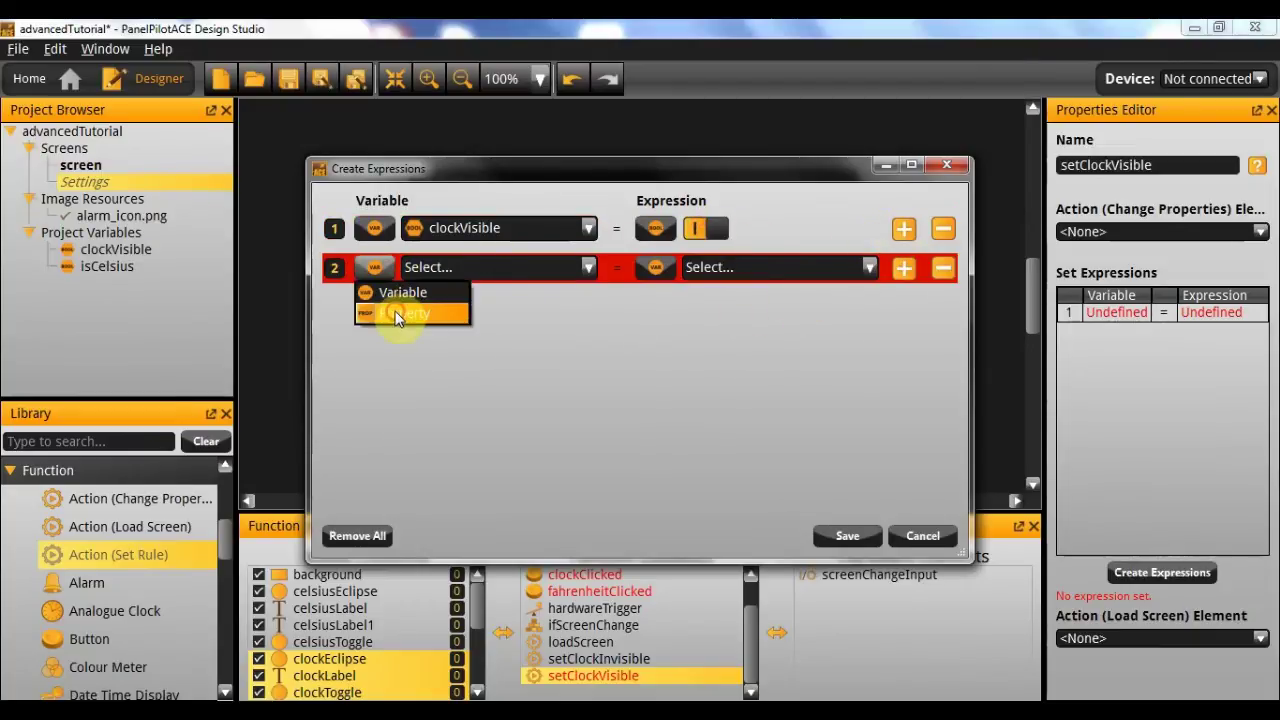
left_click(400, 312)
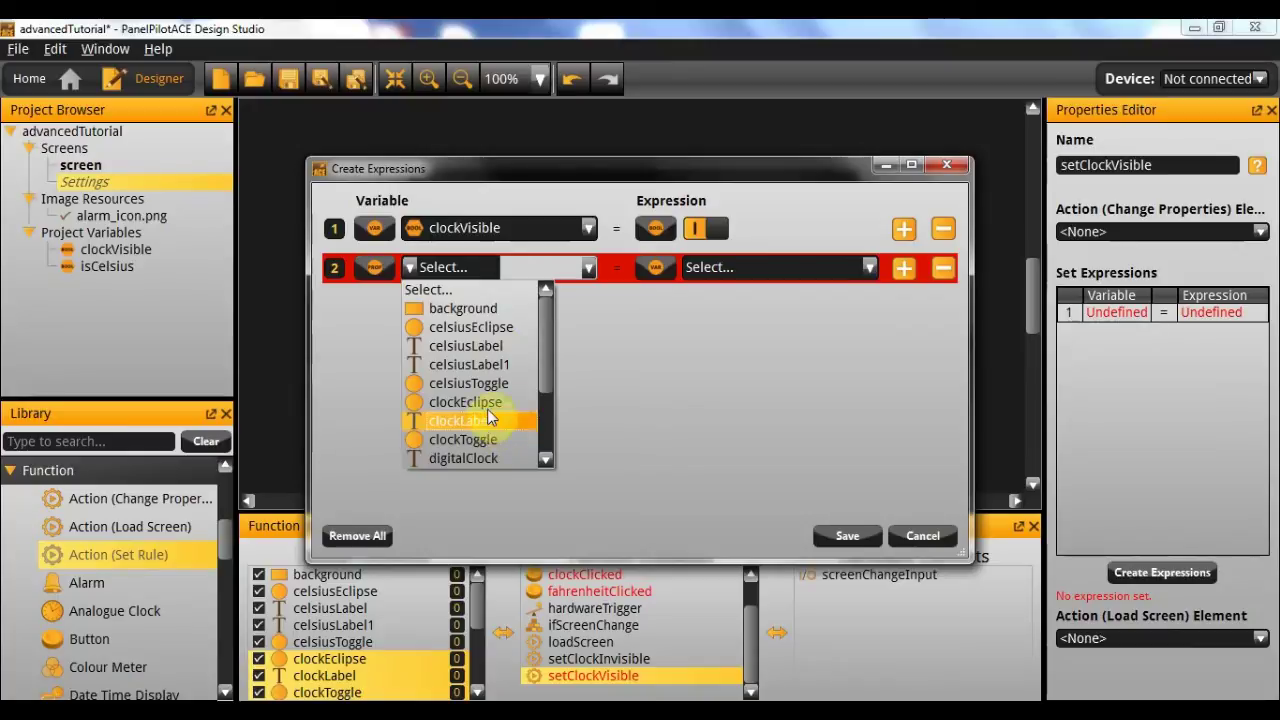
left_click(500, 441)
left_click(547, 268)
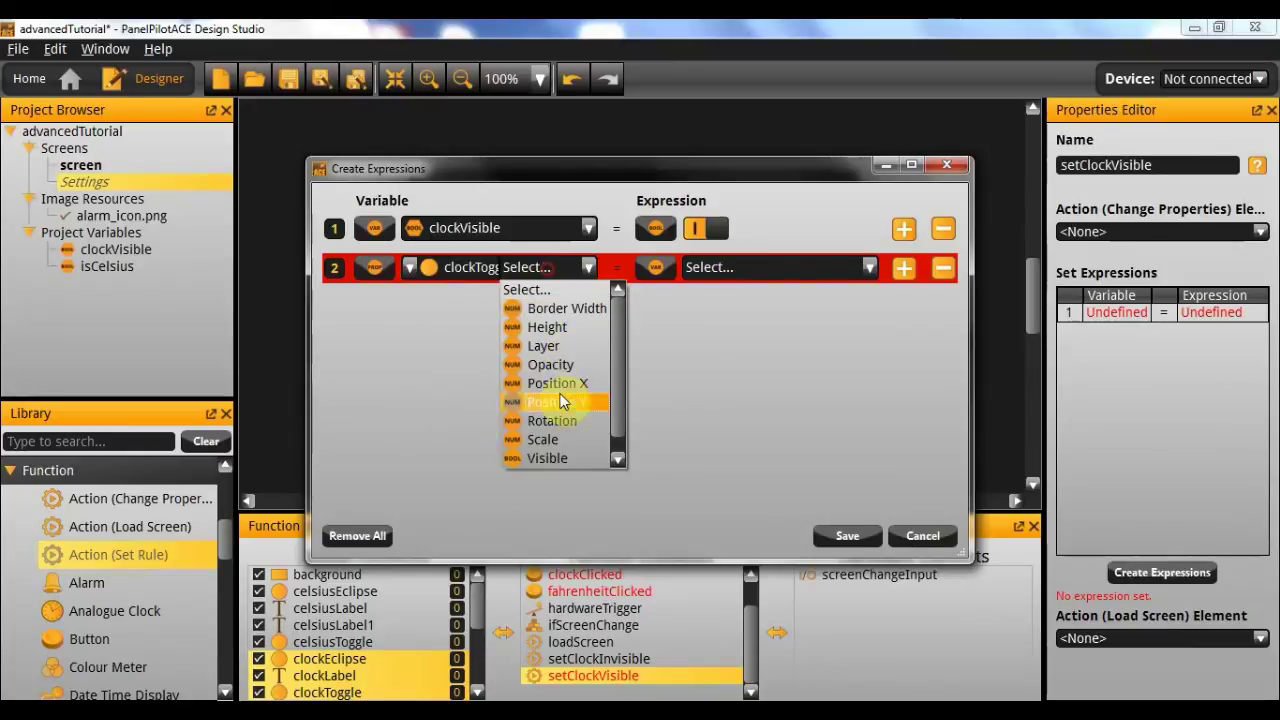
left_click(546, 458)
left_click(656, 268)
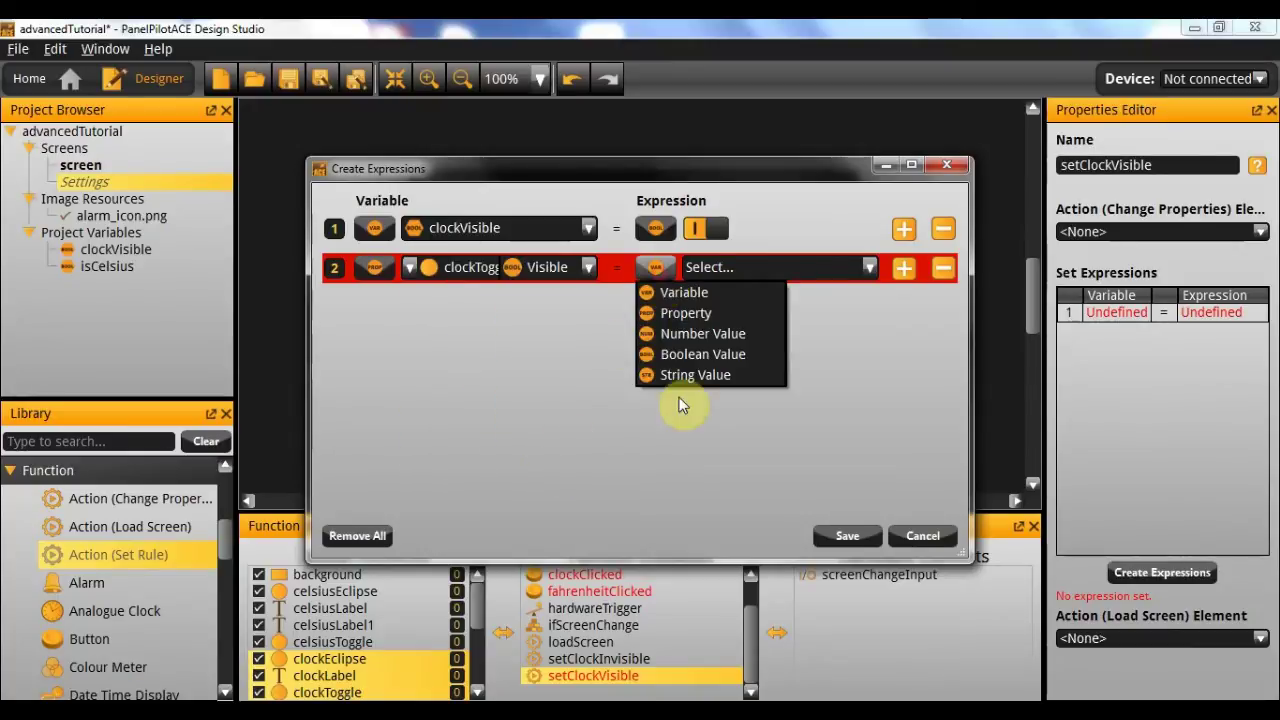
left_click(702, 357)
left_click(703, 268)
Add a third expression setting digitalClock's Visible property to Boolean true, and save the expressions of setClockVisible
left_click(904, 268)
left_click(375, 306)
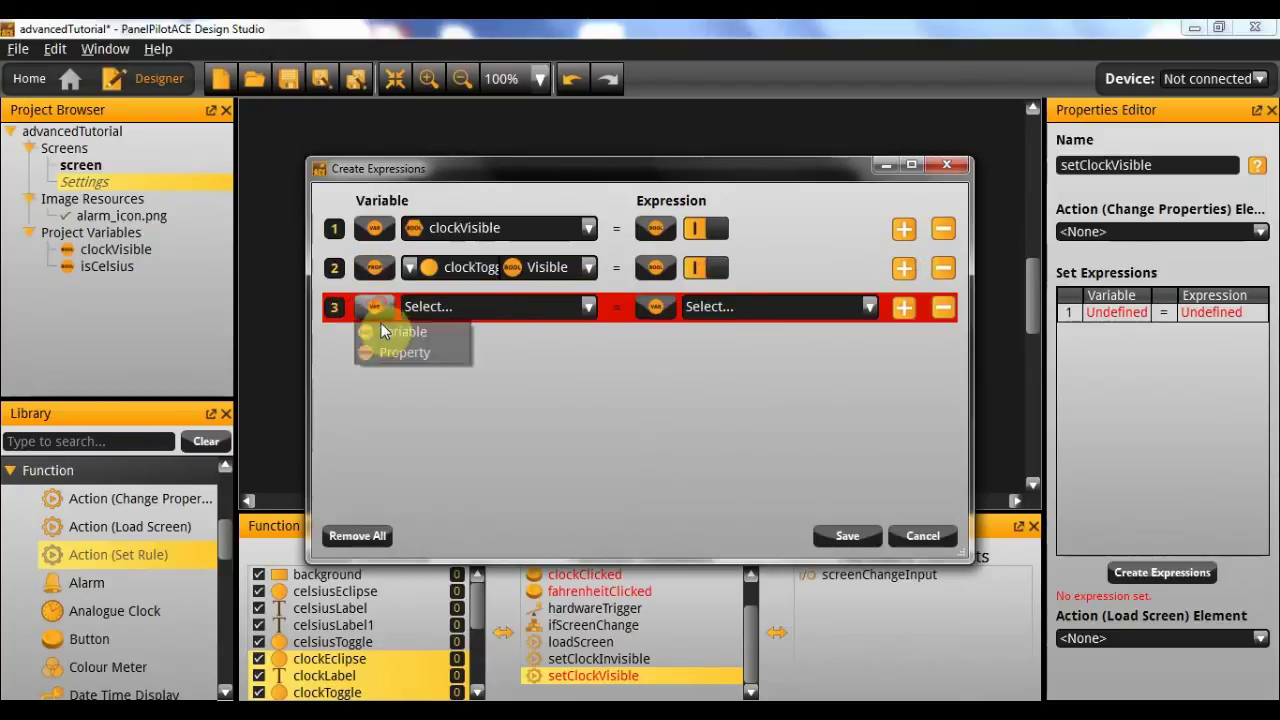
left_click(408, 353)
left_click(441, 310)
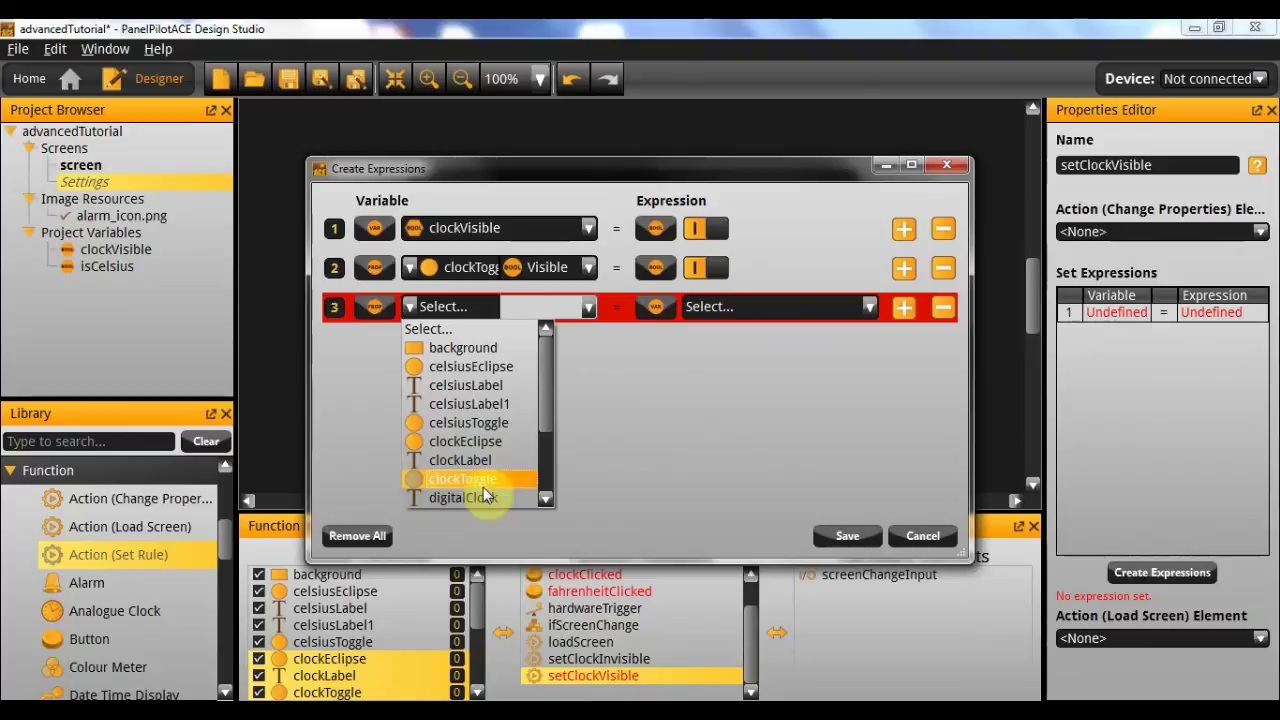
left_click(489, 496)
left_click(523, 306)
scroll(570, 420, "down", 4)
left_click(568, 478)
left_click(664, 312)
left_click(703, 396)
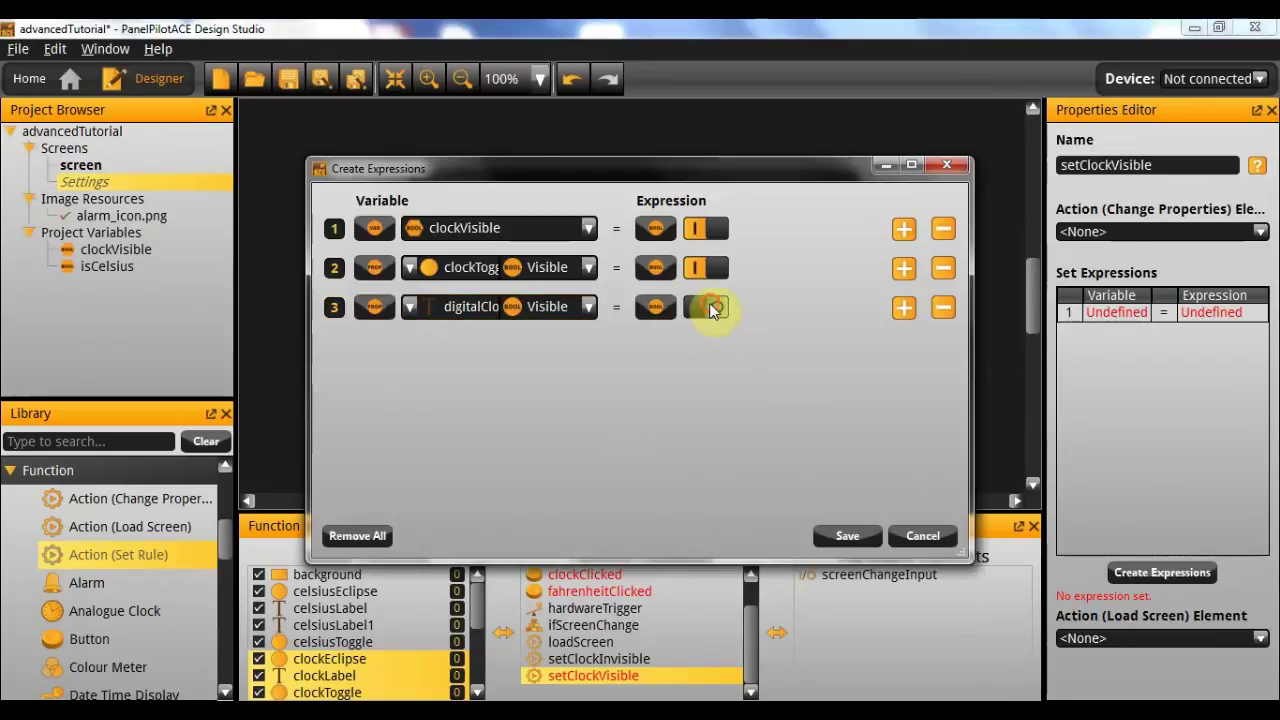
left_click(849, 535)
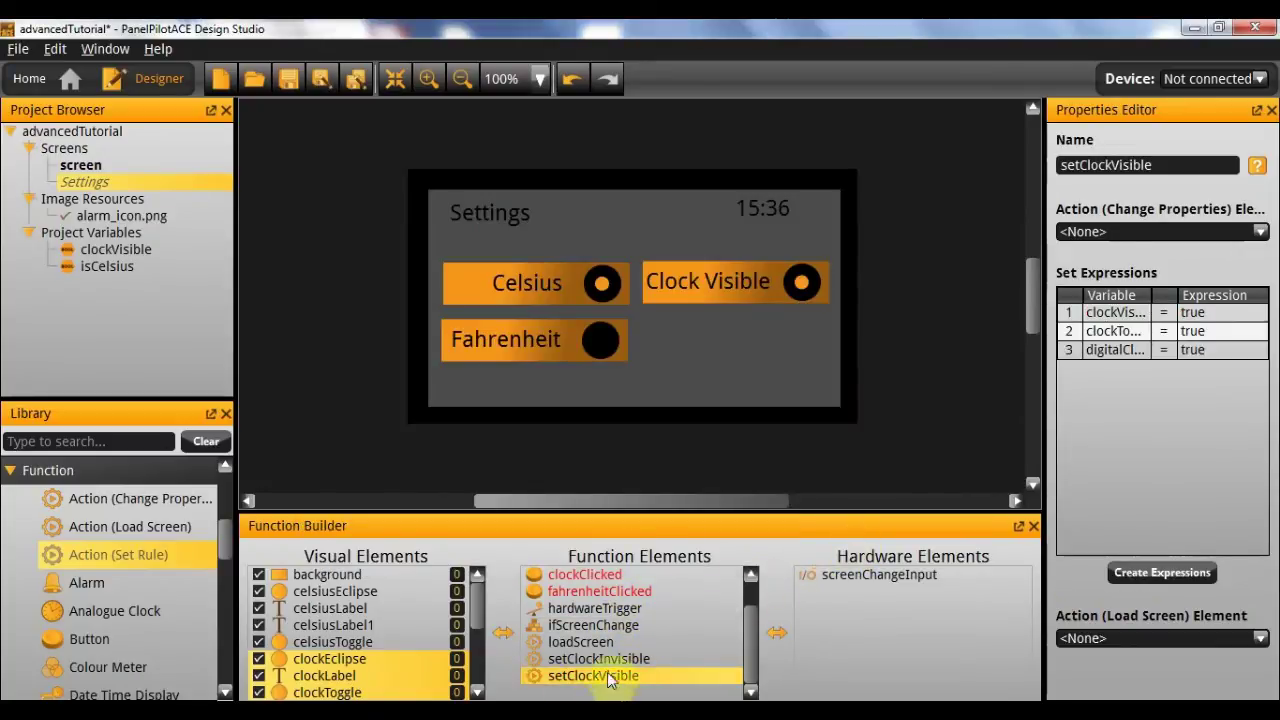
Add two more Action (Set Rule) elements to the function elements and rename logicActions as setCelsius
left_click_drag(186, 554, 590, 651)
left_click_drag(129, 553, 618, 660)
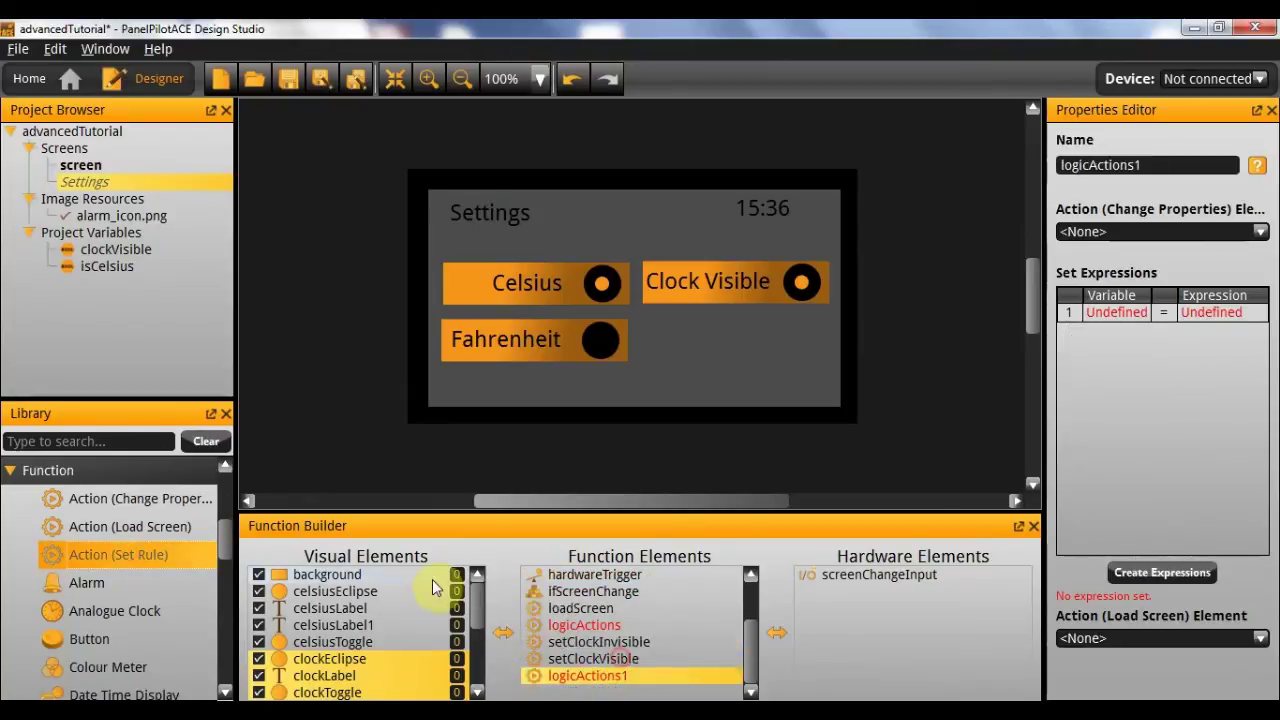
left_click(604, 627)
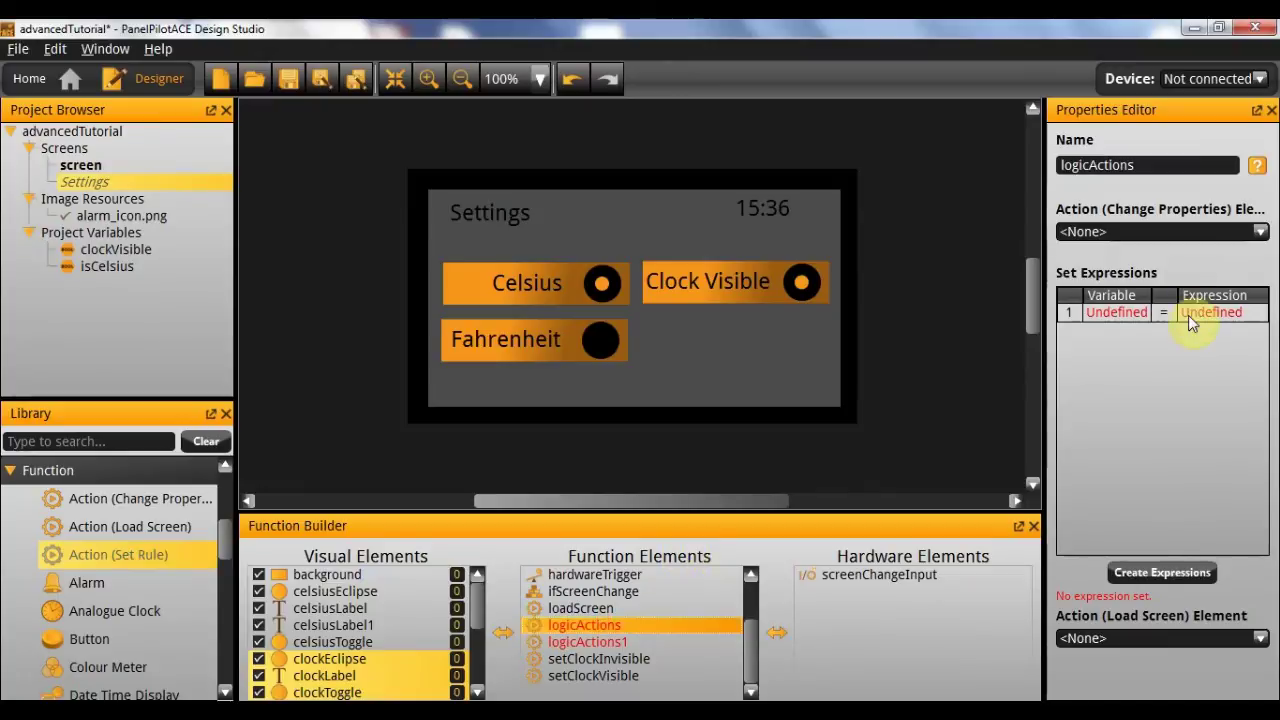
double_click(1150, 170)
type("setCelsius")
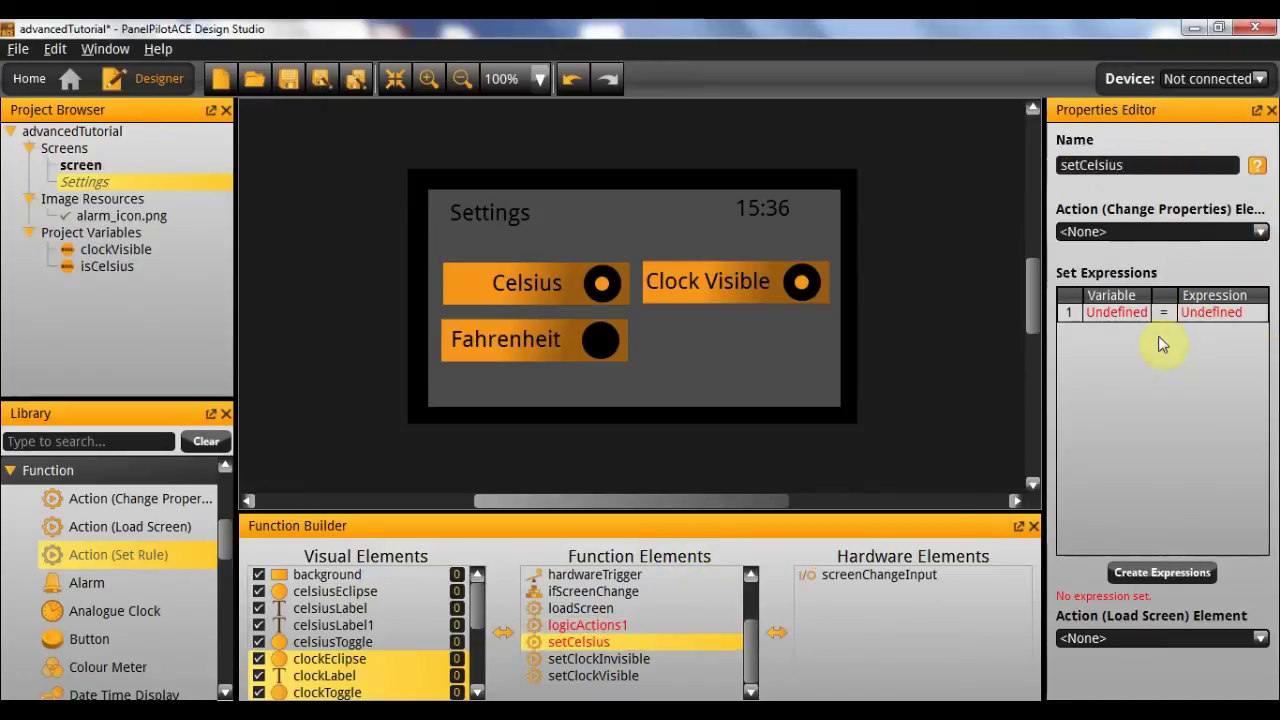
Create an expression in setCelsius that sets the isCelsius variable to the Boolean value true
double_click(1163, 312)
left_click(372, 230)
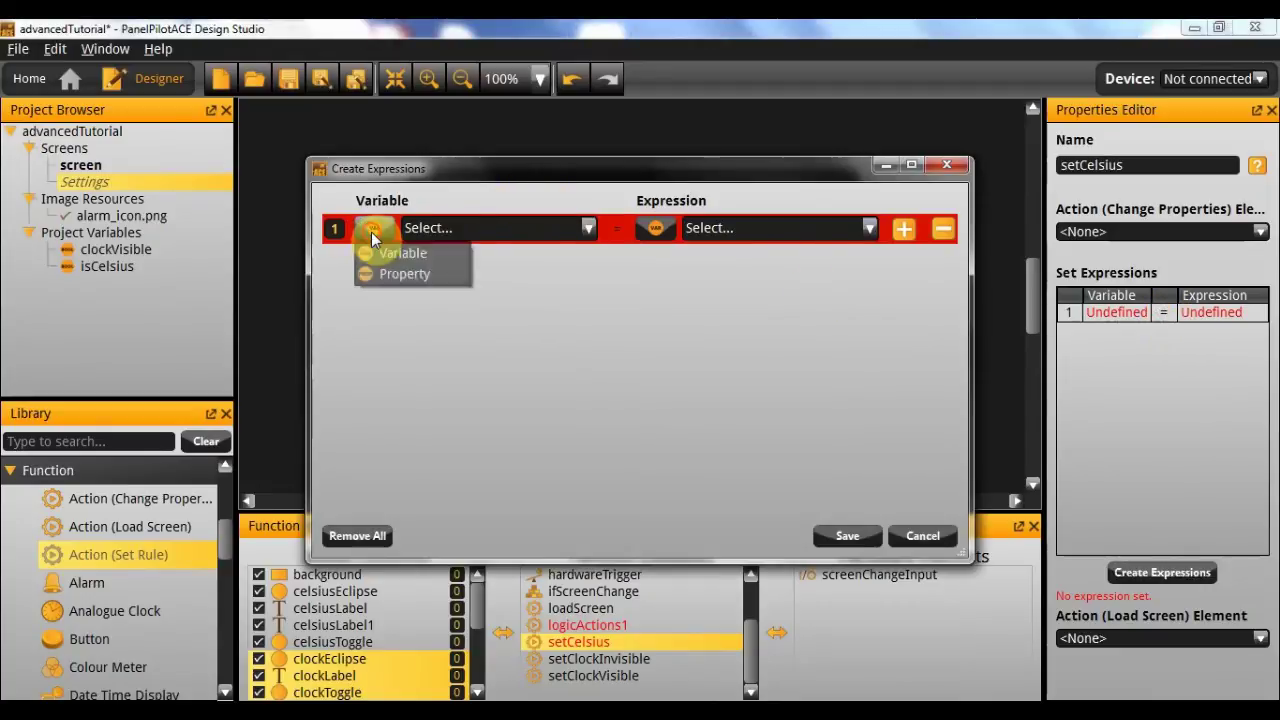
left_click(395, 254)
left_click(439, 226)
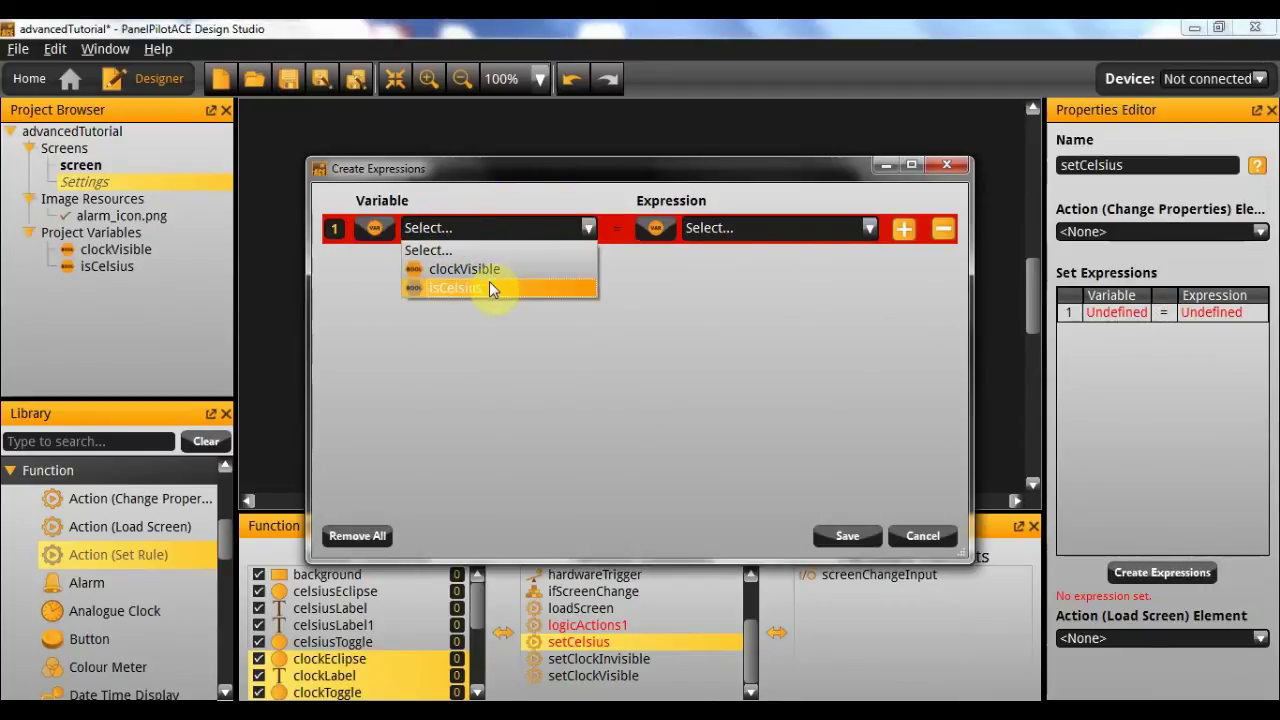
left_click(496, 283)
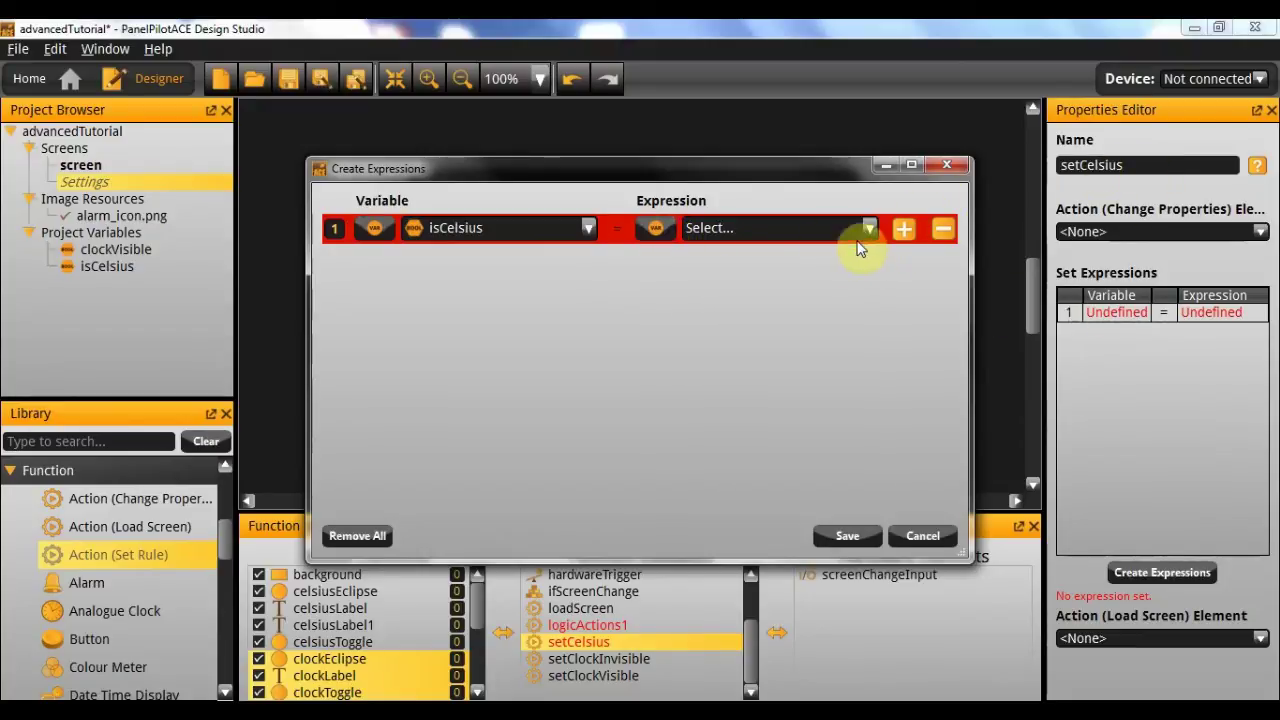
left_click(656, 228)
left_click(666, 316)
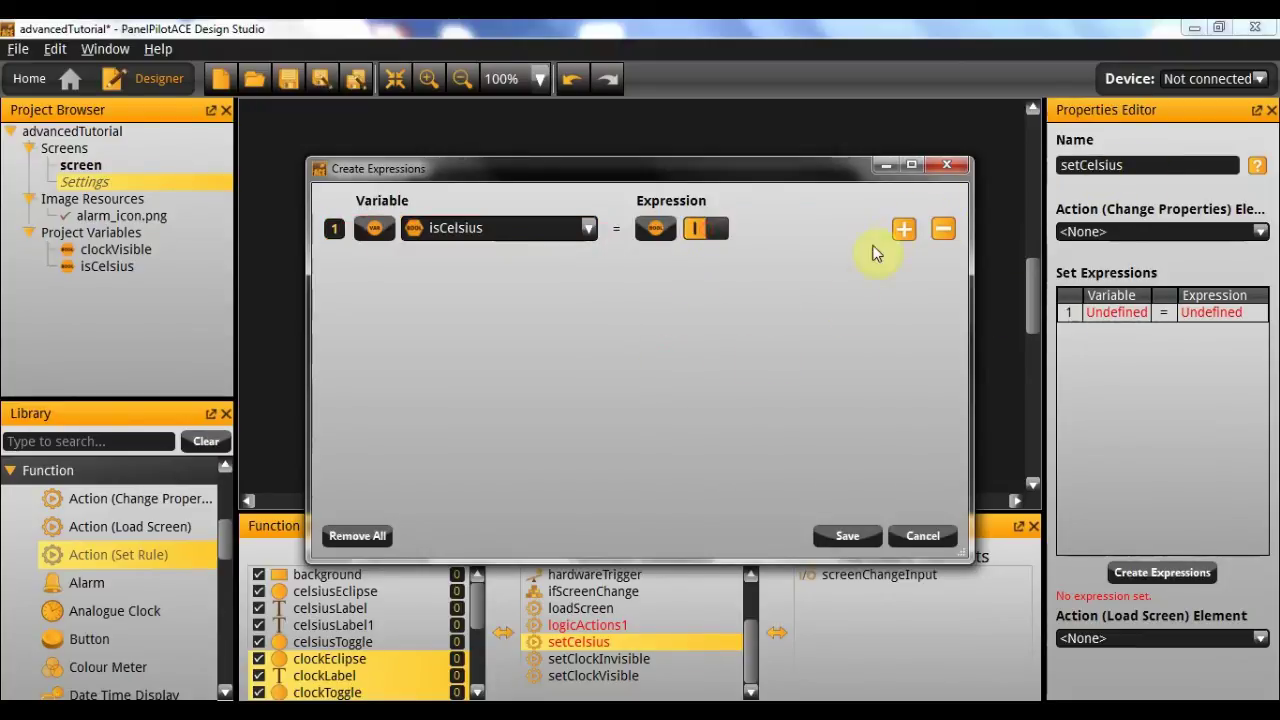
Add a second expression to setCelsius that sets celsiusToggle's Visible property to Boolean true
left_click(904, 229)
left_click_drag(480, 172, 478, 338)
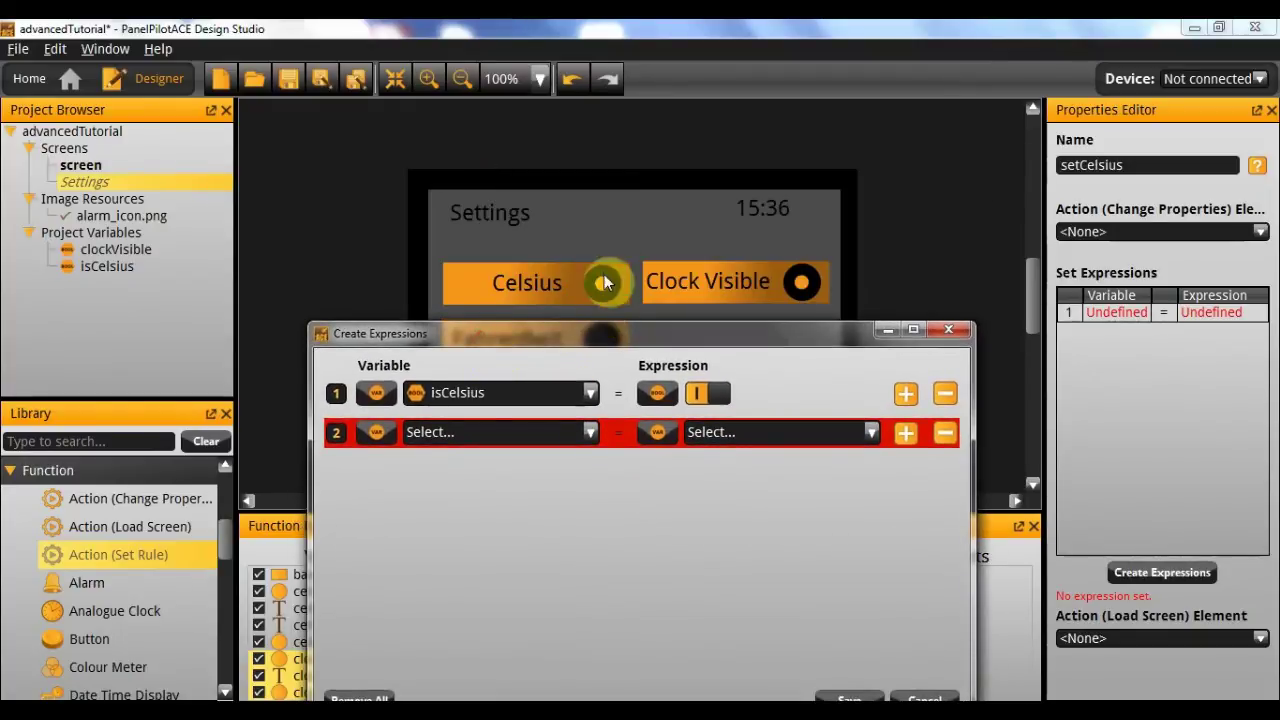
left_click_drag(562, 345, 590, 152)
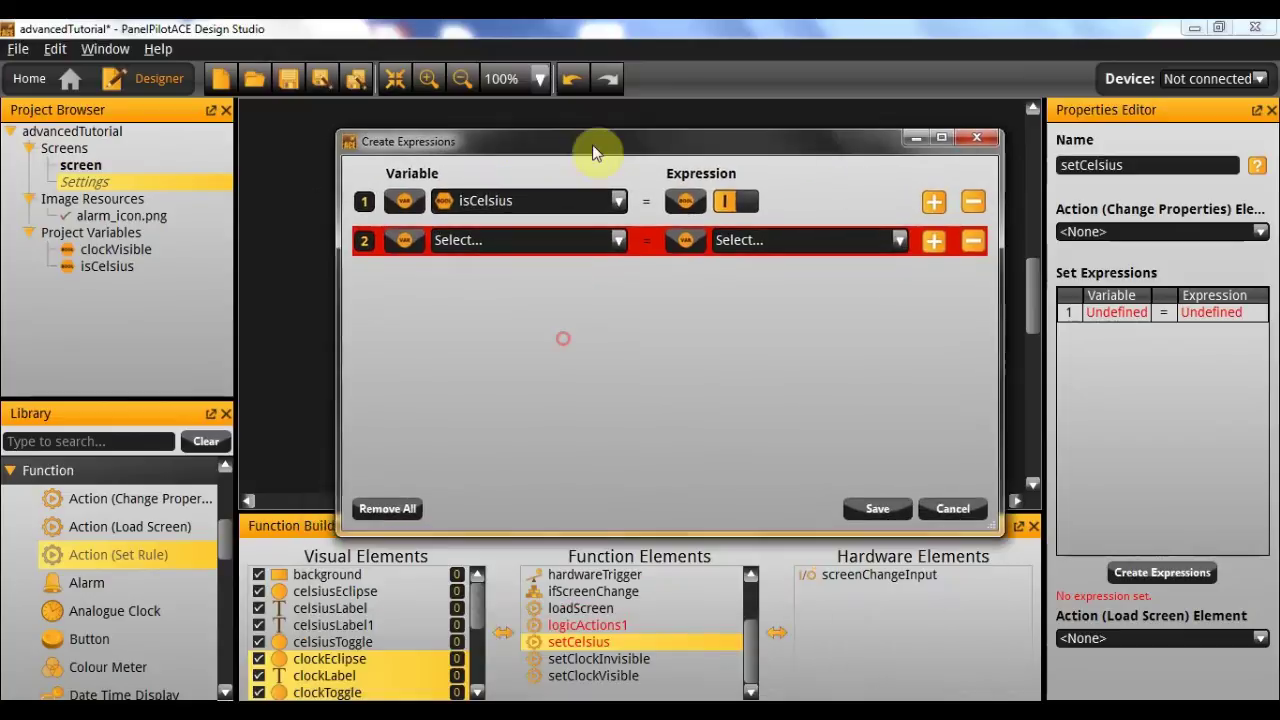
left_click(468, 246)
left_click(401, 244)
left_click(418, 291)
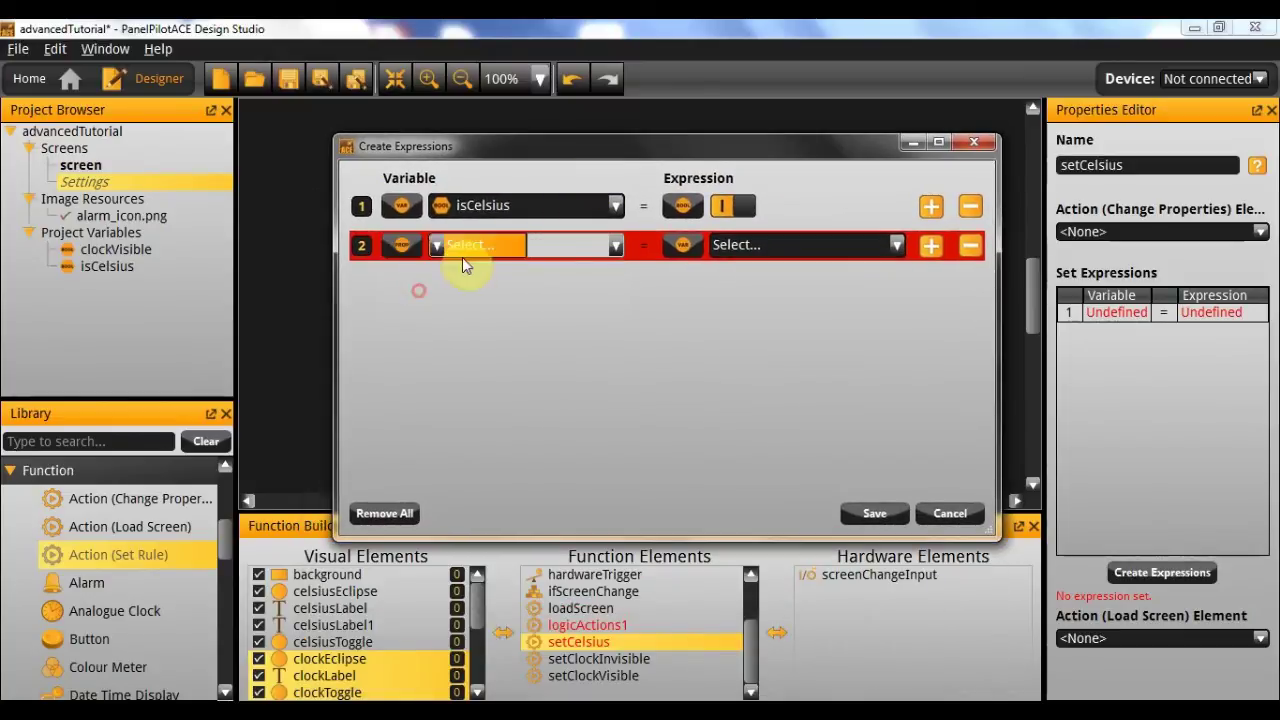
left_click(462, 250)
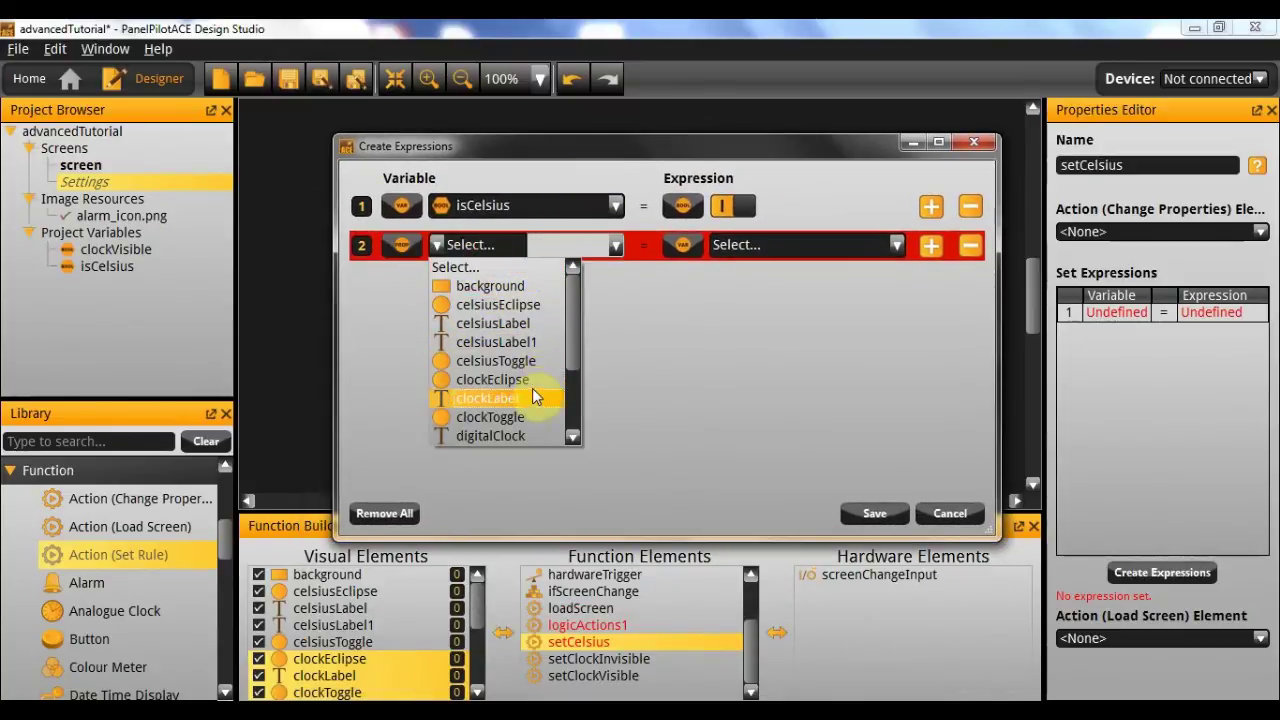
left_click(510, 361)
left_click(593, 245)
left_click(586, 437)
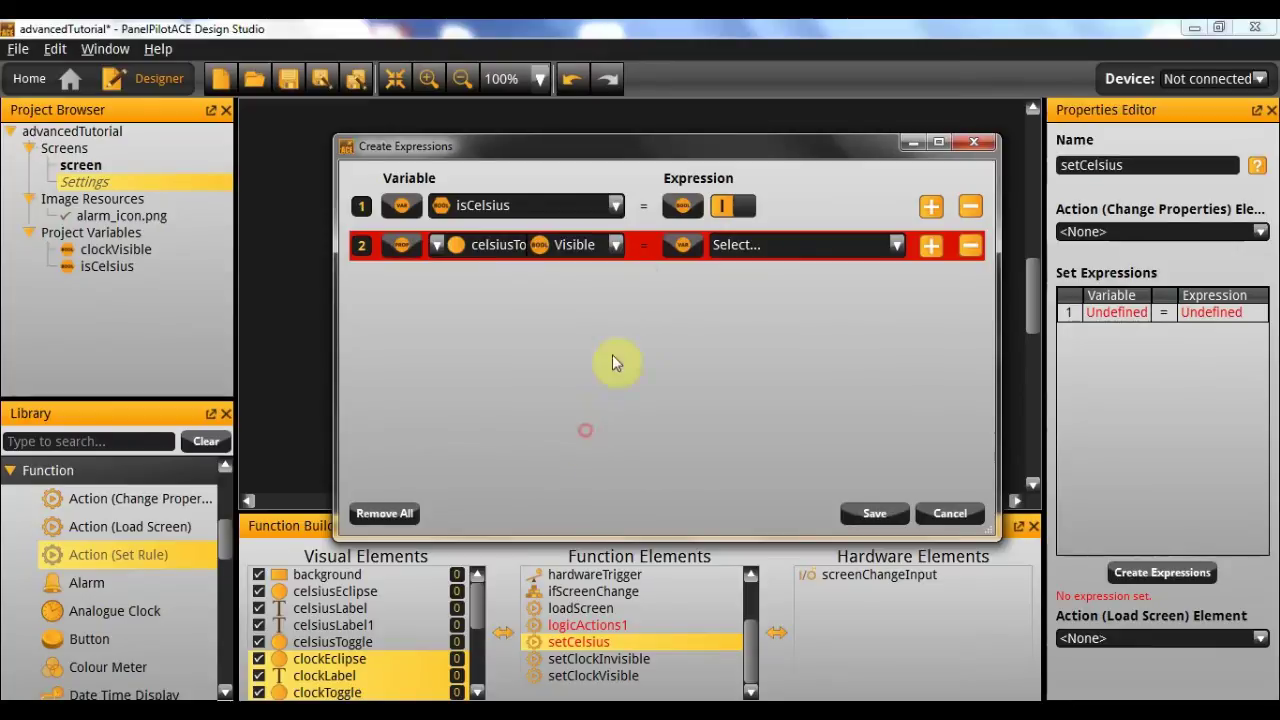
left_click(683, 245)
left_click(712, 329)
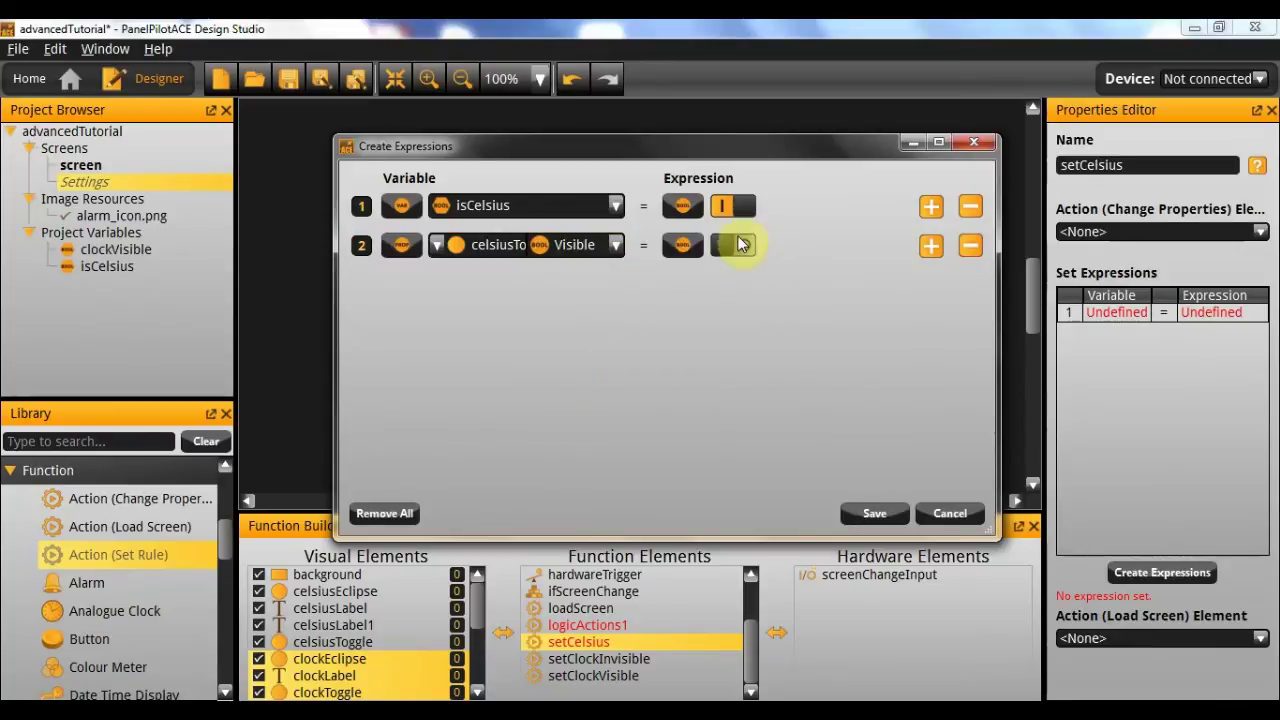
left_click(734, 245)
Add a third expression setting FahrenheitToggle's Visible property to Boolean false, and save the expressions of setCelsius
left_click(929, 248)
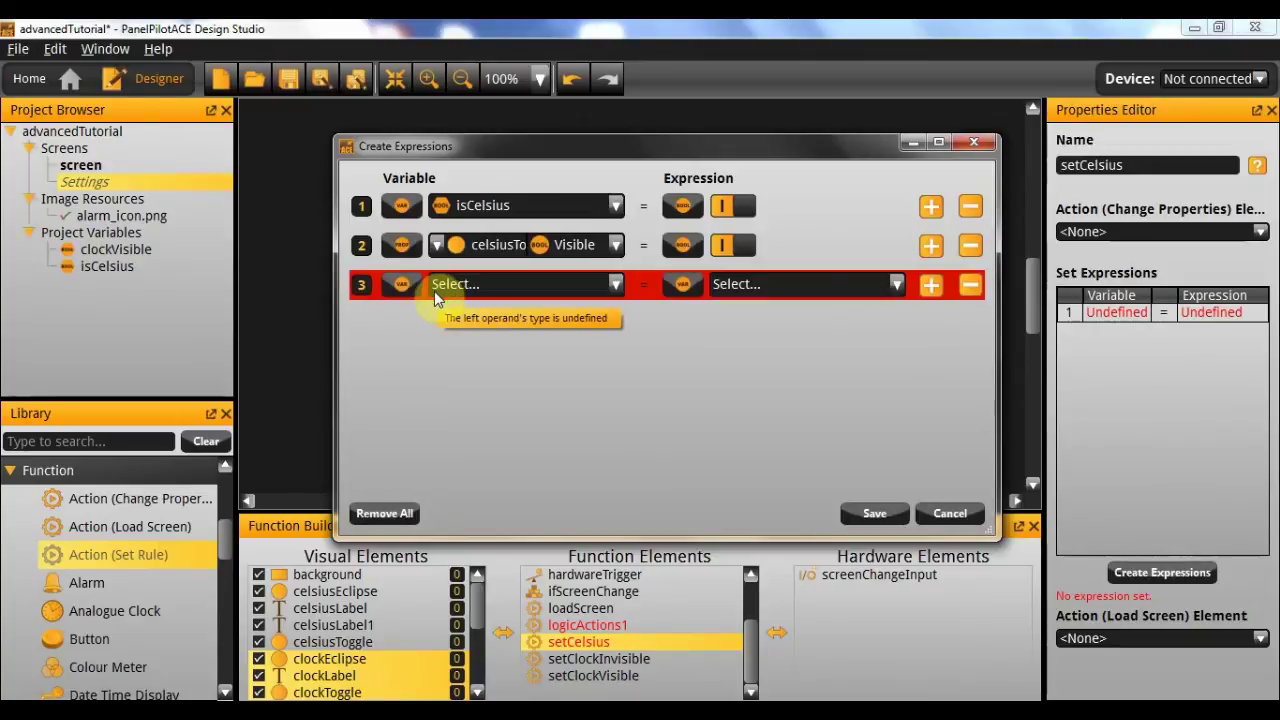
left_click(401, 284)
left_click(424, 323)
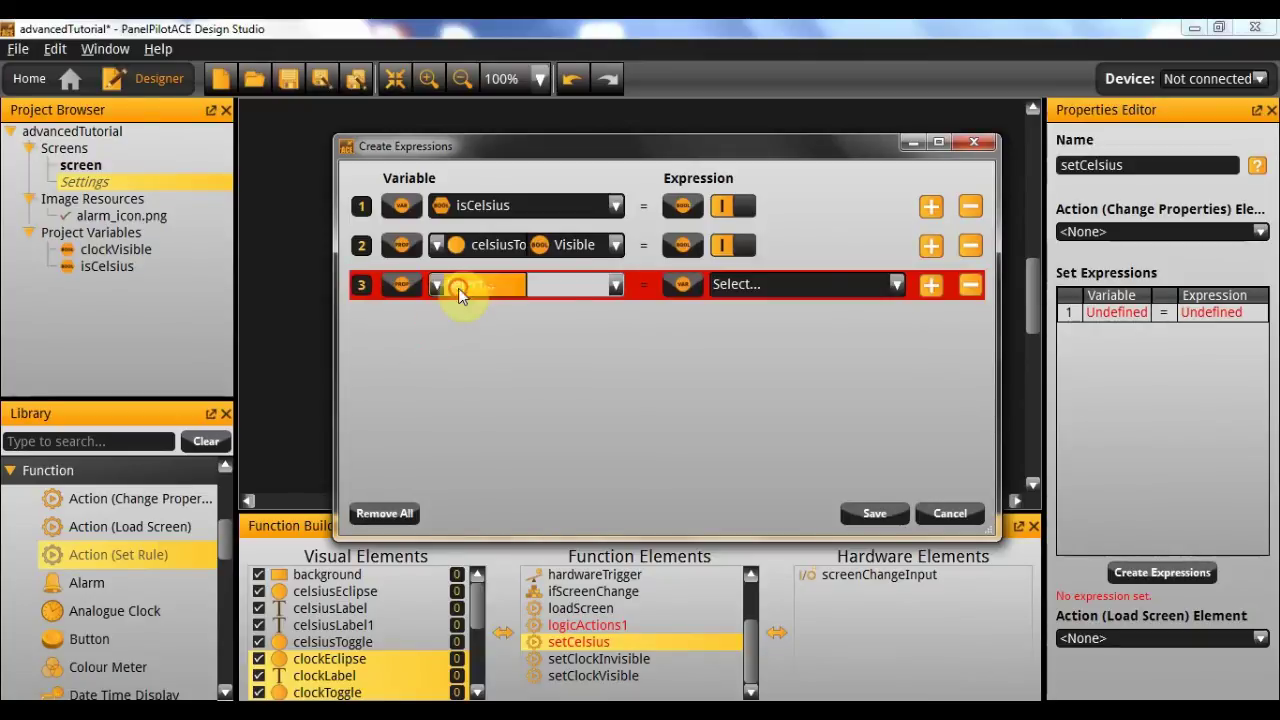
left_click(458, 288)
scroll(507, 458, "down", 1)
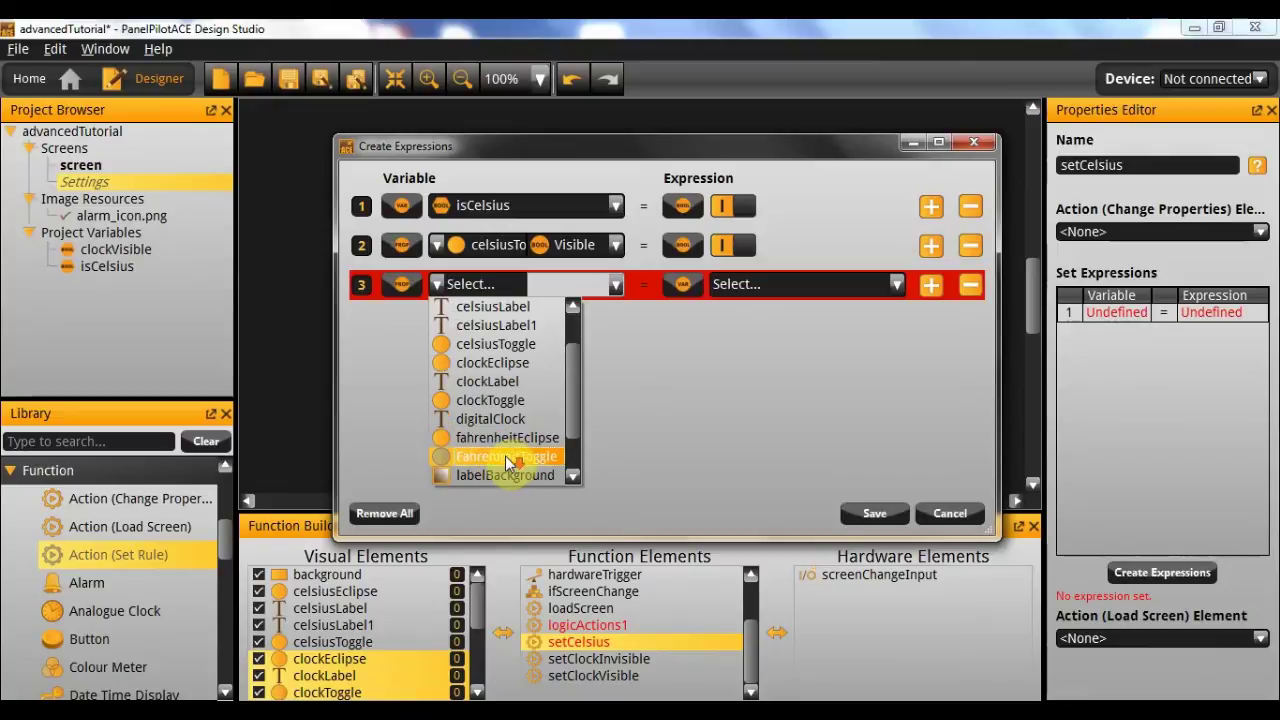
left_click(504, 462)
left_click(575, 285)
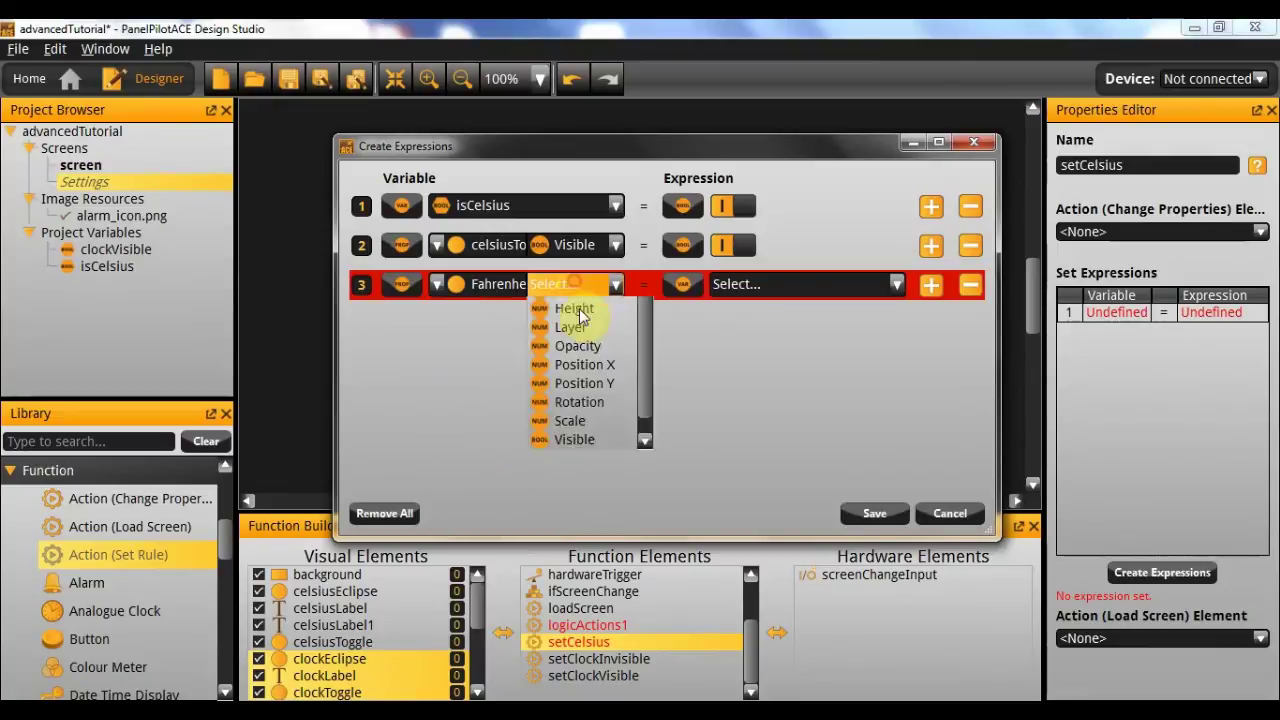
left_click(576, 475)
left_click(688, 290)
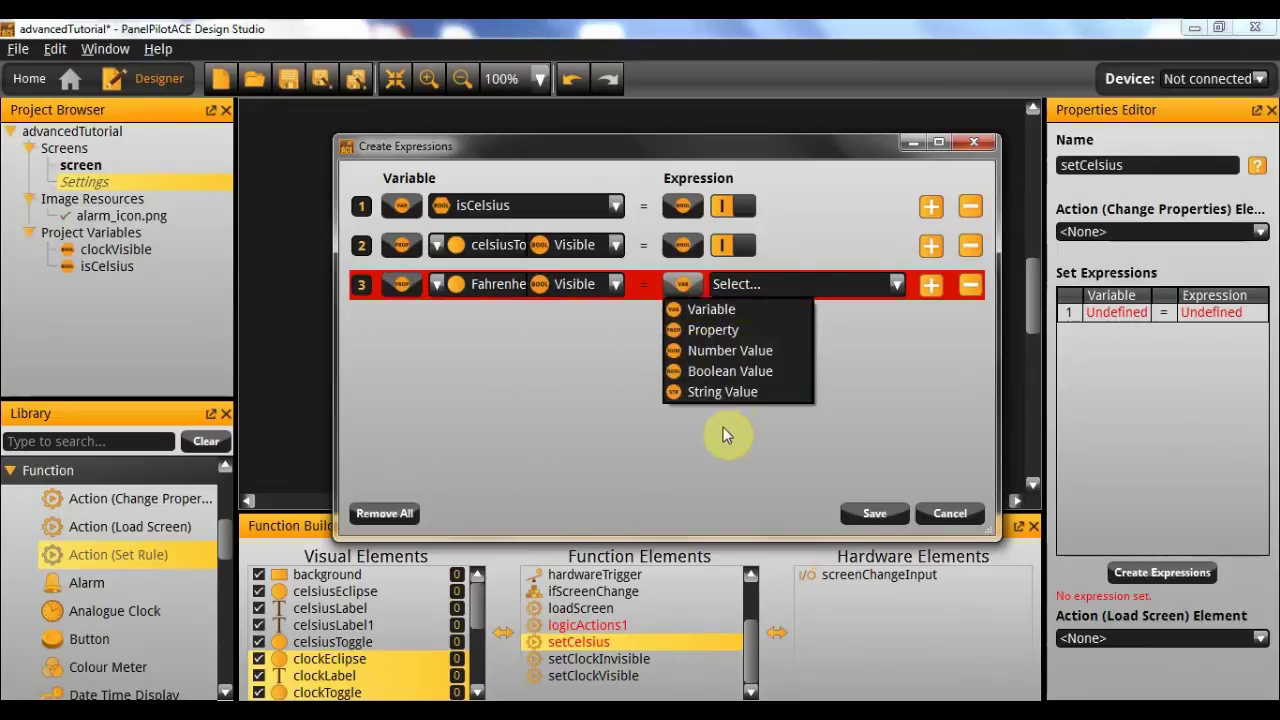
left_click(726, 376)
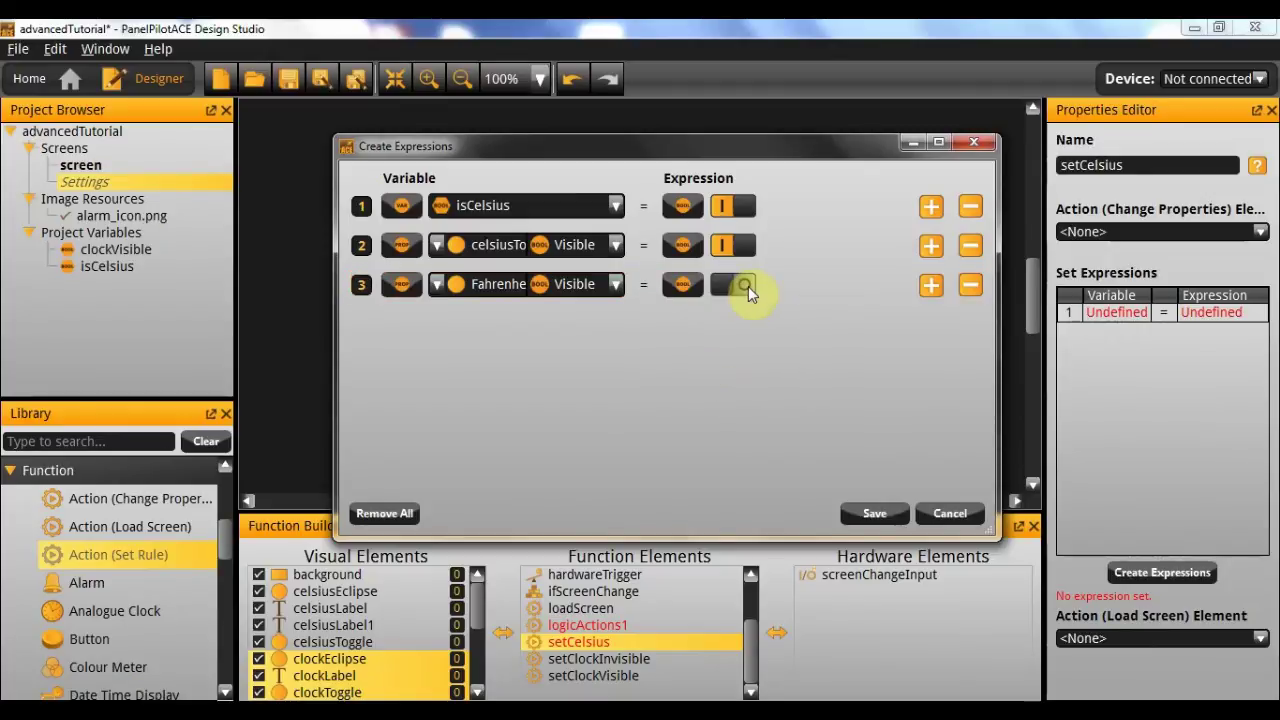
left_click(880, 514)
Rename the logicActions1 function element as setFahrenheit
left_click(588, 626)
left_click(1157, 164)
type("s")
double_click(1155, 165)
type("set")
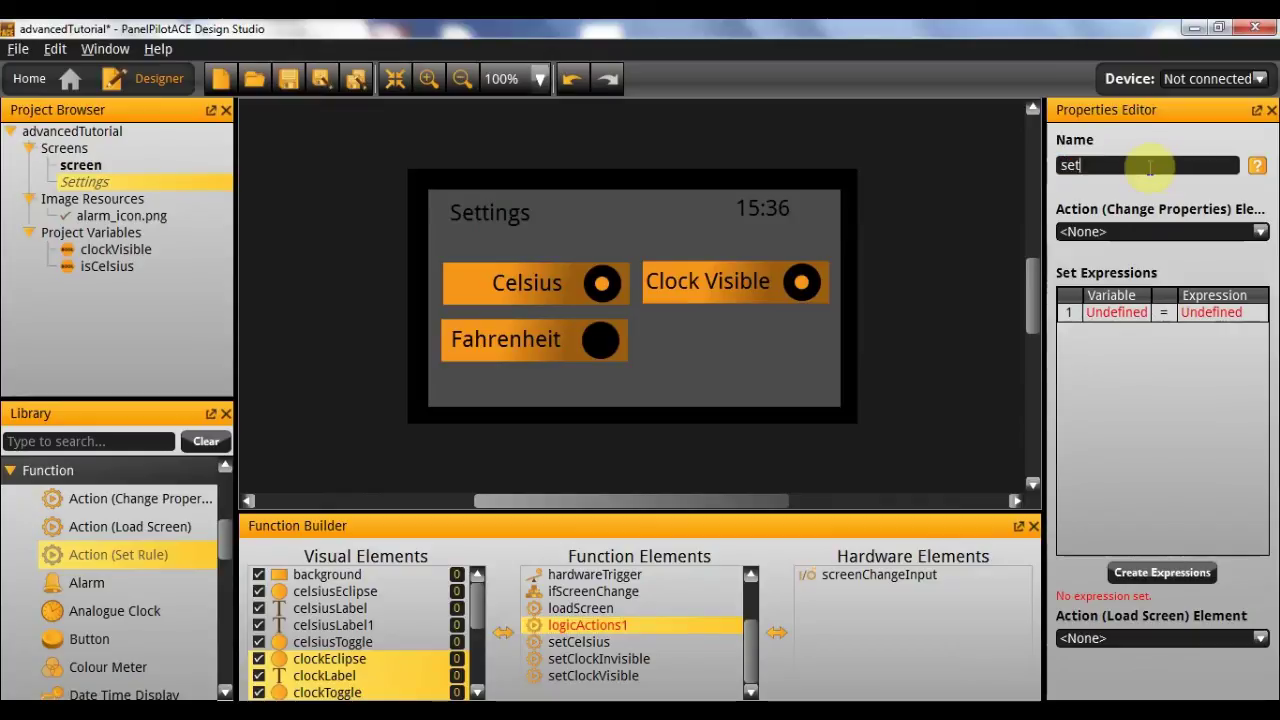
type("Fahrenheit")
key("Return")
Create an expression in setFahrenheit that sets the isCelsius variable to the Boolean value false
double_click(1137, 309)
left_click(431, 227)
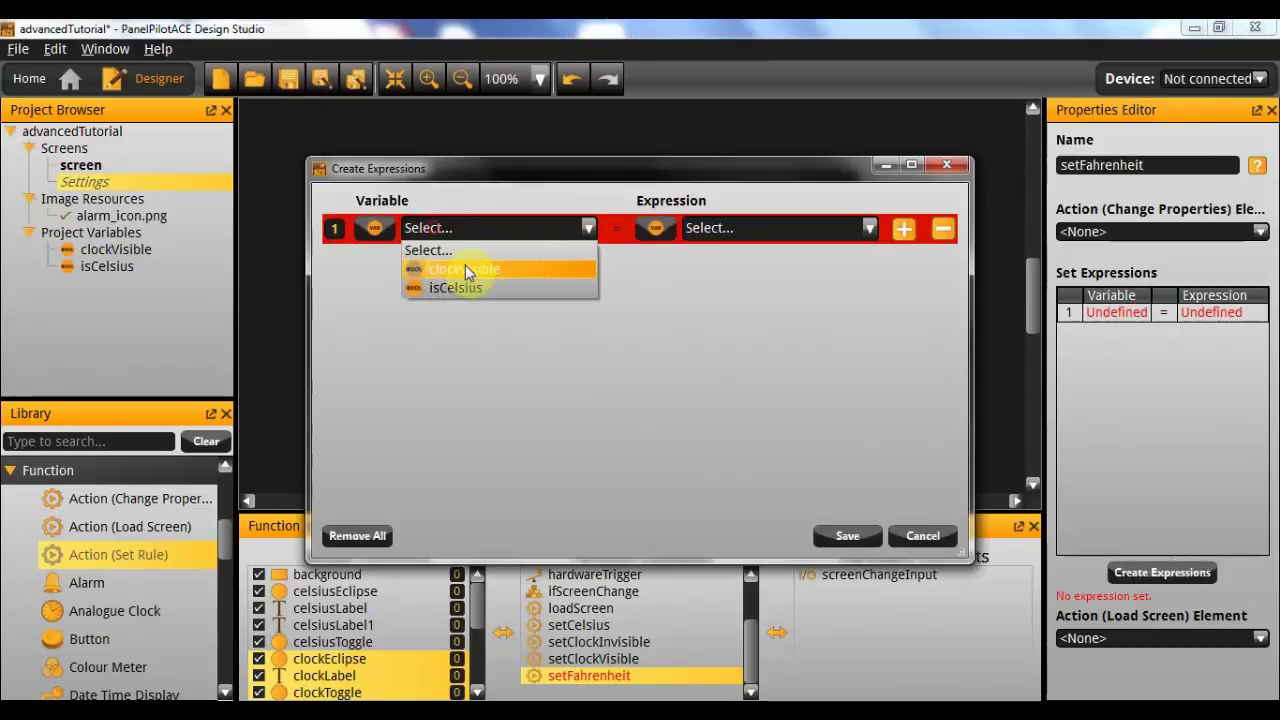
left_click(464, 285)
left_click(666, 228)
left_click(700, 322)
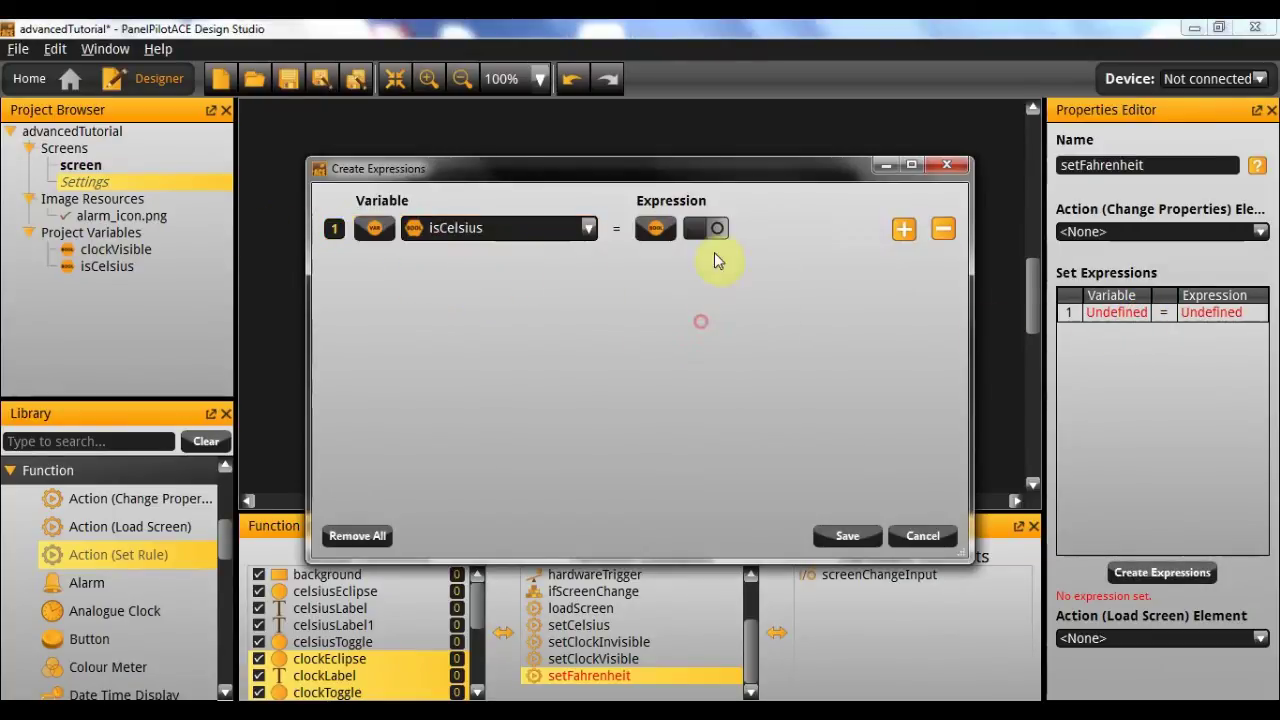
Add a second expression to setFahrenheit that sets celsiusToggle's Visible property to Boolean false
left_click(903, 229)
left_click(372, 267)
left_click(390, 313)
left_click(450, 267)
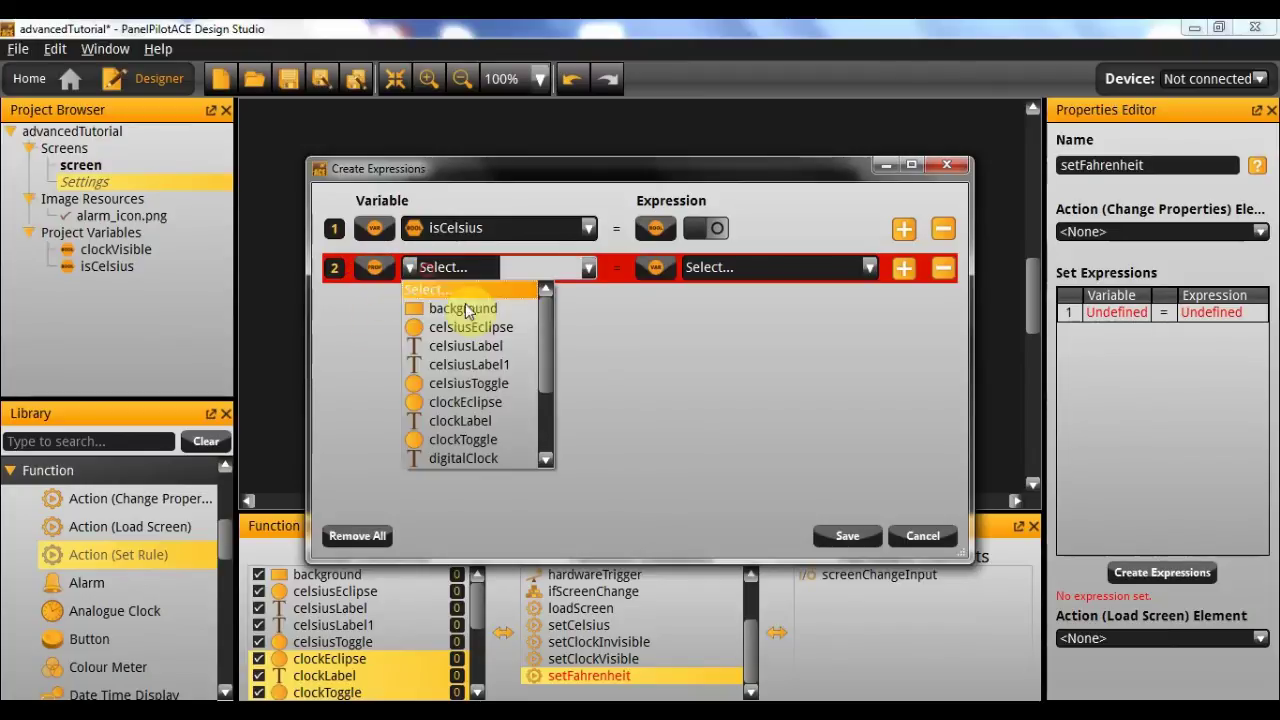
left_click(495, 388)
left_click(530, 267)
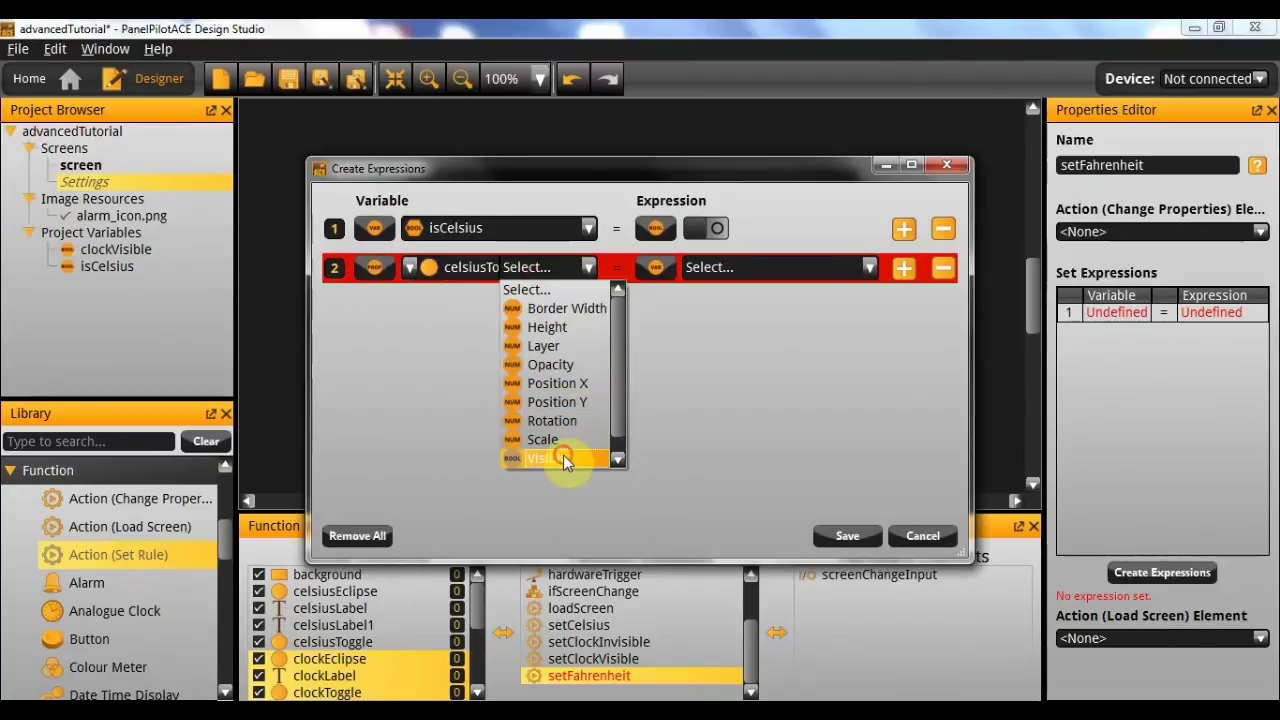
left_click(563, 458)
left_click(655, 267)
left_click(676, 360)
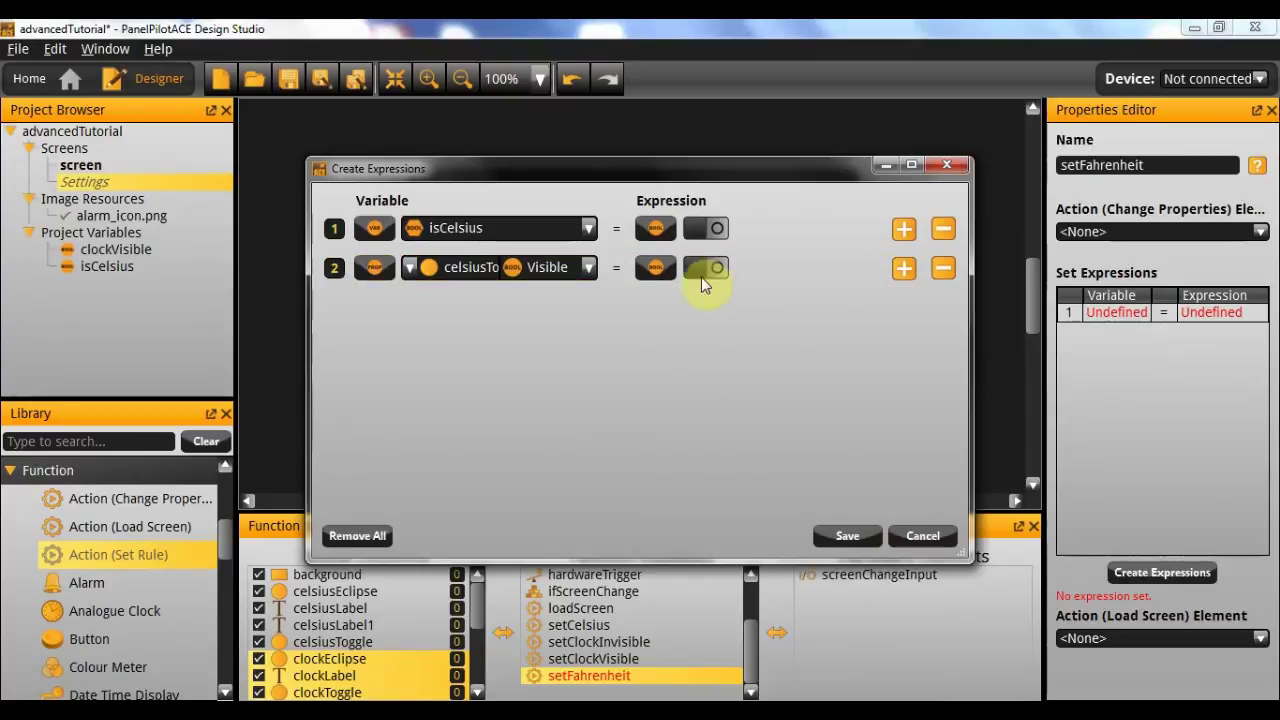
Add a third expression setting FahrenheitToggle's Visible property to Boolean true, and save the expressions of setFahrenheit
left_click(903, 268)
left_click(376, 306)
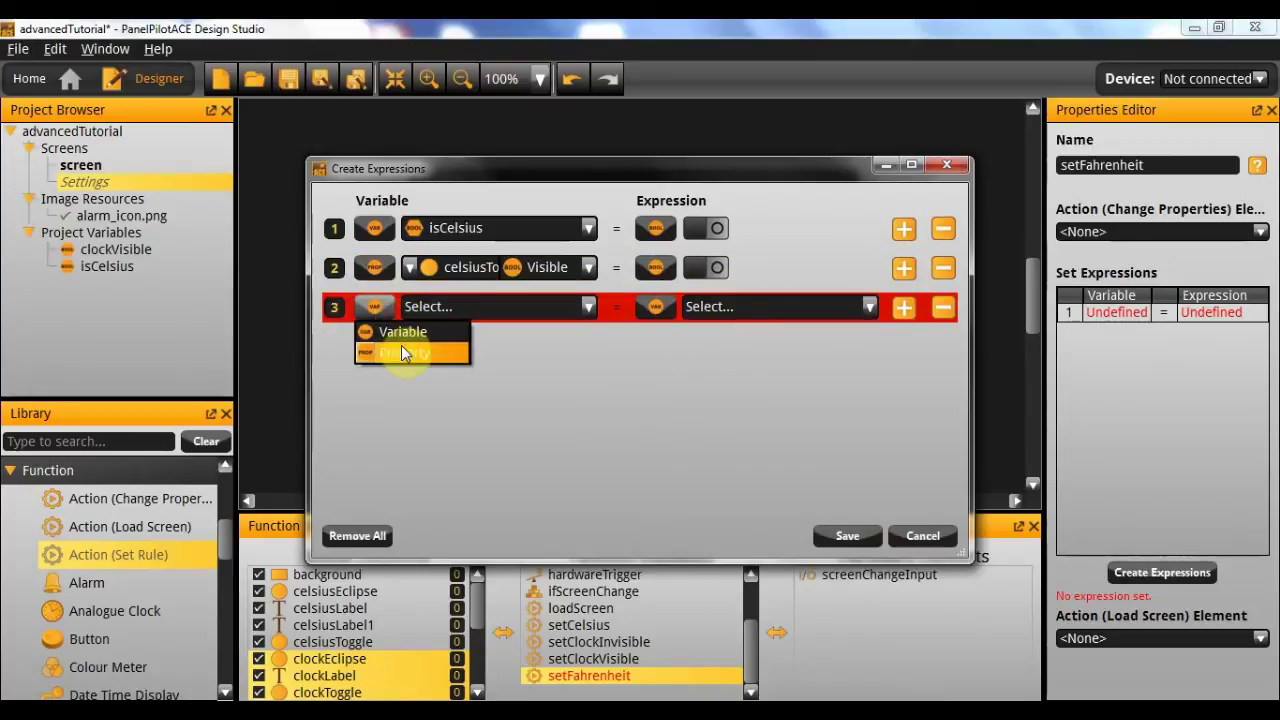
left_click(401, 348)
left_click(445, 307)
scroll(485, 410, "down", 2)
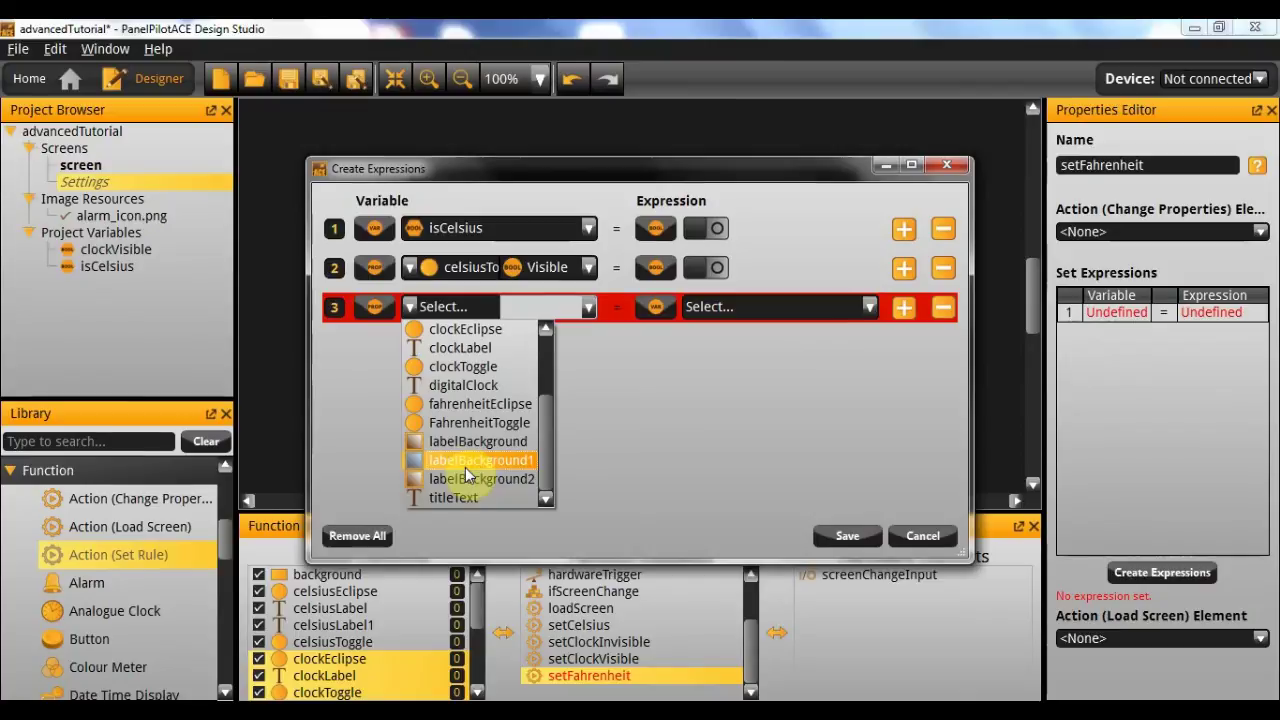
left_click(469, 423)
left_click(545, 306)
left_click(573, 490)
left_click(658, 312)
left_click(700, 391)
left_click(701, 304)
left_click(847, 535)
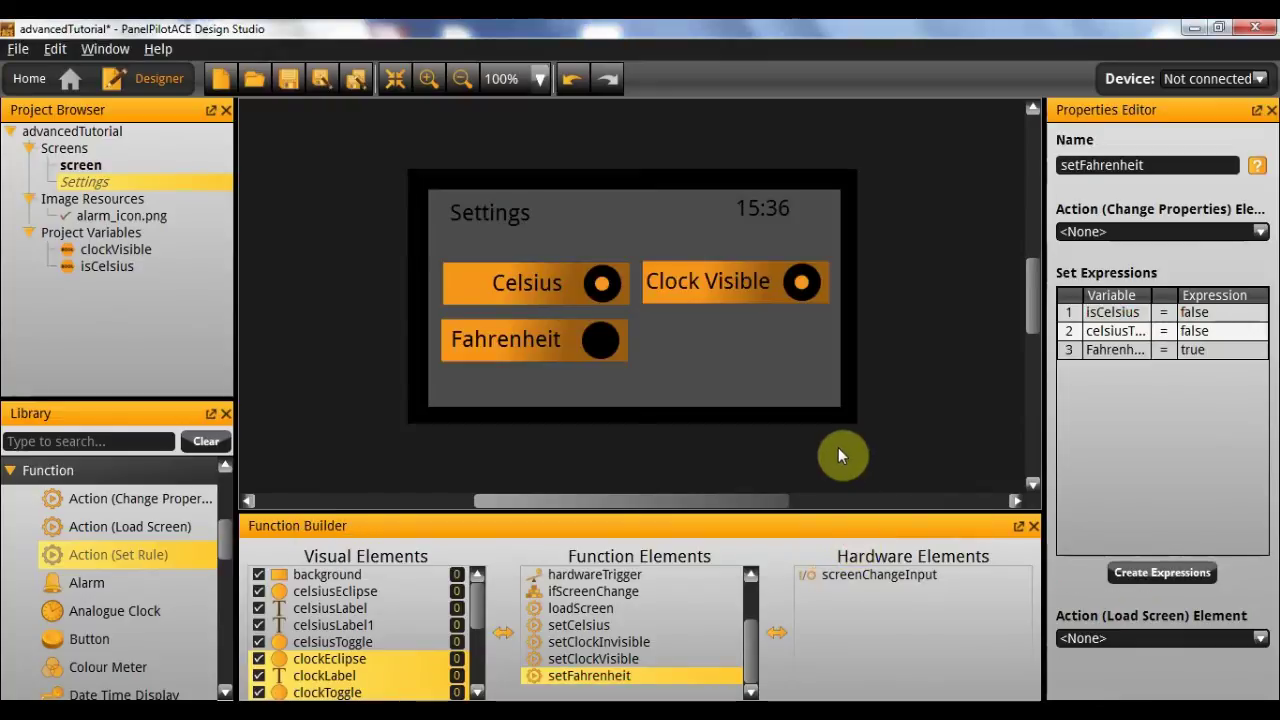
left_click(839, 455)
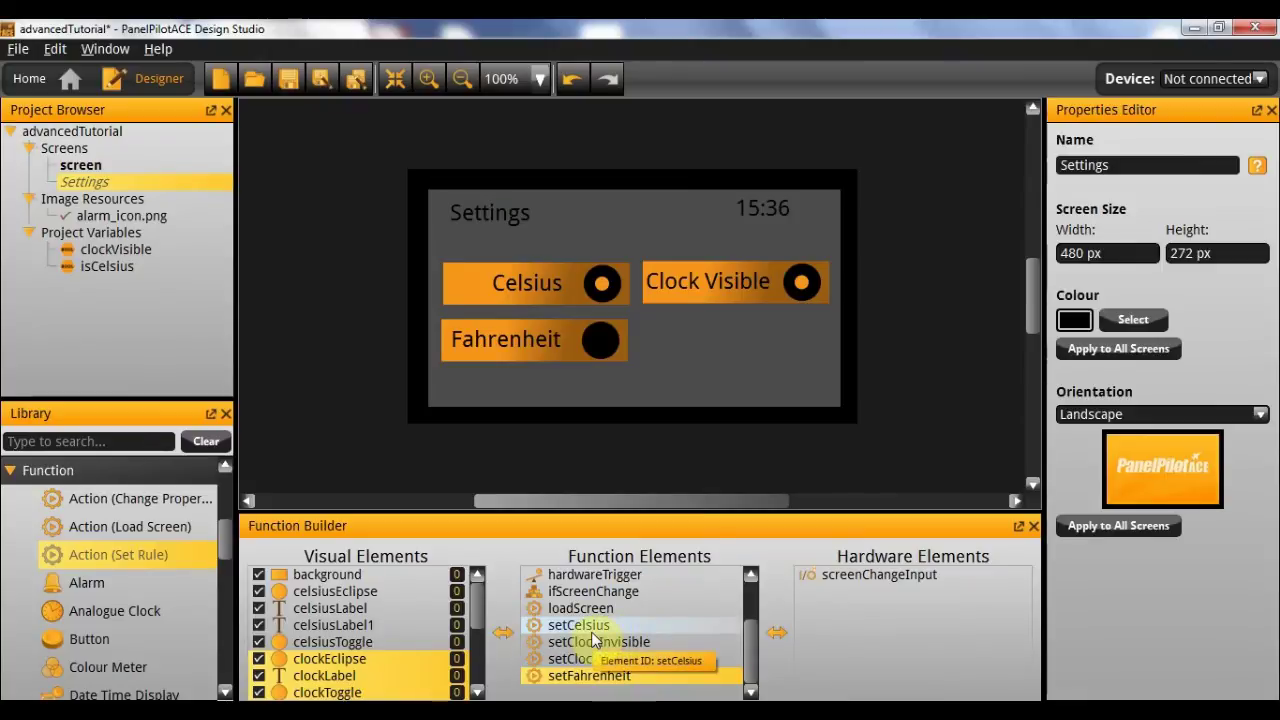
Add two Logic Builder elements to the function elements of the Settings screen
scroll(594, 640, "up", 3)
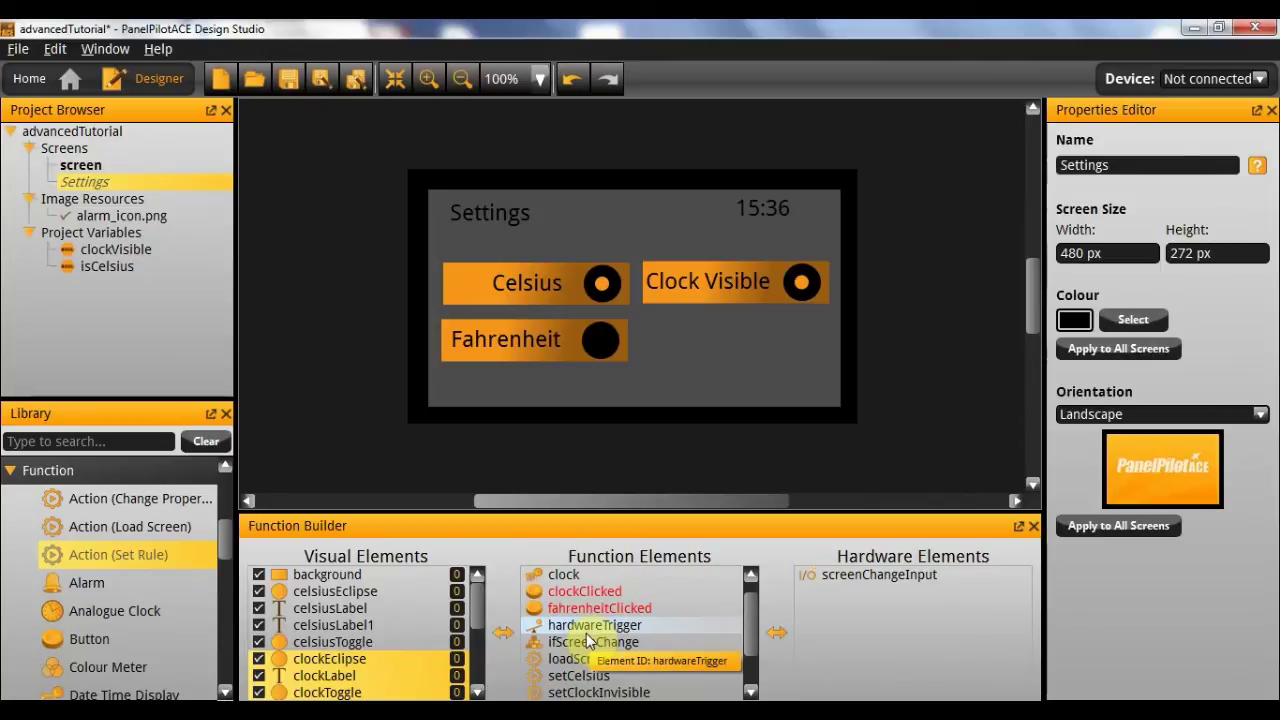
scroll(588, 641, "down", 3)
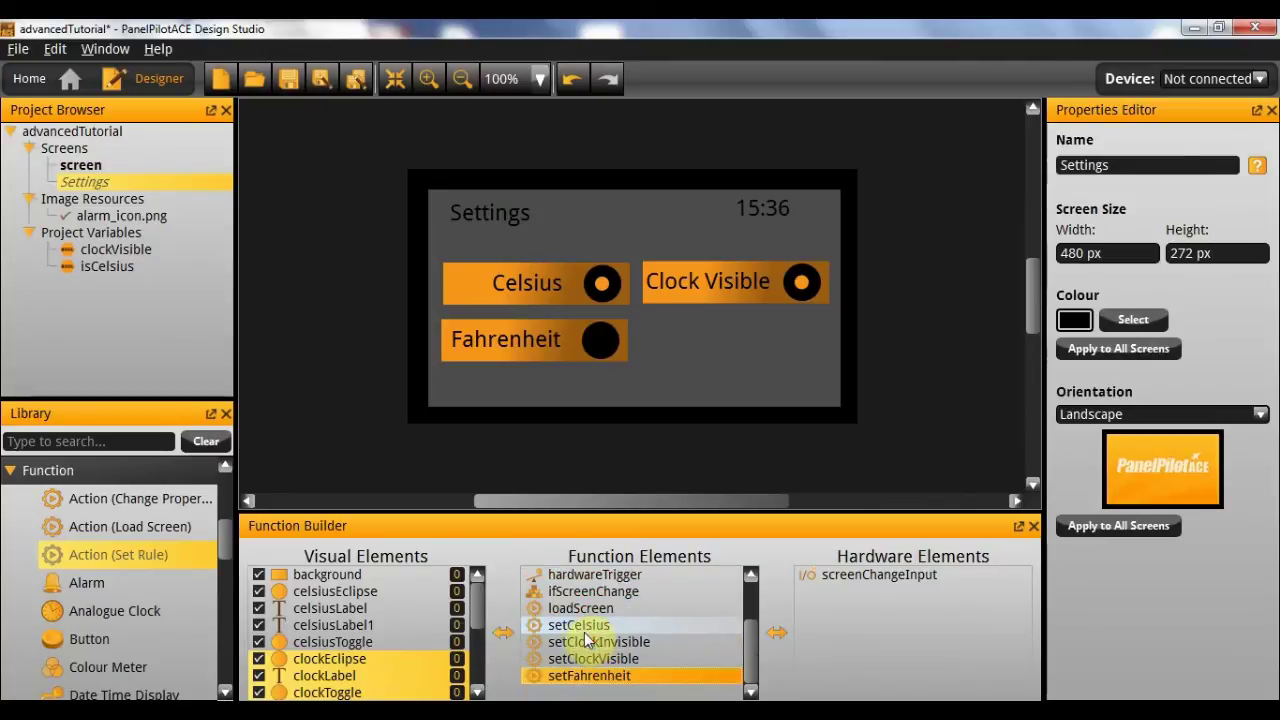
scroll(191, 576, "up", 2)
scroll(160, 580, "down", 4)
scroll(118, 590, "down", 4)
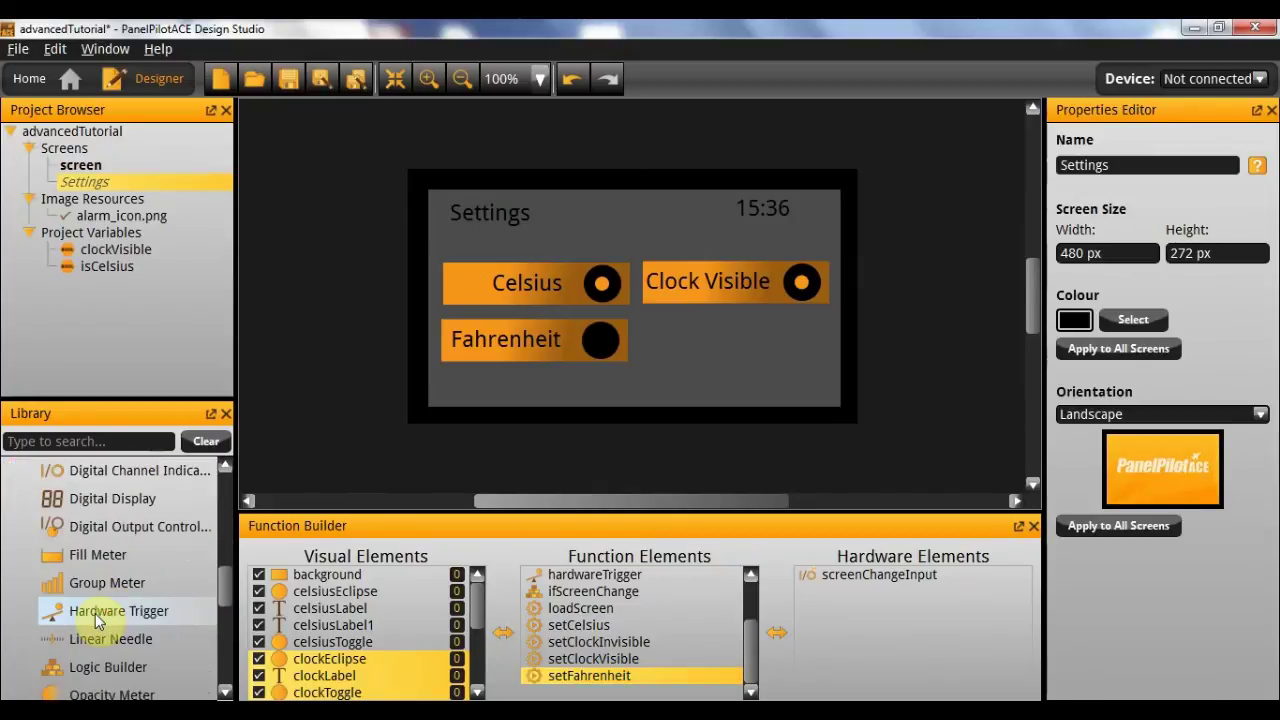
left_click_drag(95, 648, 603, 648)
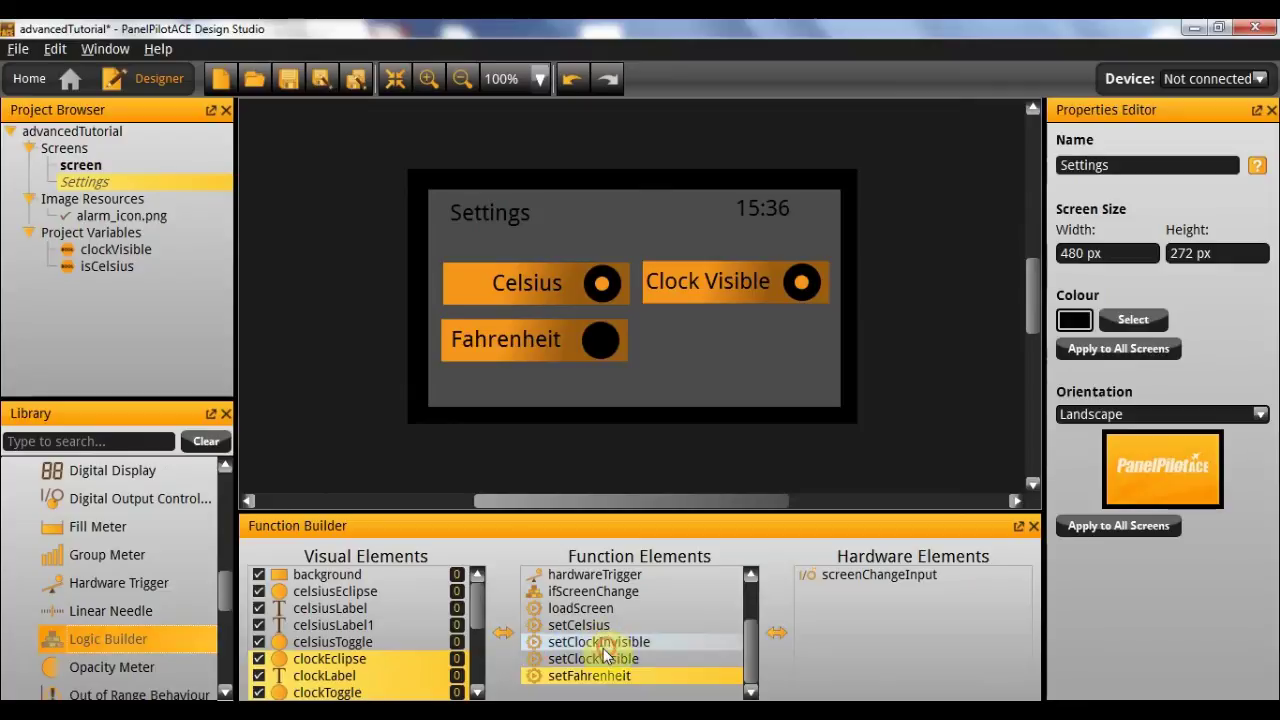
left_click_drag(94, 625, 634, 611)
Rename the logicBuilder function element as isClock
left_click(621, 644)
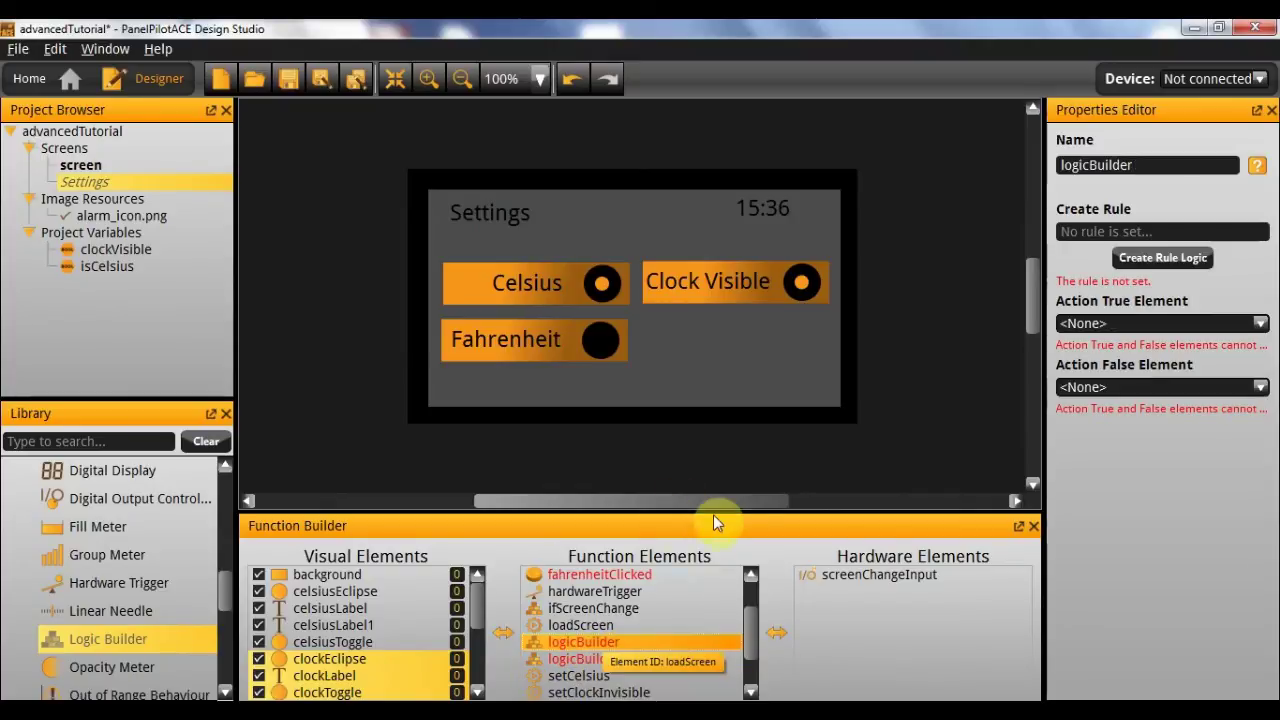
double_click(1136, 166)
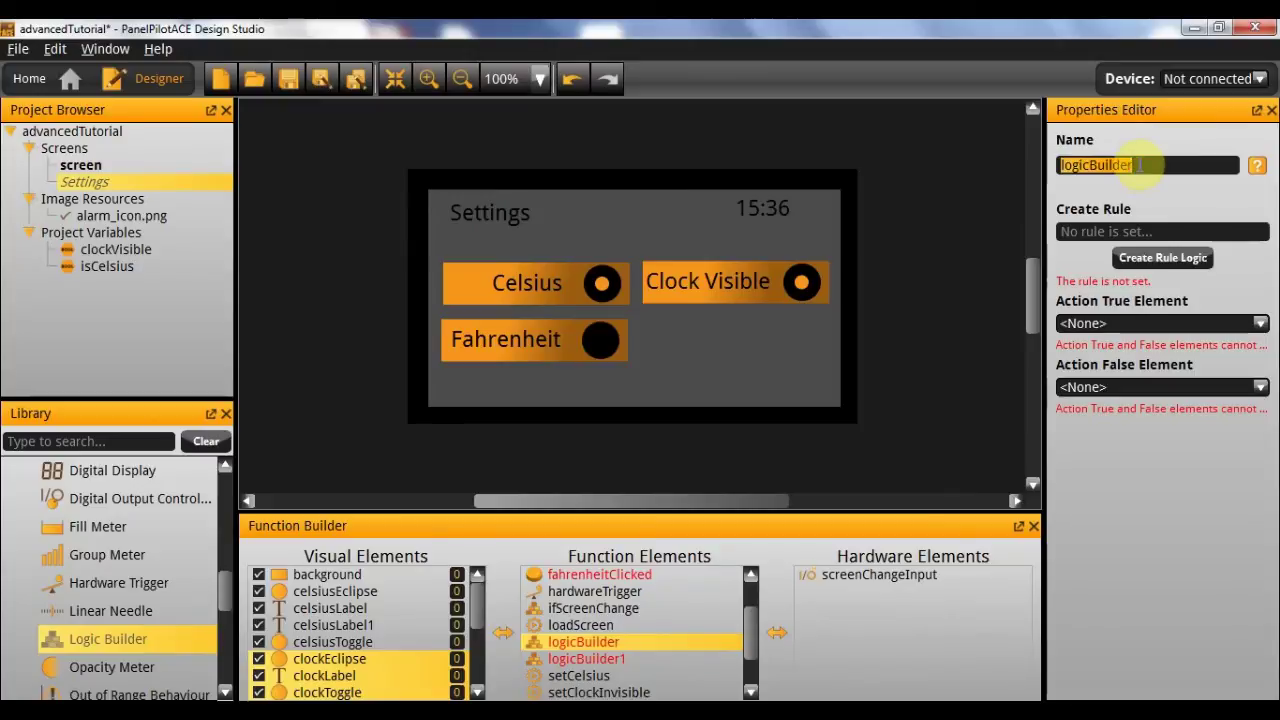
type("isClock")
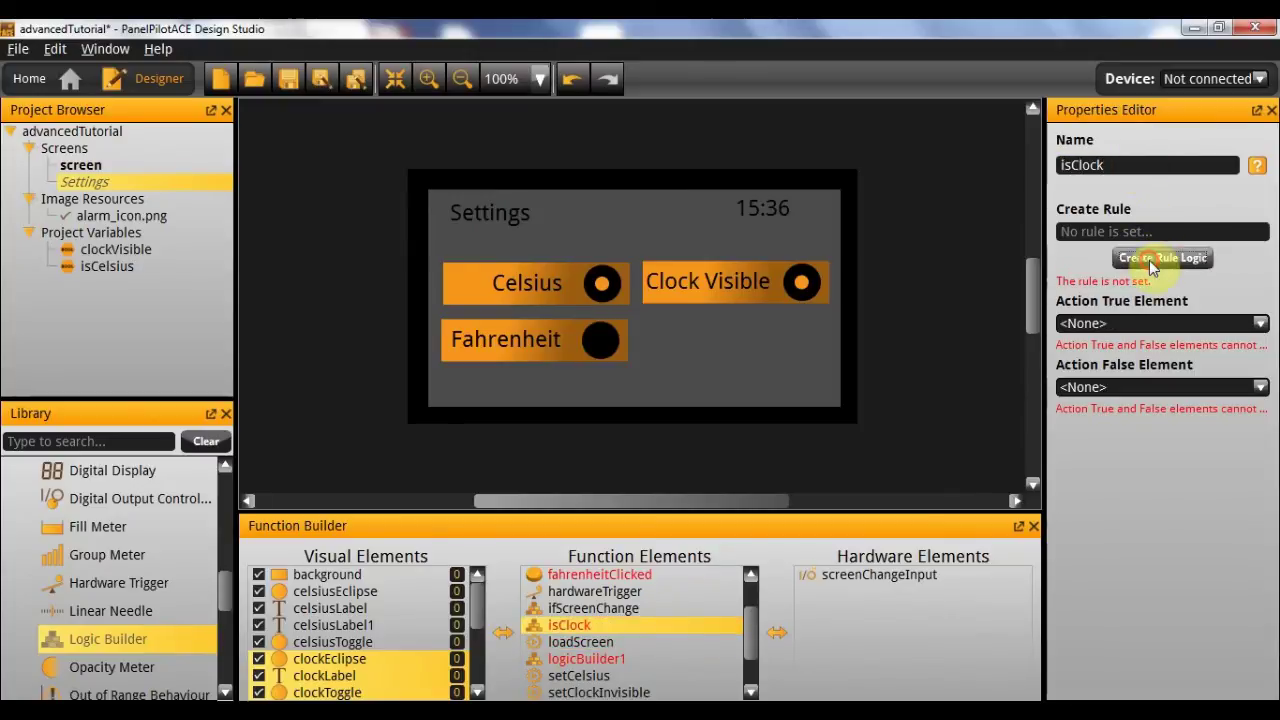
Create the rule clockVisible == true for the isClock logic element, using the project variable and a Boolean constant
left_click(1152, 258)
left_click(778, 422)
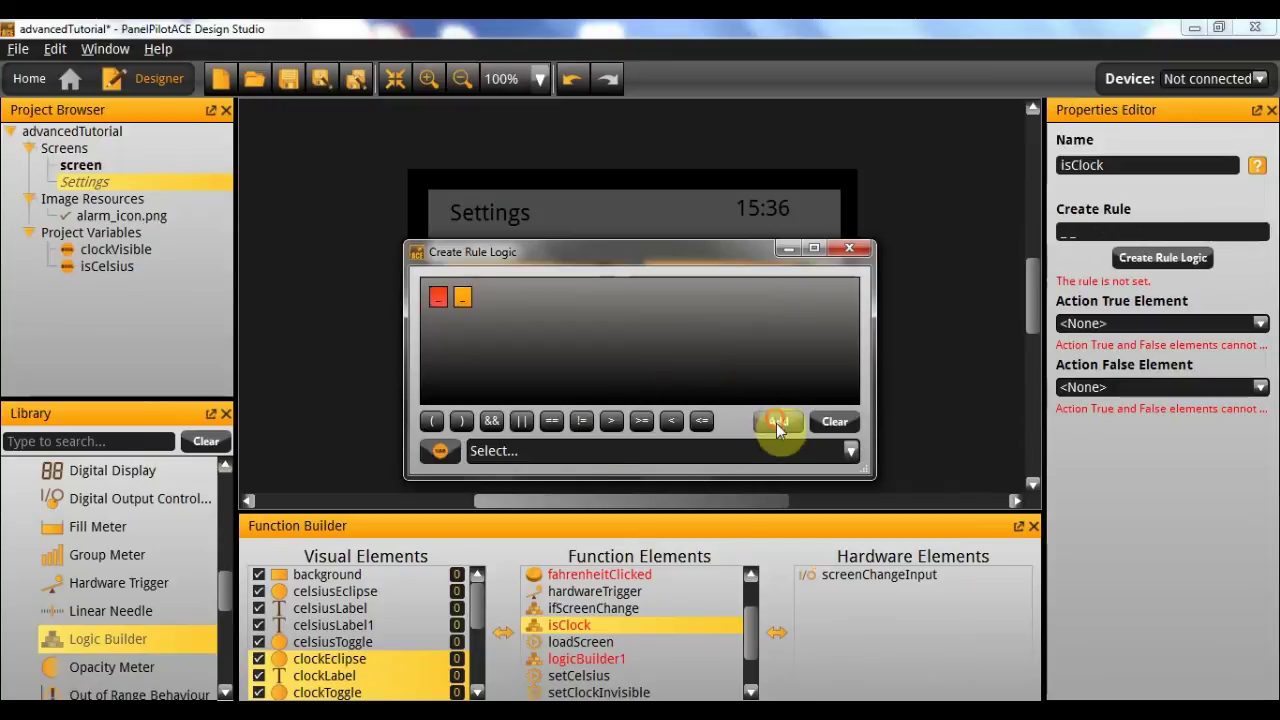
left_click(516, 455)
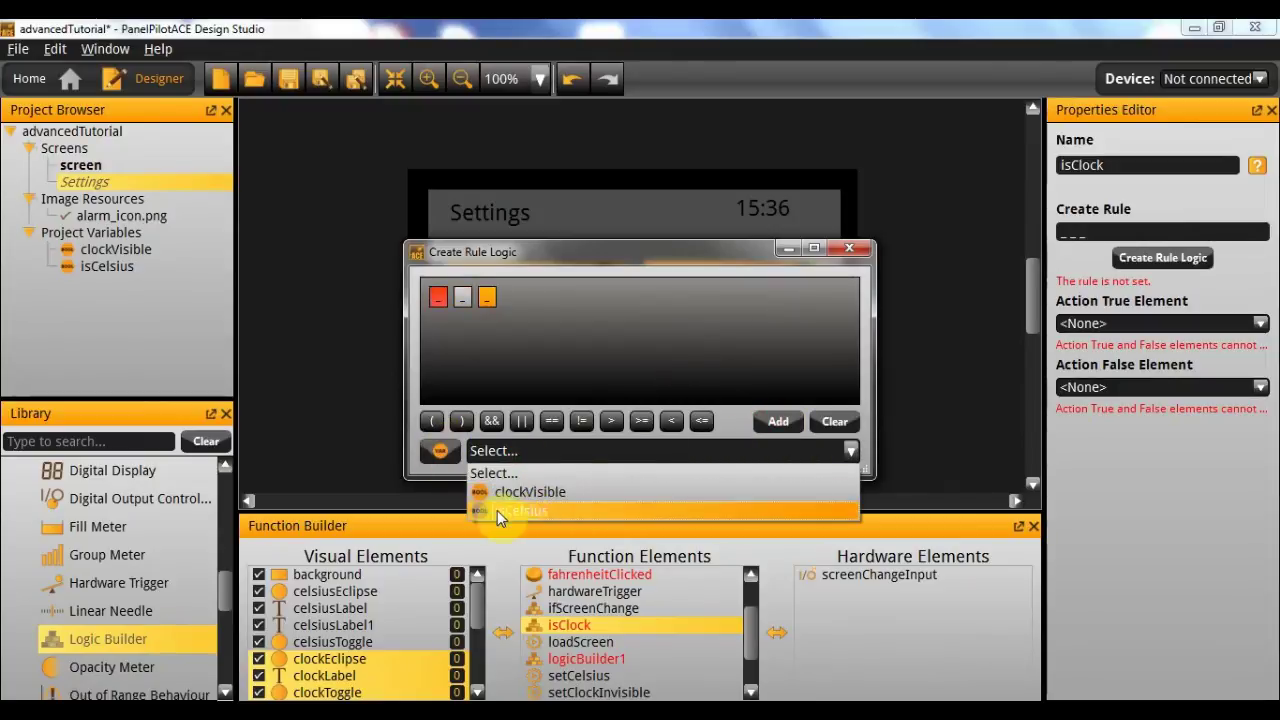
left_click(522, 492)
left_click(438, 297)
left_click(523, 451)
left_click(521, 491)
left_click(517, 297)
left_click(552, 424)
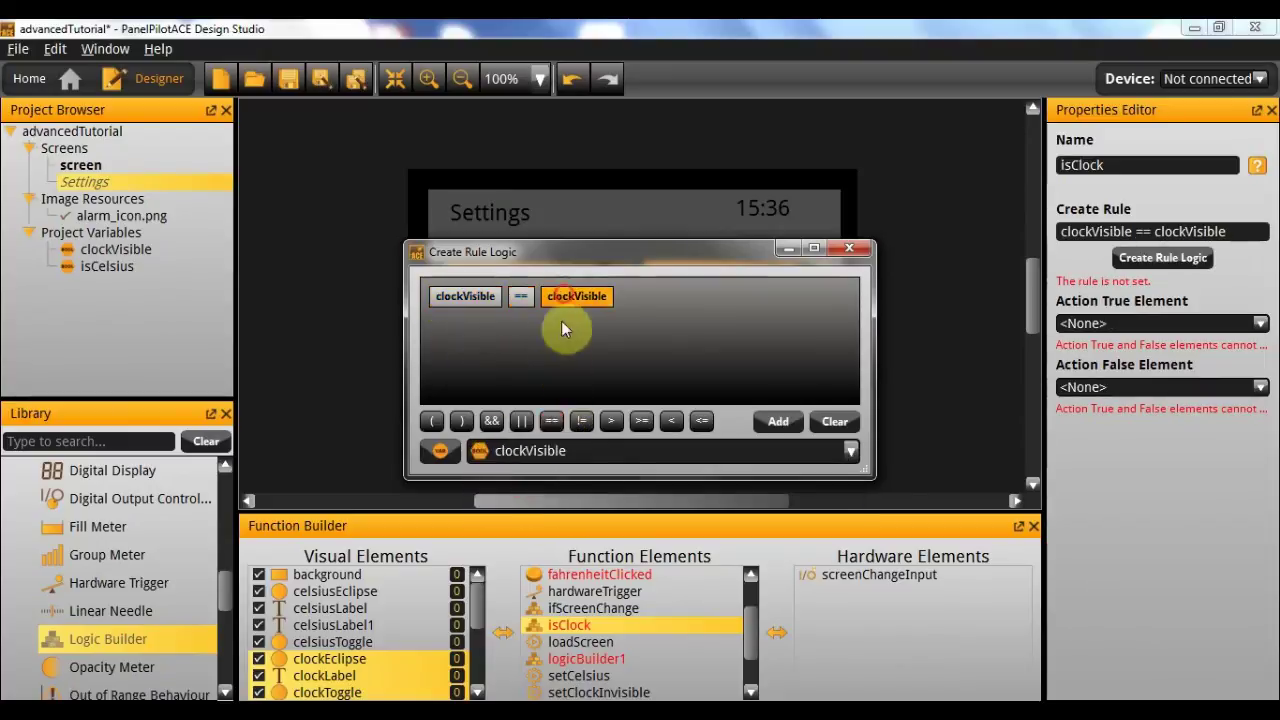
left_click(446, 452)
left_click(472, 538)
left_click(513, 445)
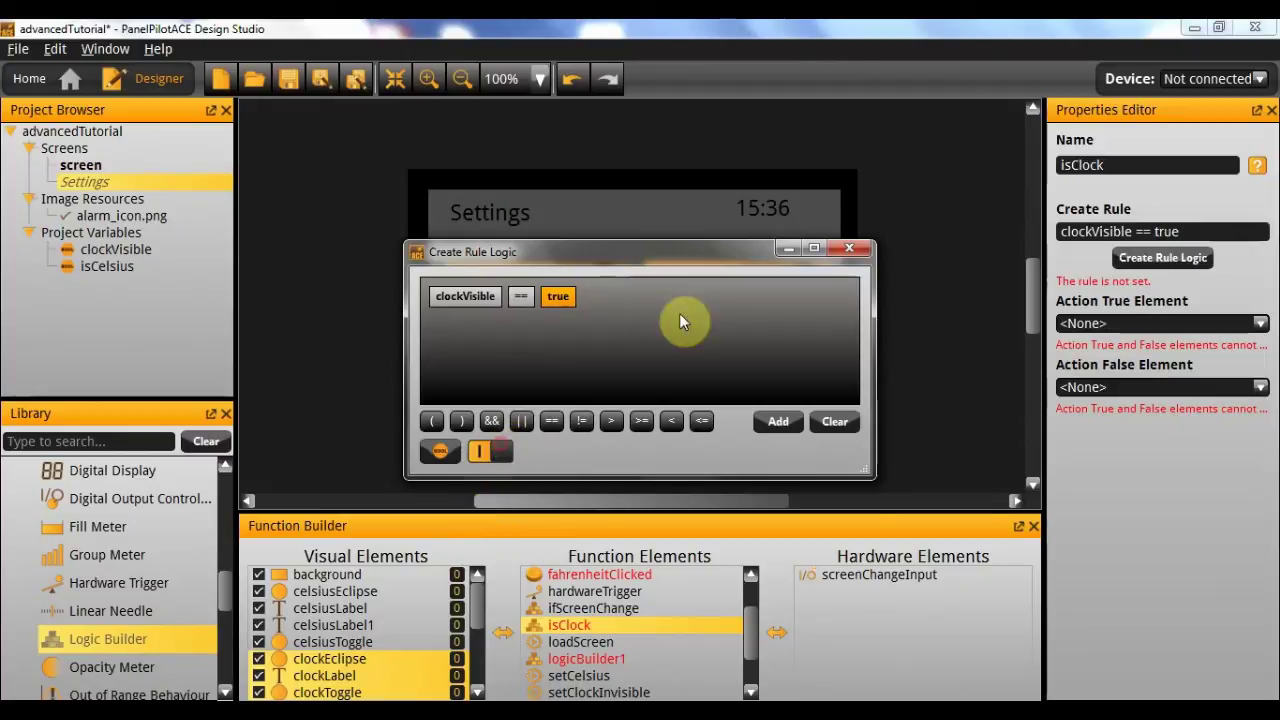
left_click(849, 248)
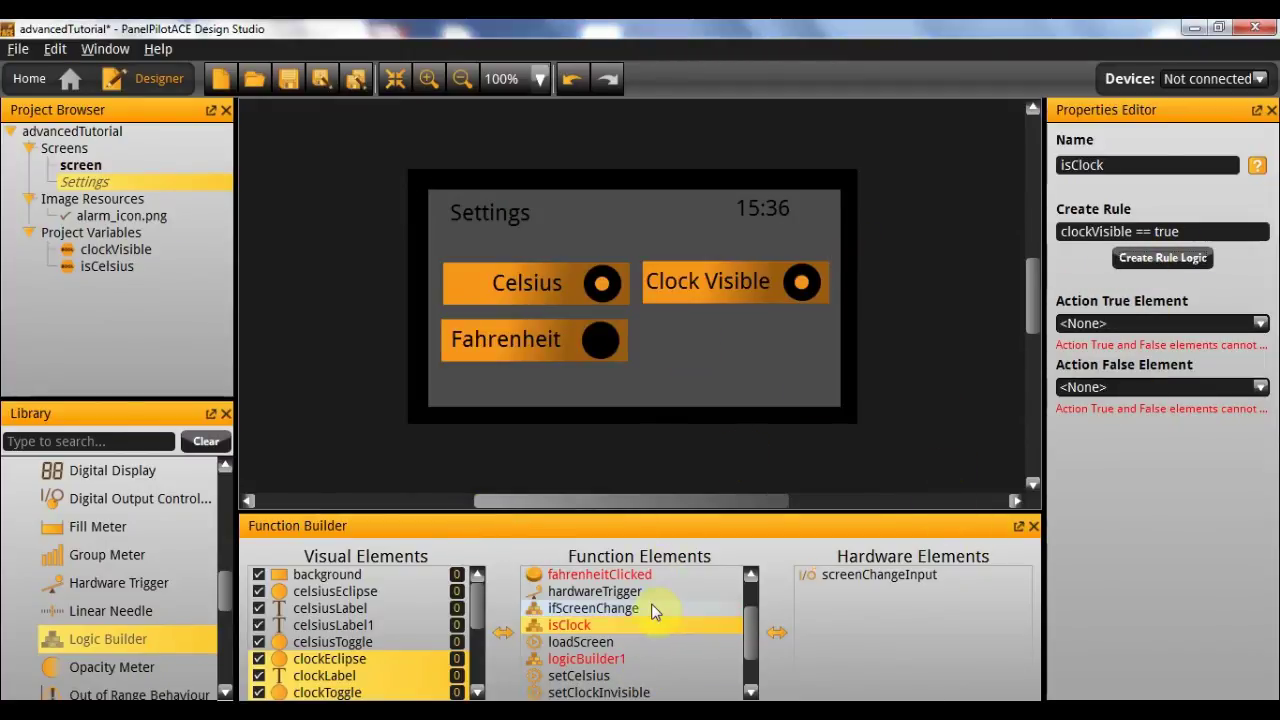
Set the action element of the clockClicked touch button to isClock
scroll(651, 613, "up", 3)
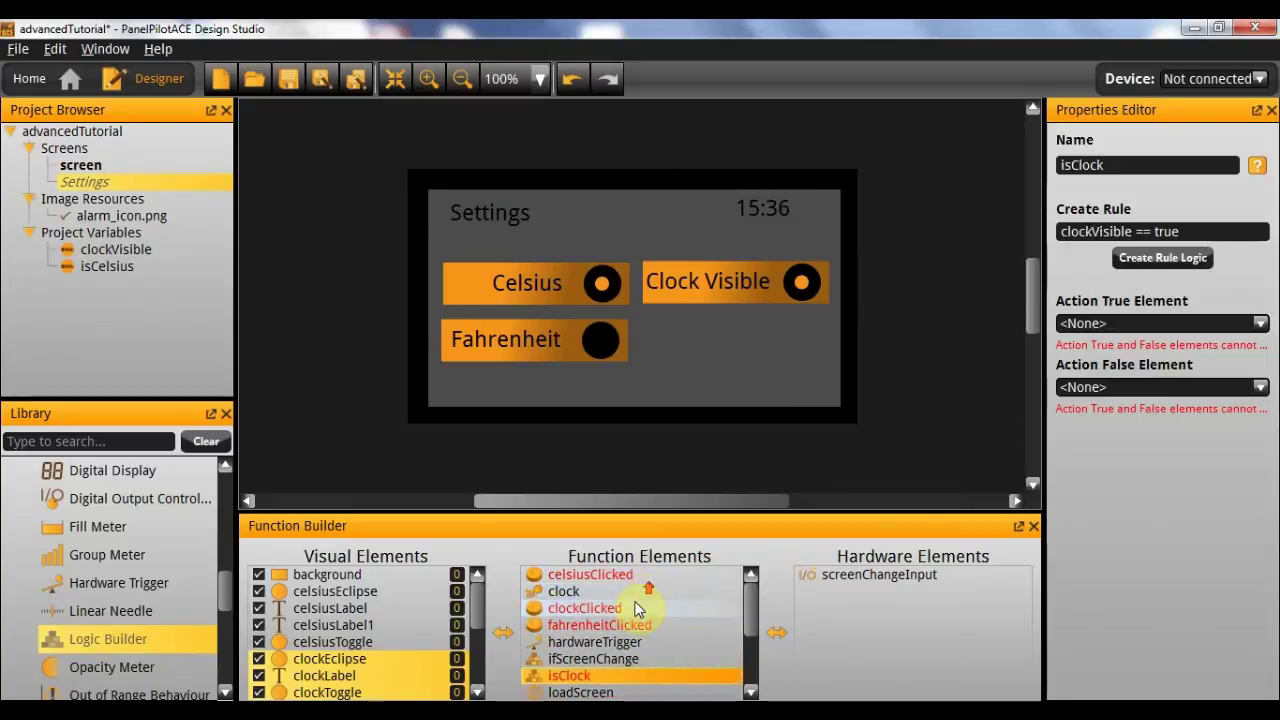
scroll(638, 610, "down", 4)
scroll(636, 611, "down", 1)
scroll(638, 611, "up", 5)
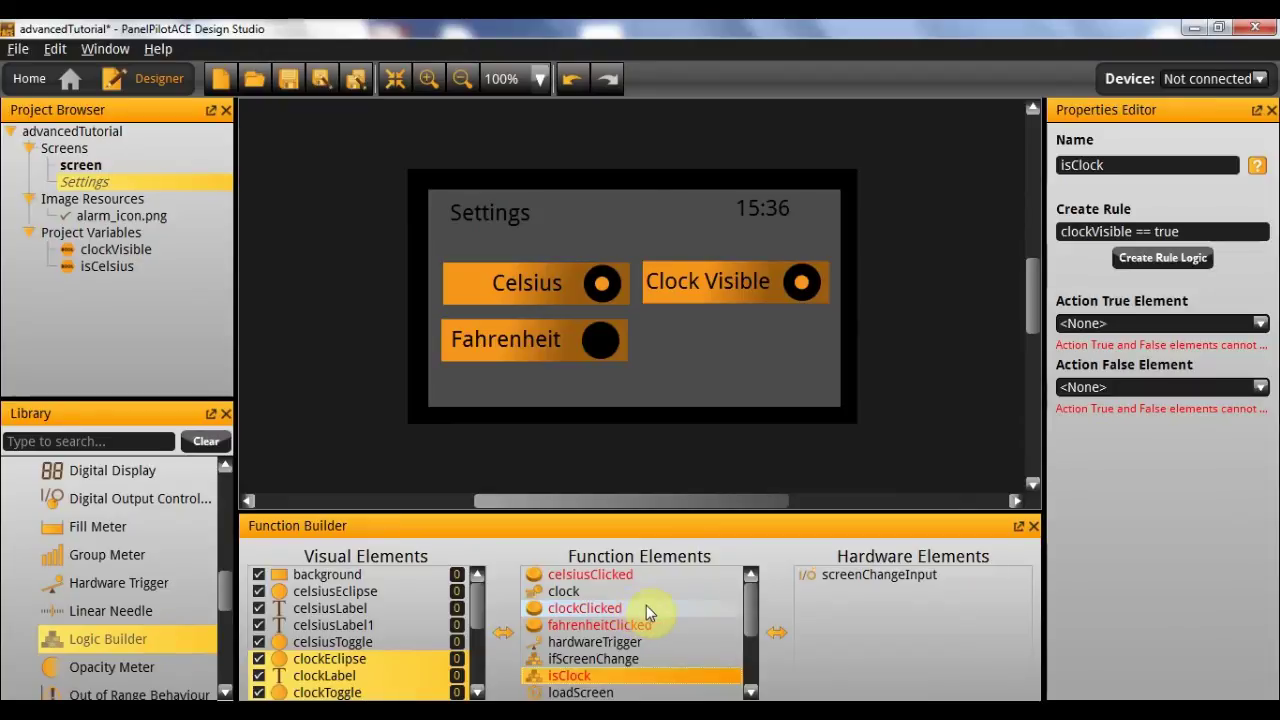
left_click(646, 607)
left_click(1133, 297)
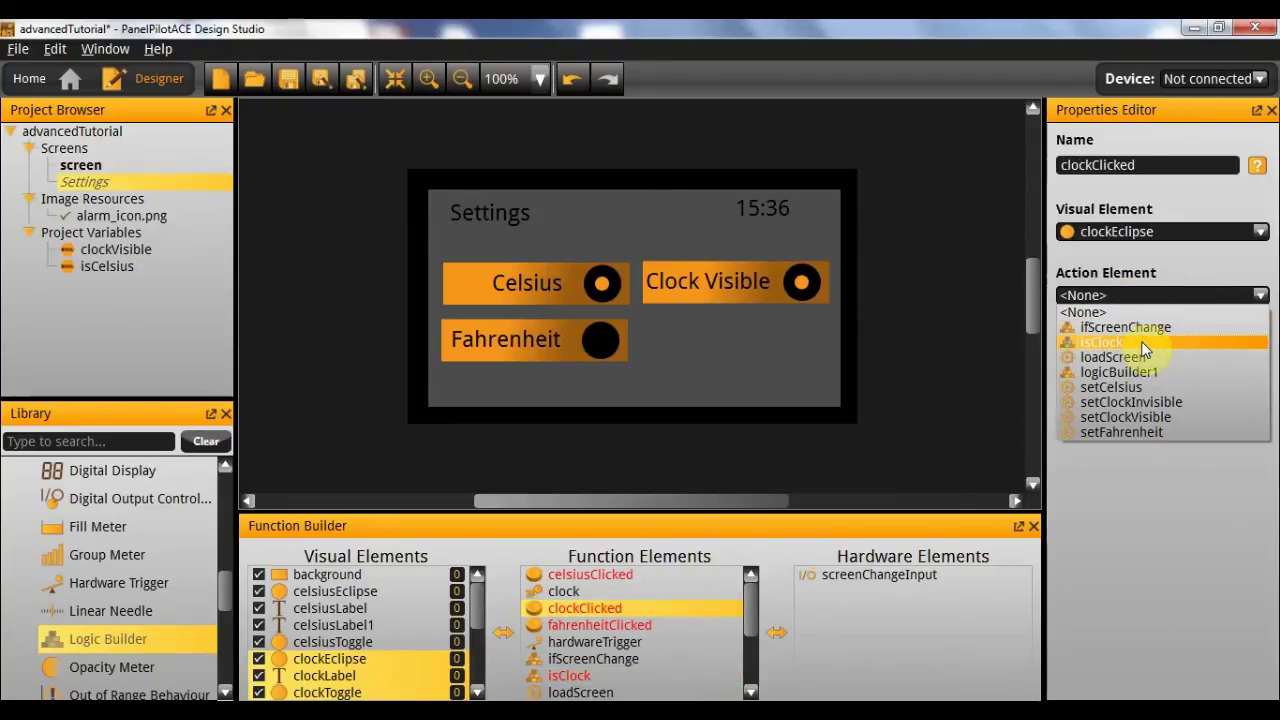
left_click(1143, 343)
Set isClock's Action True Element to setClockInvisible and its Action False Element to setClockVisible
left_click(569, 676)
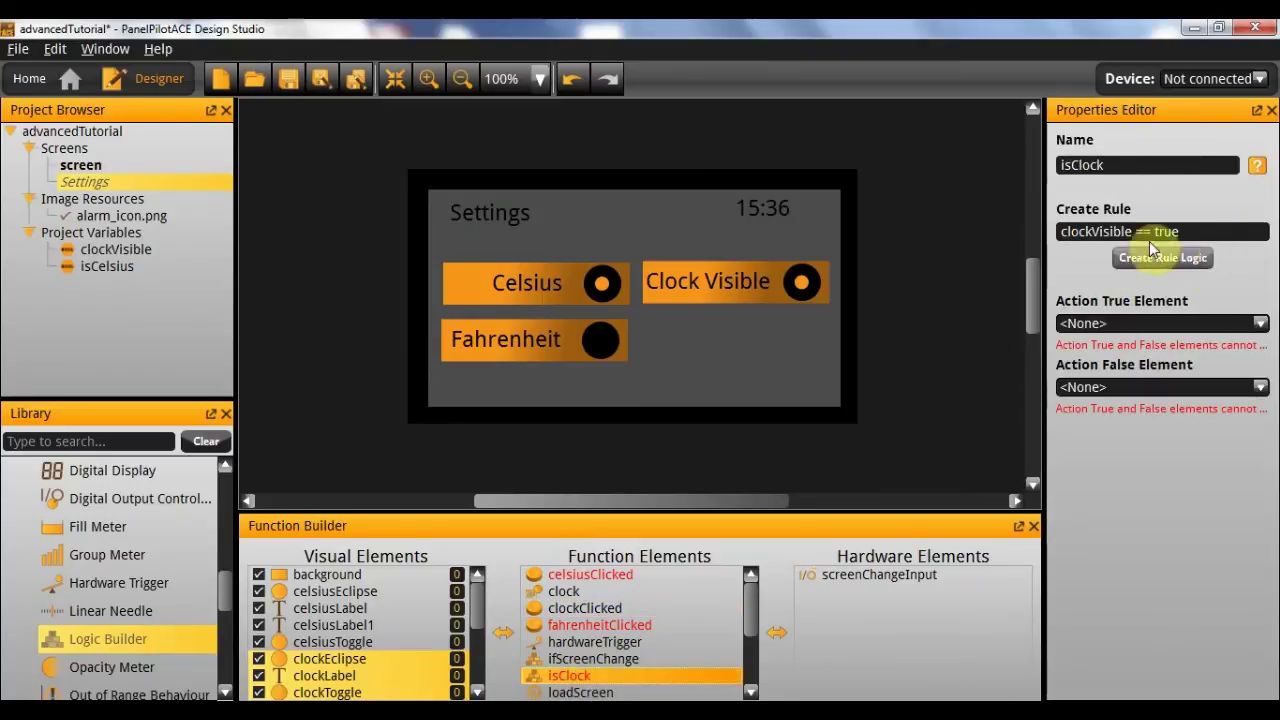
left_click(1181, 325)
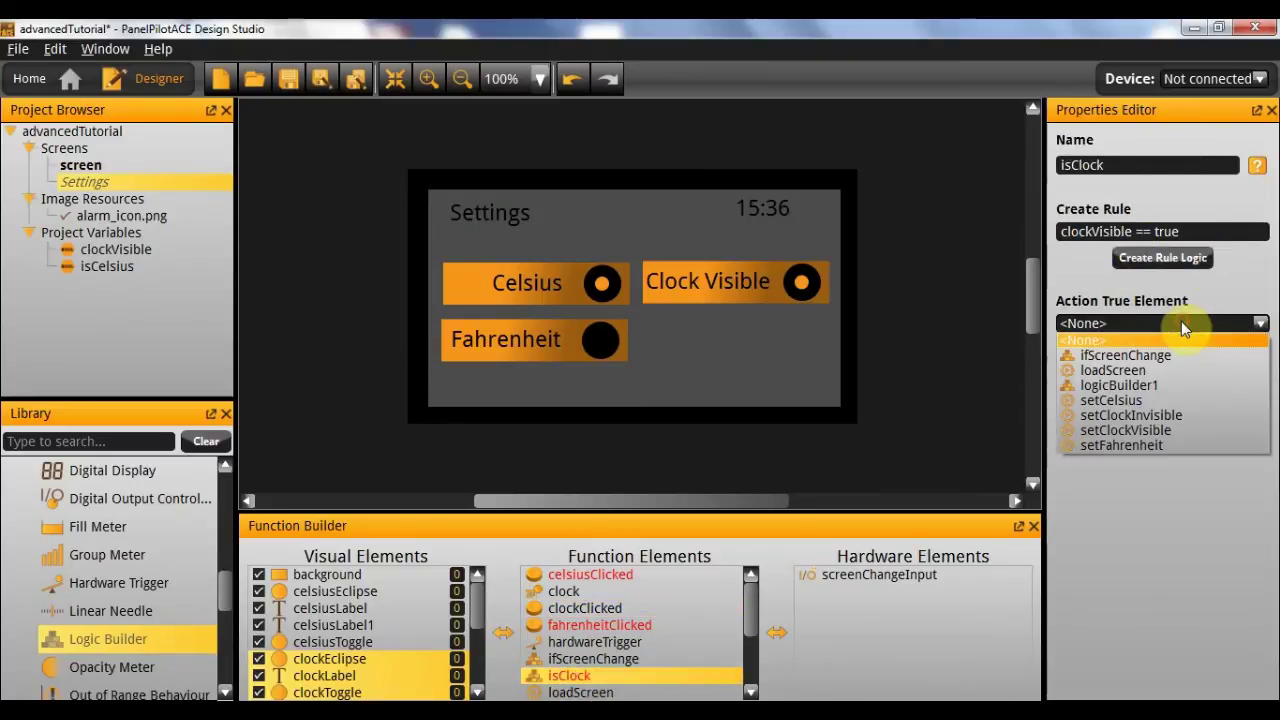
left_click(1184, 414)
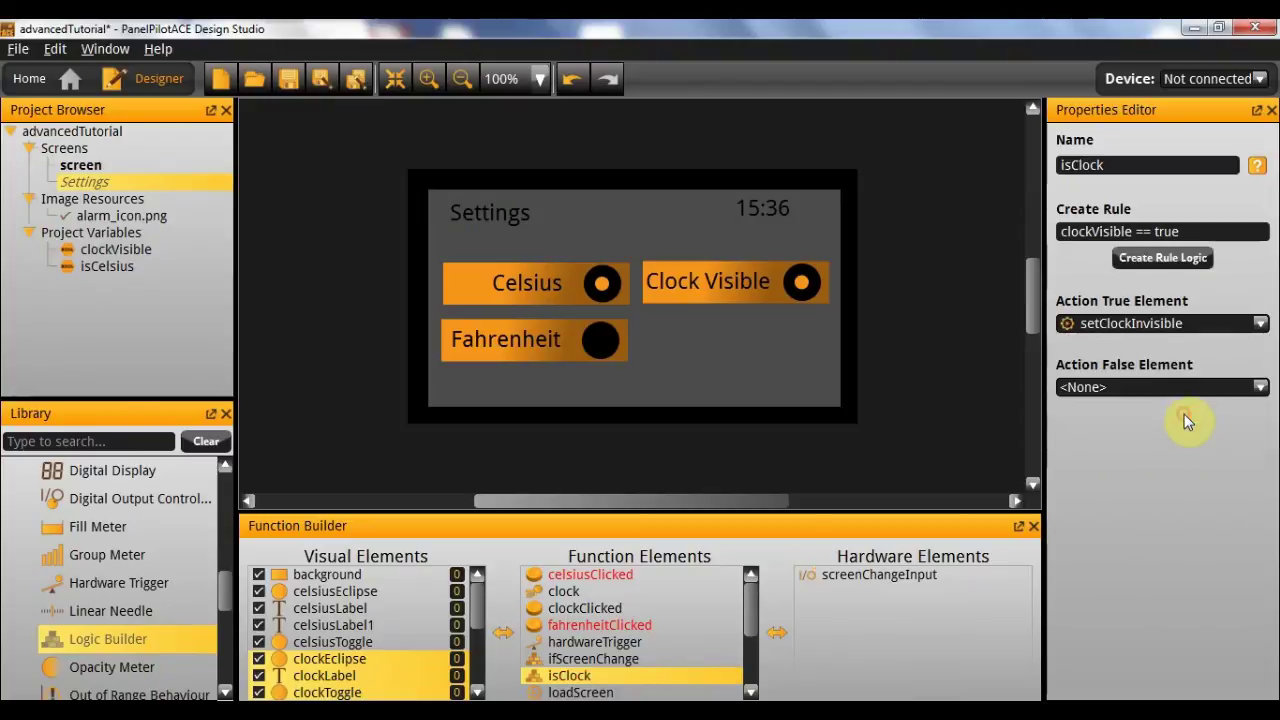
left_click(1130, 390)
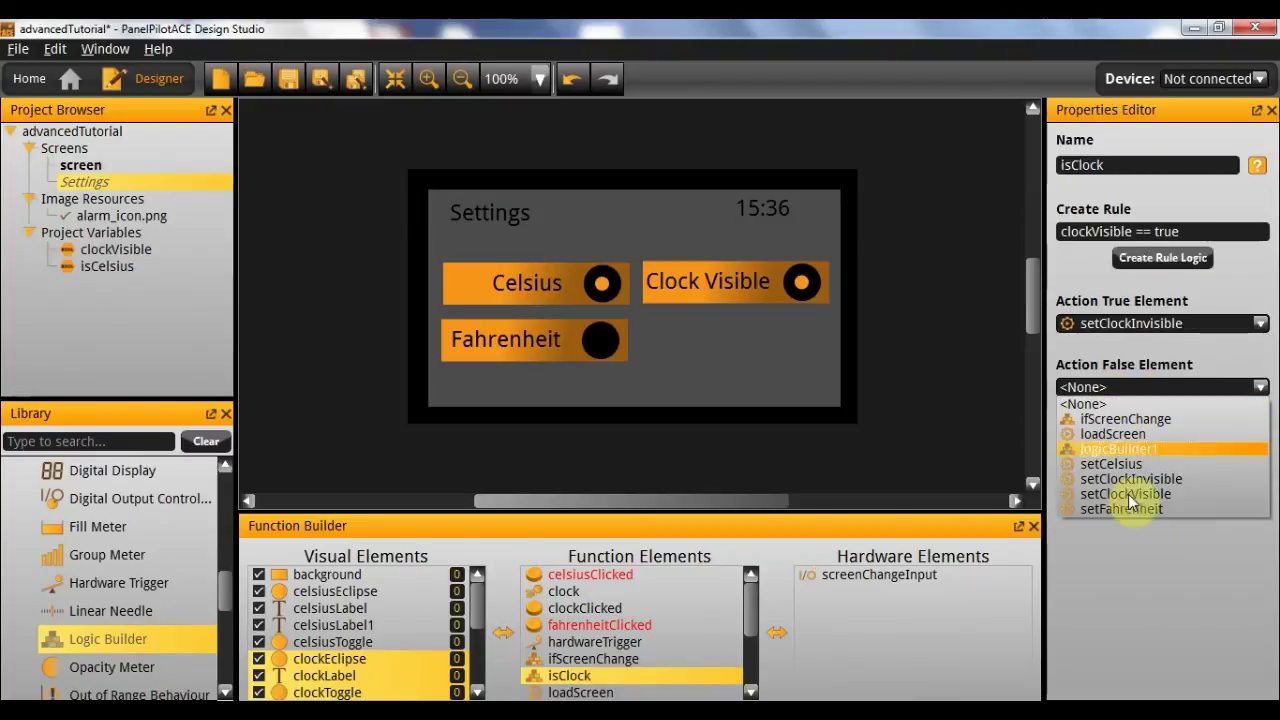
left_click(1192, 493)
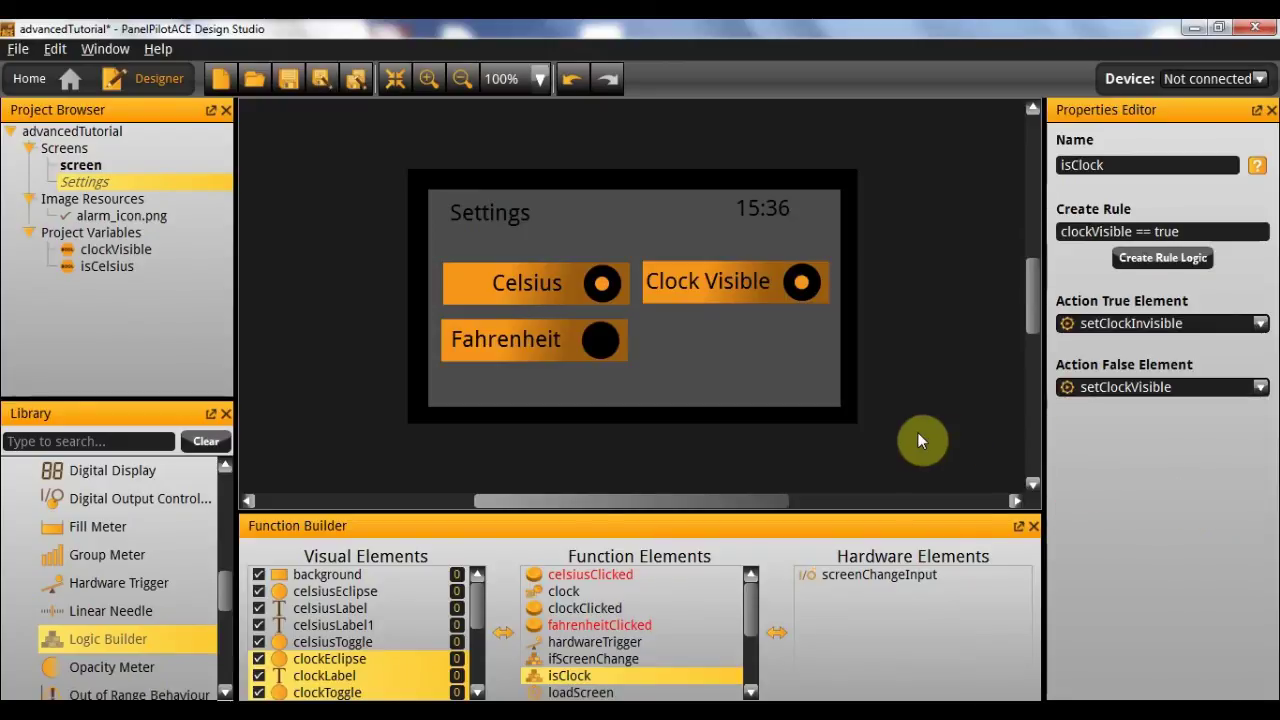
left_click(919, 438)
Try to rename the logicBuilder1 function element as isCelsius
scroll(690, 635, "down", 3)
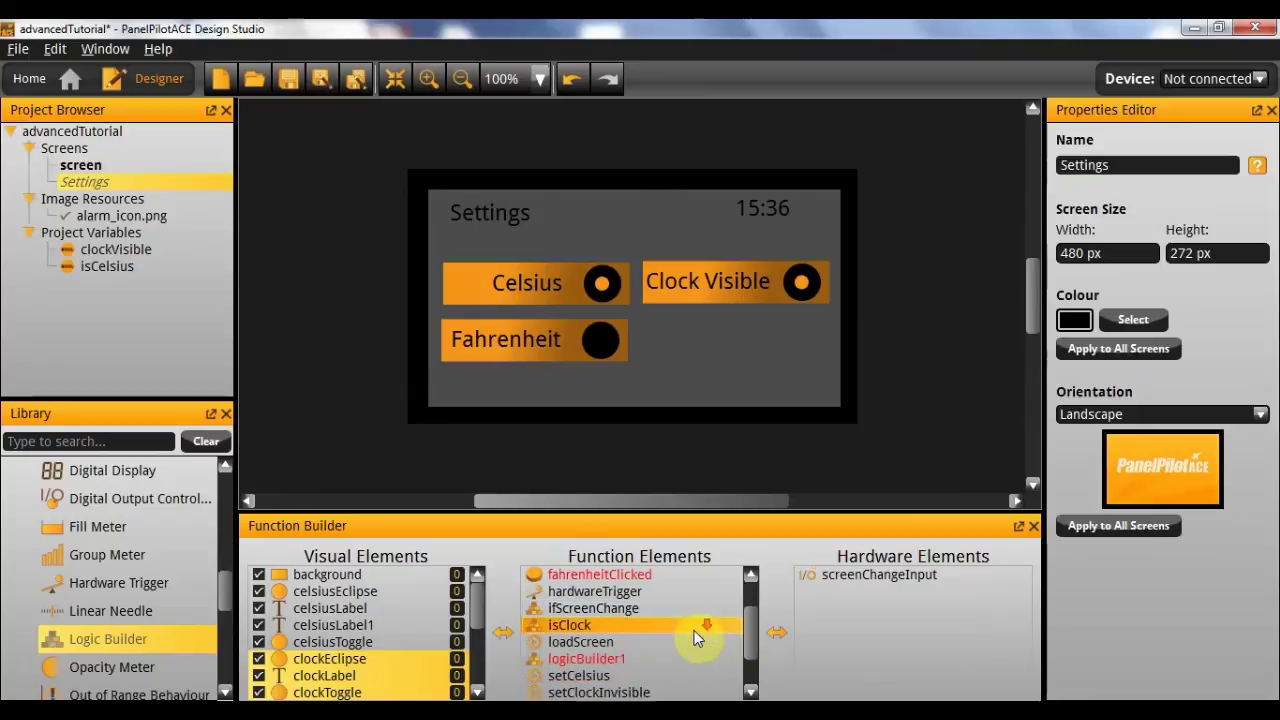
scroll(675, 643, "up", 3)
scroll(655, 652, "down", 2)
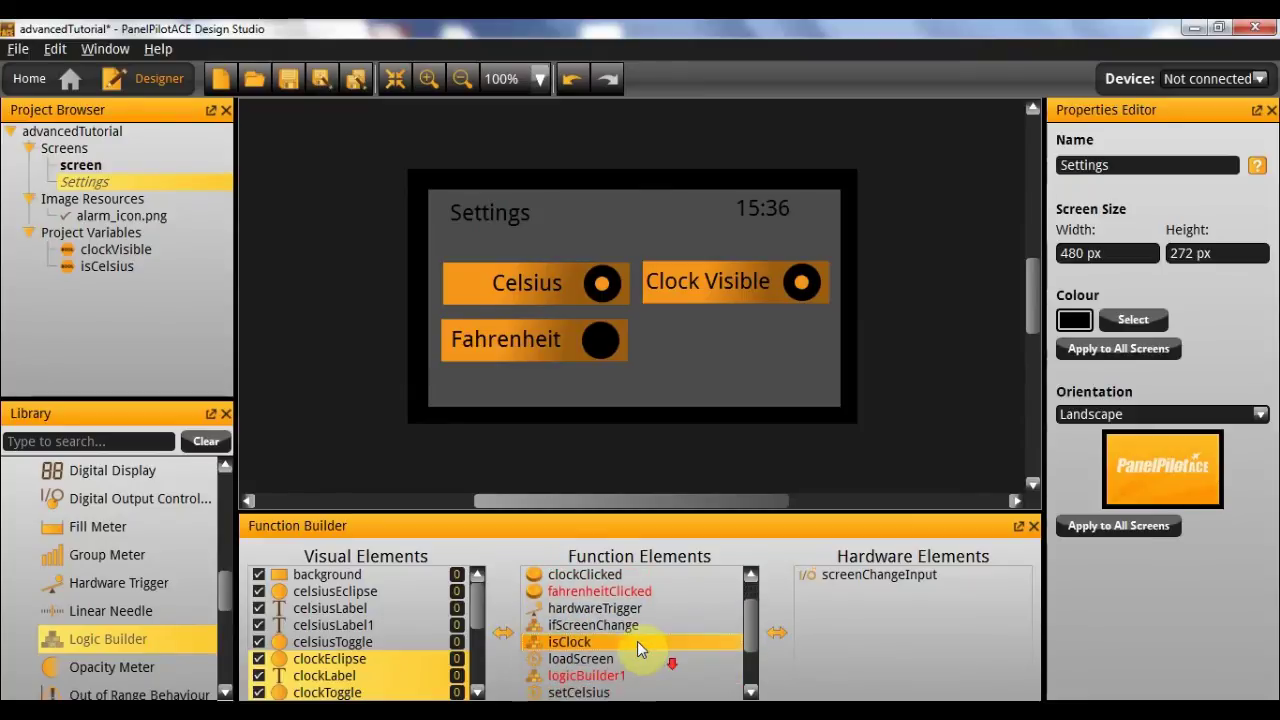
left_click(663, 677)
double_click(1166, 163)
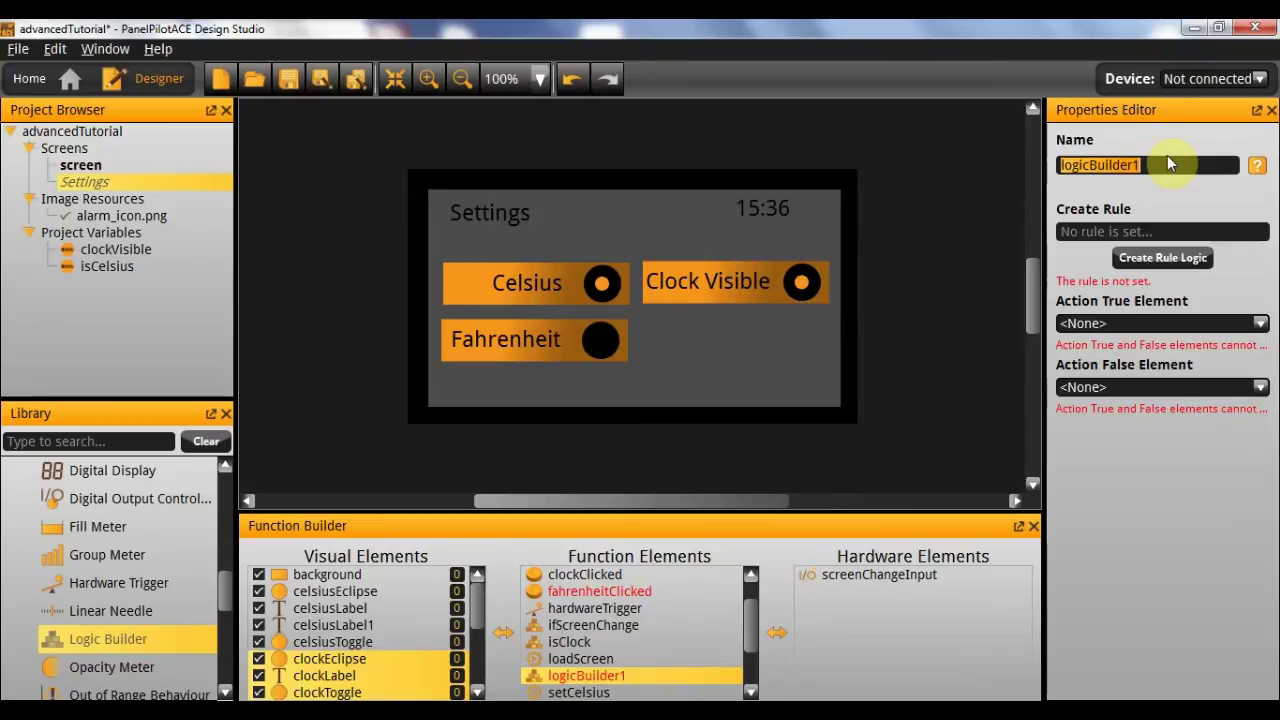
type("isCelsius")
key("Return")
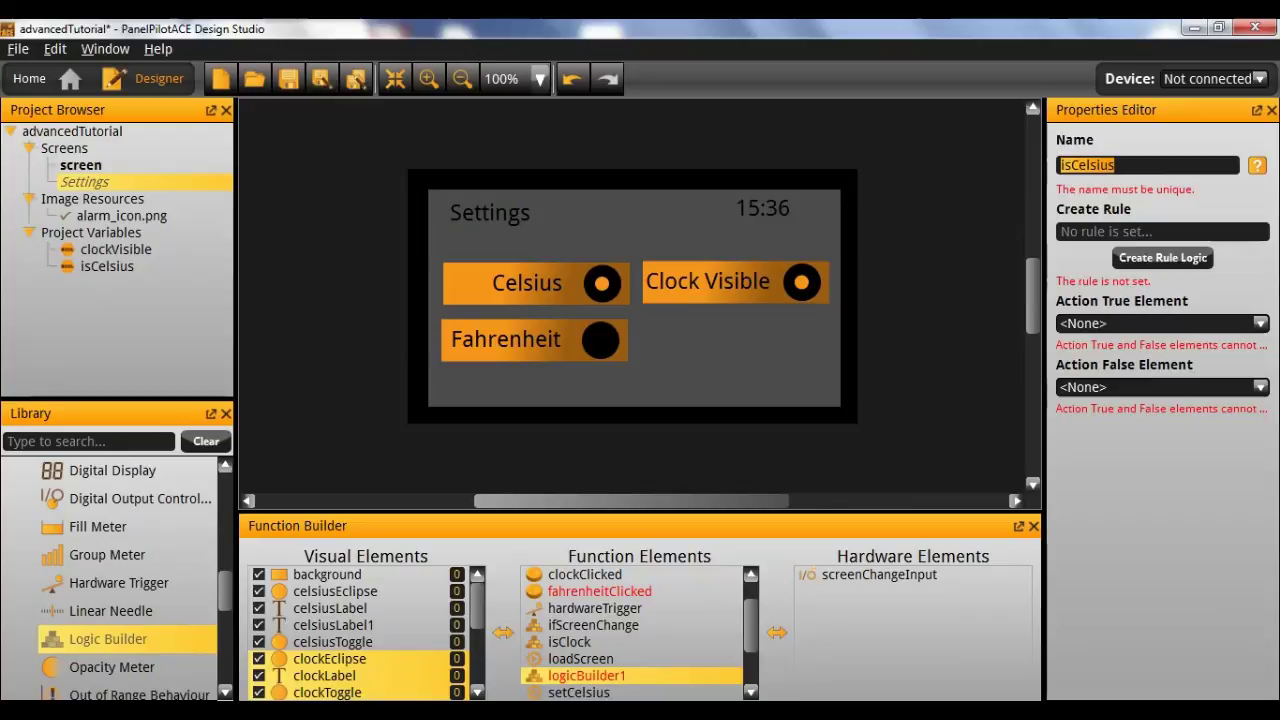
Check the function elements for a conflicting name and rename the logicBuilder1 element as isCelcius2
scroll(655, 627, "up", 1)
scroll(655, 620, "up", 1)
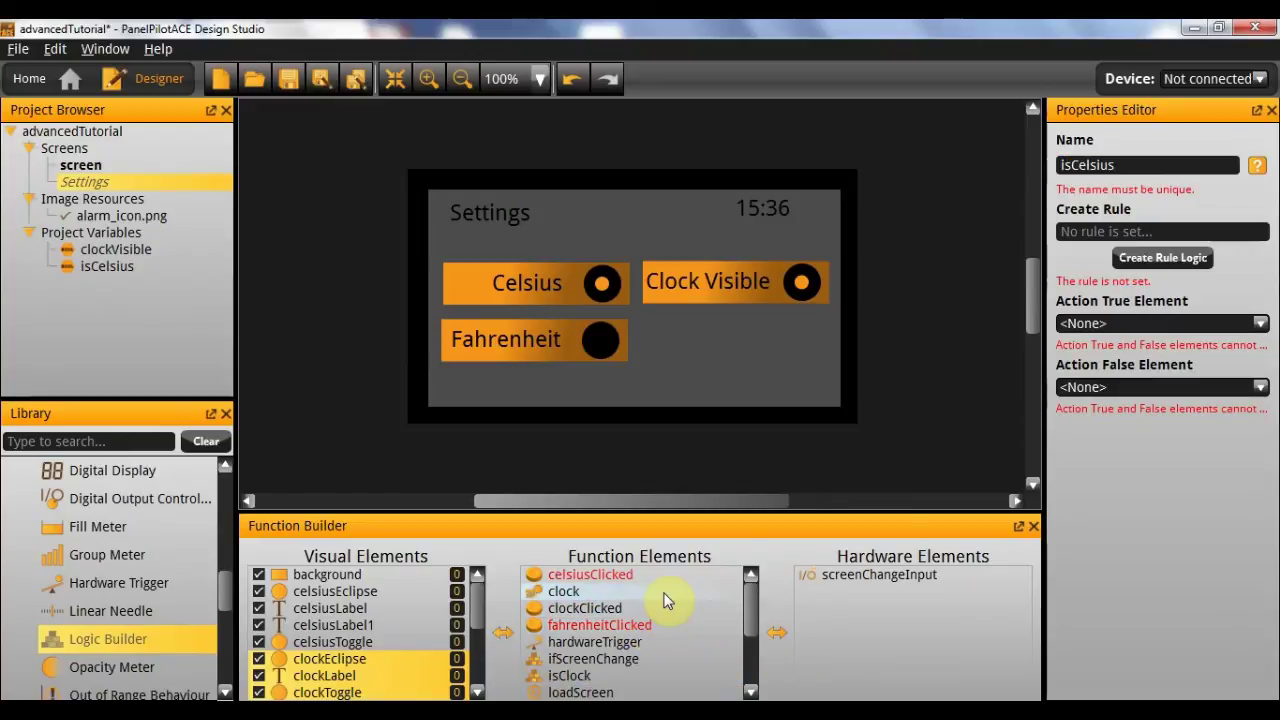
scroll(660, 608, "down", 3)
scroll(661, 603, "down", 3)
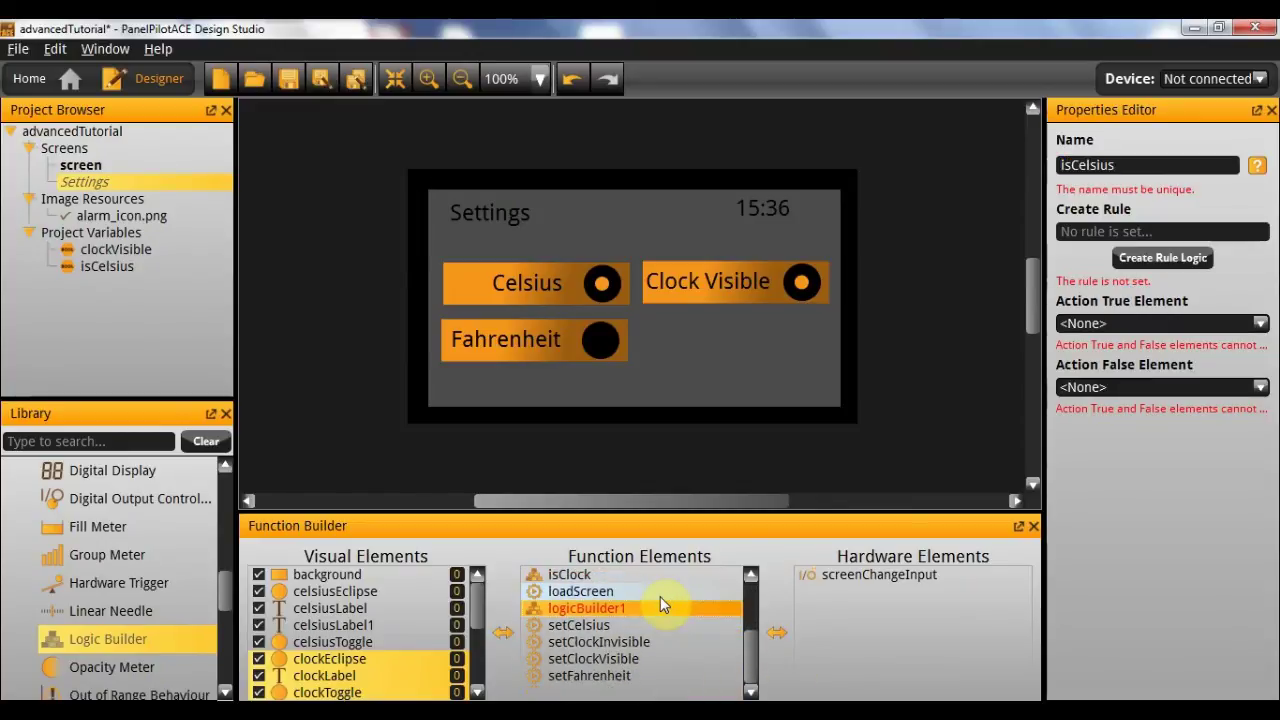
scroll(658, 602, "up", 2)
scroll(657, 595, "up", 4)
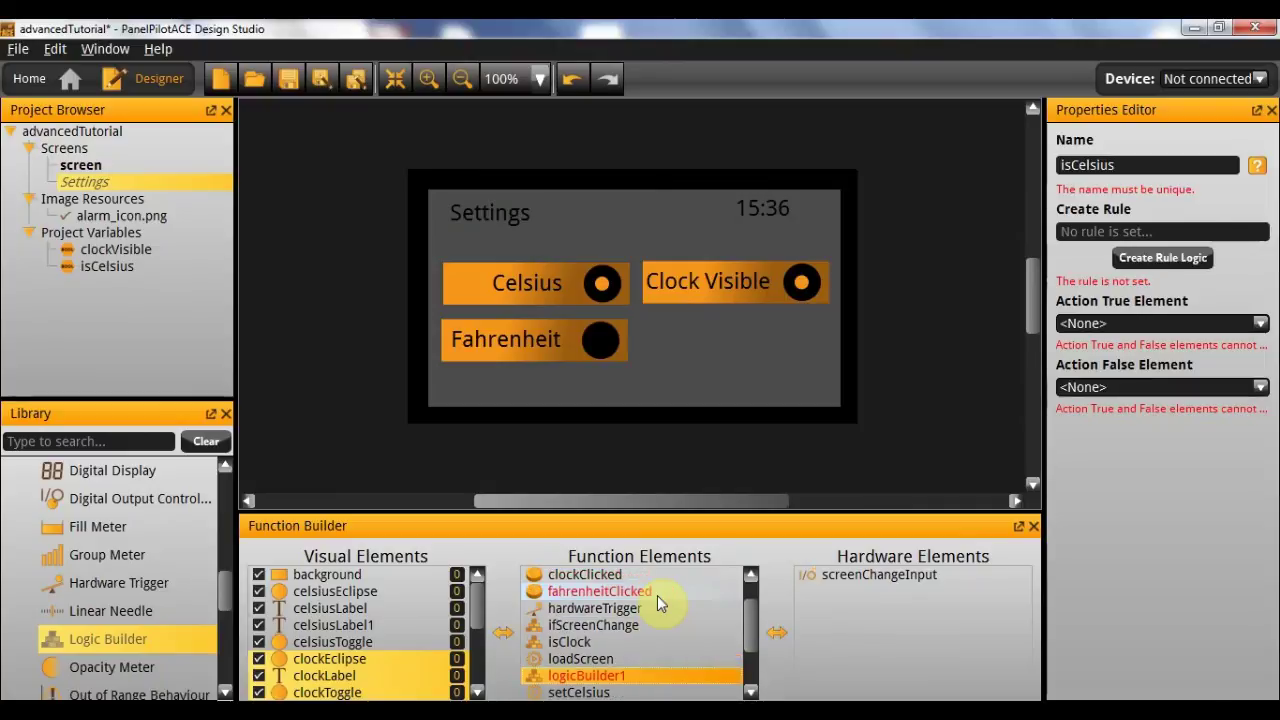
scroll(650, 600, "down", 6)
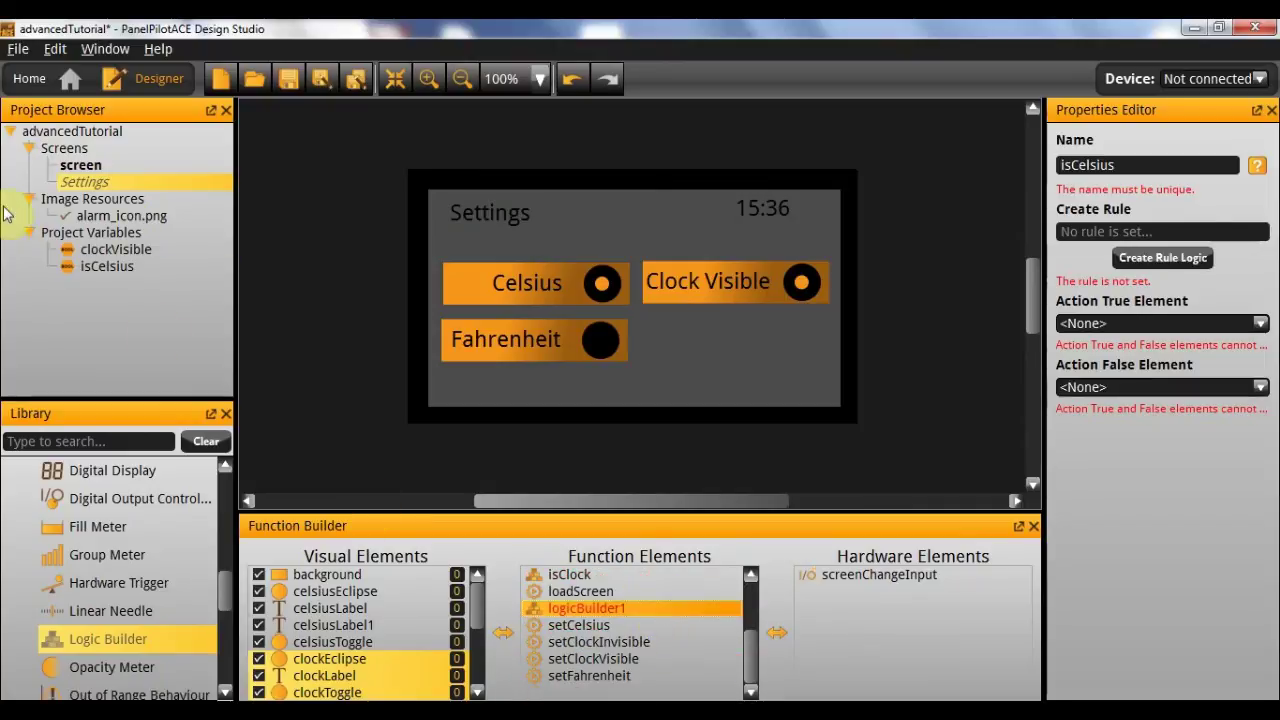
double_click(1152, 168)
type("isCelsius2")
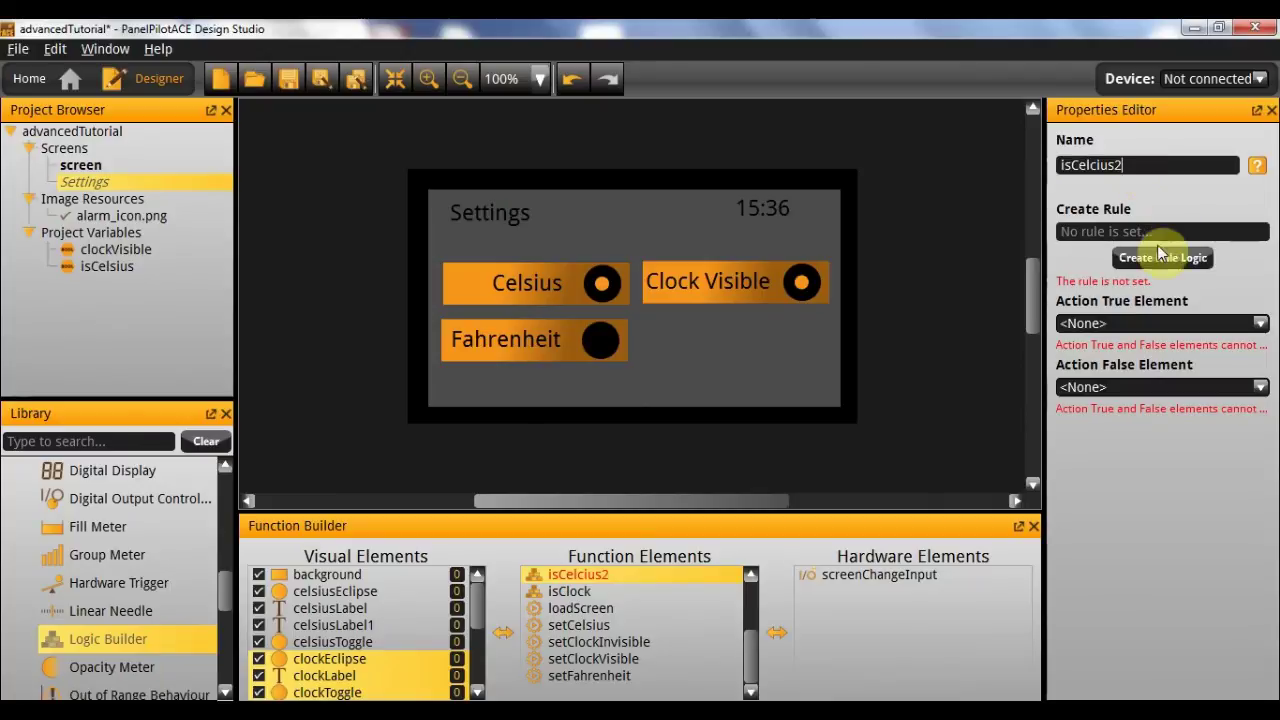
Create the rule isCelsius == true for the isCelcius2 logic element, using the project variable and a Boolean constant
left_click(1165, 257)
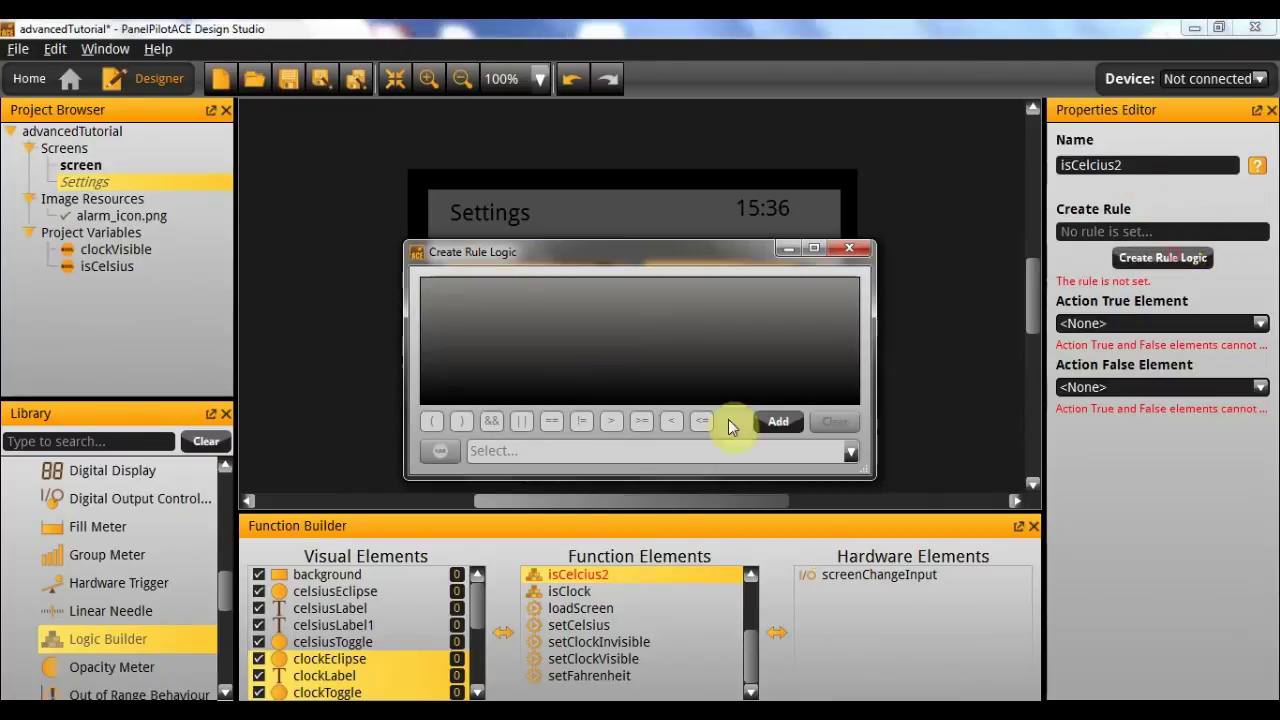
left_click(790, 425)
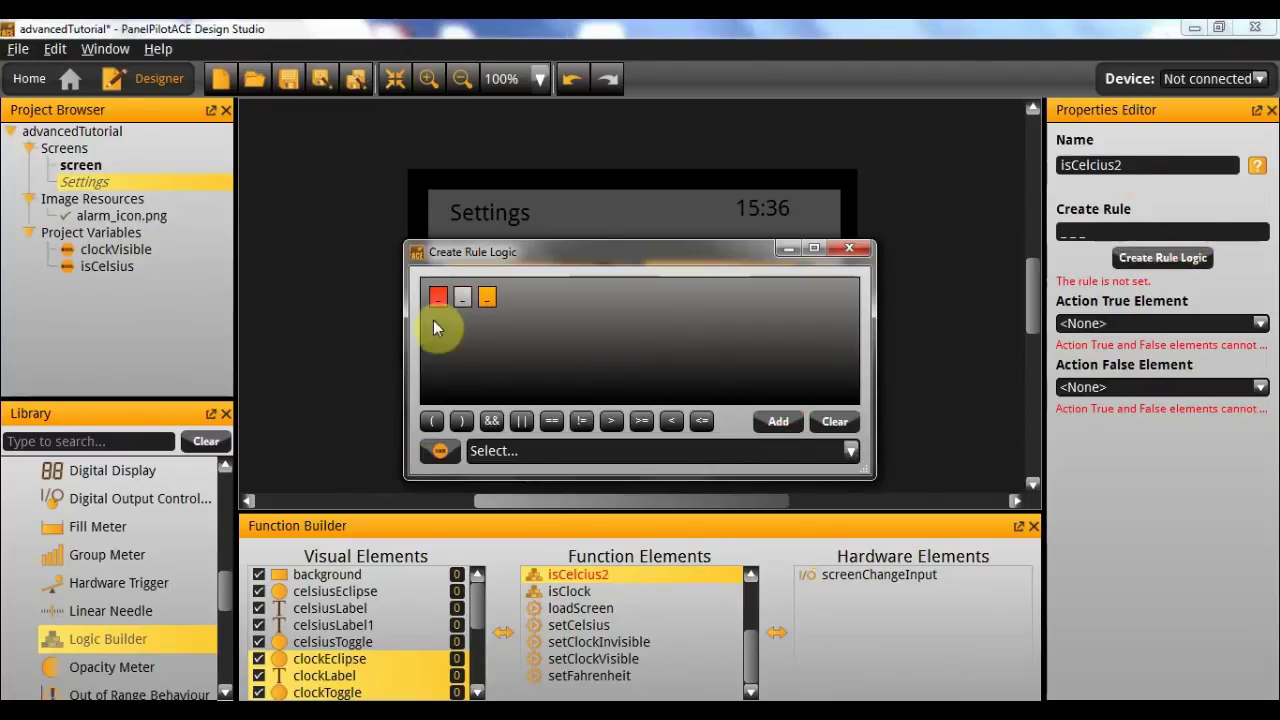
left_click(488, 451)
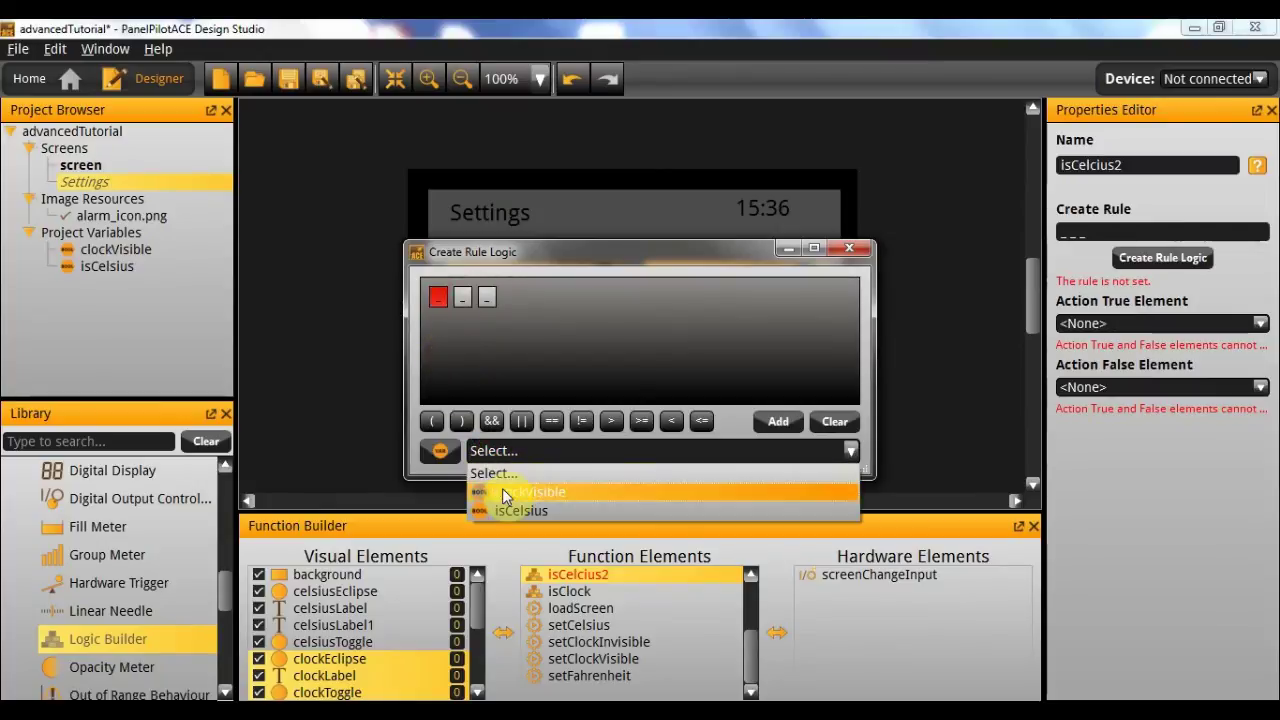
left_click(511, 511)
left_click(503, 297)
left_click(551, 421)
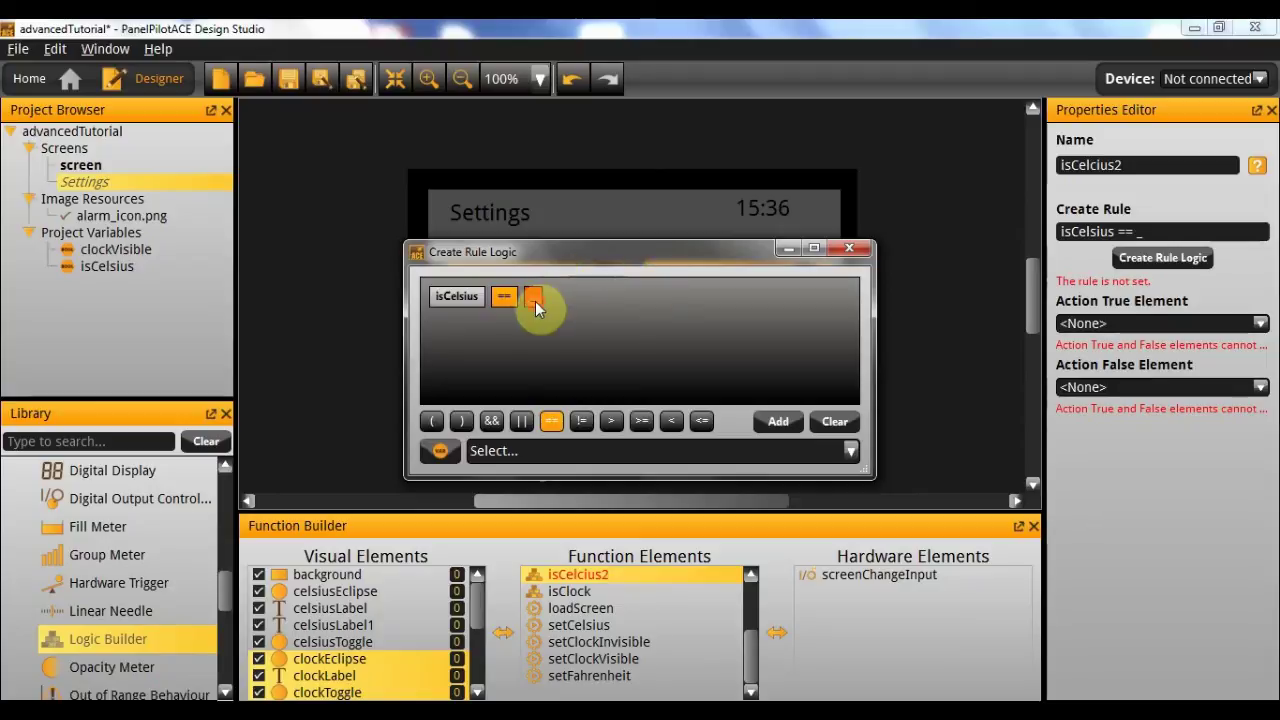
left_click(450, 451)
left_click(466, 539)
left_click(488, 451)
left_click(850, 246)
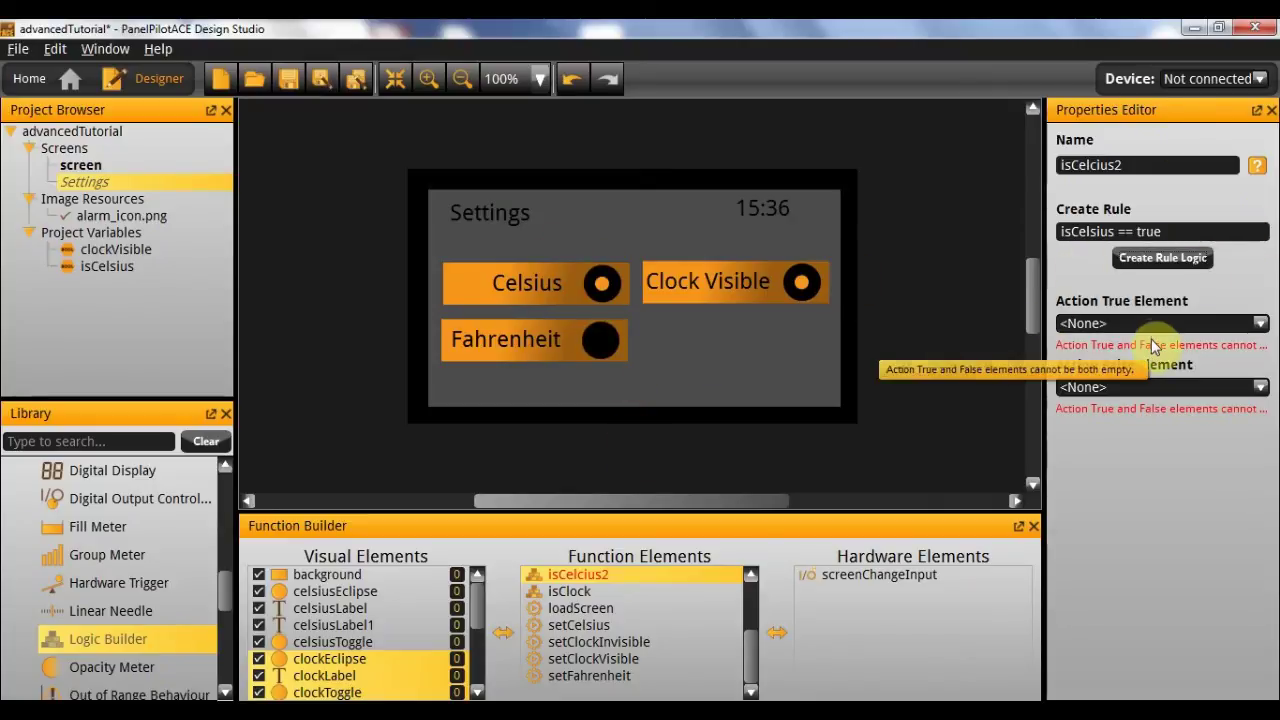
Set the Action True Element of isCelcius2 to setFahrenheit
left_click(1169, 321)
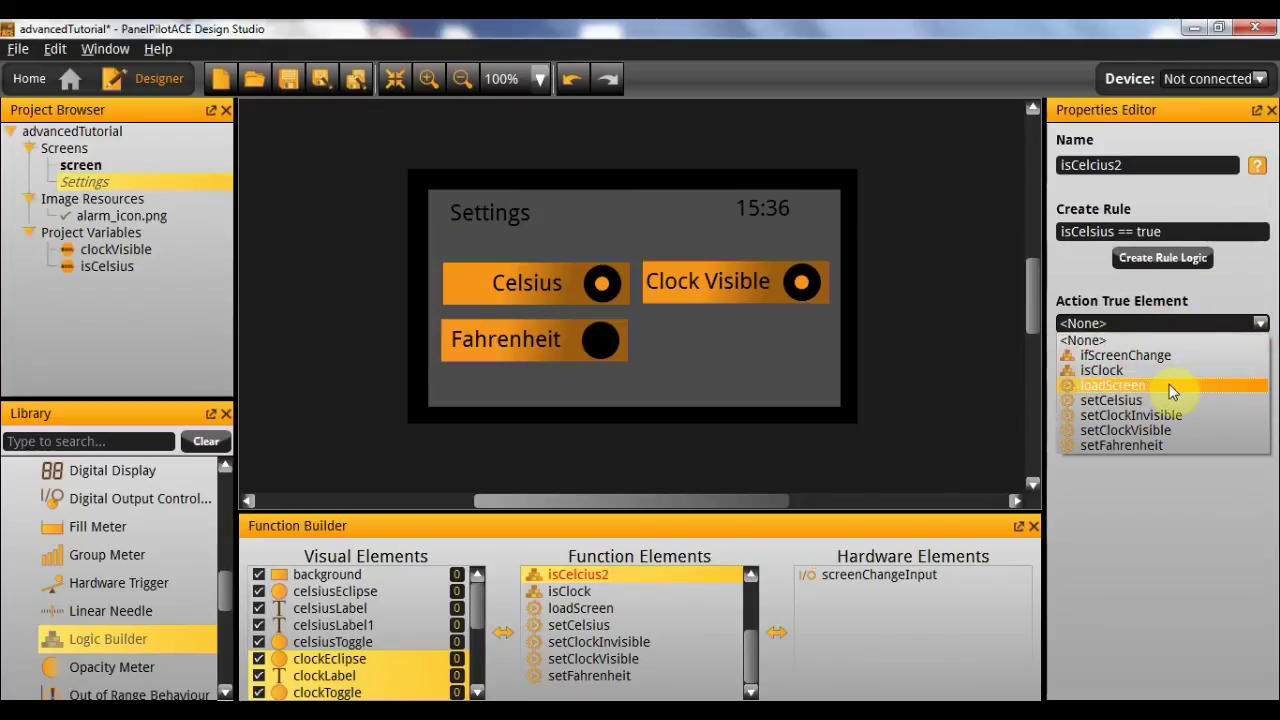
left_click(1157, 323)
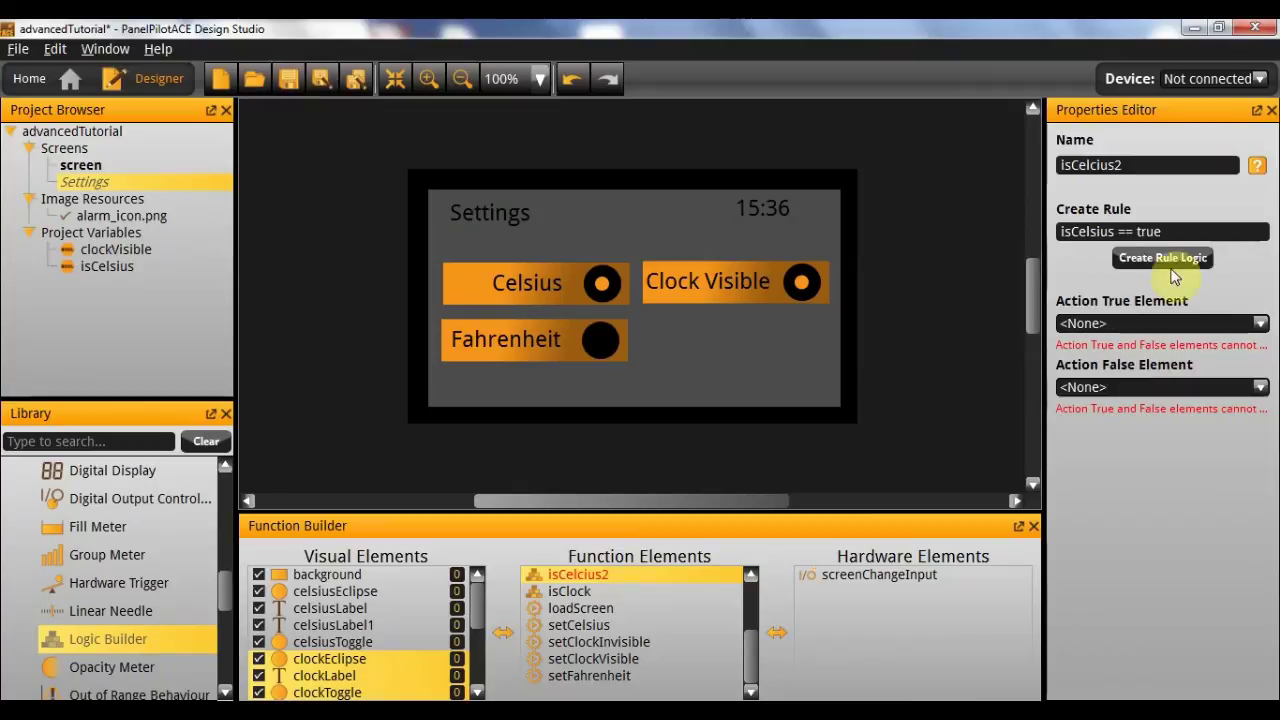
left_click(1155, 324)
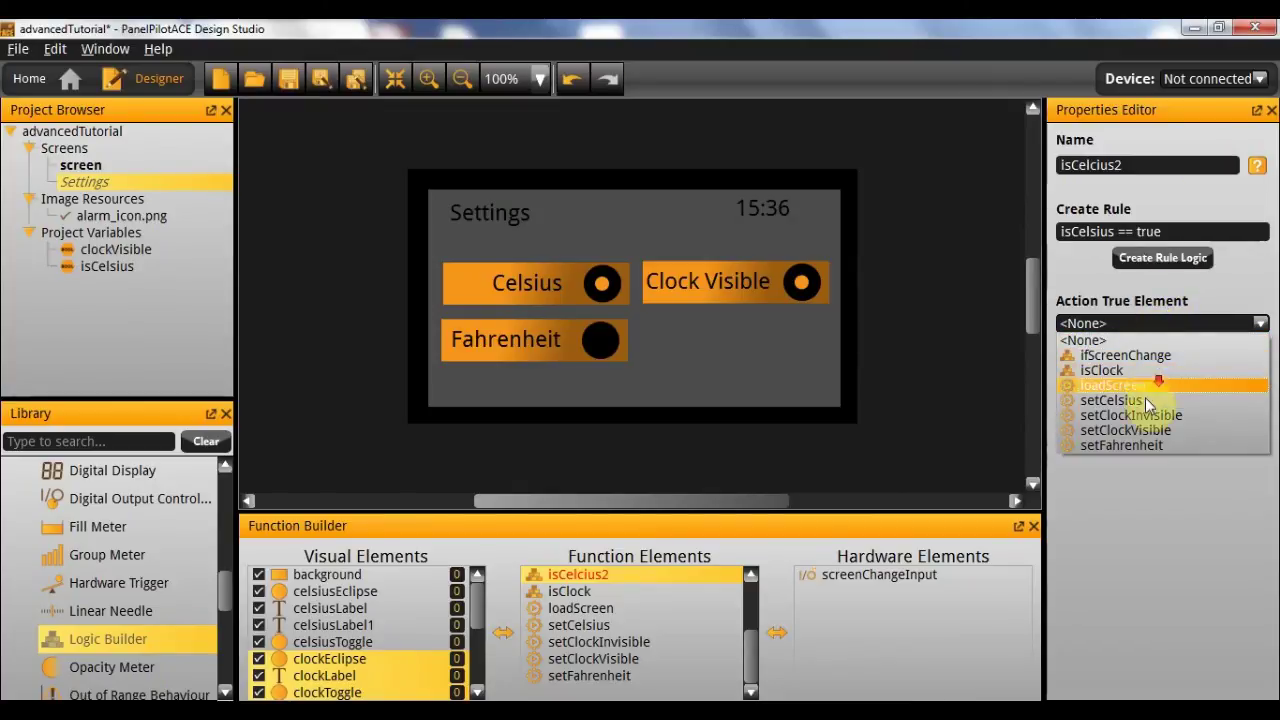
left_click(1140, 445)
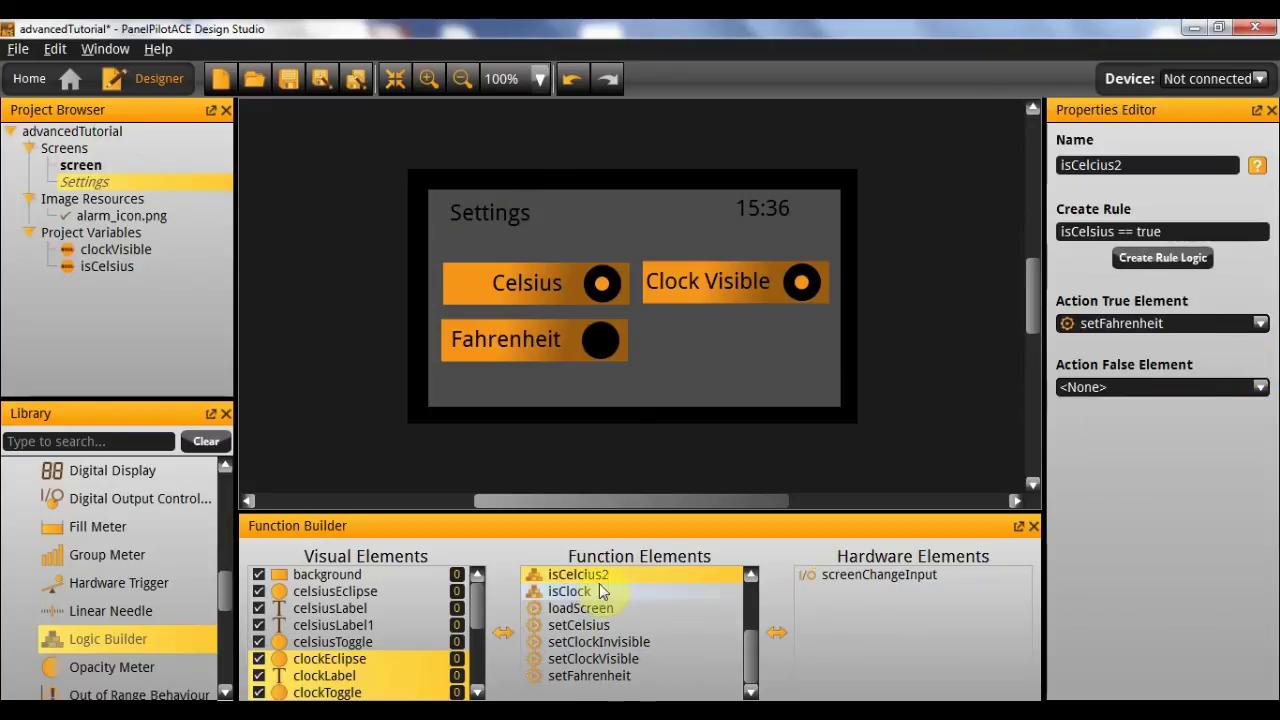
Add another Logic Builder to the function elements of the Settings screen and name it isFahrenheit
left_click_drag(149, 637, 668, 594)
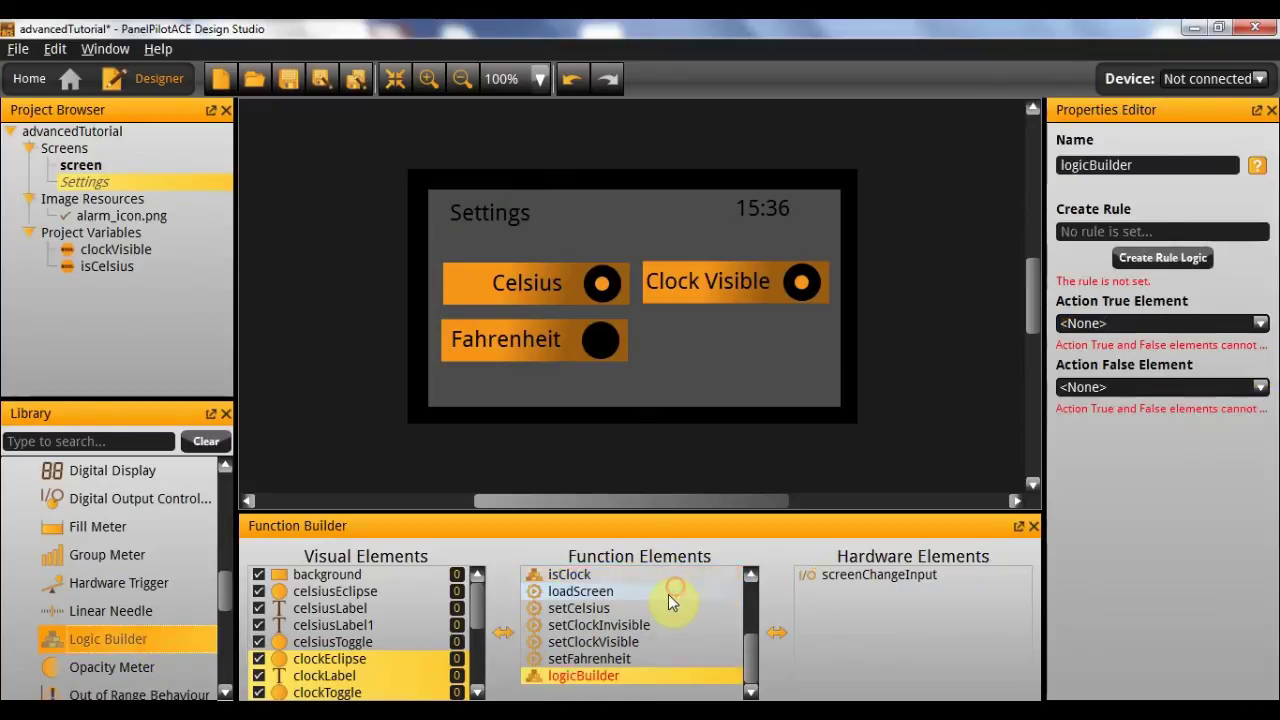
left_click(1180, 166)
type("isFah")
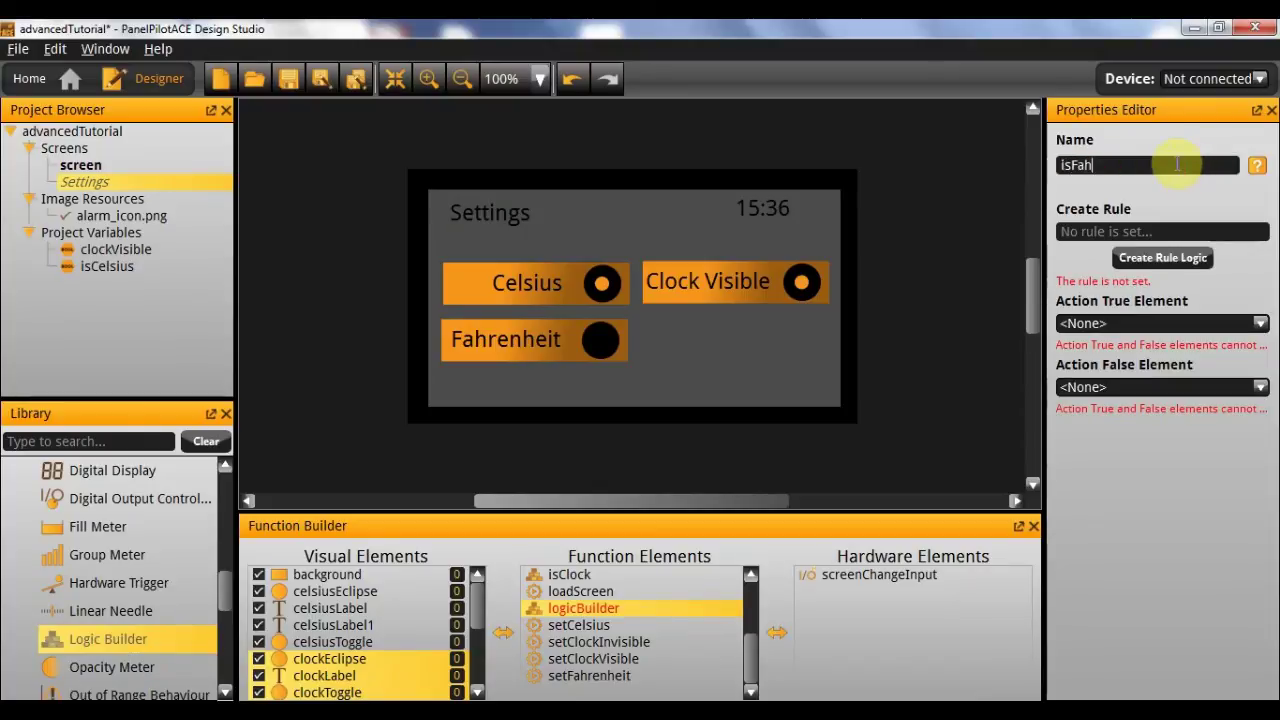
type("renheit")
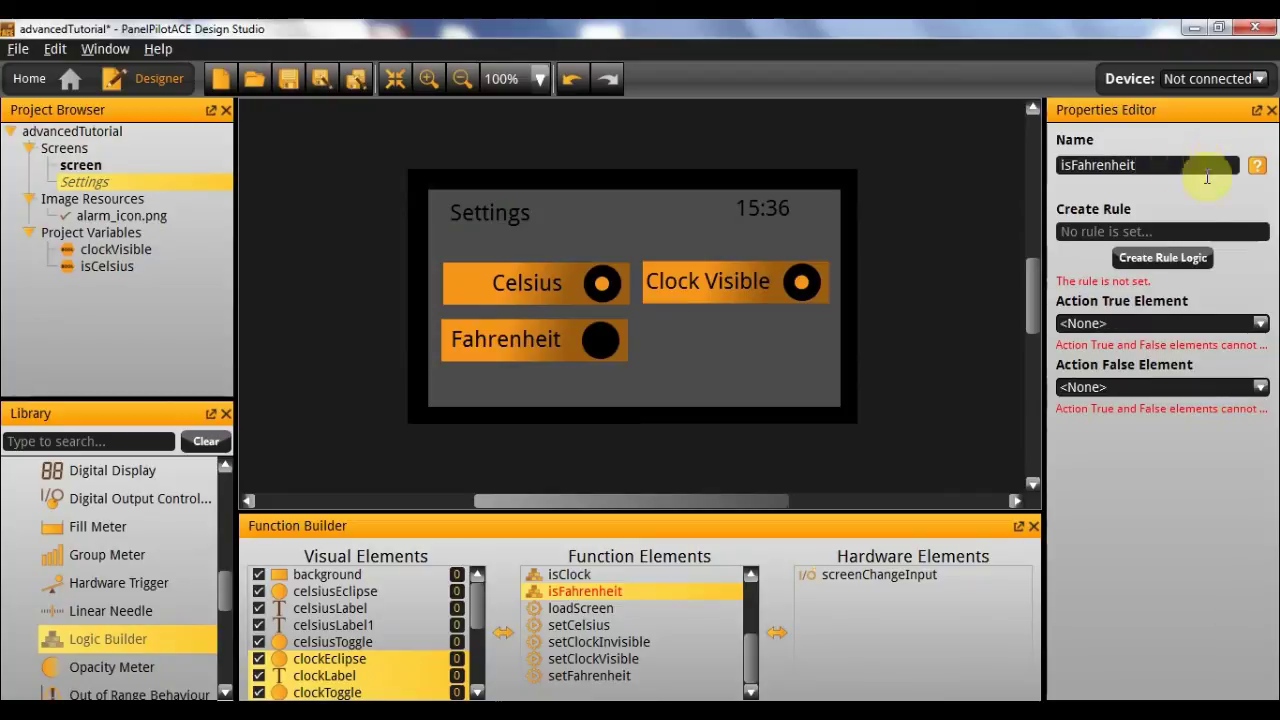
Create the rule isCelsius == true for the isFahrenheit logic element, using the project variable and a Boolean constant
left_click(1163, 257)
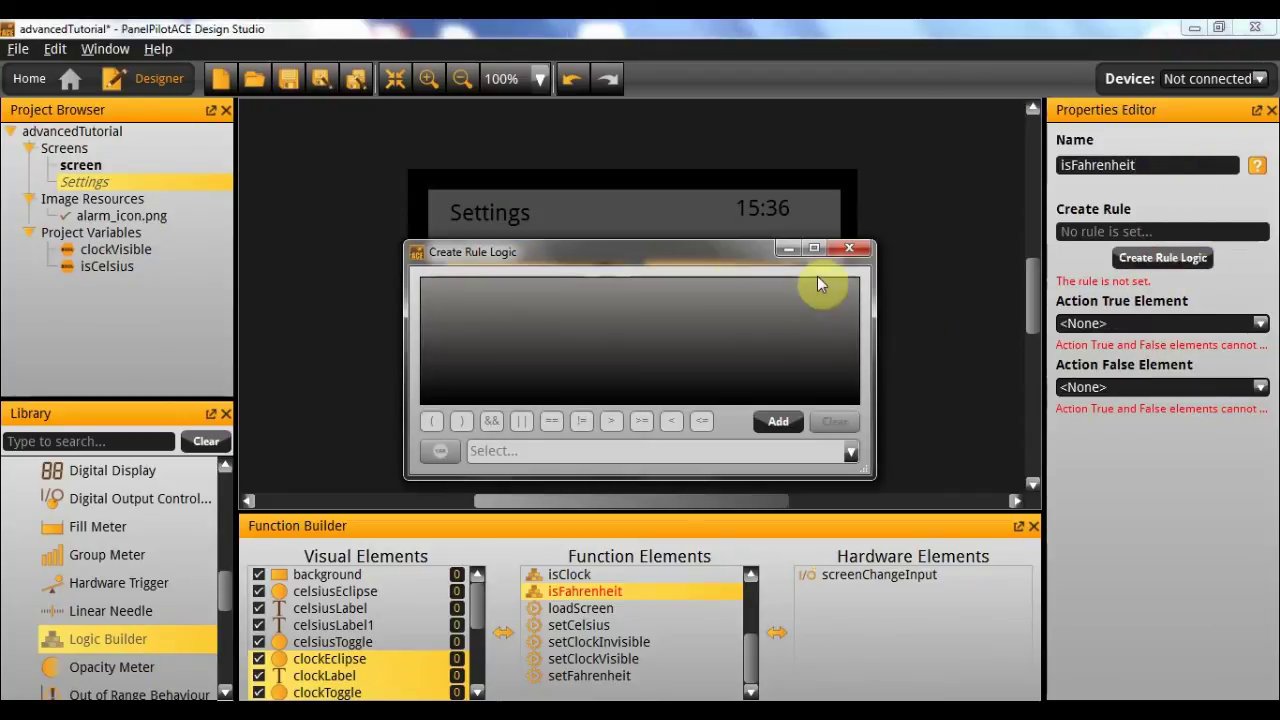
left_click(778, 421)
left_click(437, 297)
left_click(440, 450)
left_click(469, 466)
left_click(571, 455)
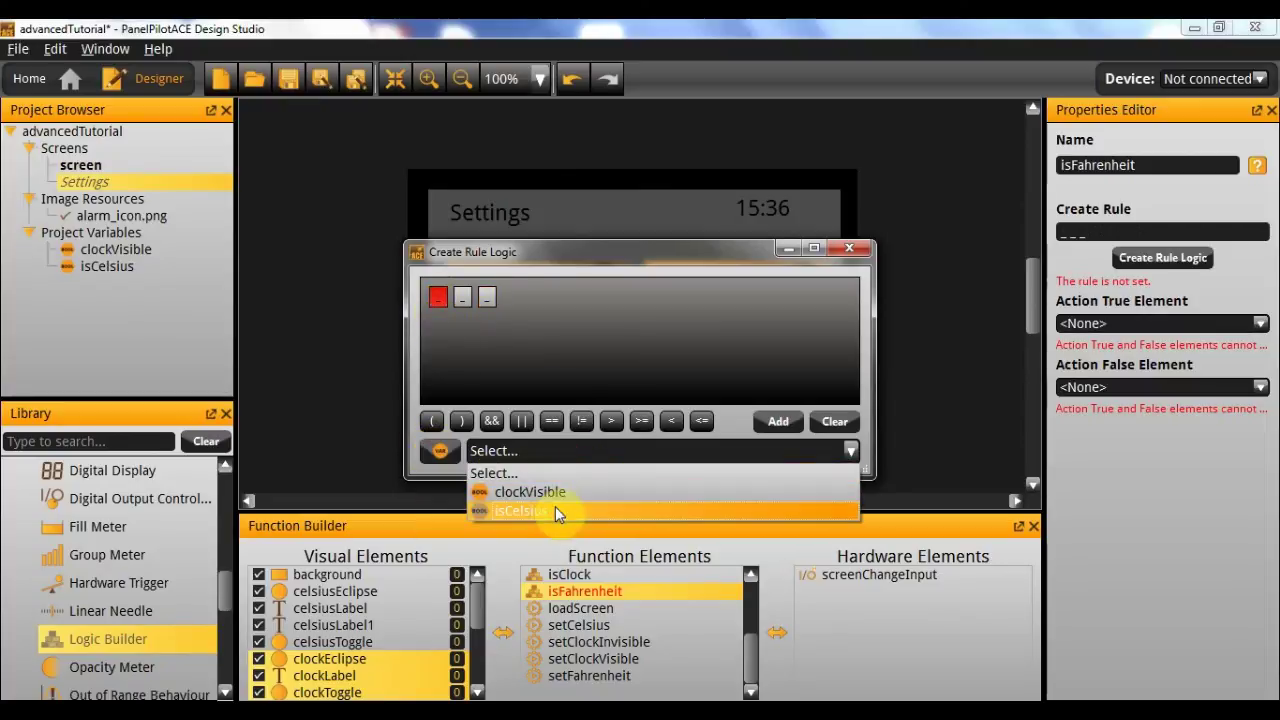
left_click(555, 511)
left_click(494, 296)
left_click(551, 421)
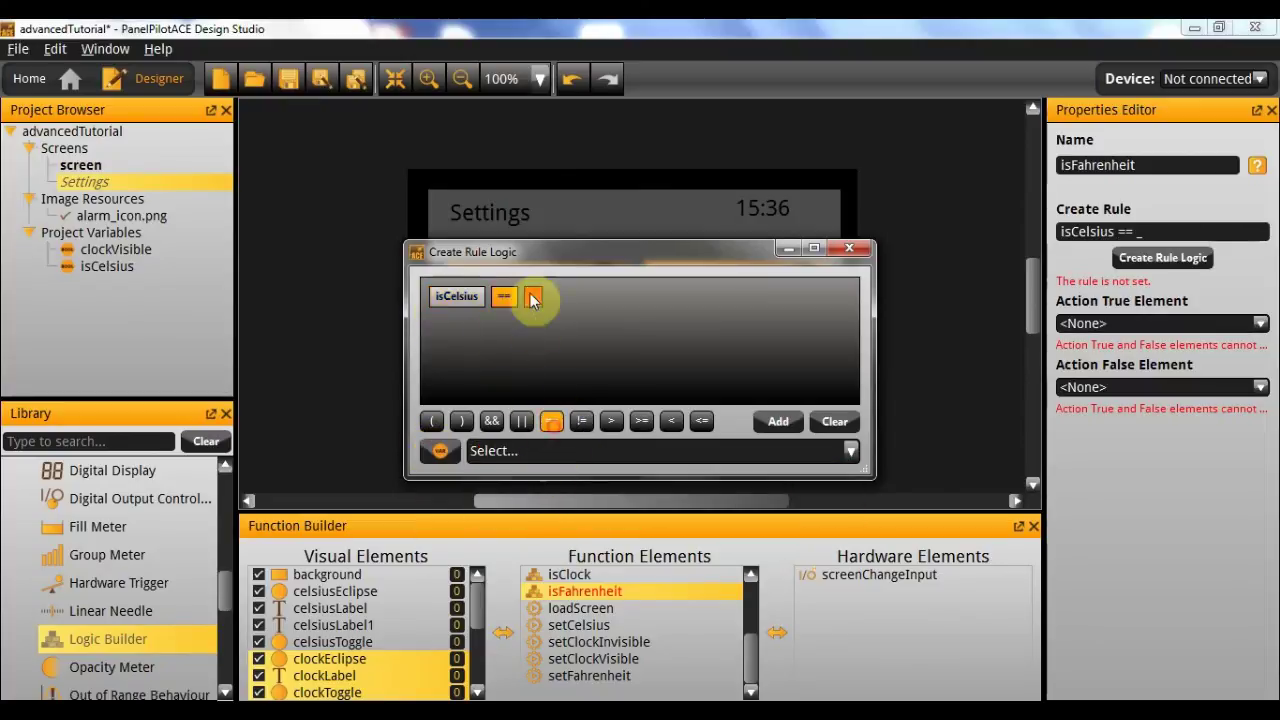
left_click(450, 452)
left_click(486, 535)
left_click(503, 451)
left_click(848, 248)
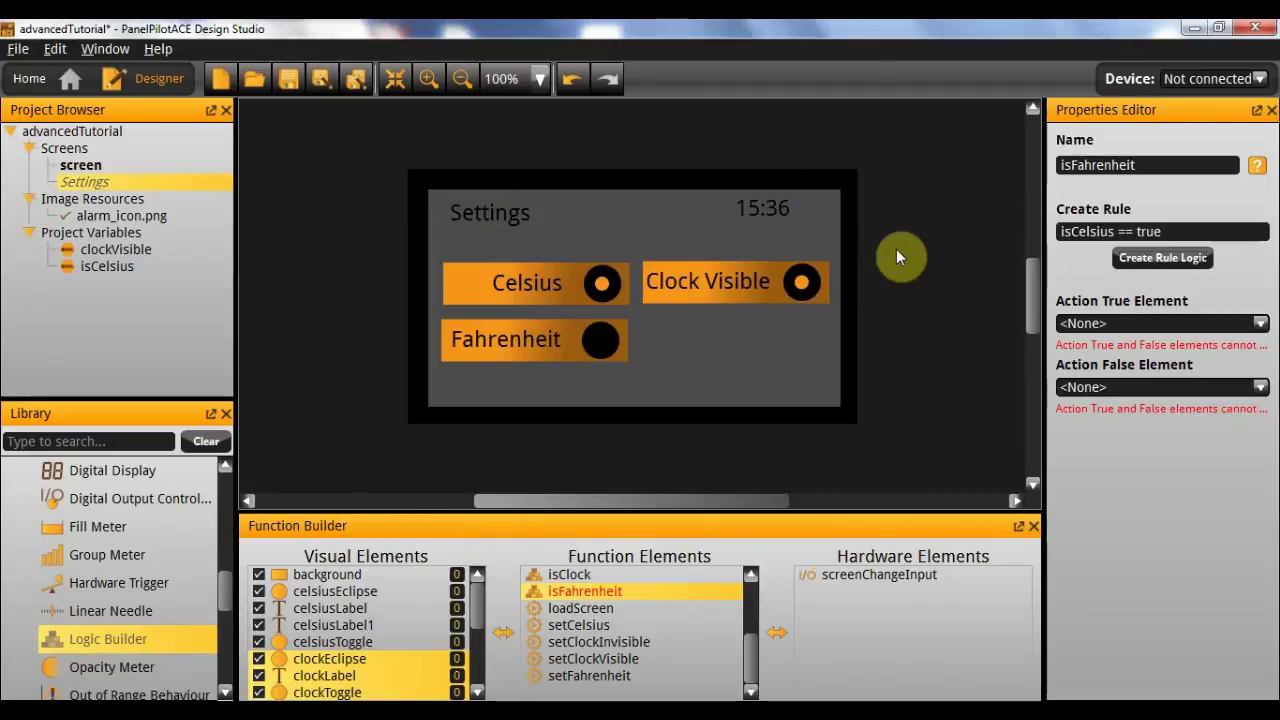
Change the Boolean constant in the isFahrenheit rule to false and set its Action True Element to setCelsius
left_click(1162, 257)
left_click(486, 449)
left_click(852, 248)
left_click(1122, 320)
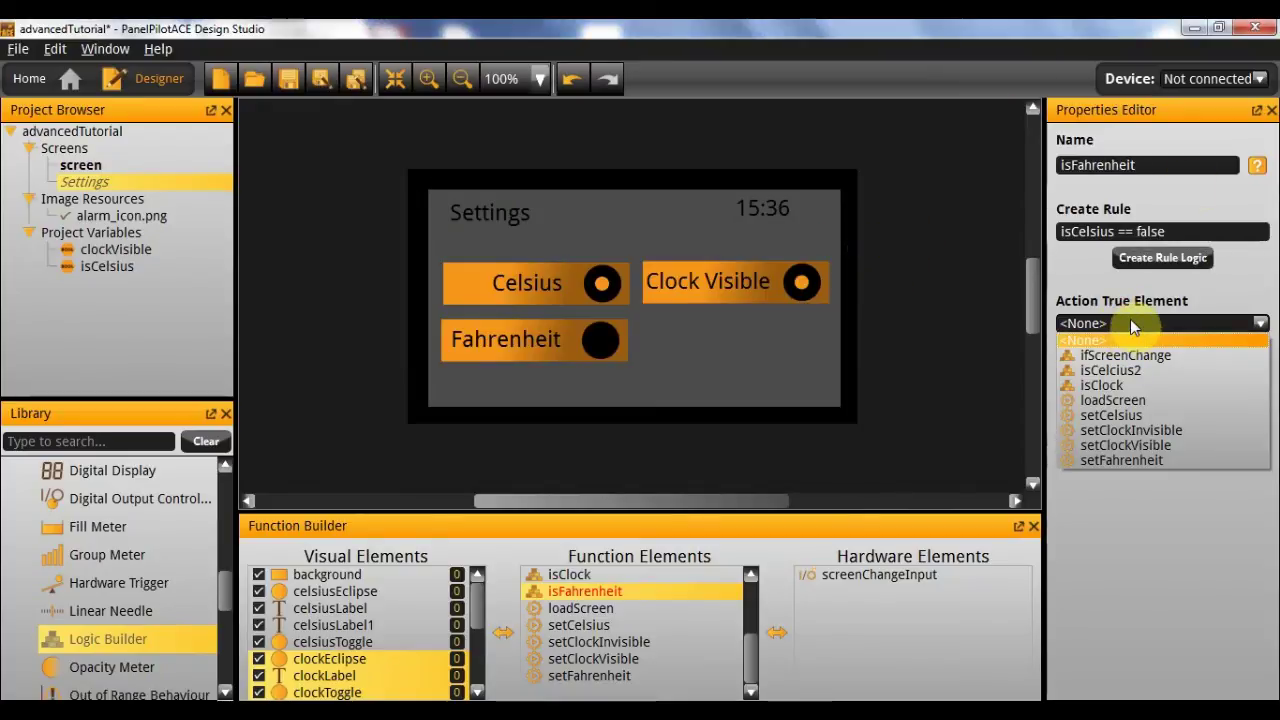
left_click(1155, 415)
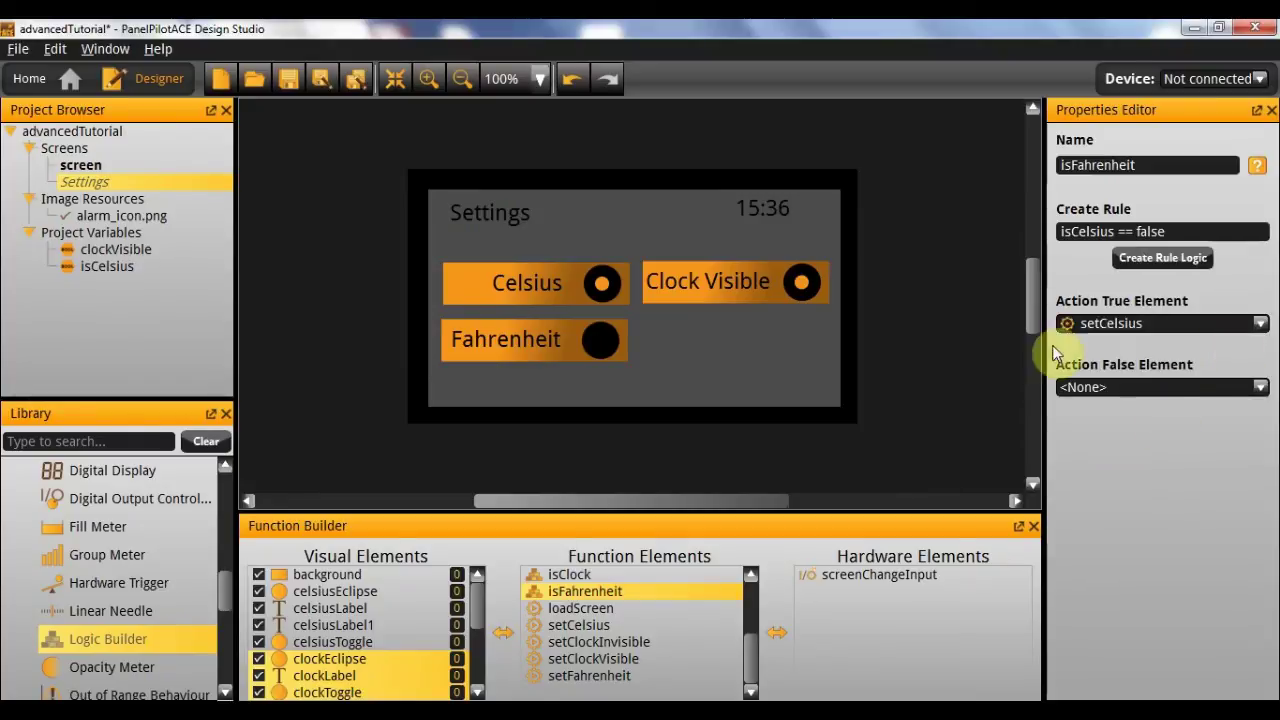
Set the Action Element of the celsiusClicked touch button to isFahrenheit
scroll(614, 591, "up", 2)
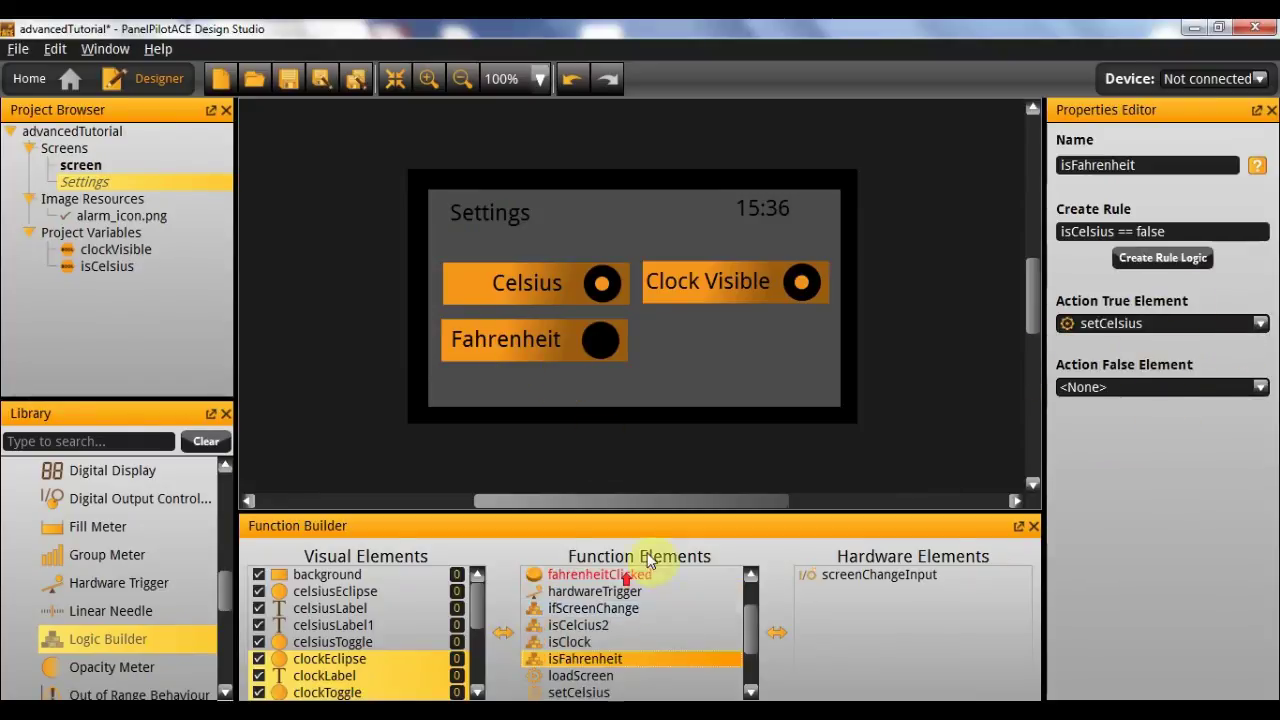
scroll(643, 620, "up", 2)
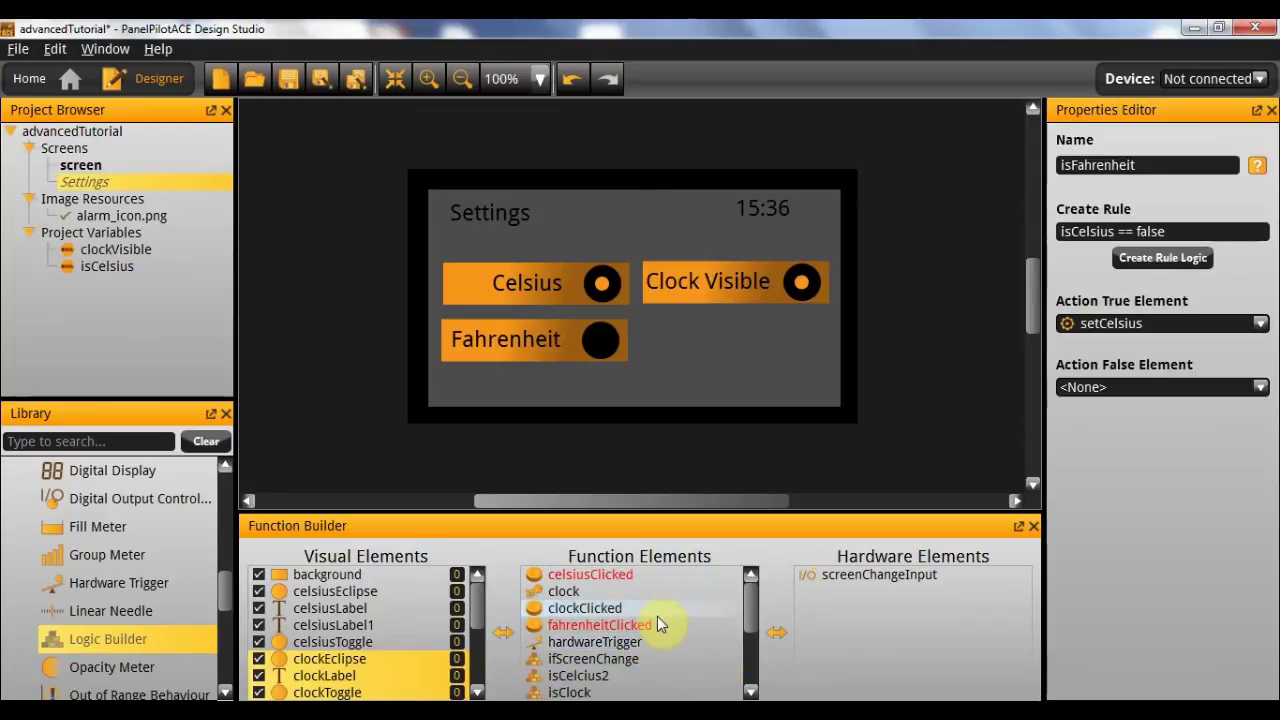
left_click(660, 574)
left_click(1122, 294)
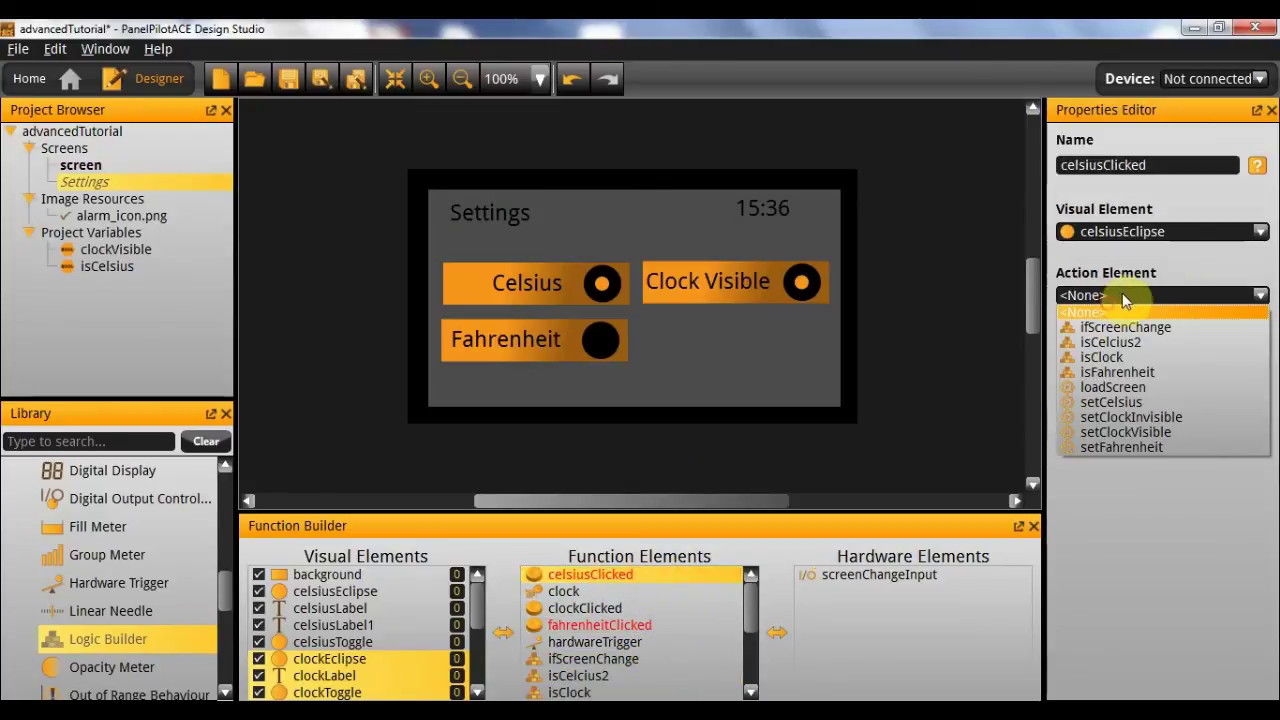
left_click(1134, 372)
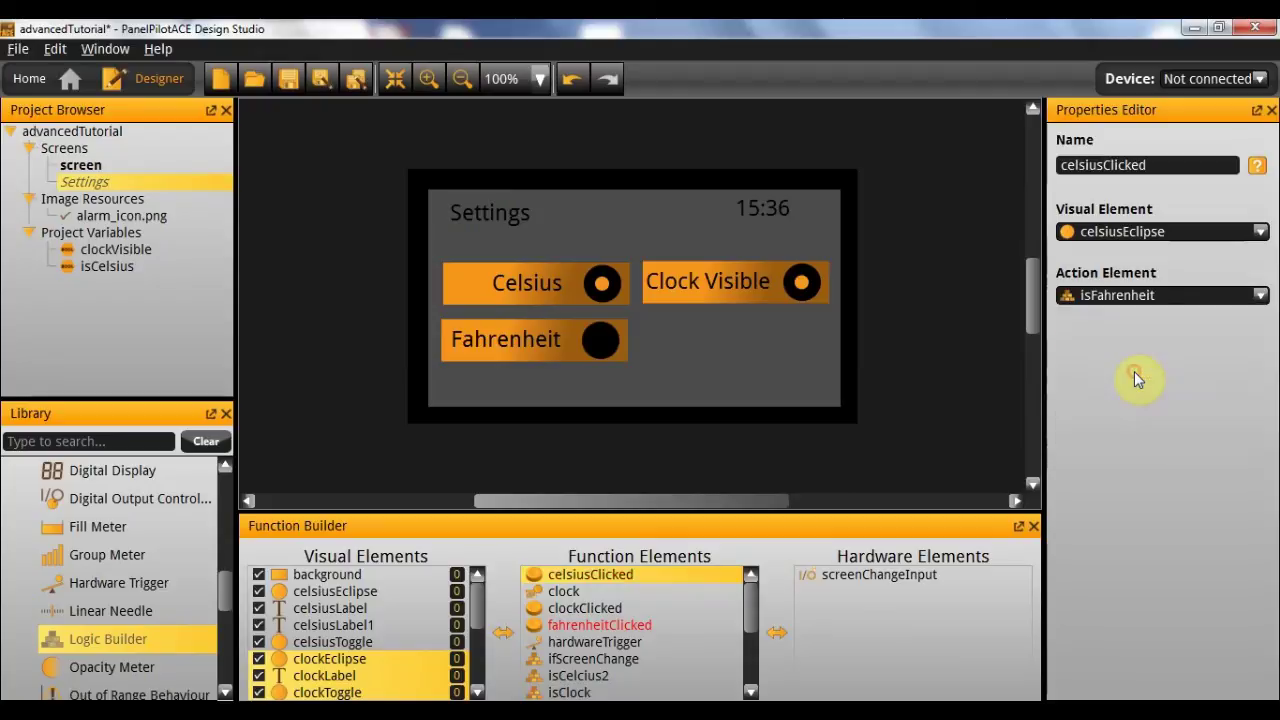
Set the Action Element of the fahrenheitClicked touch button to isCelcius2
left_click(660, 624)
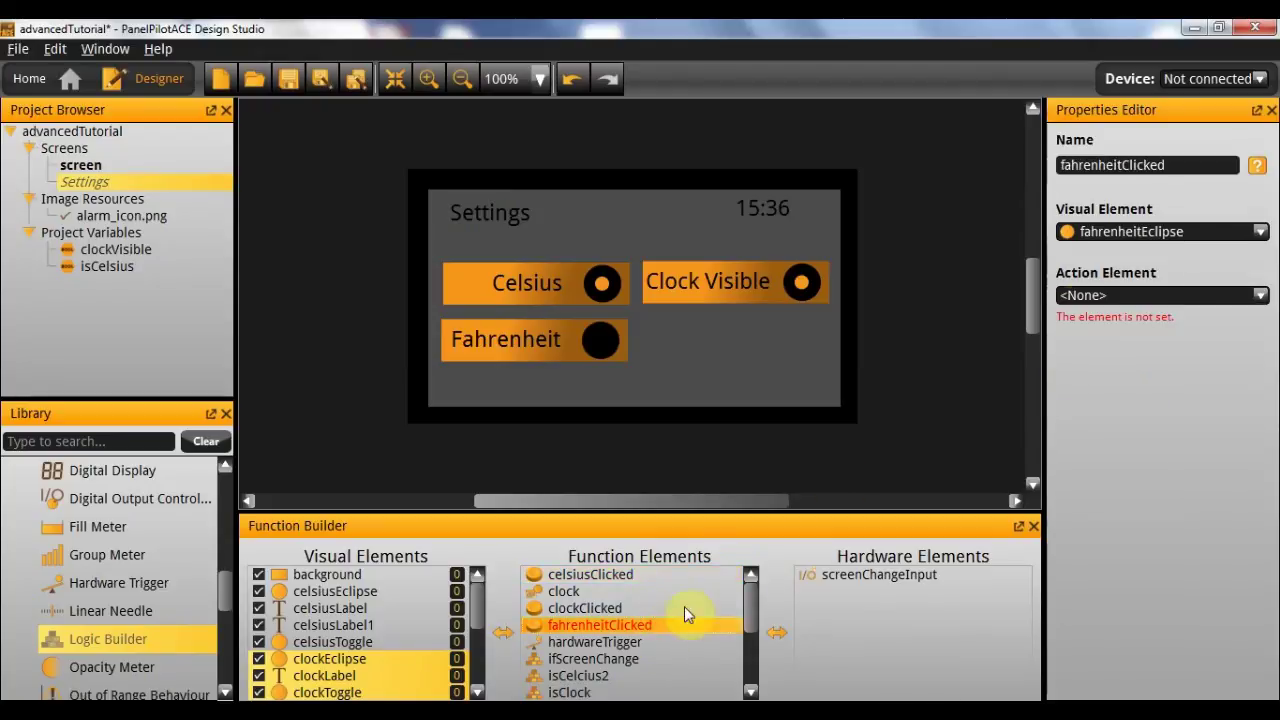
left_click(1160, 295)
left_click(1161, 345)
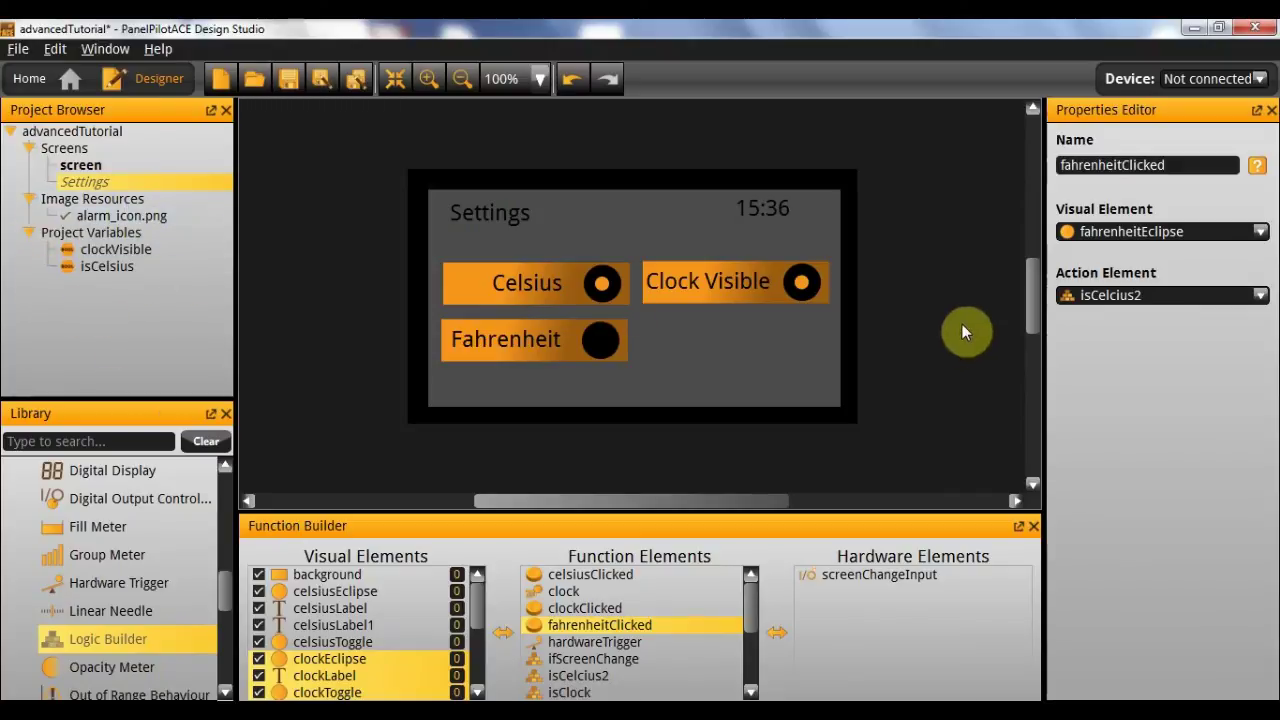
Run the project in the emulator and set digital channel 1 to ON to open the Settings screen
left_click(943, 351)
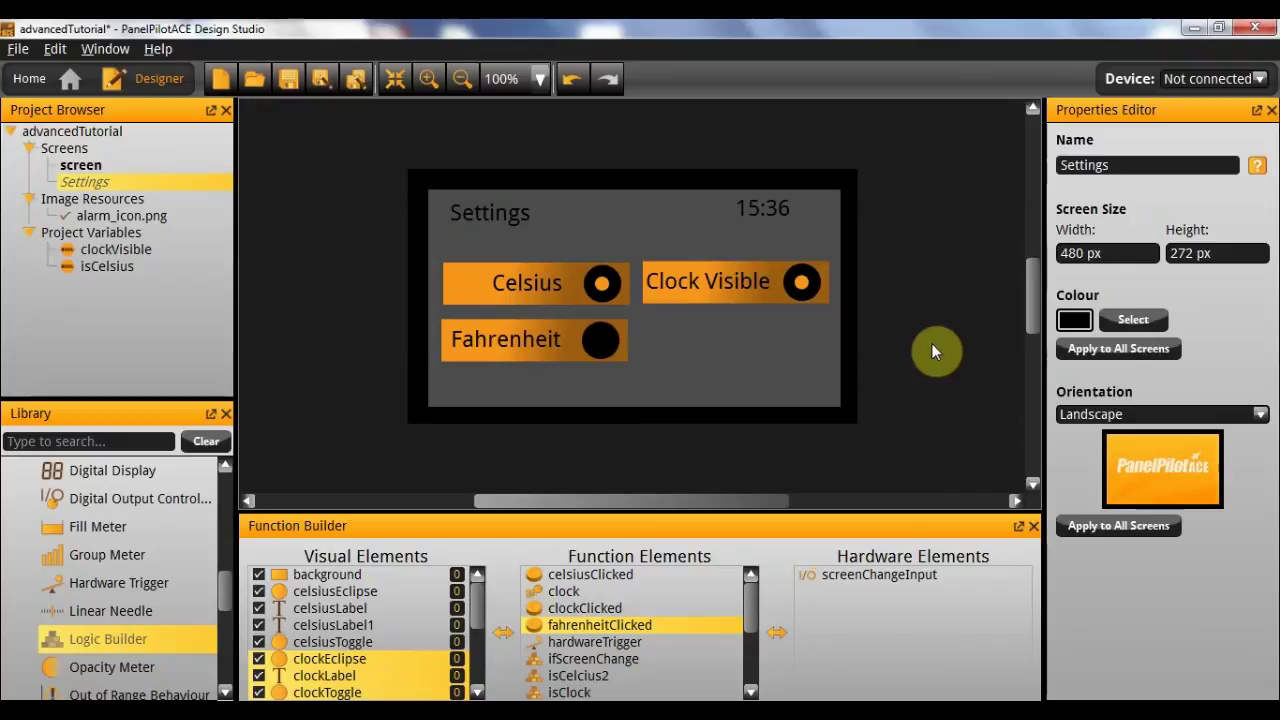
key("F5")
left_click(985, 140)
left_click(988, 163)
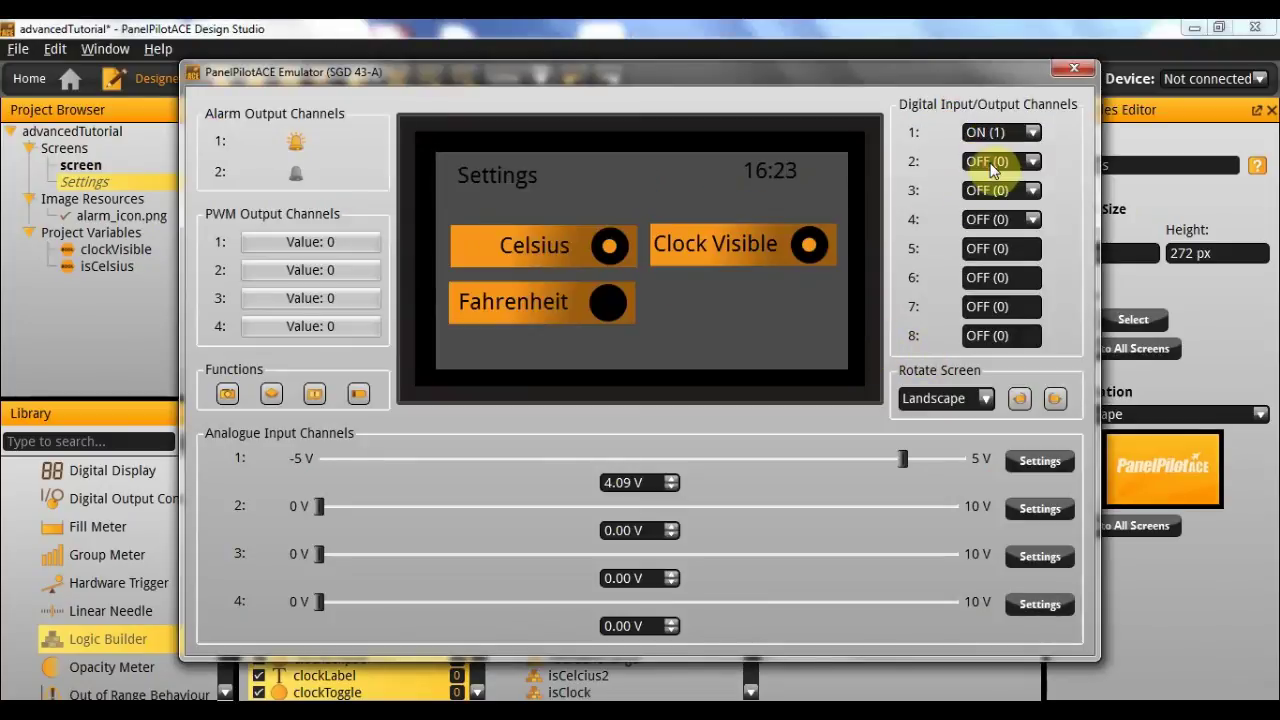
Test the toggles in the emulator by switching Clock Visible off and on, selecting Fahrenheit and returning to Celsius
left_click(812, 246)
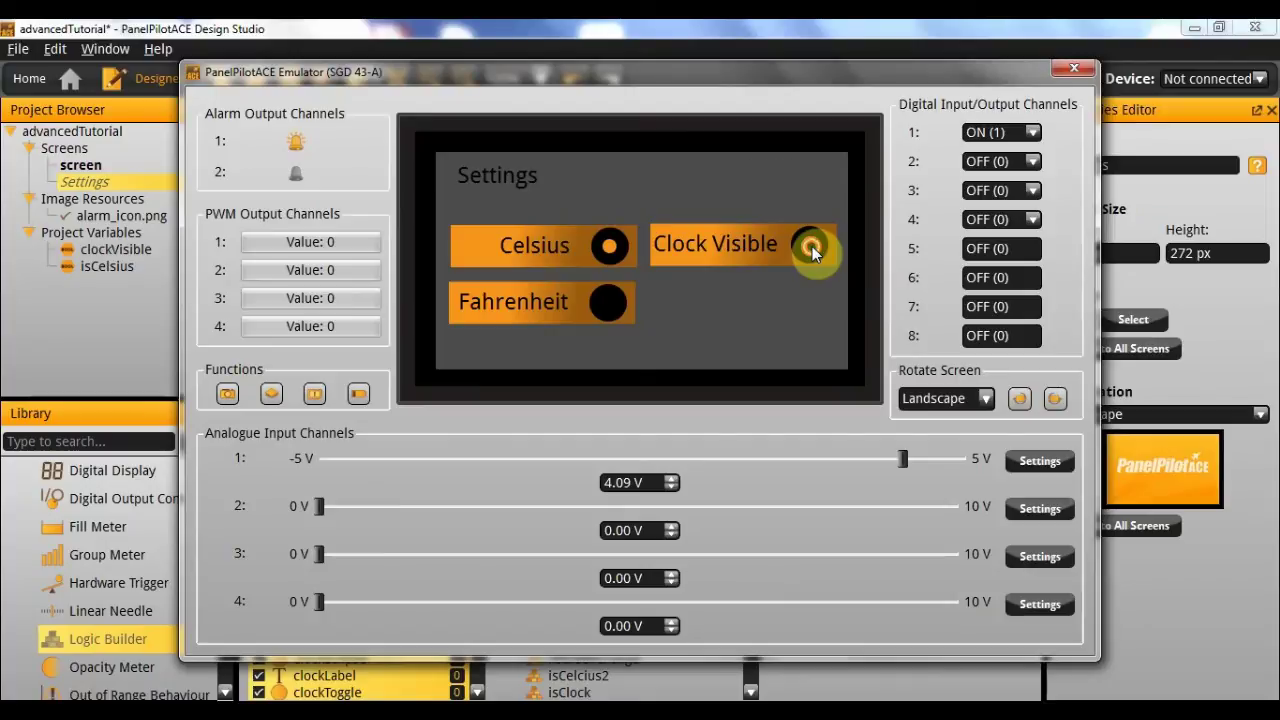
left_click(812, 246)
left_click(602, 303)
left_click(610, 259)
Set digital channel 1 to OFF and back to ON to test screen switching, and try the Clock Visible toggle again
left_click(1020, 134)
left_click(1020, 153)
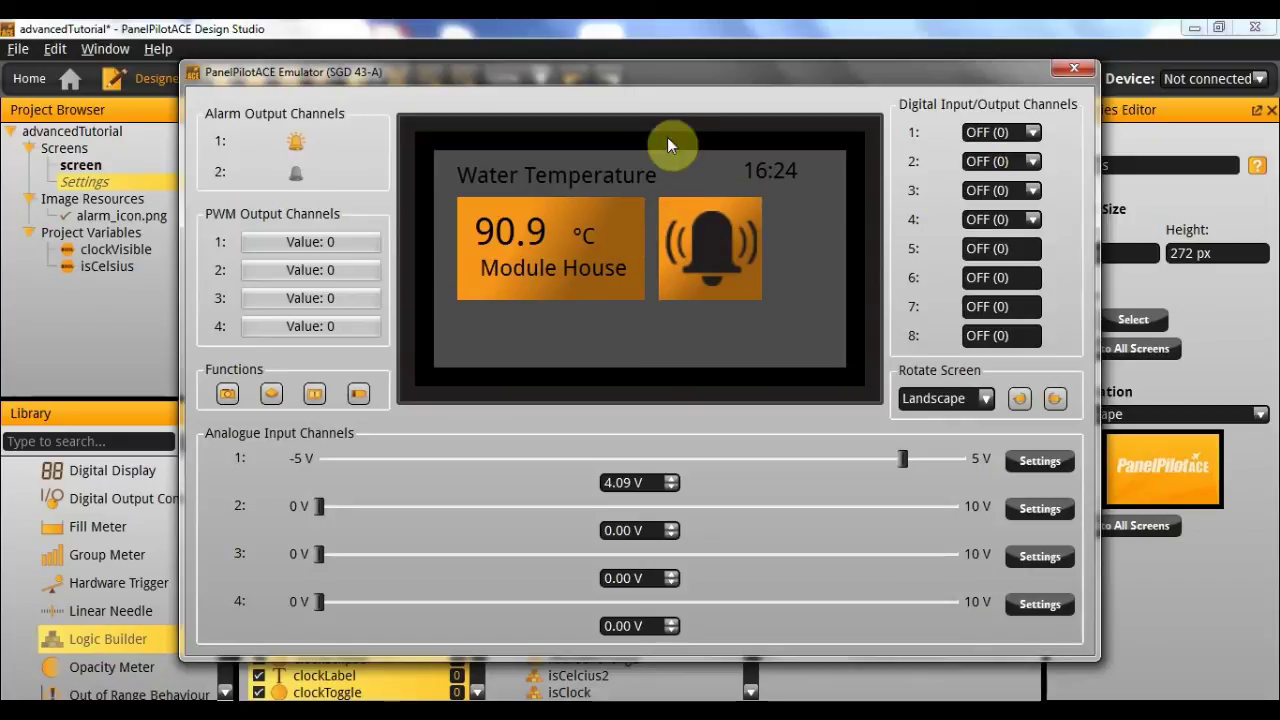
left_click(1000, 134)
left_click(1000, 174)
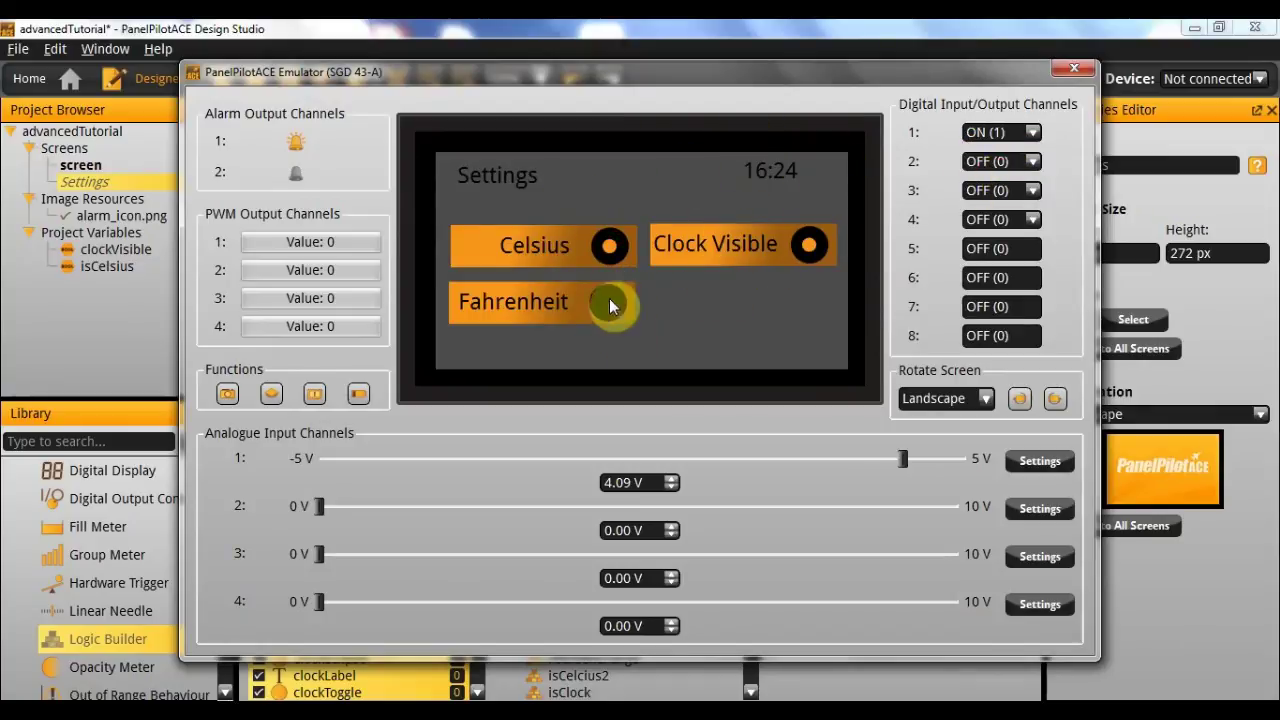
left_click(813, 247)
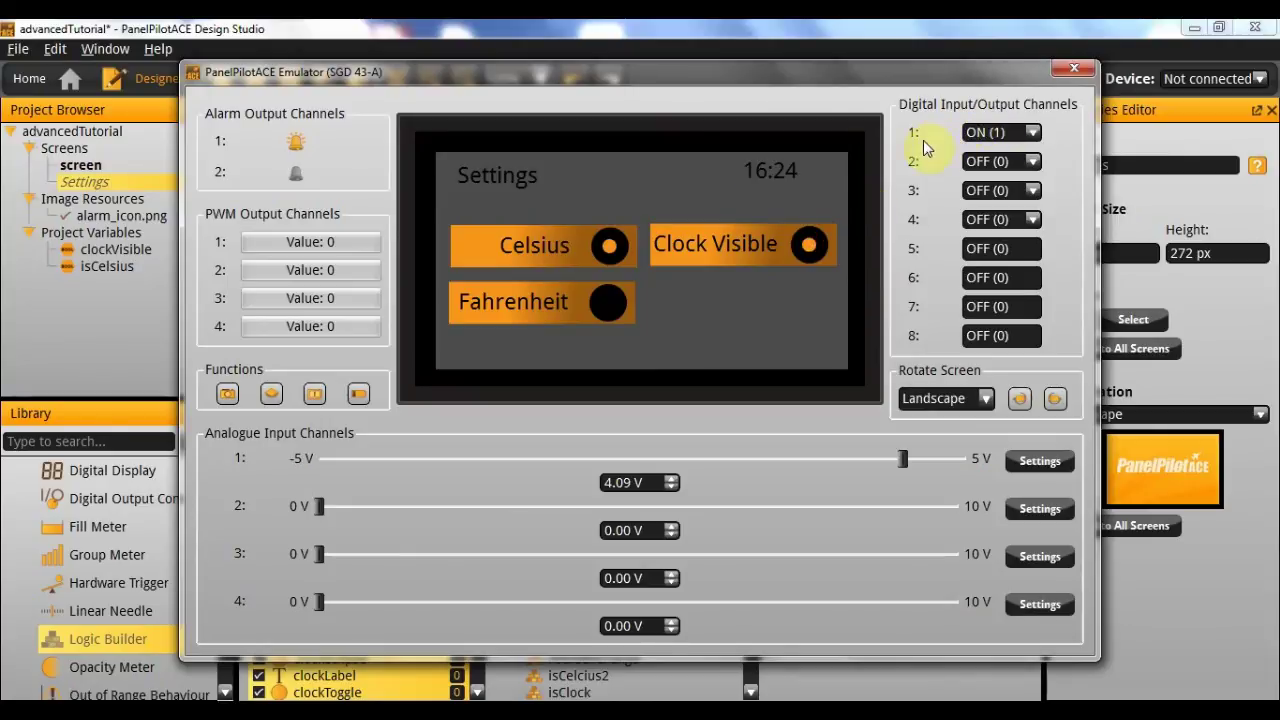